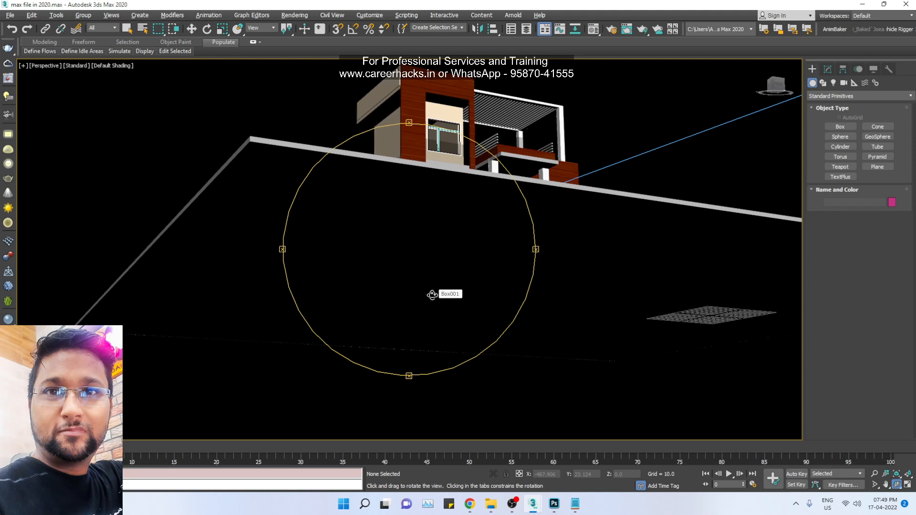
Step: Examine the three-storey house model from several angles in perspective and through the physical camera
left_click_drag(432, 231, 512, 246)
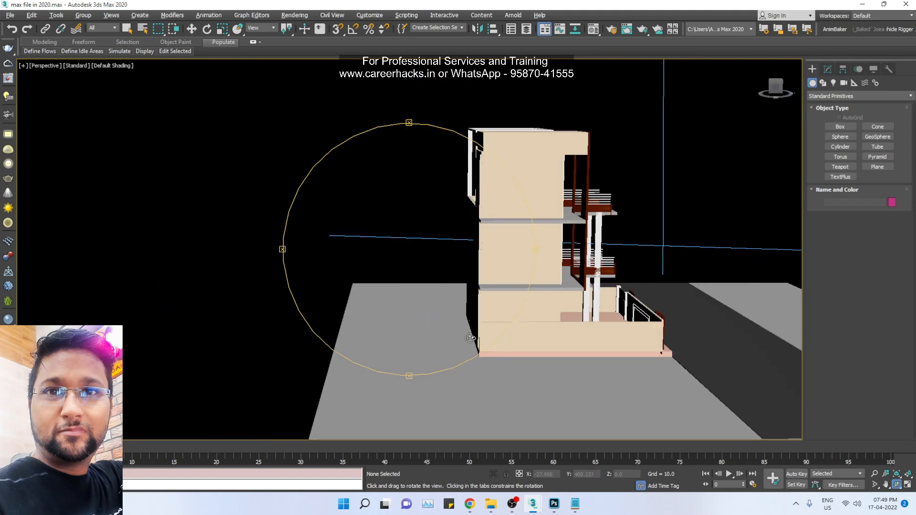
left_click_drag(471, 330, 347, 294)
left_click_drag(443, 303, 349, 271)
key("c")
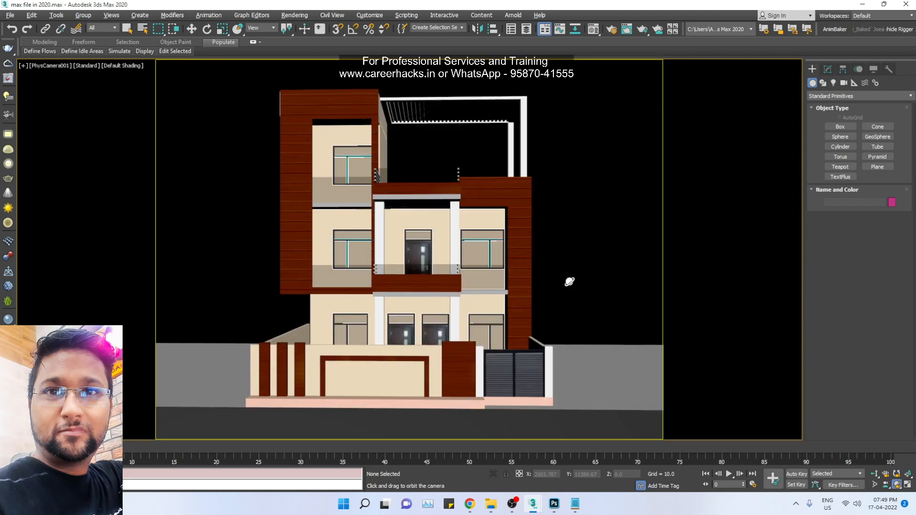
right_click(570, 281)
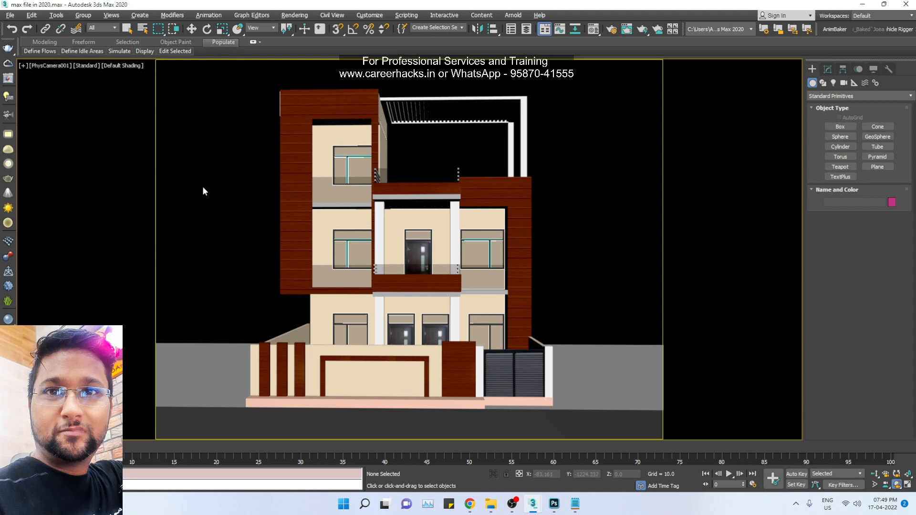
left_click(608, 375)
left_click(591, 289)
key("p")
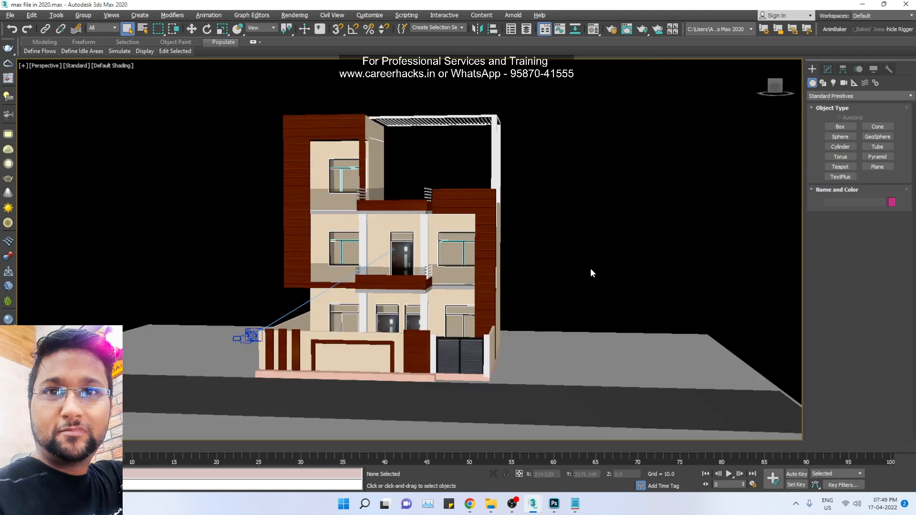
key("ctrl+r")
left_click_drag(368, 289, 365, 287)
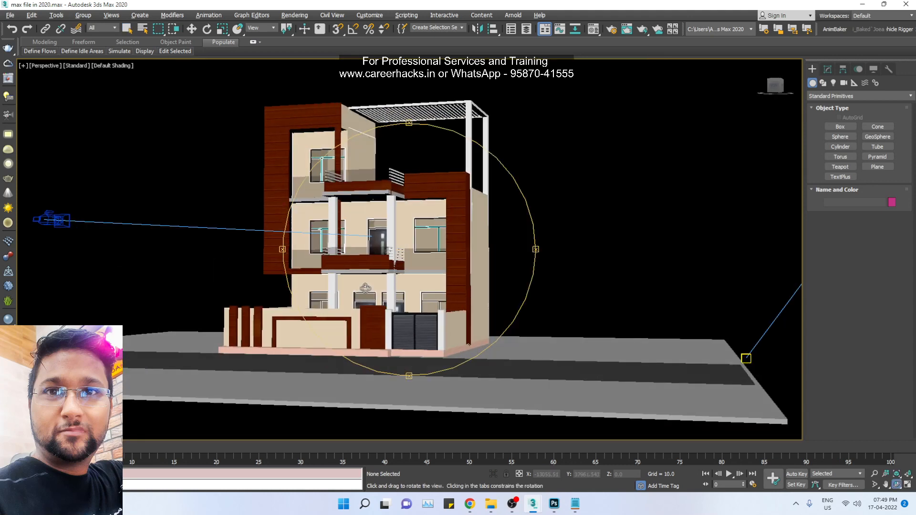
key("Escape")
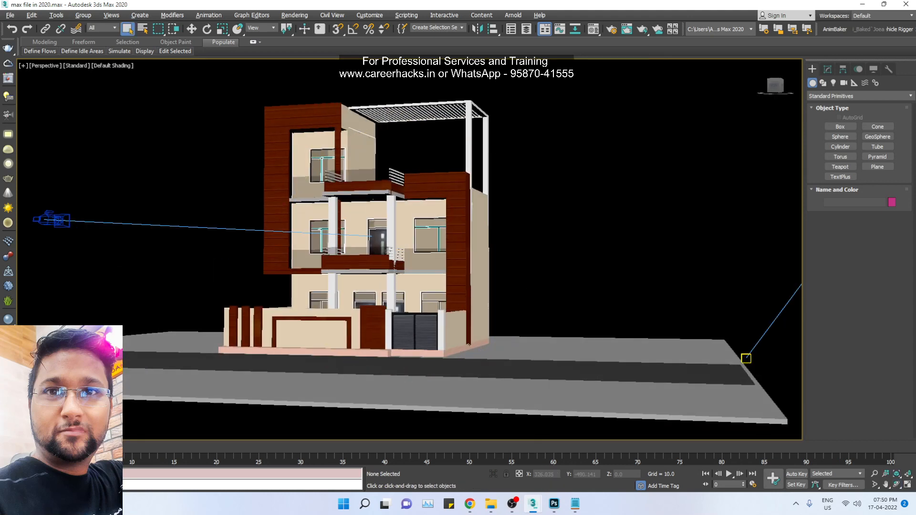
Step: Switch to Chrome, search Google for "3d views" and show the image results
key("alt+Tab")
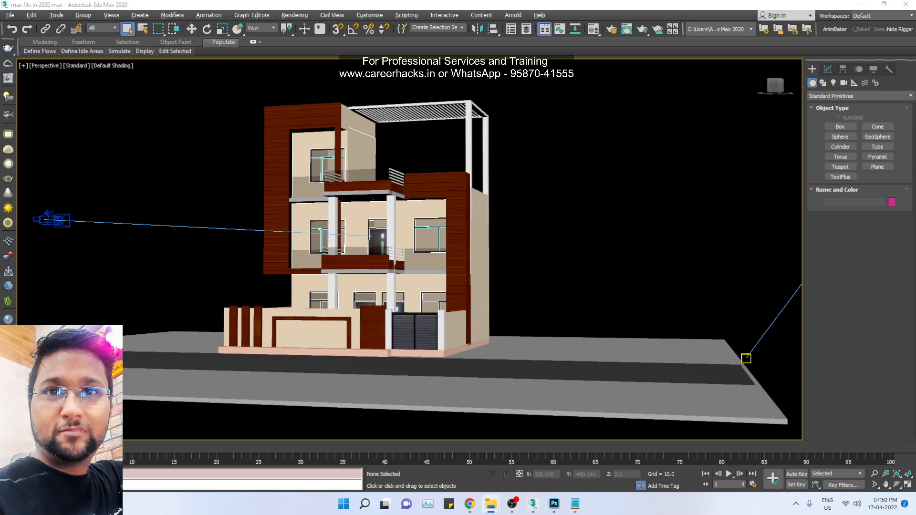
key("alt+Tab")
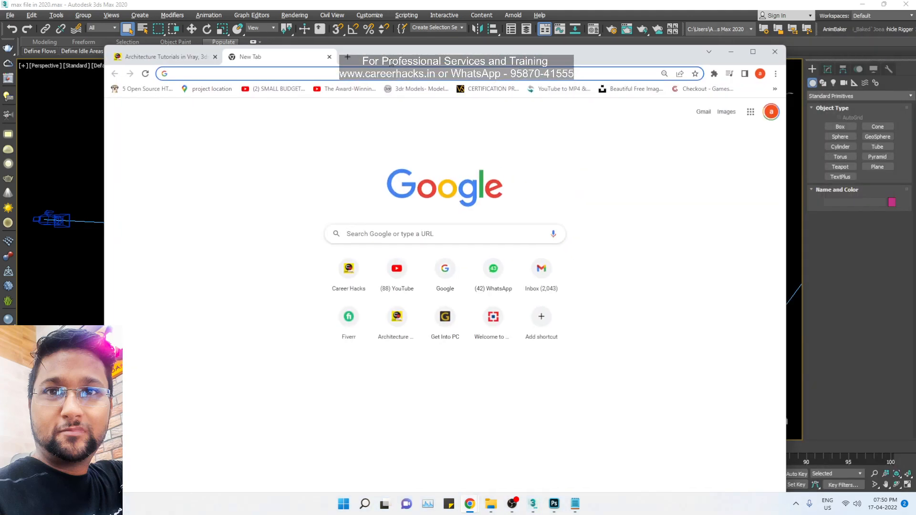
double_click(363, 52)
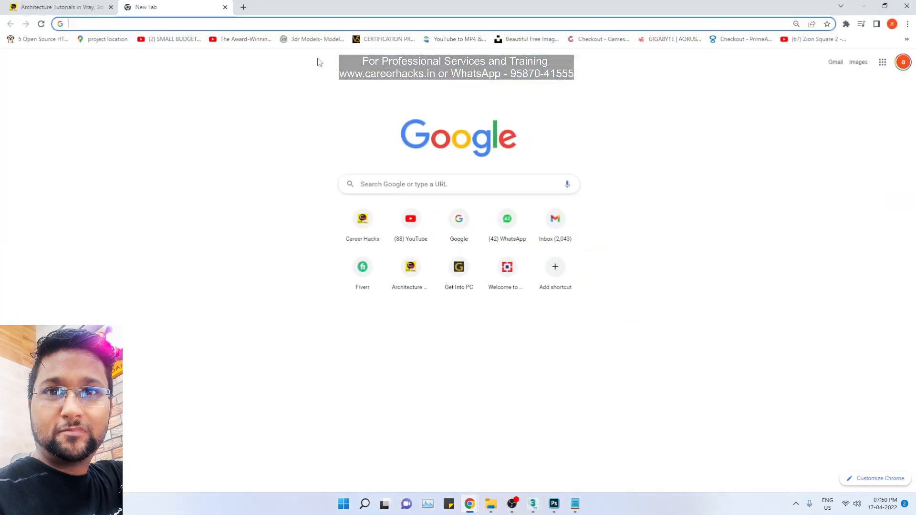
left_click(307, 24)
type("3dviews")
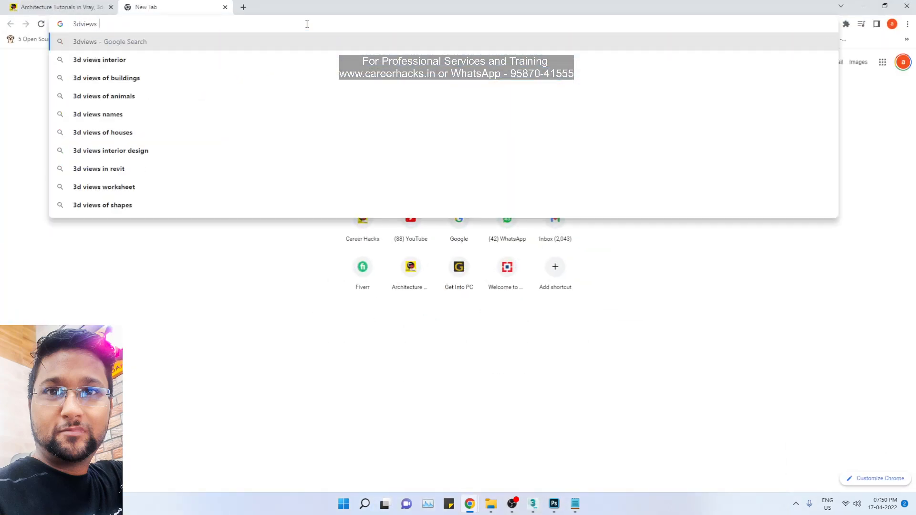
key("Return")
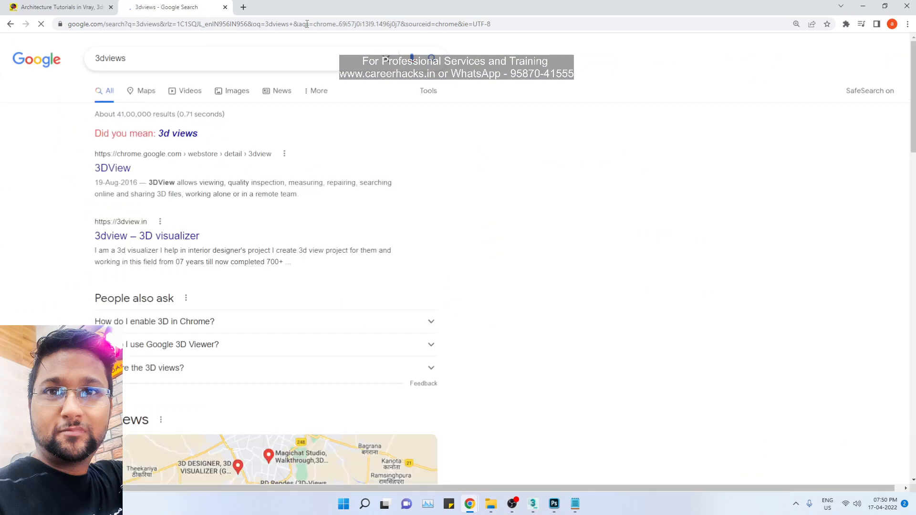
left_click(194, 136)
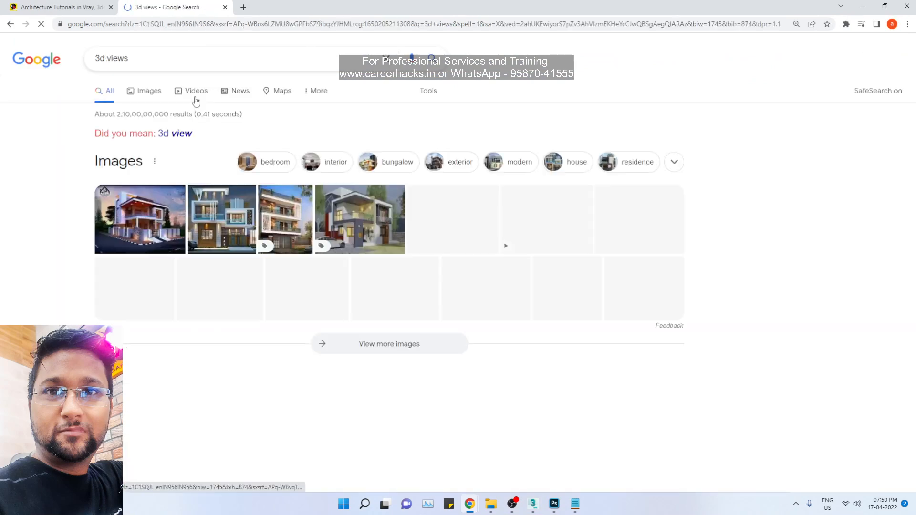
left_click(161, 92)
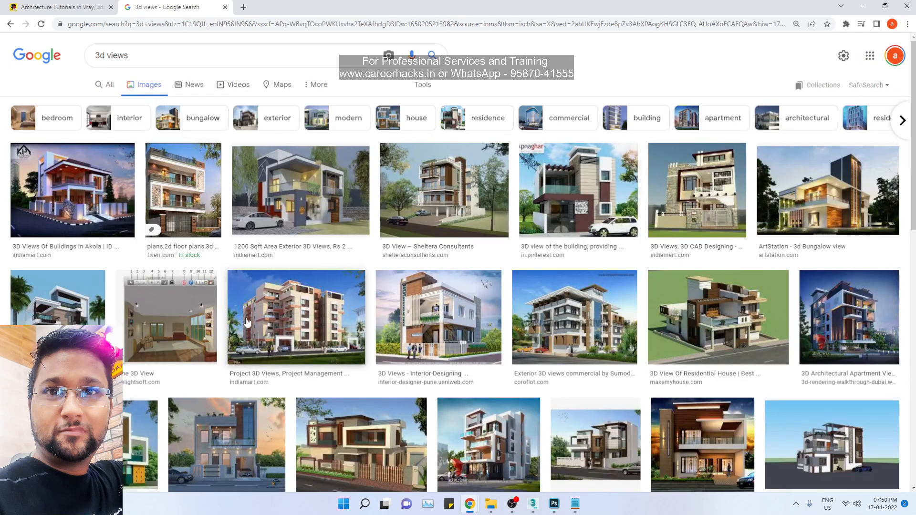
Step: Browse the image results and open the evening apartment render and the Luminie Studio tower render in new tabs
scroll(247, 322, "down", 1)
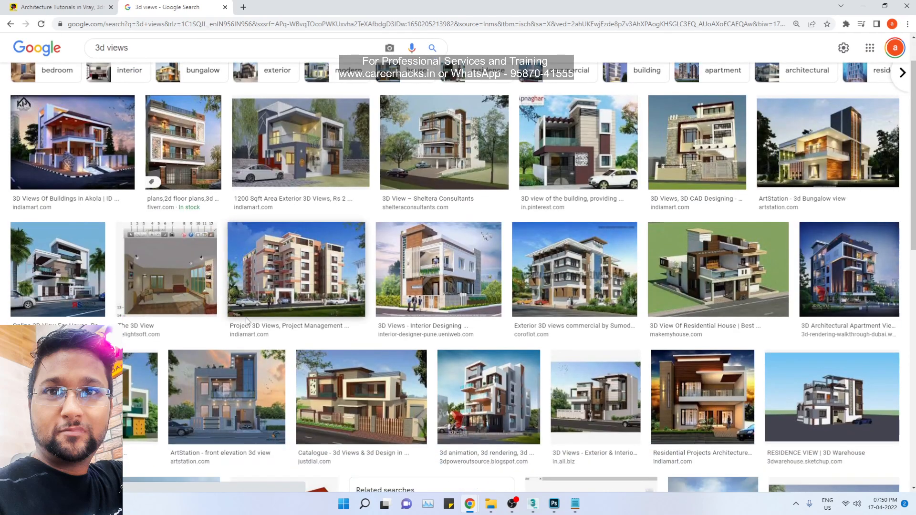
right_click(840, 284)
left_click(764, 289)
scroll(609, 307, "down", 3)
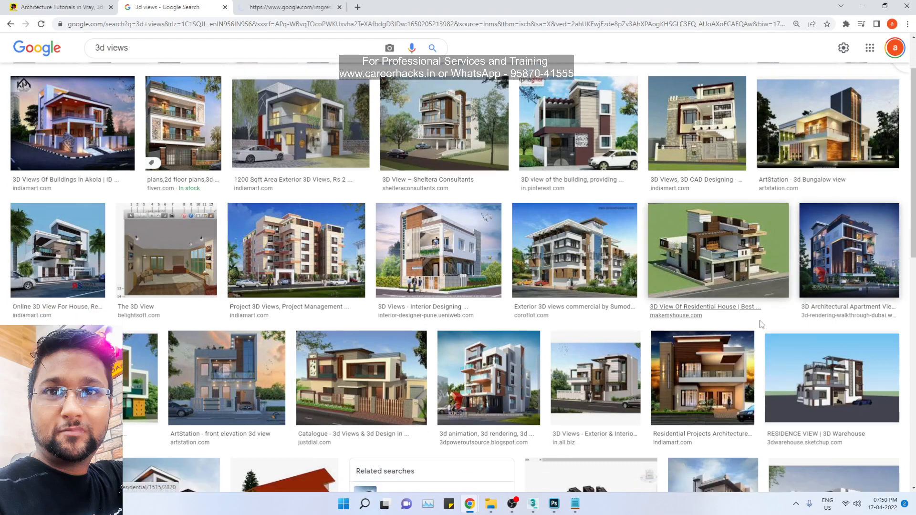
scroll(286, 482, "down", 2)
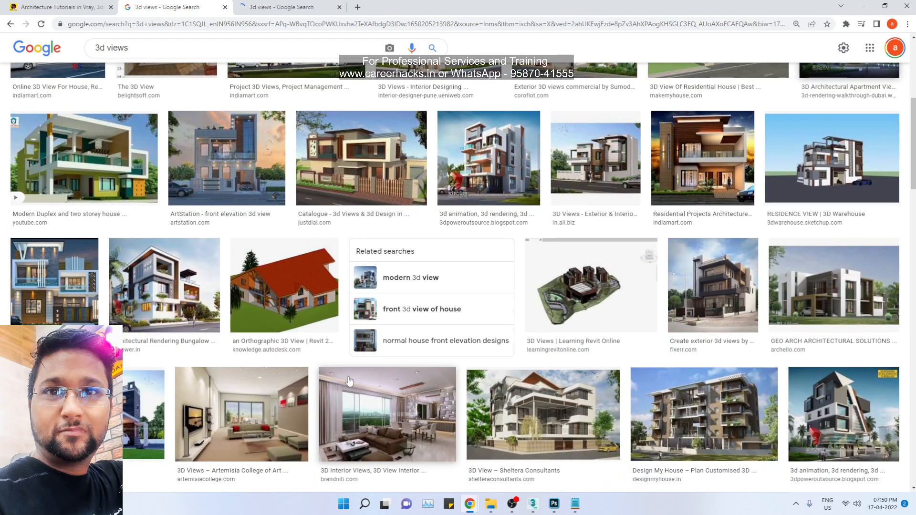
scroll(183, 320, "down", 3)
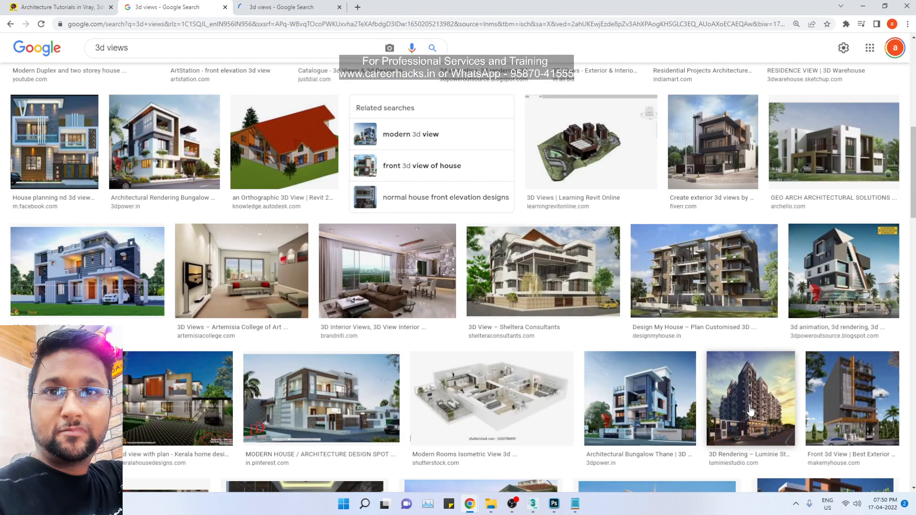
right_click(750, 229)
left_click(793, 237)
scroll(253, 395, "down", 4)
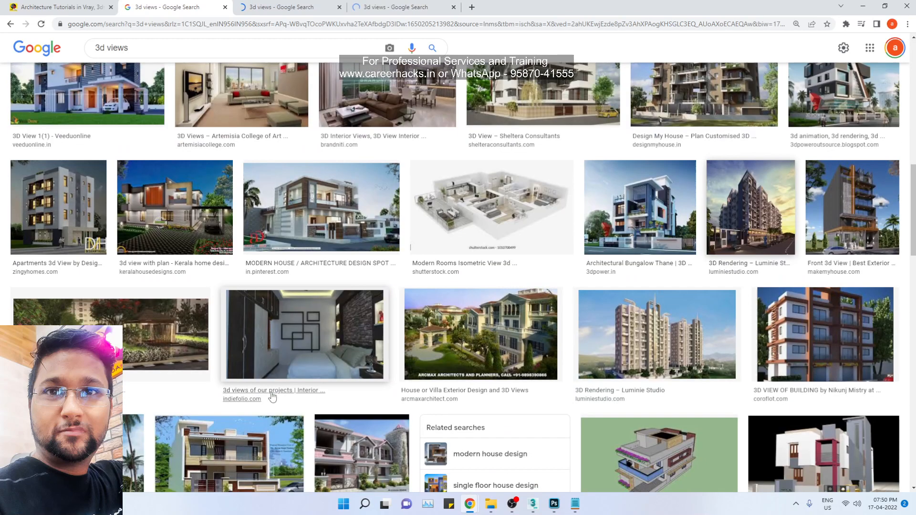
scroll(253, 395, "down", 10)
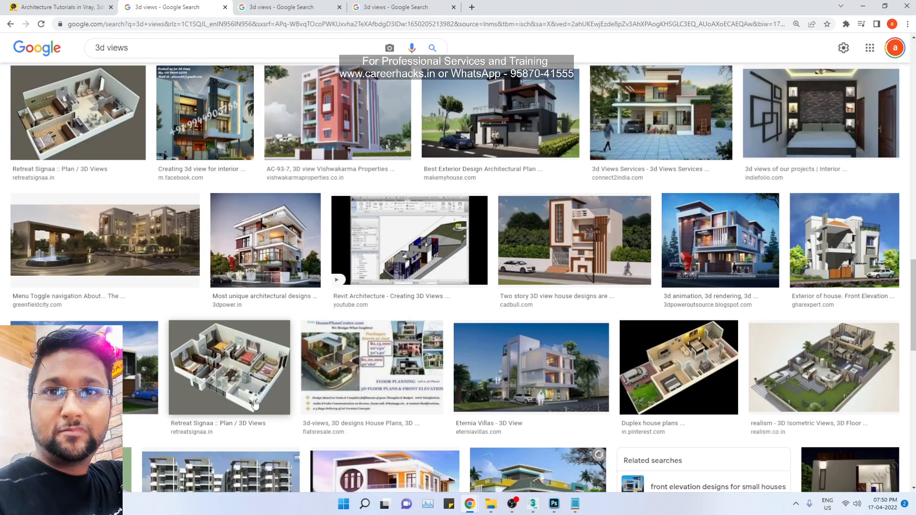
Step: Examine the opened 3D Power apartment render, followed by the related corner house and modern Pinterest house renders
left_click(277, 7)
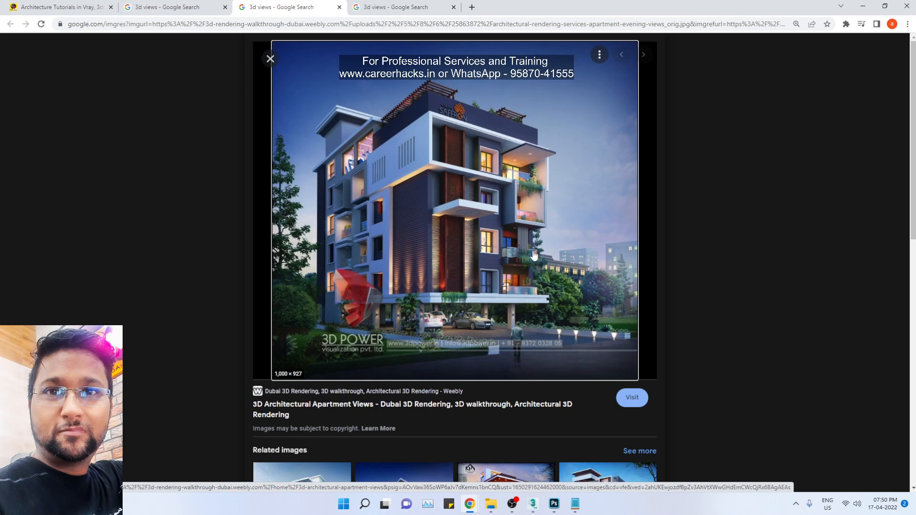
key("ctrl+Tab")
key("ctrl+shift+Tab")
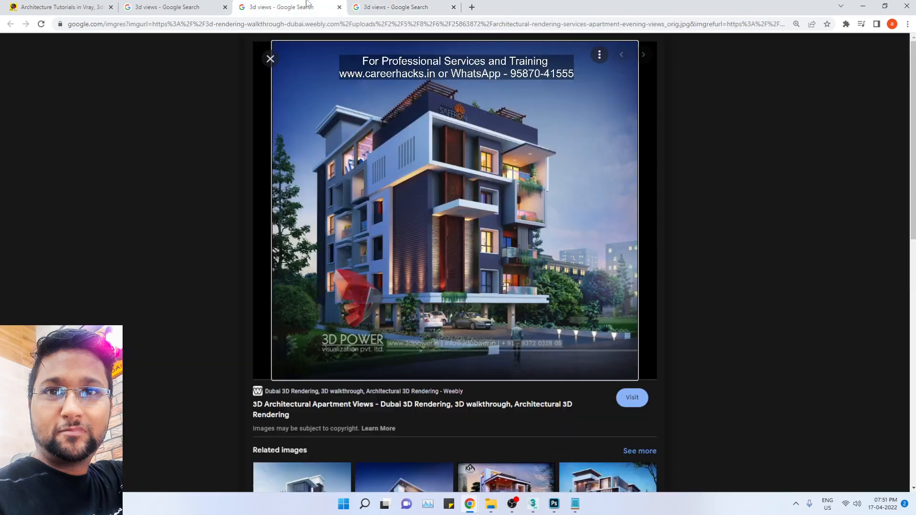
scroll(547, 340, "down", 3)
left_click(515, 302)
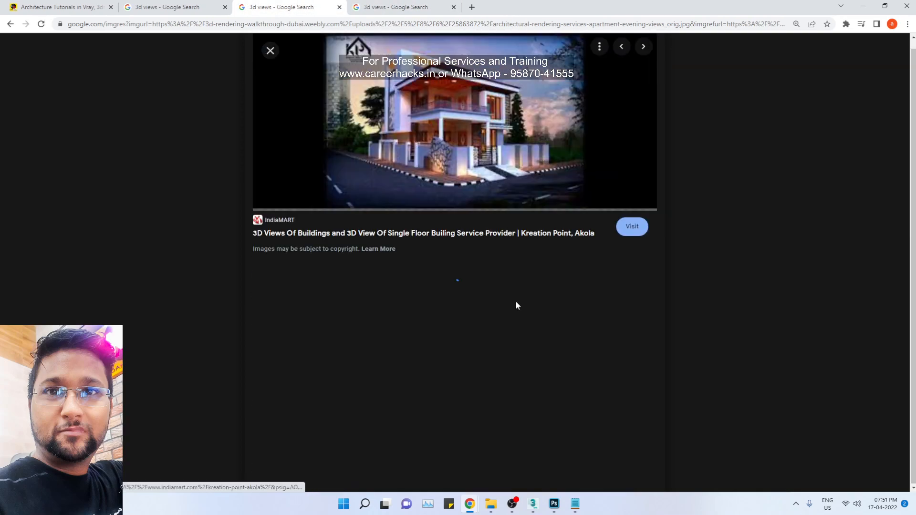
scroll(549, 298, "down", 4)
left_click(549, 297)
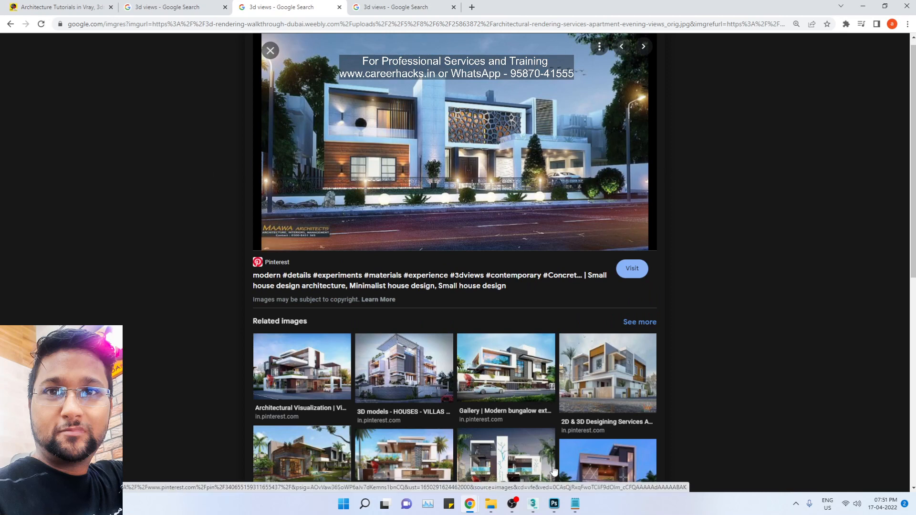
Step: Switch back to 3ds Max, show the house through the physical camera and select the ground slab
left_click(533, 505)
left_click(488, 462)
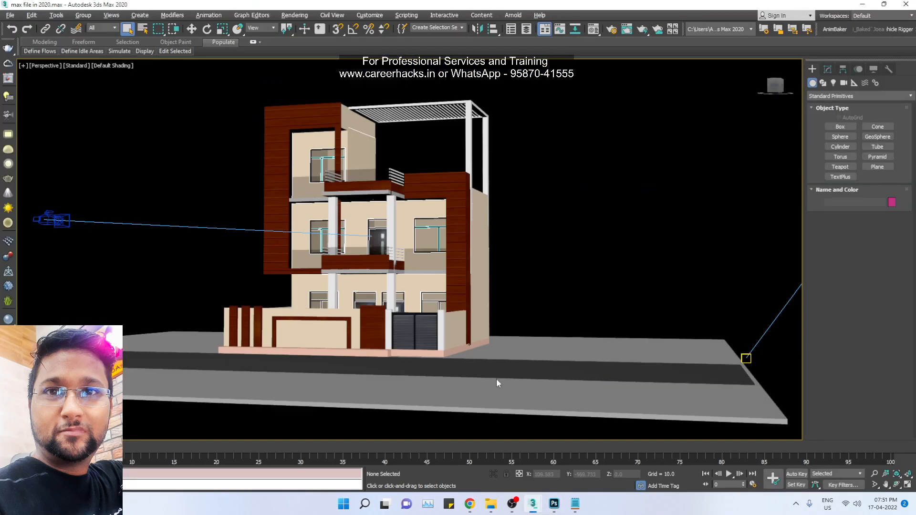
key("c")
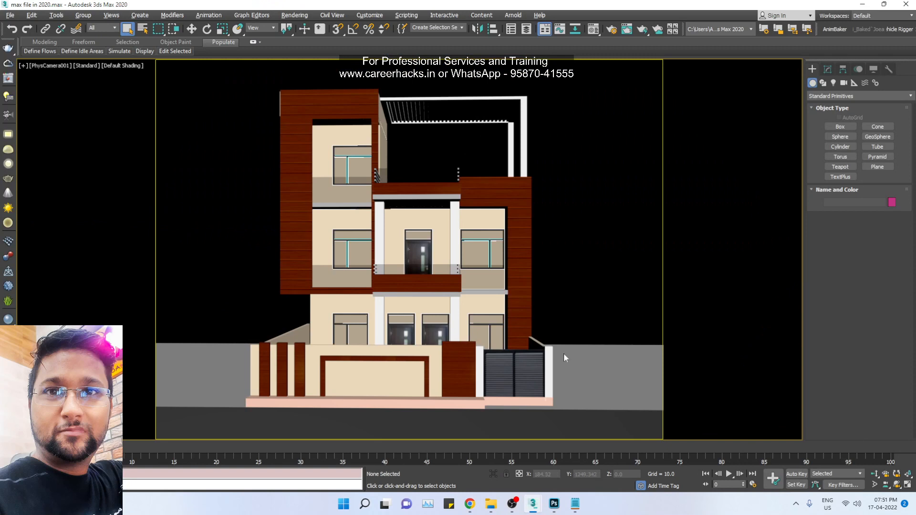
left_click(583, 380)
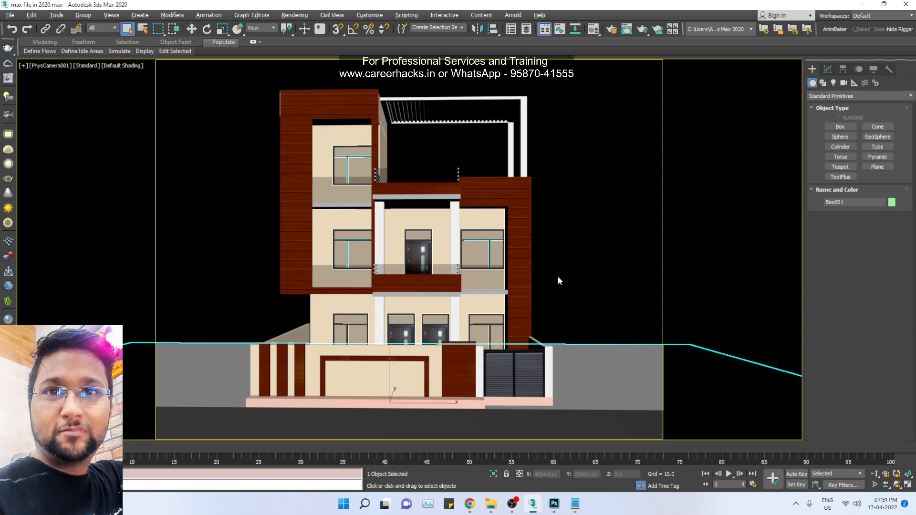
Step: Truck and orbit the camera to a lower viewpoint that frames the whole house front with the road before it
key("ctrl+p")
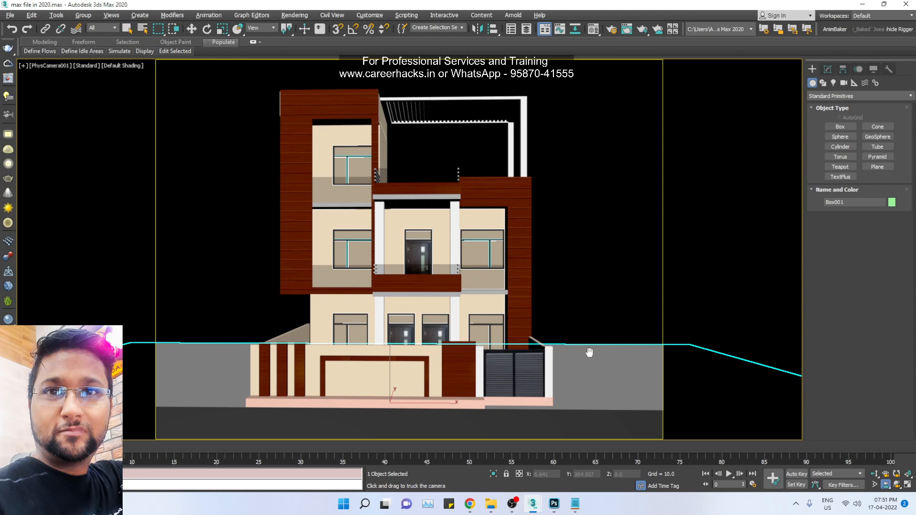
left_click_drag(577, 356, 574, 331)
key("ctrl+r")
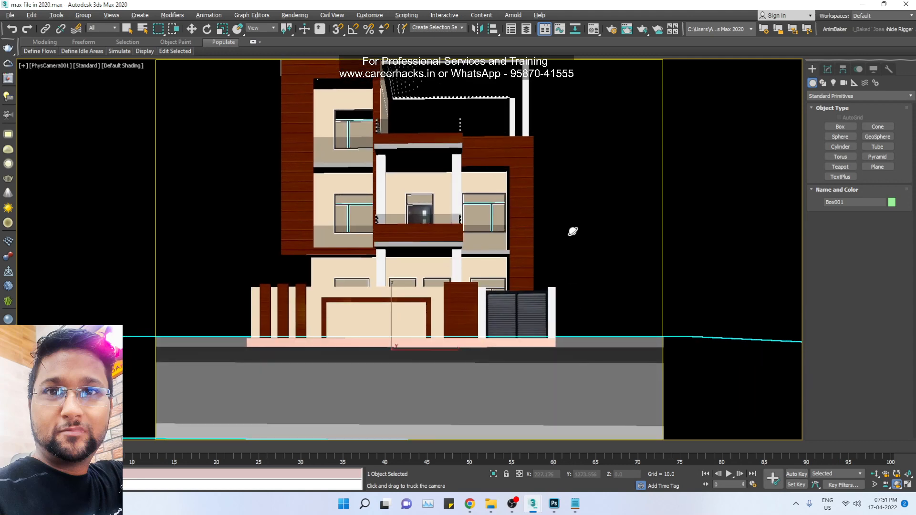
left_click_drag(575, 243, 574, 278)
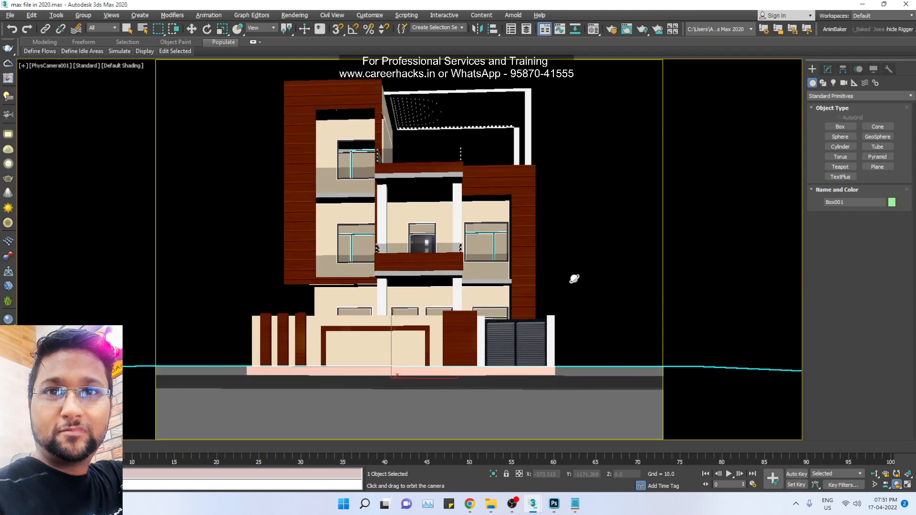
middle_click_drag(575, 276, 592, 271)
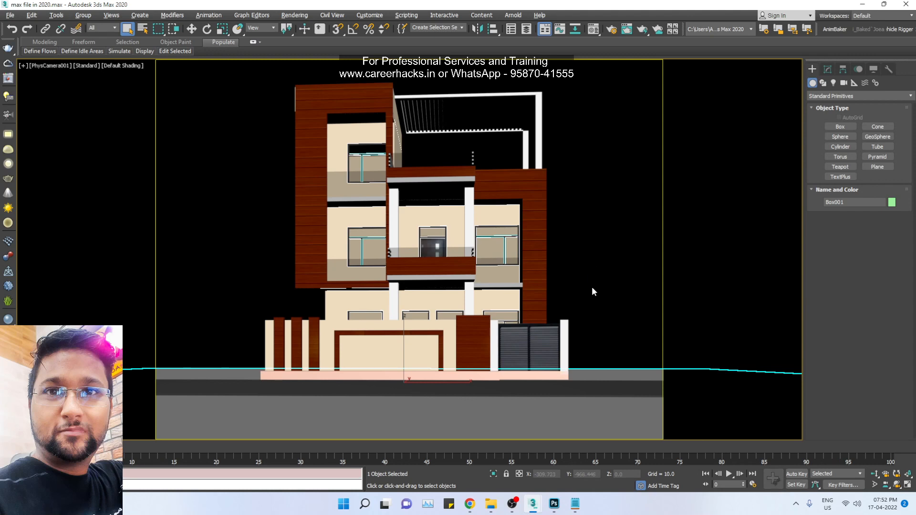
right_click(592, 286)
left_click(587, 266)
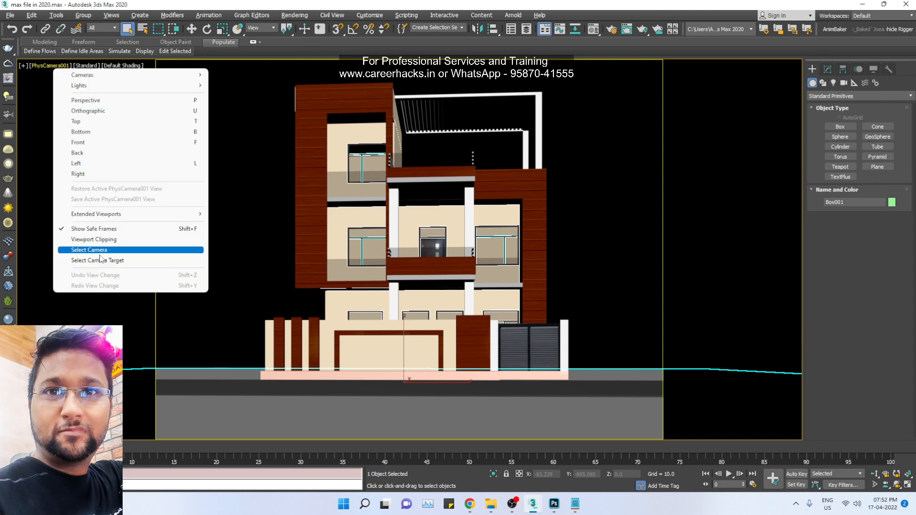
left_click(100, 250)
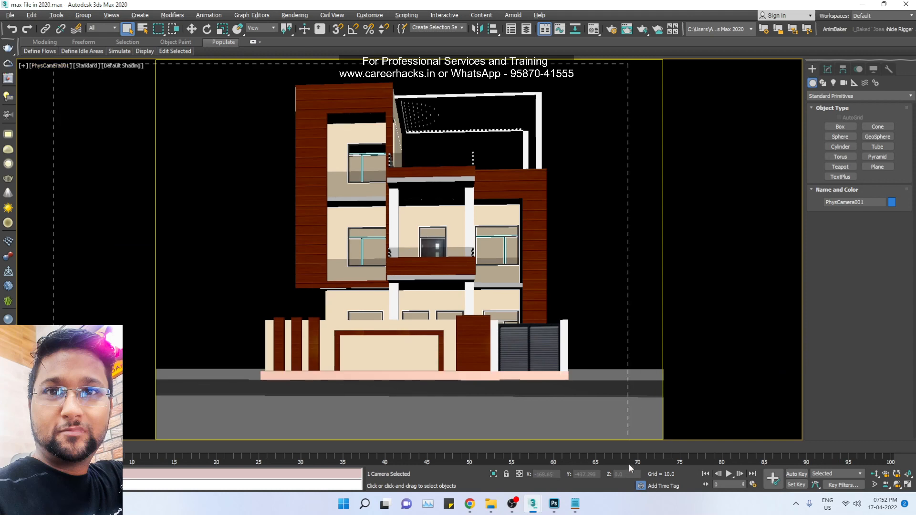
left_click_drag(583, 319, 583, 320)
left_click(165, 162)
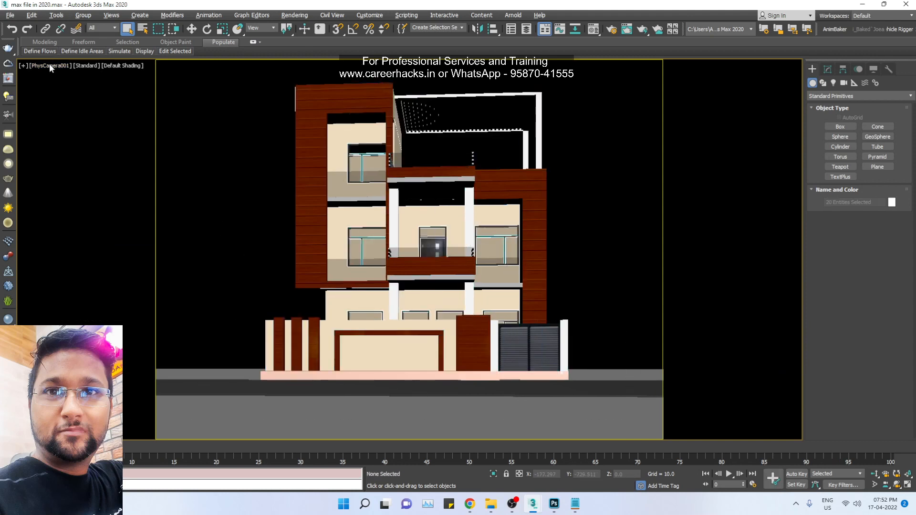
Step: Select the active view's PhysCamera001, open its parameters for modification and activate the Move tool
left_click(49, 65)
left_click(101, 250)
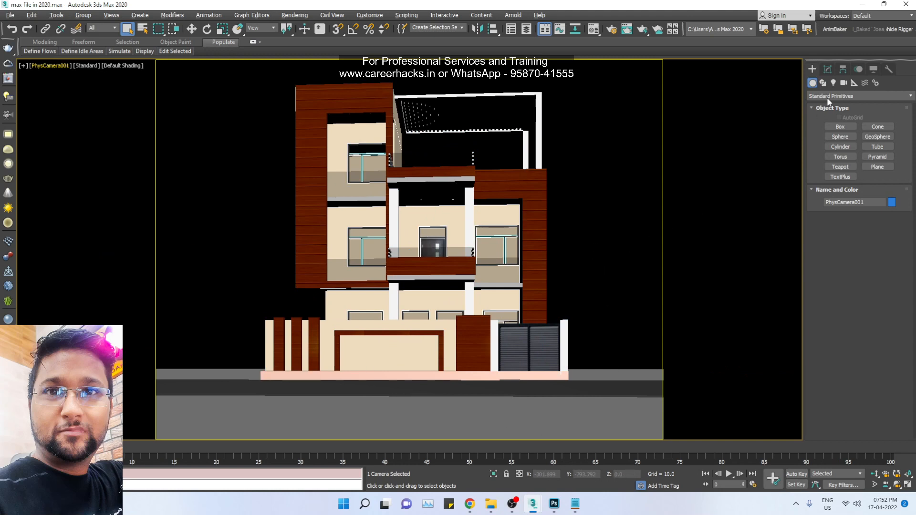
left_click(828, 69)
key("w")
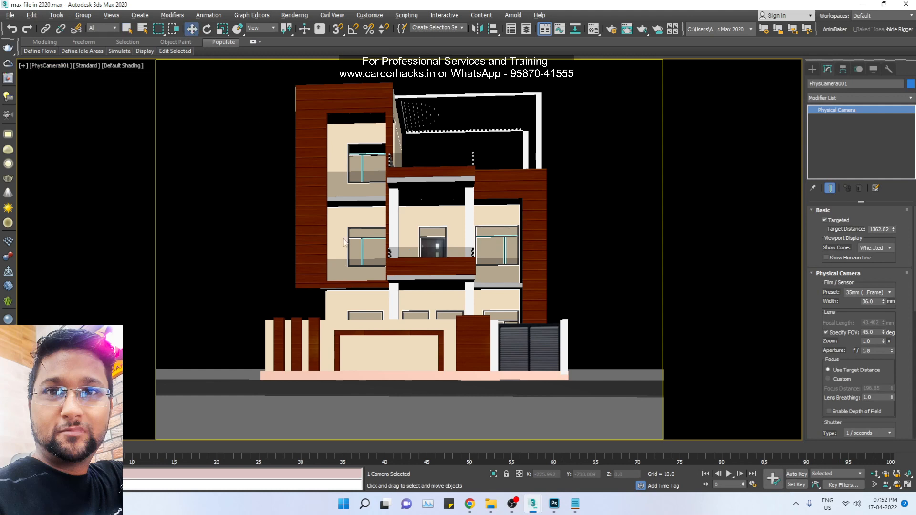
Step: Configure the display units to US Standard, Feet w/Fractional Inches, with 1/16 precision
left_click(633, 474)
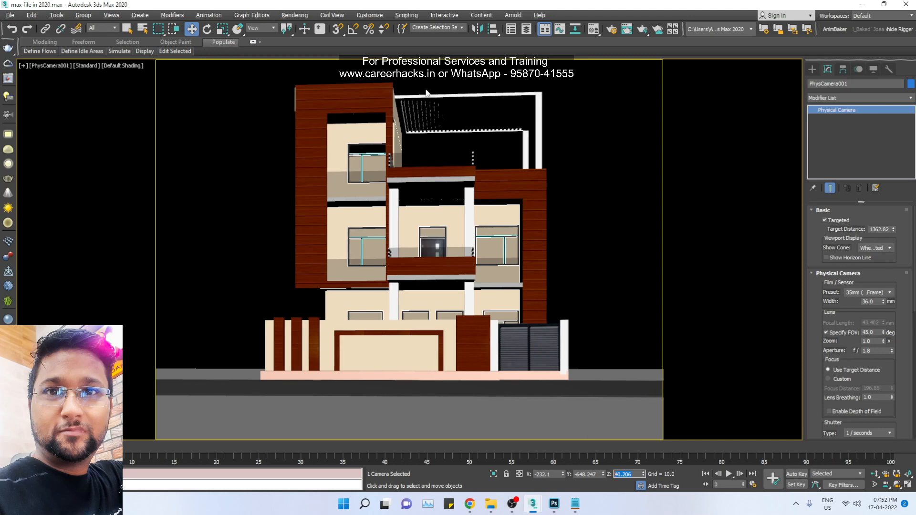
left_click(369, 15)
left_click(381, 141)
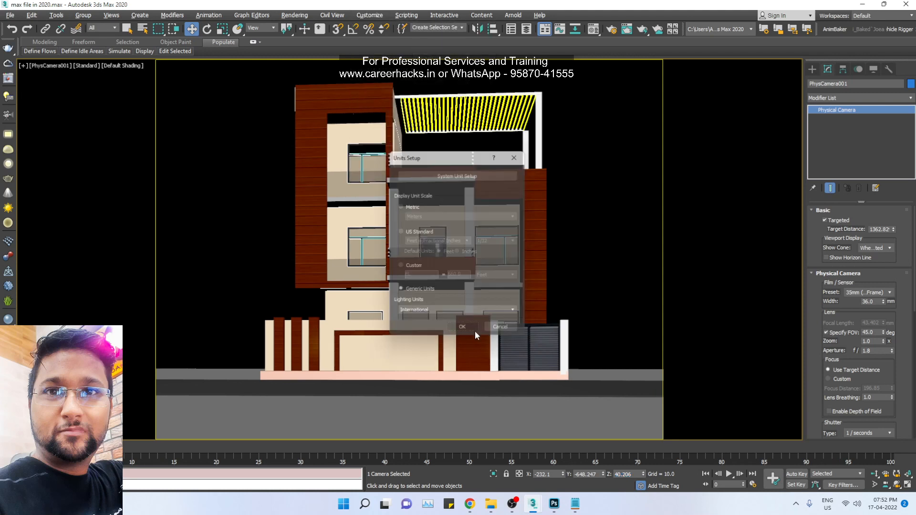
left_click(399, 232)
left_click(497, 242)
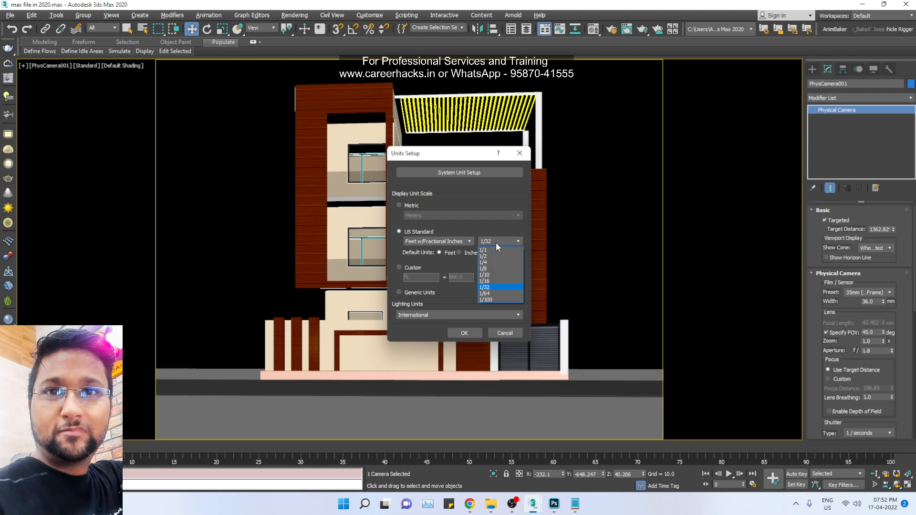
left_click(494, 281)
left_click(456, 333)
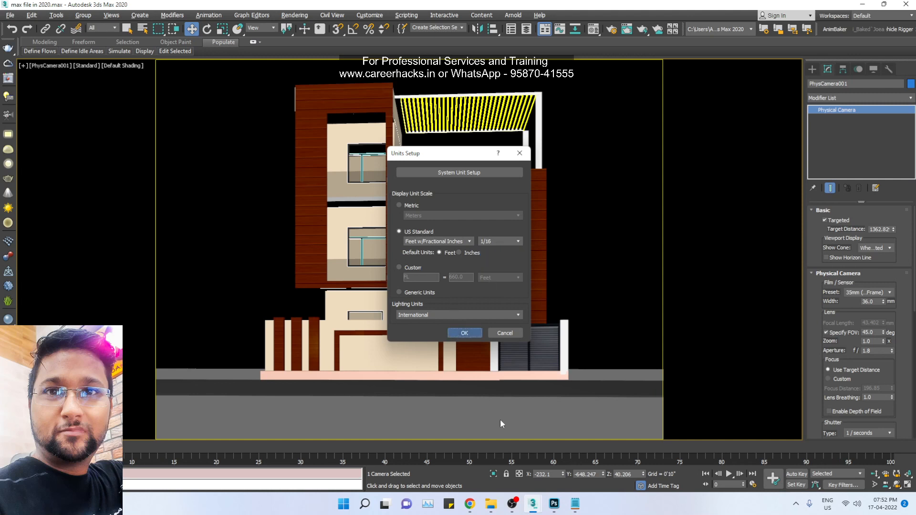
Step: Set the physical camera's Z position to 4'0"
double_click(636, 474)
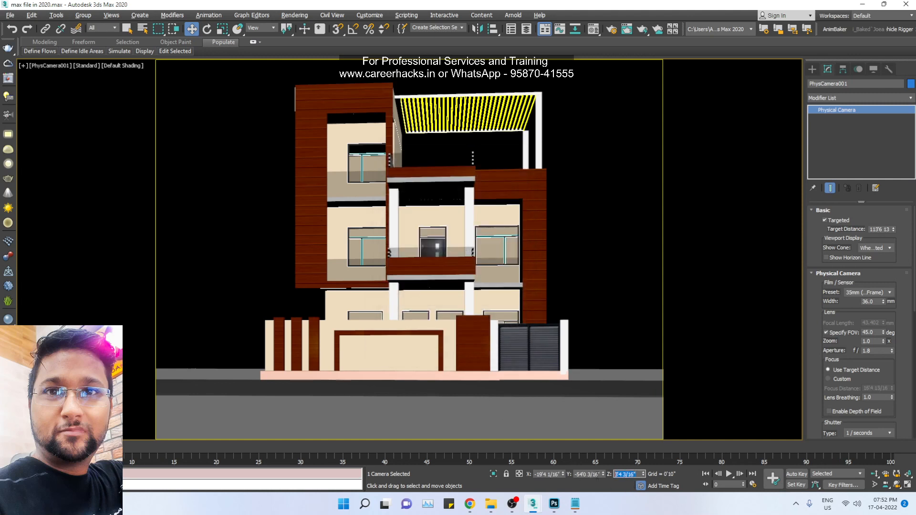
type("4'0")
key("Return")
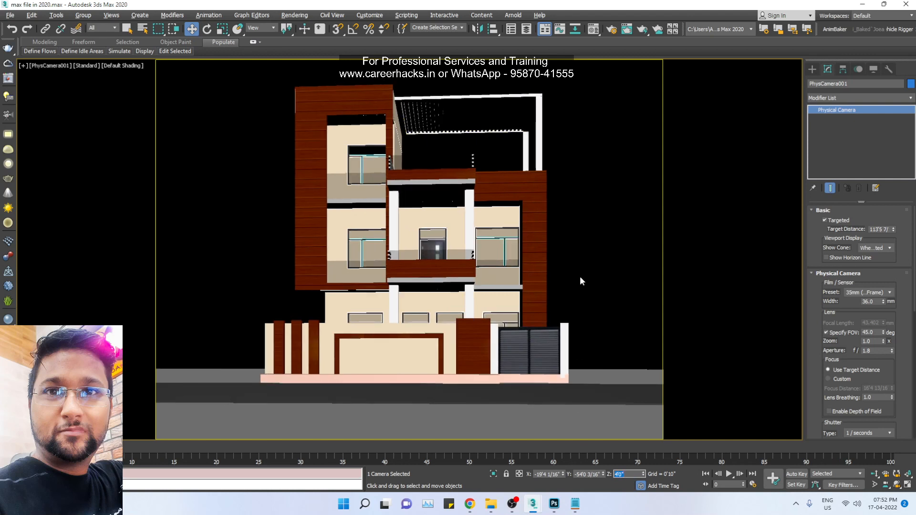
Step: Truck and orbit the camera until the whole house front and road are framed, and clear the selection
middle_click_drag(585, 249, 582, 285)
key("ctrl+r")
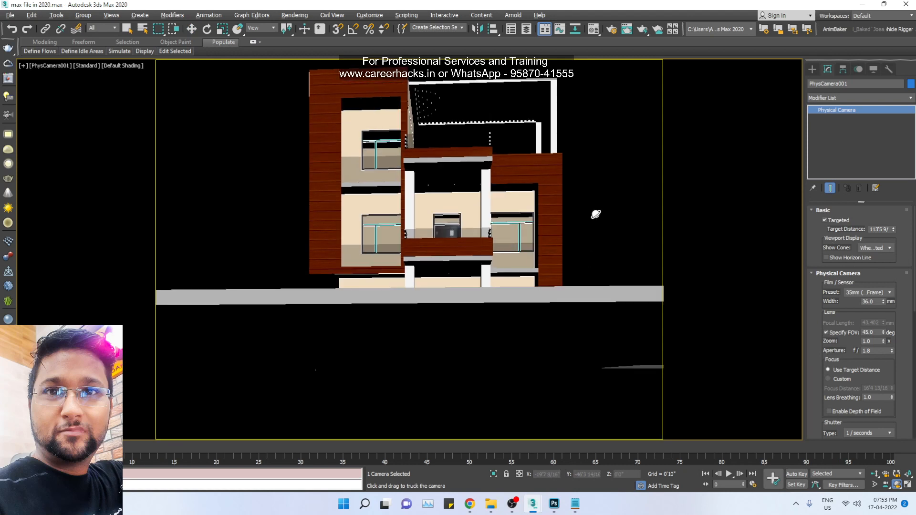
middle_click_drag(596, 214, 592, 247)
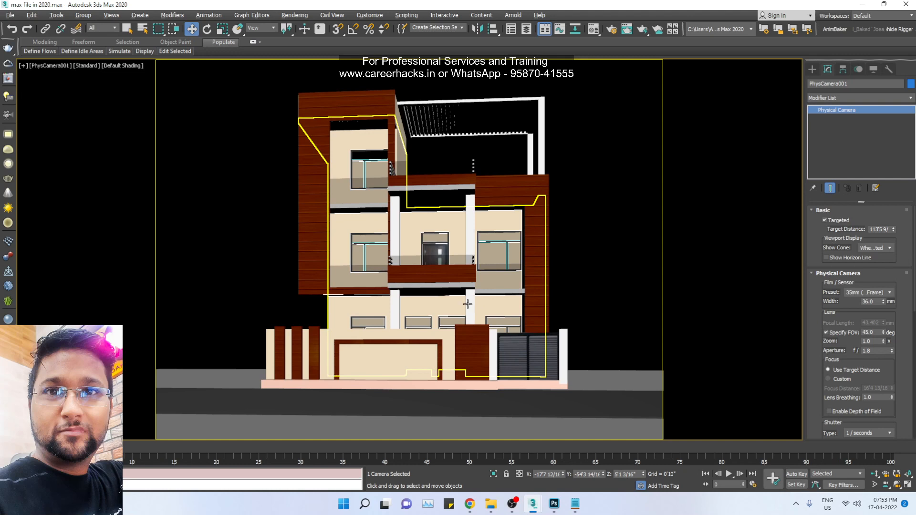
left_click(591, 230)
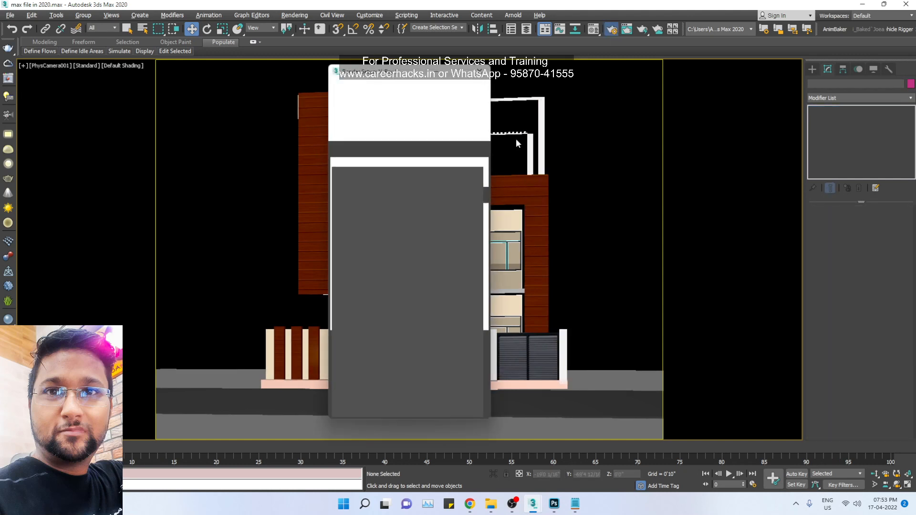
Step: Dismiss the render settings, open the Material Editor and sample the brown wood cladding's material from the house into the active slot
left_click(480, 72)
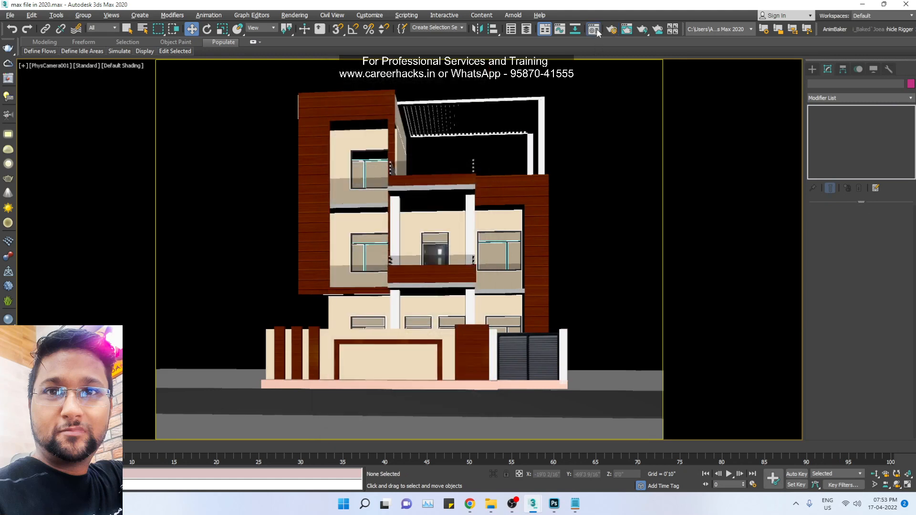
left_click(593, 29)
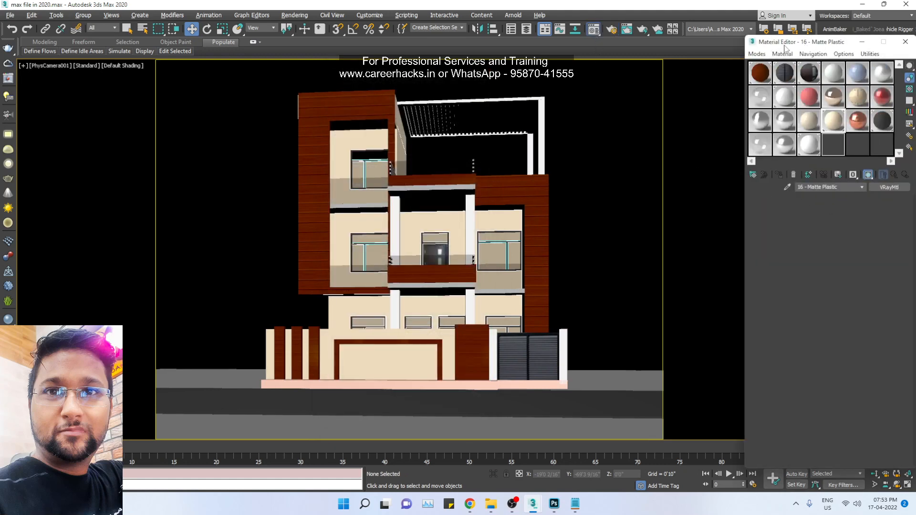
left_click_drag(785, 47, 709, 46)
left_click(714, 186)
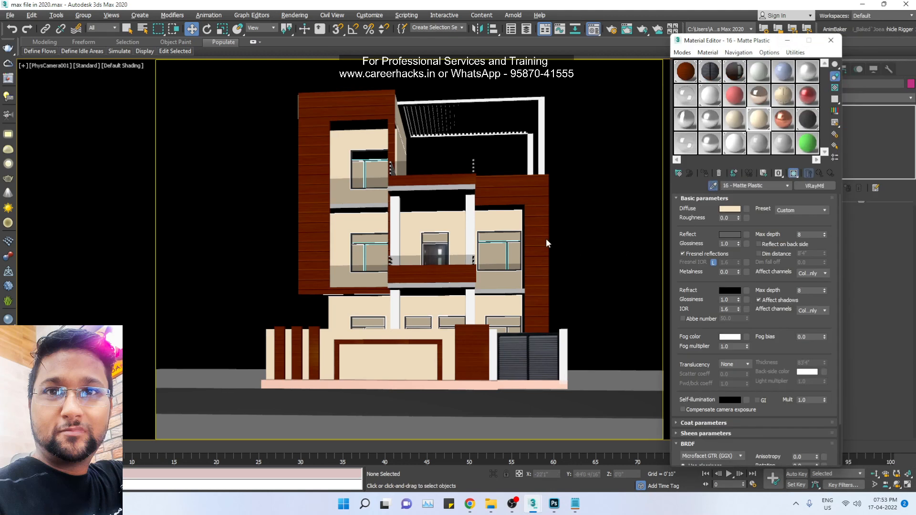
left_click(513, 191)
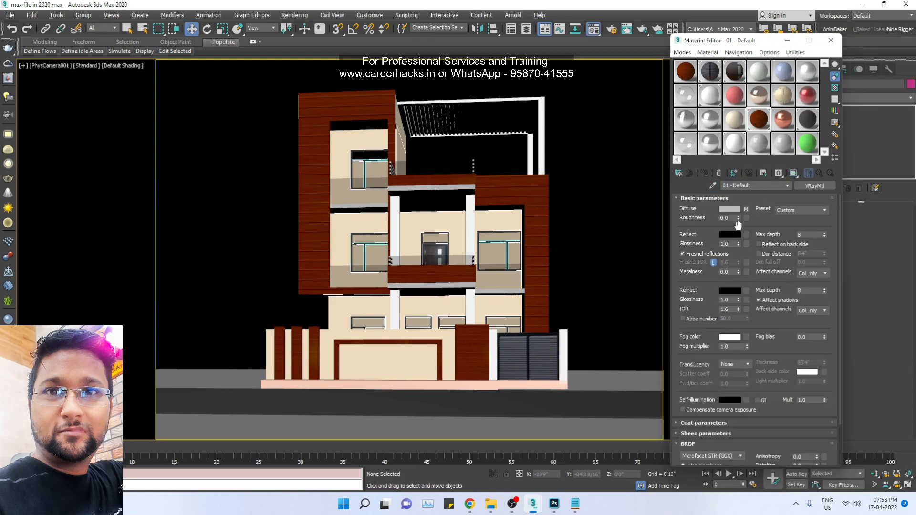
Step: Open the wood material's diffuse bitmap map and view its image for inspection
left_click(746, 209)
left_click(805, 344)
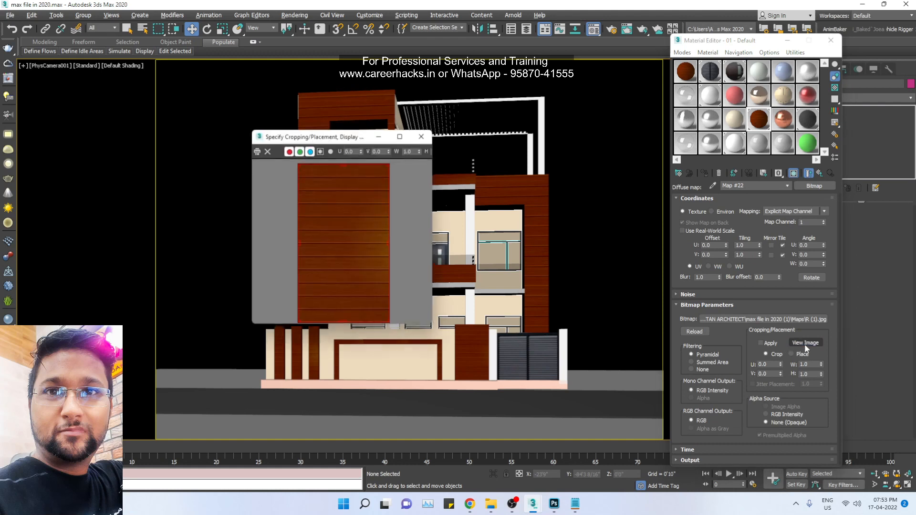
left_click_drag(351, 138, 382, 120)
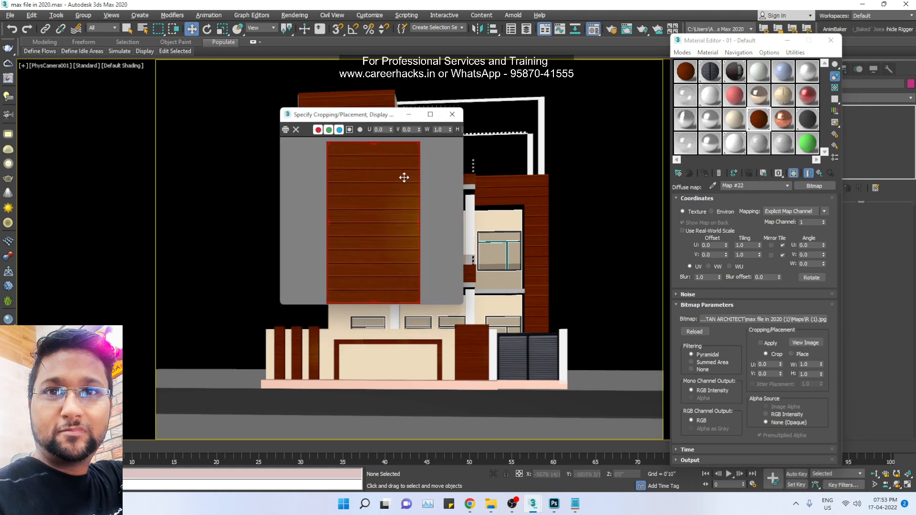
left_click(805, 343)
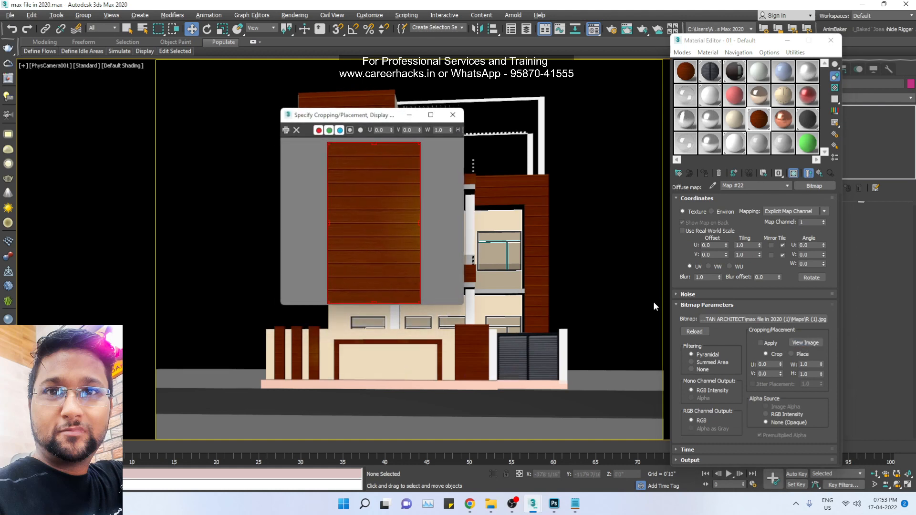
Step: Check the pixel dimensions of the R (1) bitmap in its file properties and leave the image selection without replacing it
left_click(763, 318)
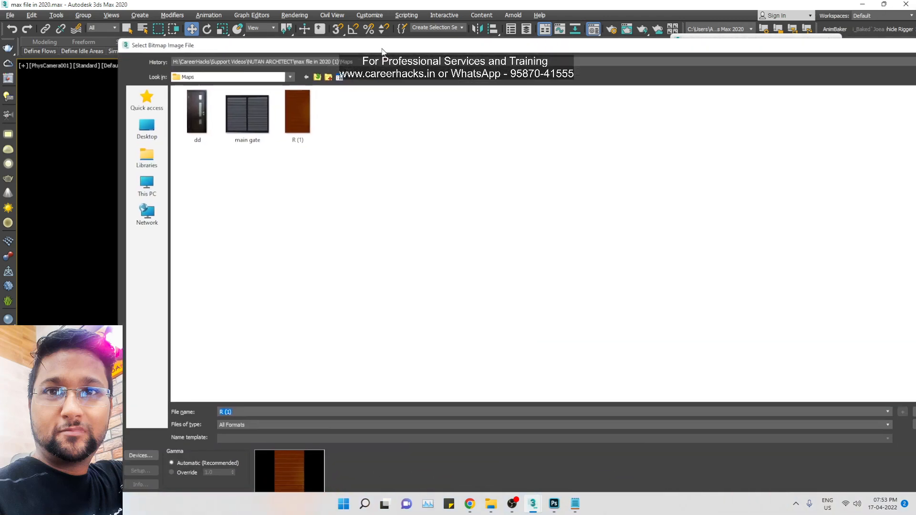
right_click(292, 130)
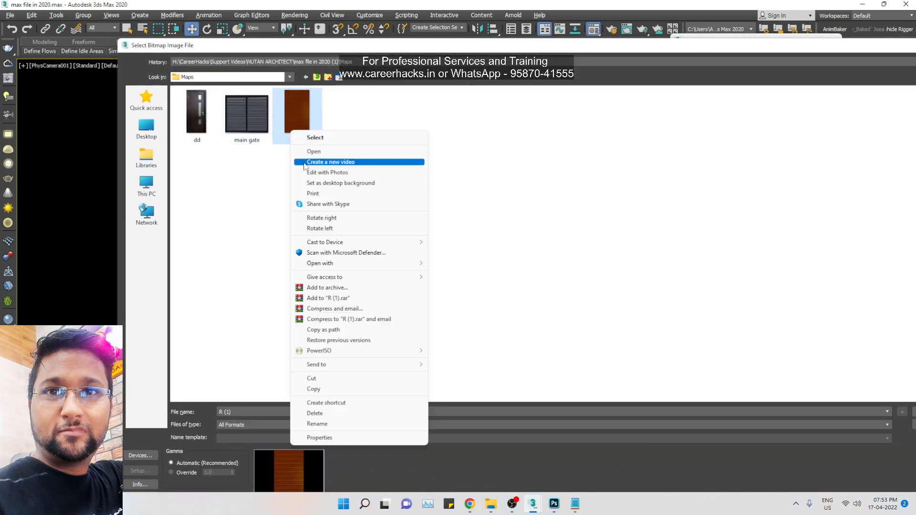
left_click(325, 437)
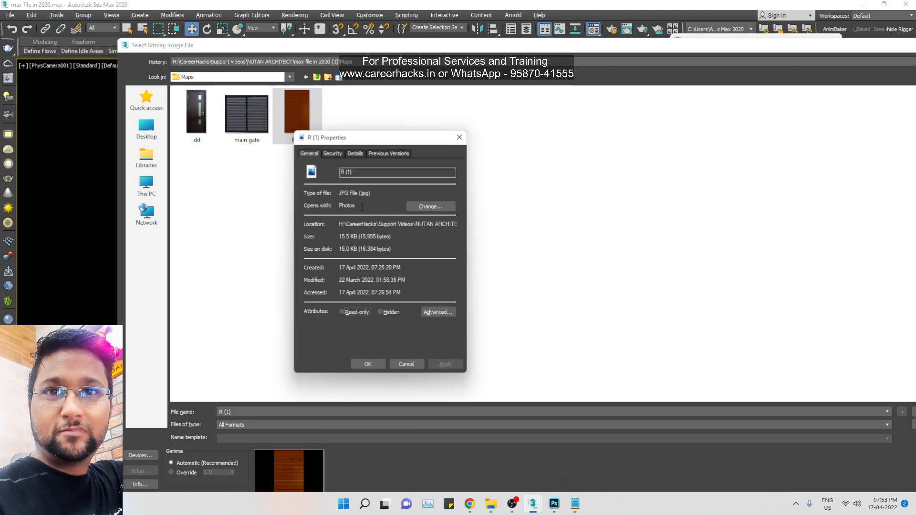
left_click(353, 154)
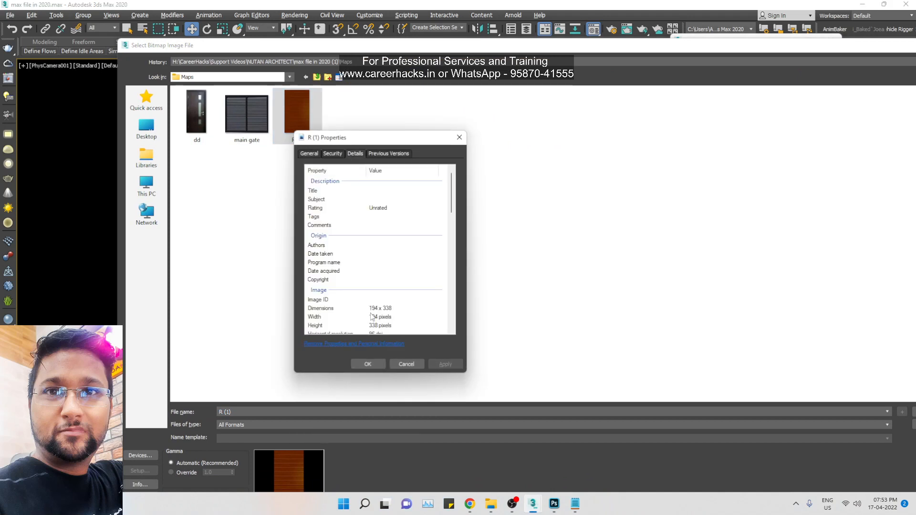
left_click(391, 310)
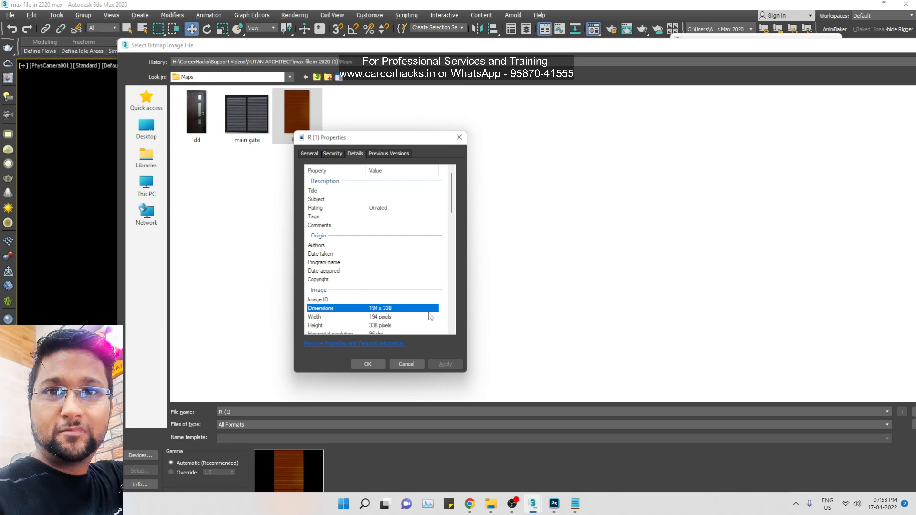
left_click(396, 367)
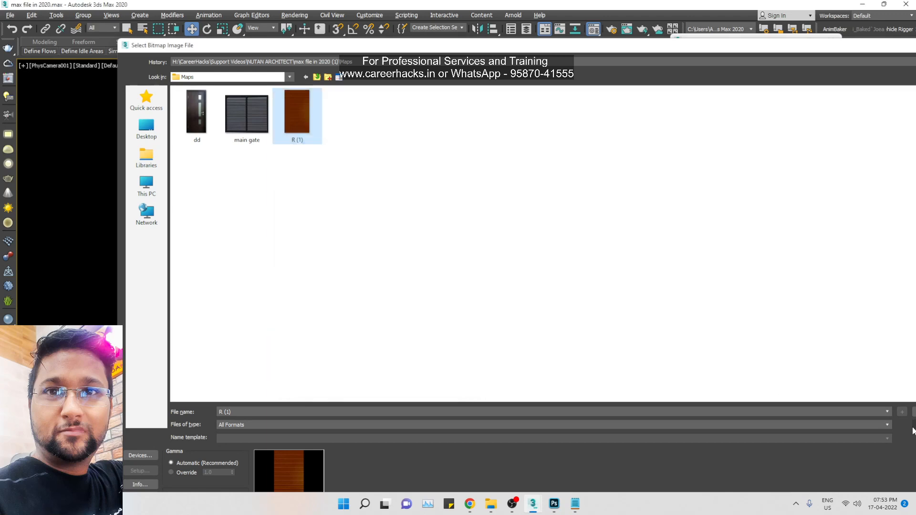
left_click(913, 425)
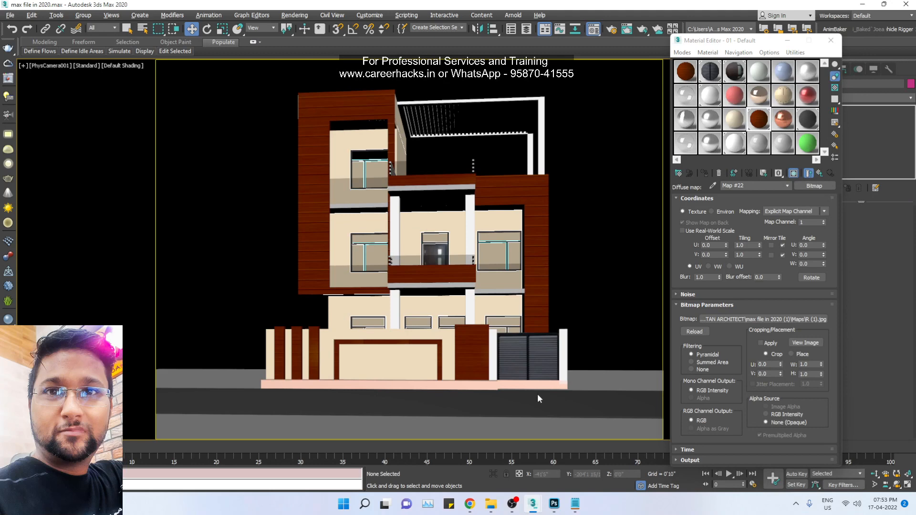
Step: Switch to Chrome, load Google in the last open page and search for "wood texture seamless"
mouse_move(473, 506)
left_click(510, 457)
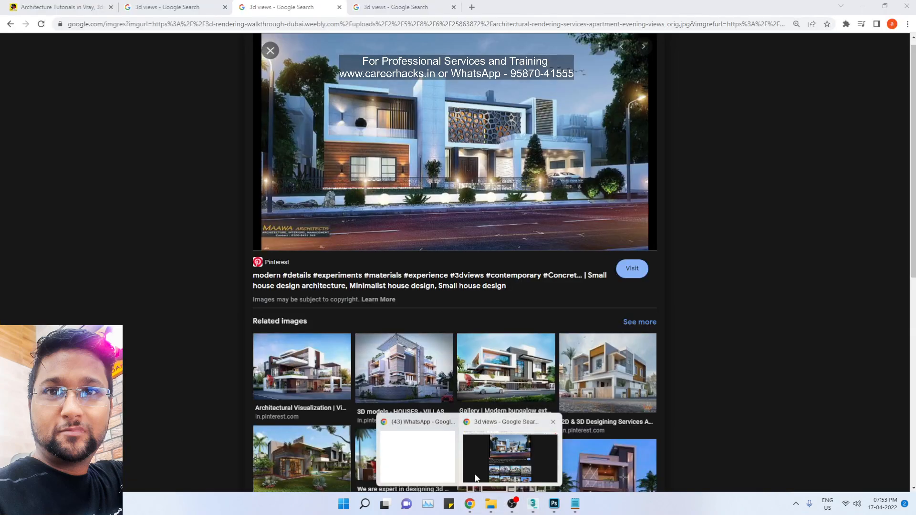
left_click(366, 4)
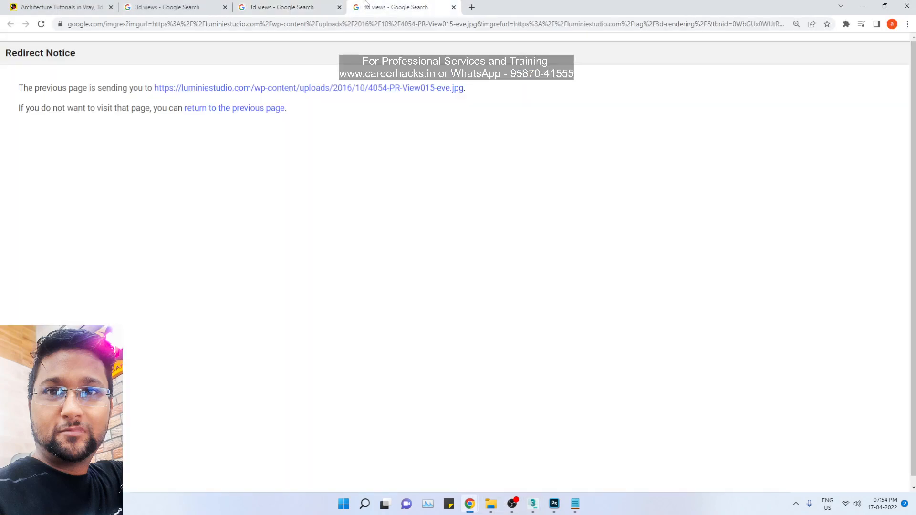
left_click(334, 24)
type("google")
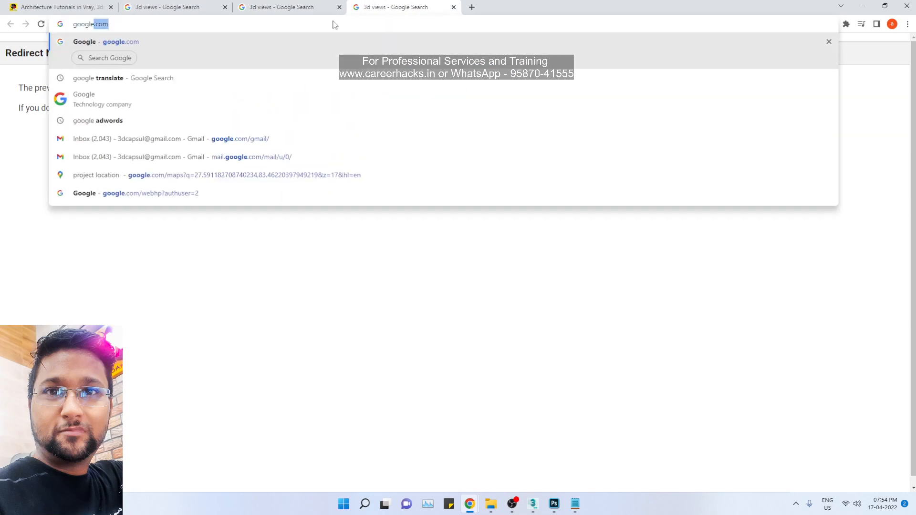
key("Return")
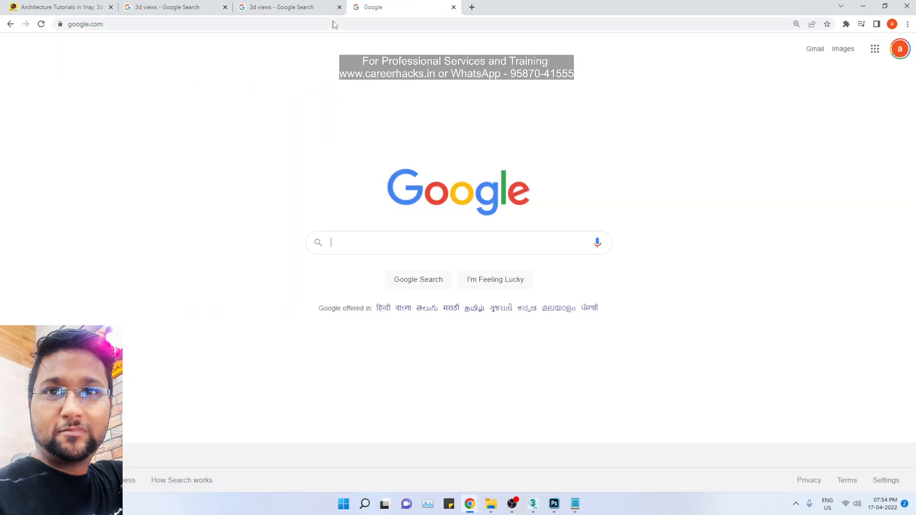
type("wood")
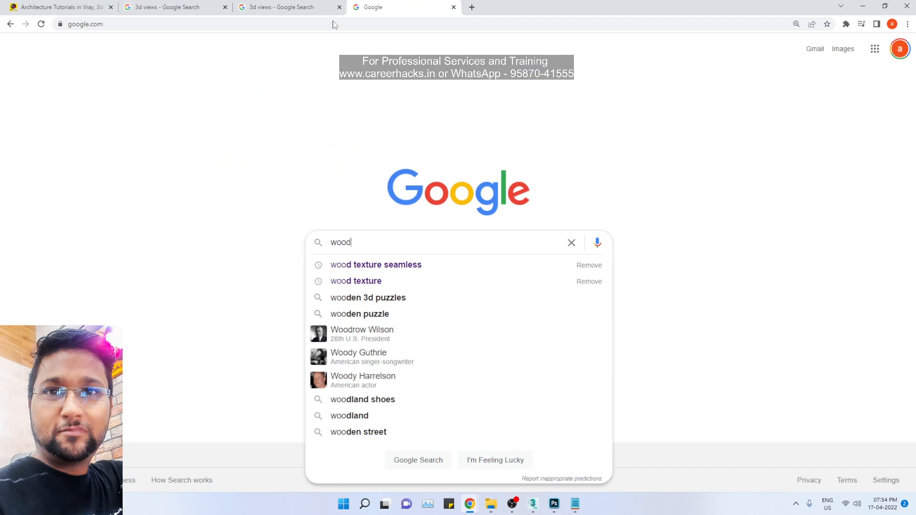
key("Down")
key("Return")
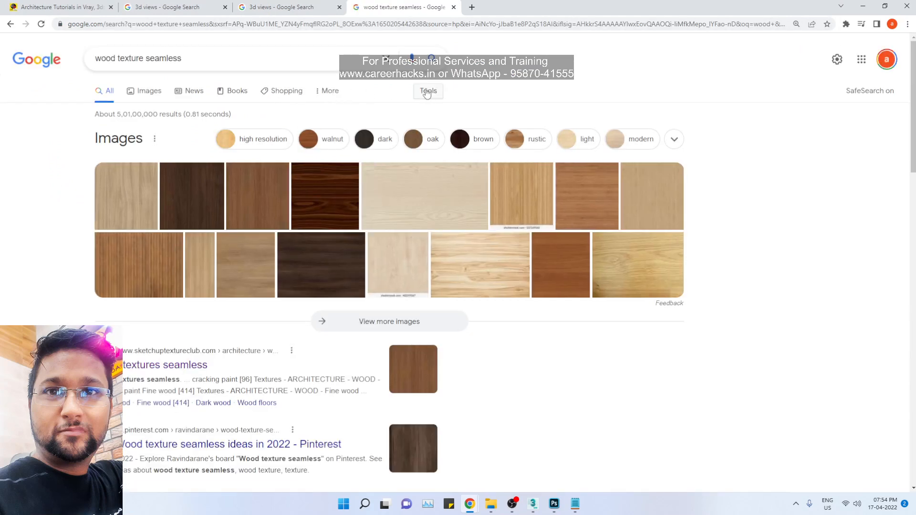
left_click(427, 91)
left_click(110, 112)
left_click(126, 112)
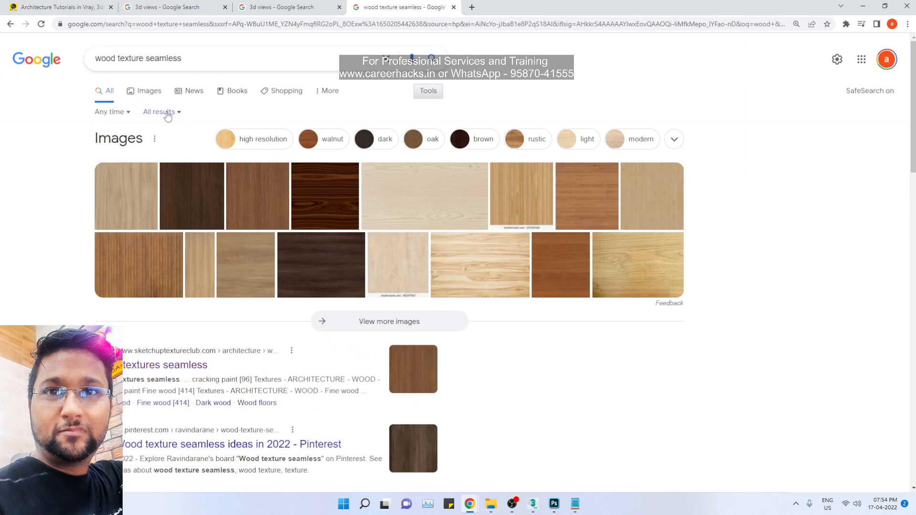
left_click(161, 111)
left_click(327, 92)
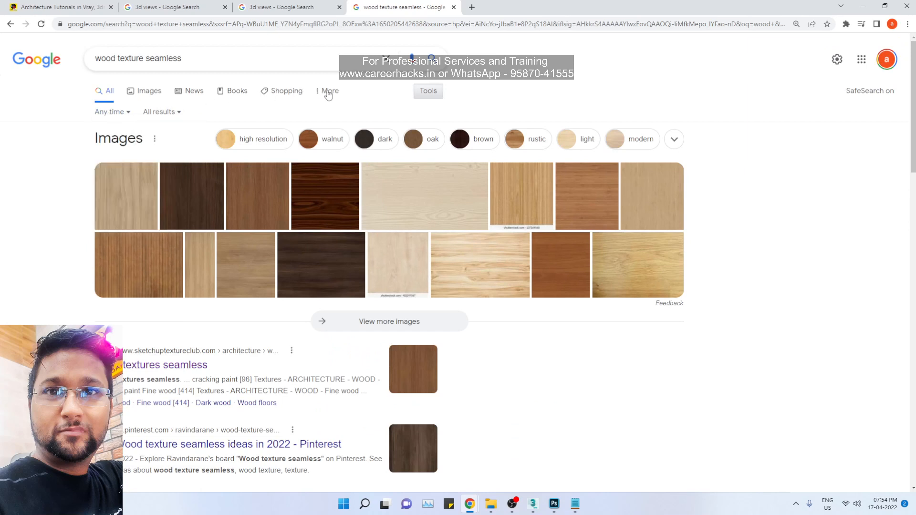
left_click(425, 91)
double_click(423, 96)
Step: Show the image results for the wood texture search, limit them to Large size and browse the textures
left_click(150, 93)
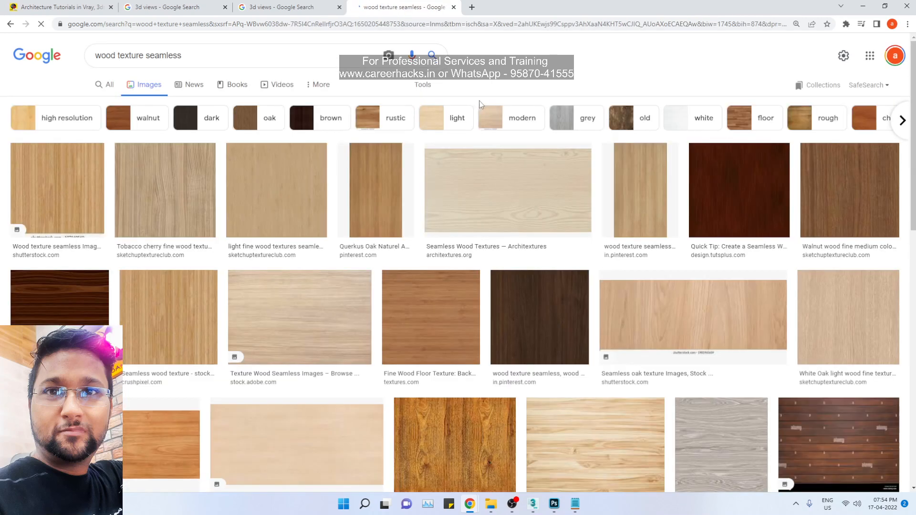
left_click(428, 90)
left_click(91, 104)
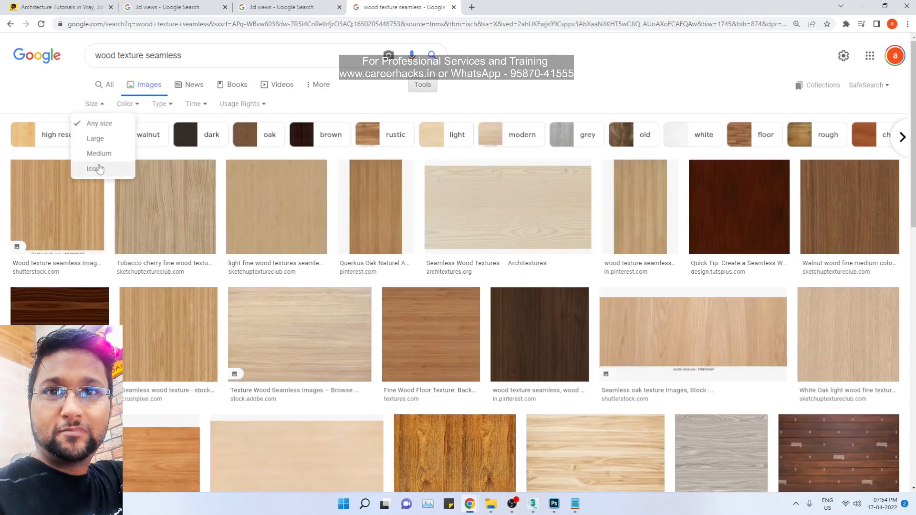
left_click(95, 139)
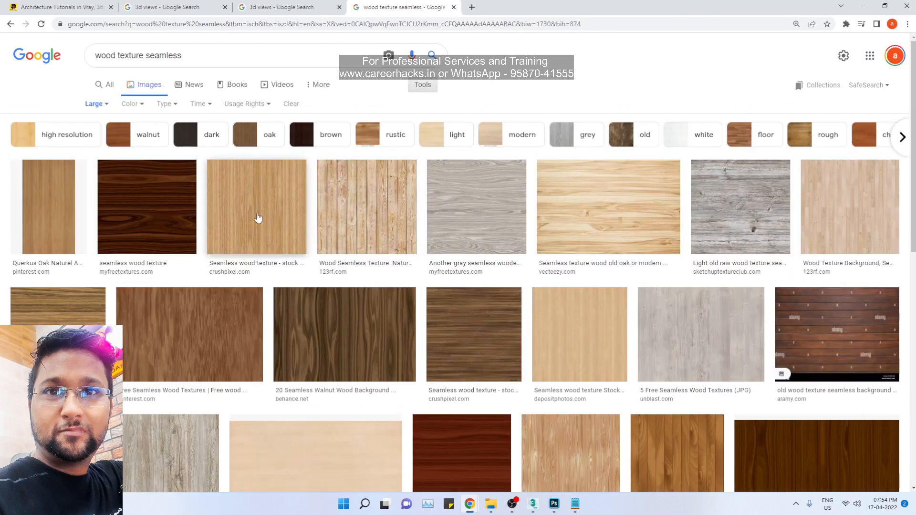
scroll(229, 234, "down", 6)
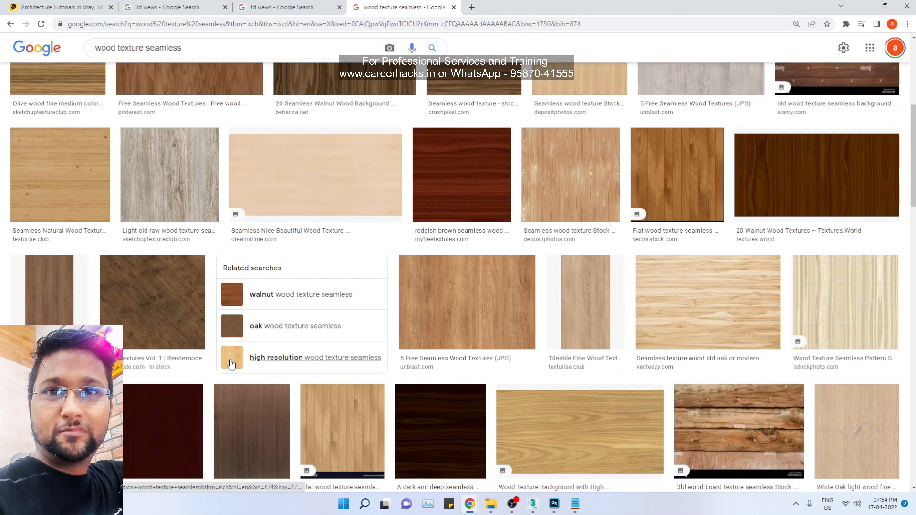
Step: Switch back to 3ds Max and run an interactive V-Ray test render of the PhysCamera001 view, stopping it after the first passes
scroll(307, 366, "down", 7)
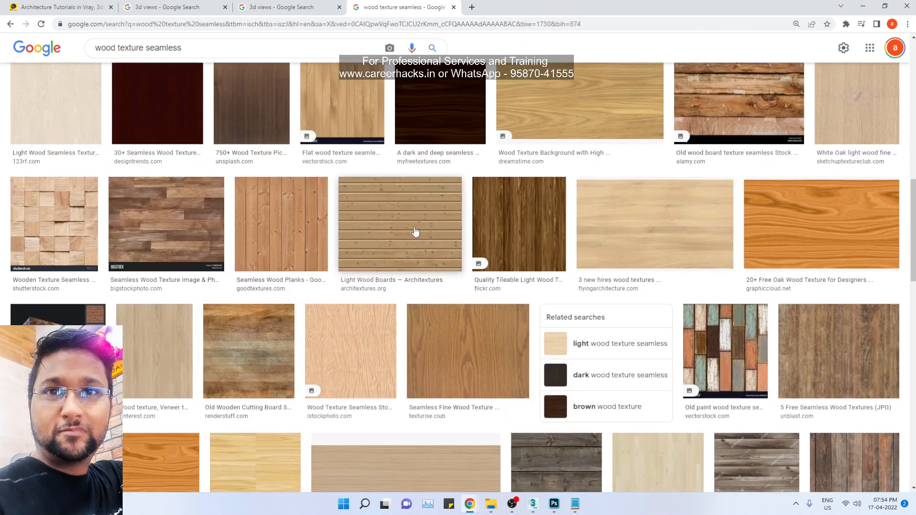
mouse_move(533, 503)
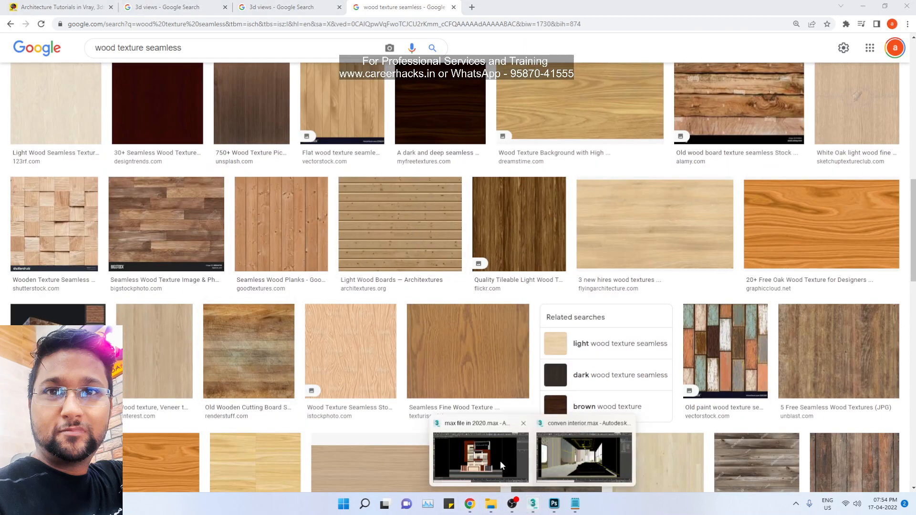
left_click(500, 460)
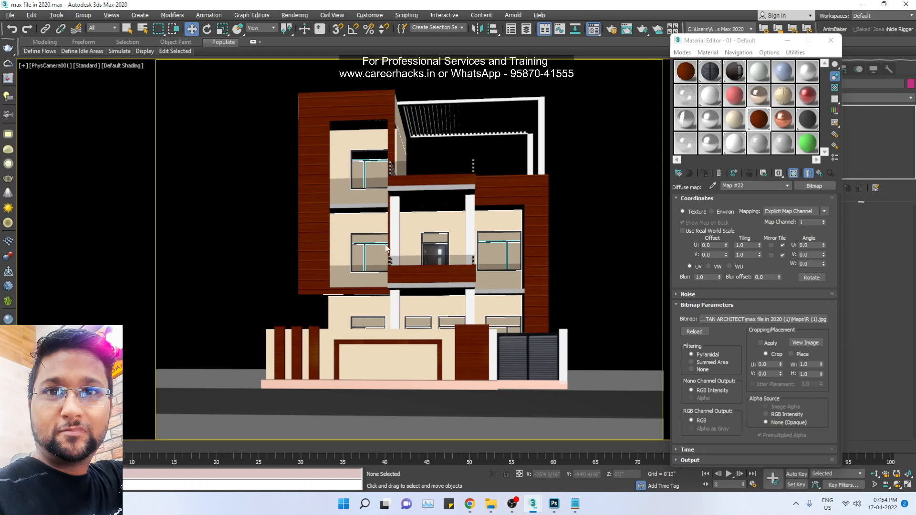
key("shift+q")
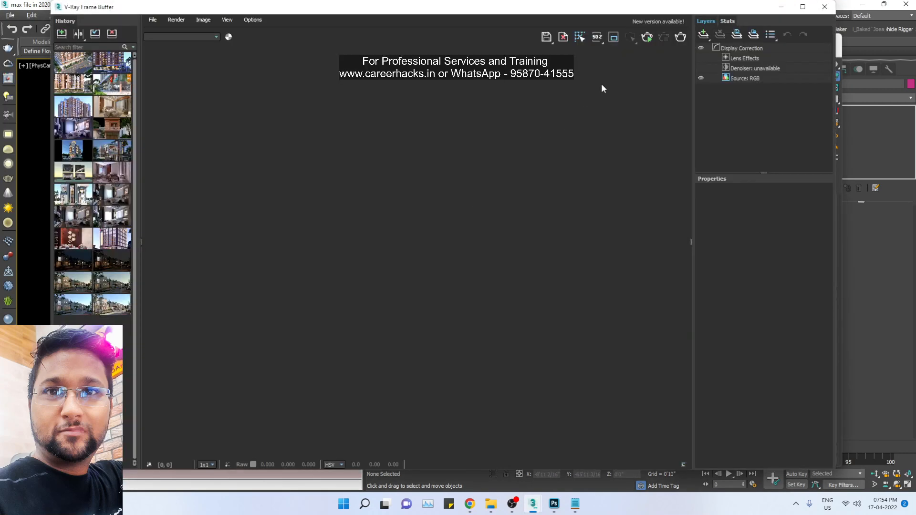
left_click(647, 38)
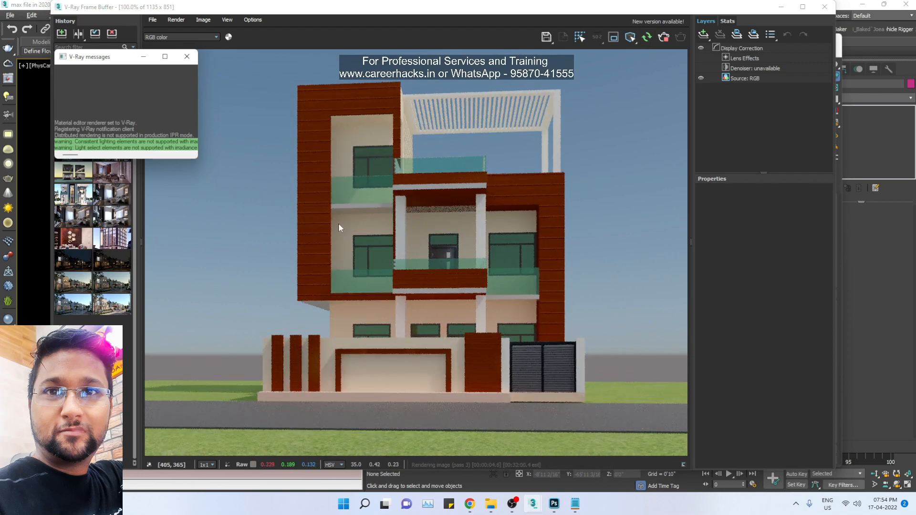
left_click(663, 37)
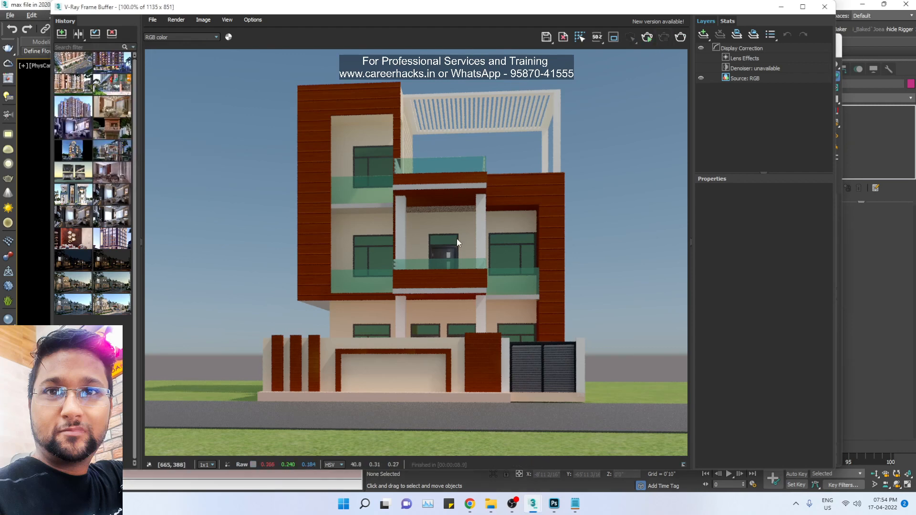
Step: Inspect the wood strips and boundary wall in the rendered image at 400% and return to the 100% view
scroll(457, 239, "up", 4)
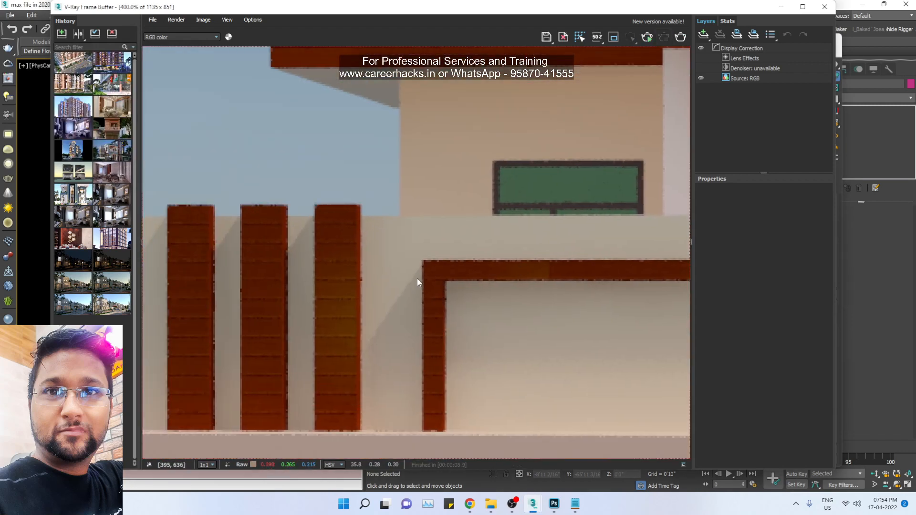
double_click(396, 299)
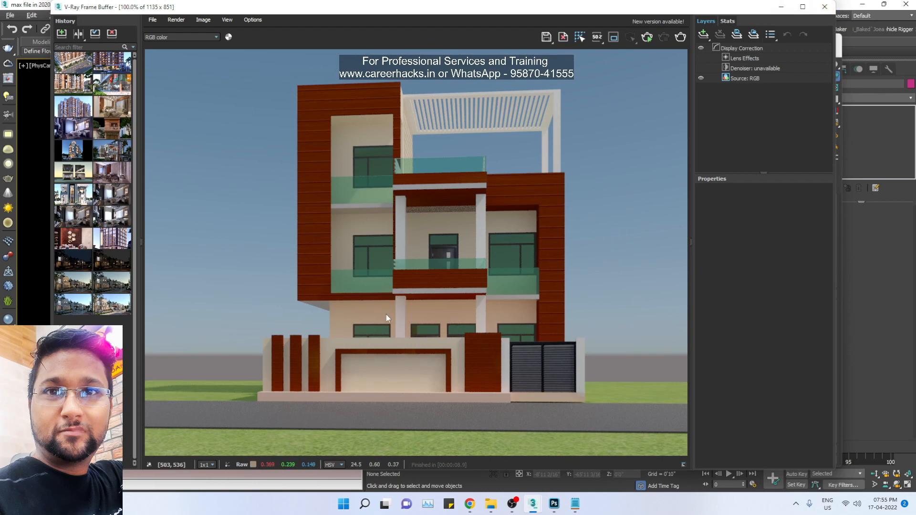
scroll(465, 370, "up", 1)
scroll(465, 371, "down", 1)
Step: Switch to Chrome, go to the open careerhacks.in home page and open the Mega Offer | SE1 course from the top courses
mouse_move(470, 505)
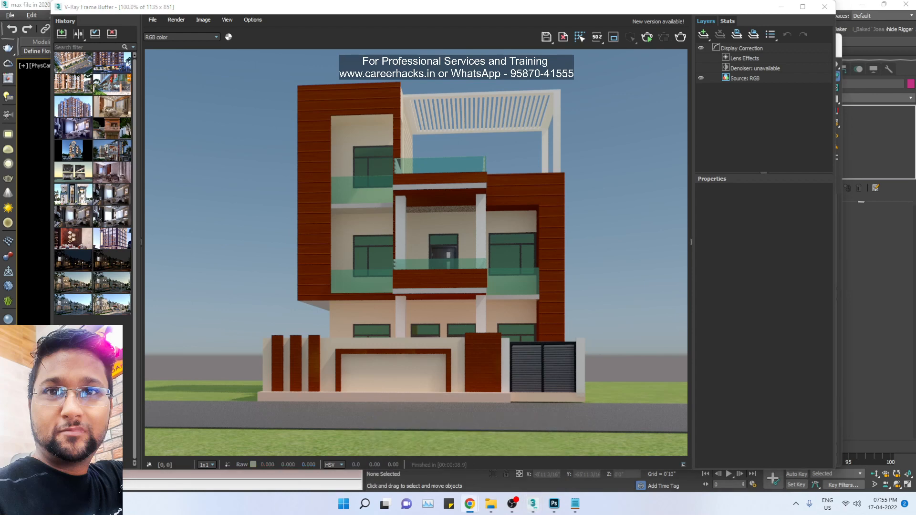
key("super+d")
key("super+d")
key("alt+Tab")
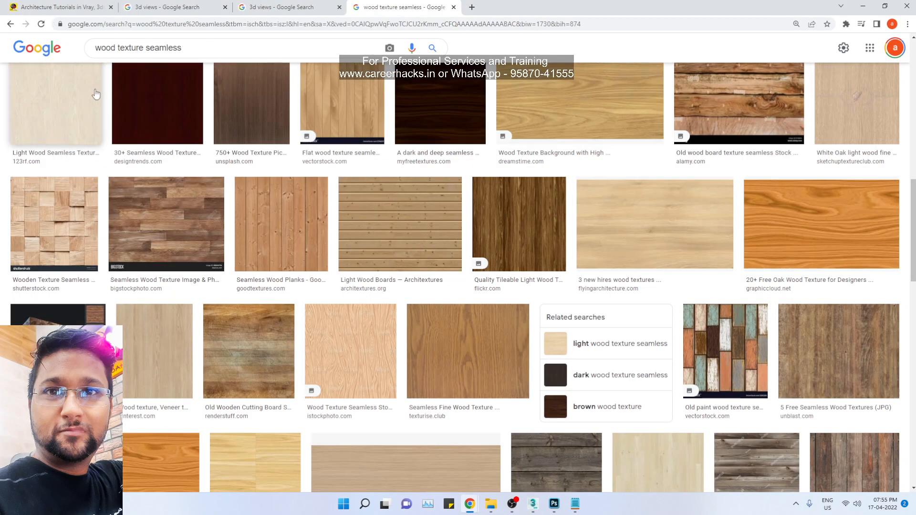
left_click(58, 6)
scroll(362, 334, "down", 5)
scroll(365, 334, "down", 5)
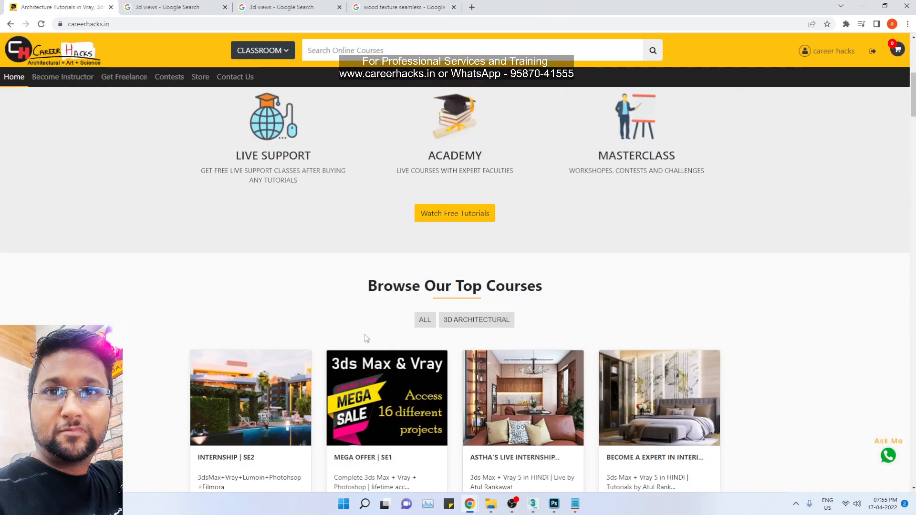
left_click(400, 295)
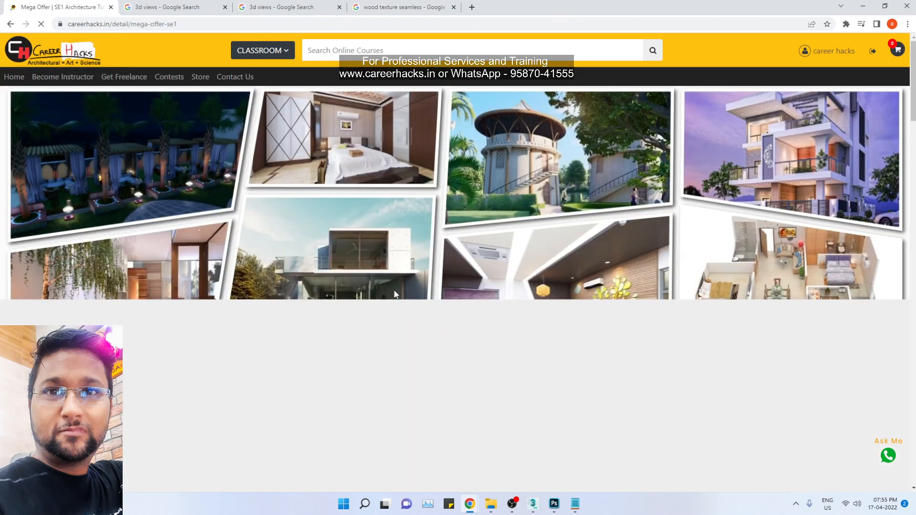
Step: Look through the sample project renders shown on the Mega Offer | SE1 course page
scroll(273, 201, "down", 1)
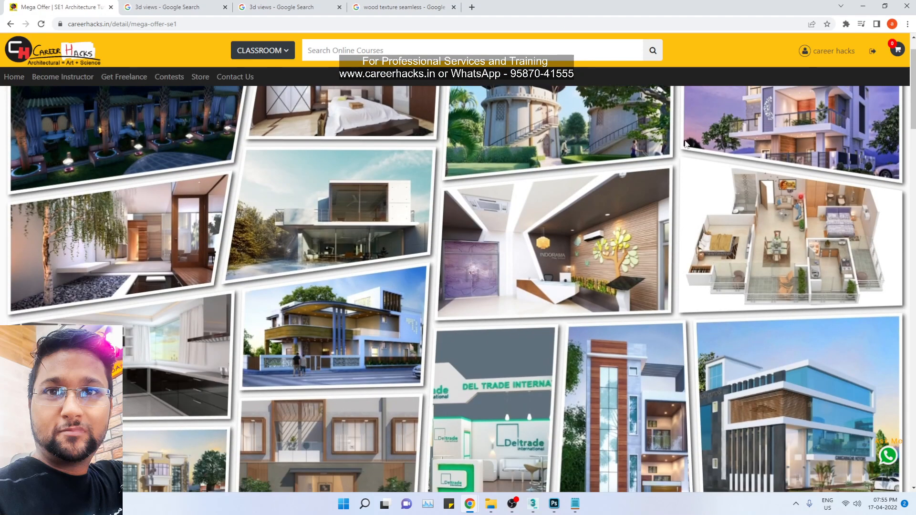
scroll(748, 322, "up", 2)
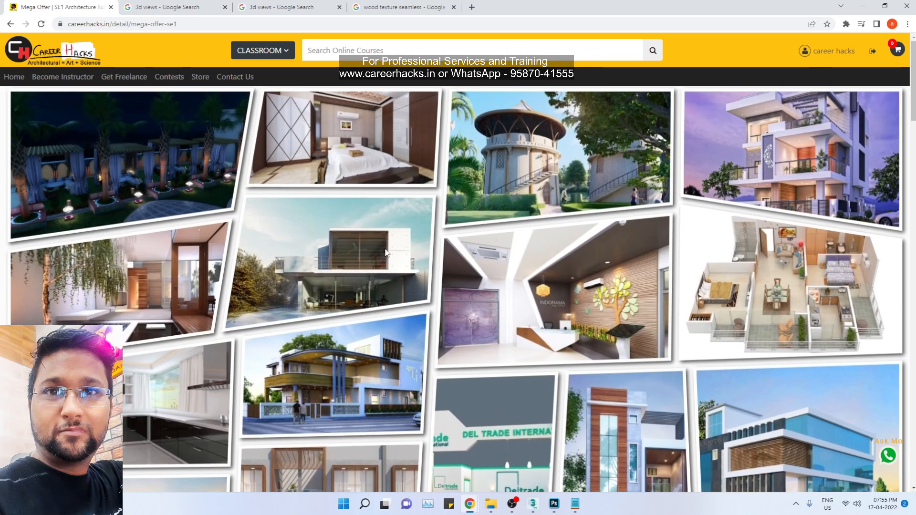
scroll(387, 253, "down", 4)
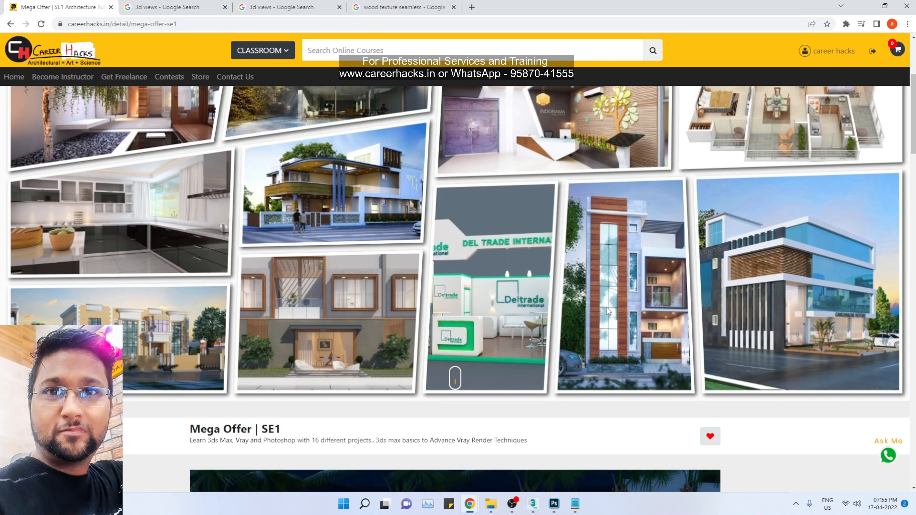
scroll(606, 307, "down", 2)
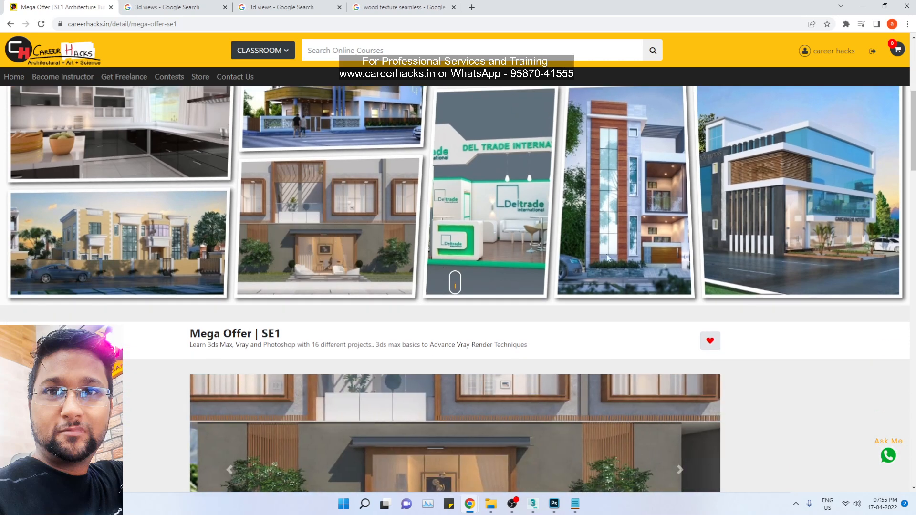
scroll(462, 317, "down", 10)
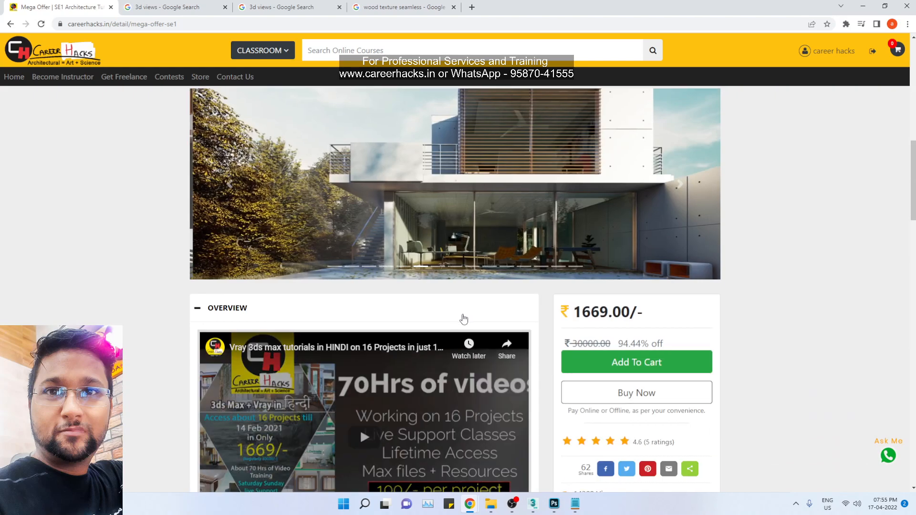
Step: Read the Mega Offer course overview, including its listed inclusions and video duration
scroll(318, 321, "down", 3)
scroll(318, 334, "up", 3)
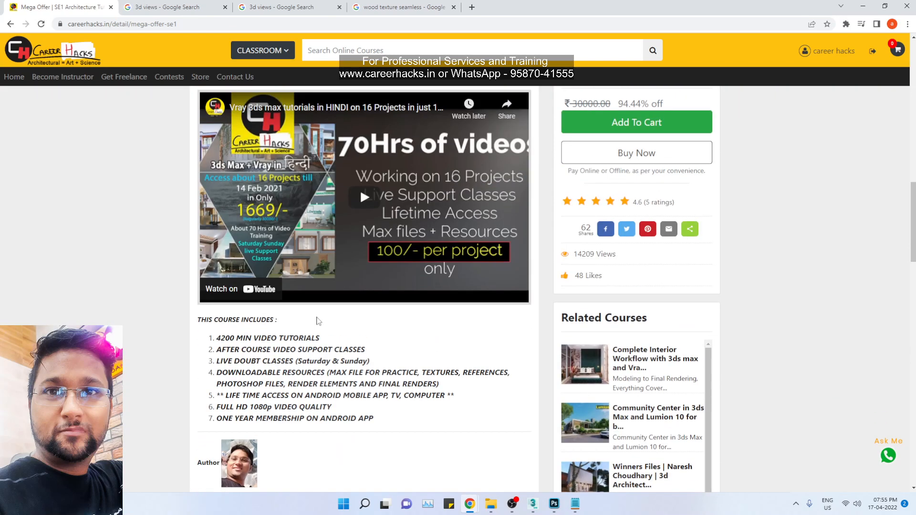
scroll(316, 345, "down", 3)
left_click_drag(289, 377, 428, 373)
left_click(442, 356)
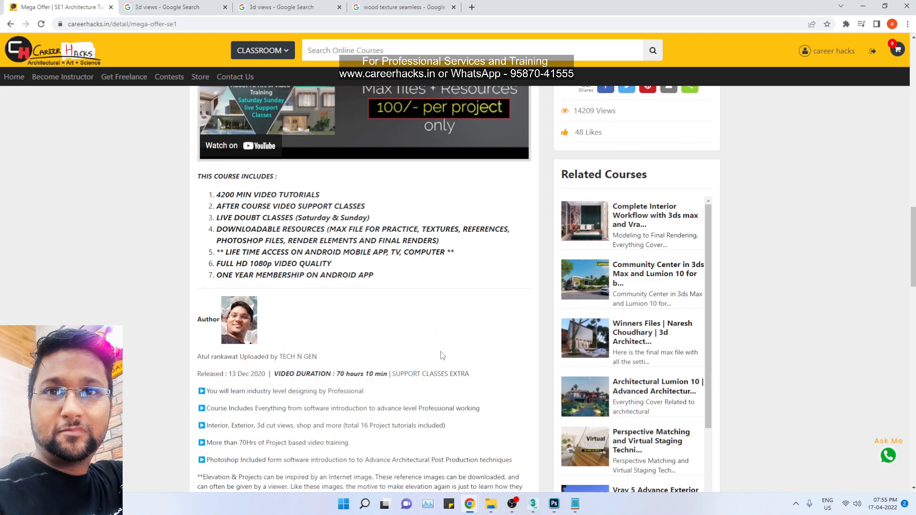
scroll(442, 356, "up", 8)
scroll(442, 355, "up", 2)
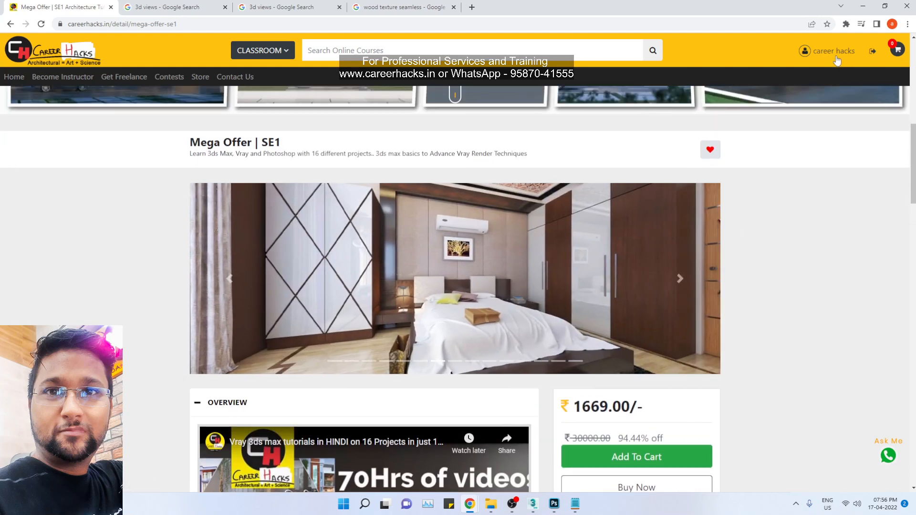
Step: Open My Orders in the account dashboard and review the lesson list of the AutoCAD 3d Model and 3ds max Integration course
left_click(833, 51)
scroll(244, 313, "down", 2)
left_click(52, 225)
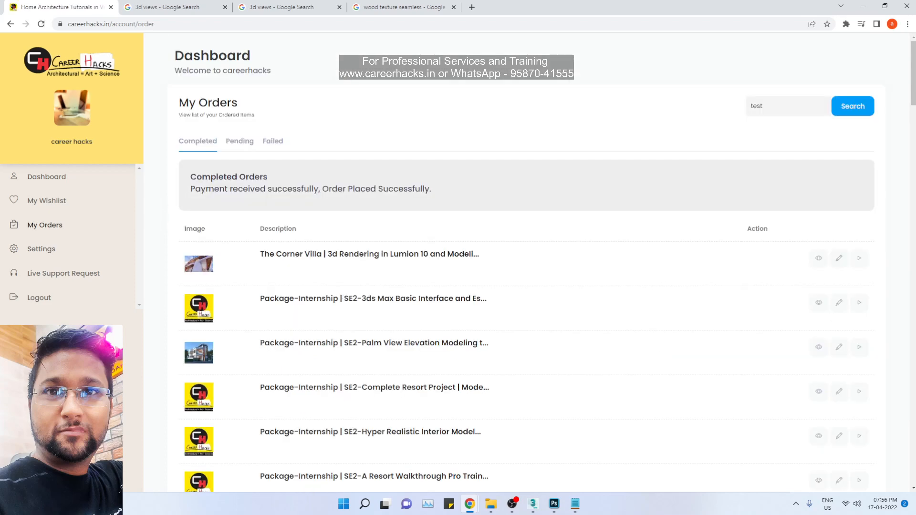
scroll(358, 409, "down", 10)
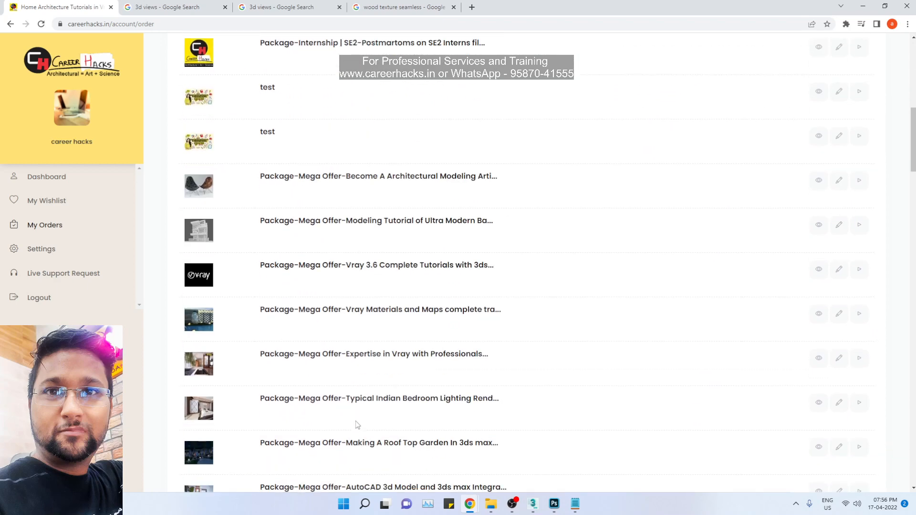
scroll(358, 425, "down", 3)
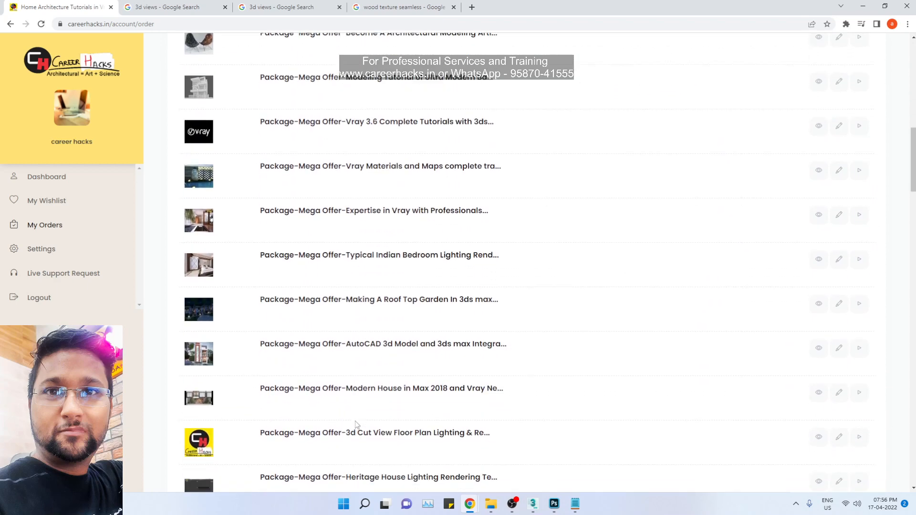
left_click(351, 348)
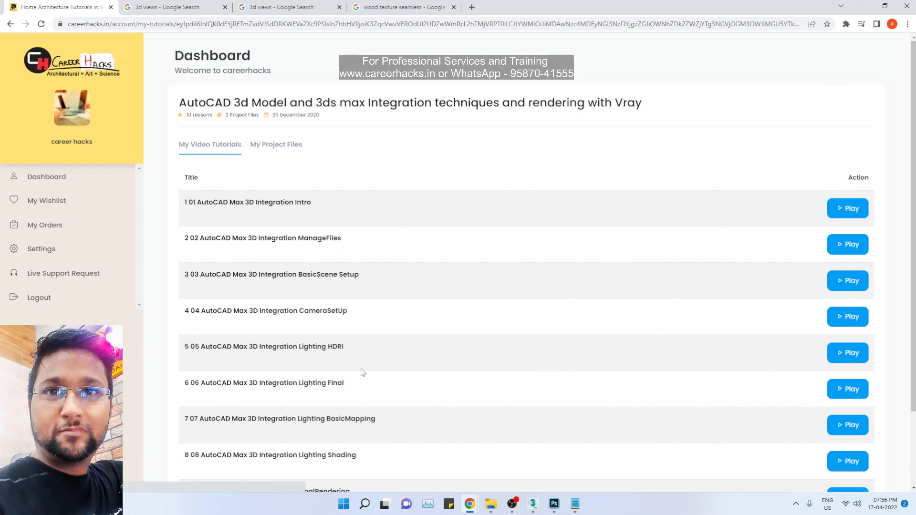
scroll(664, 267, "down", 2)
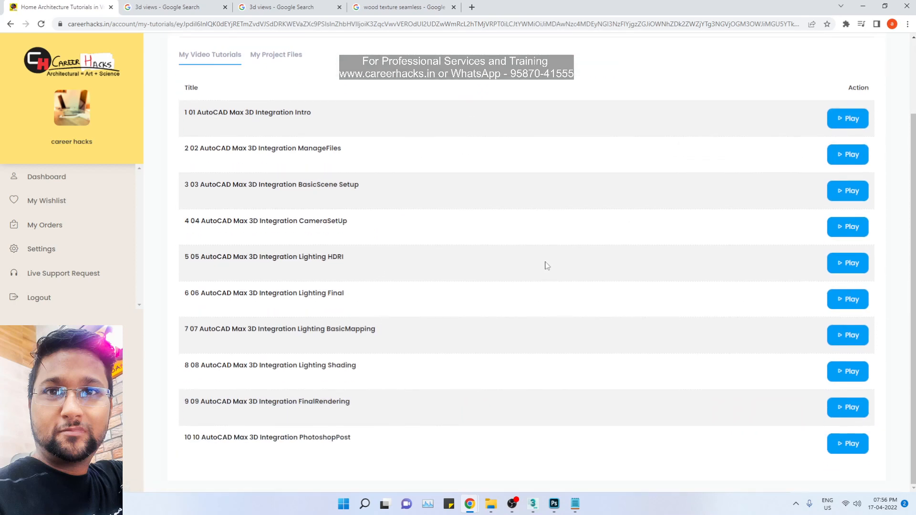
scroll(371, 224, "up", 2)
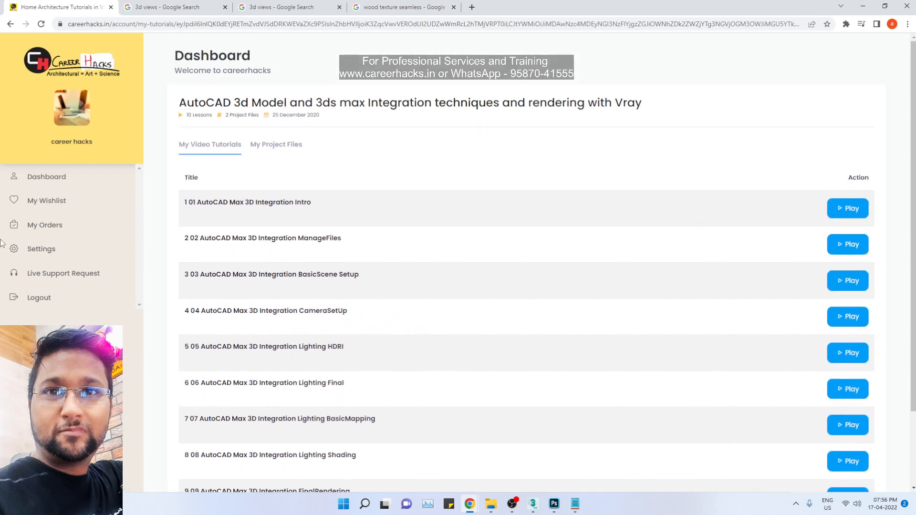
Step: Return to My Orders and open the Lighting, Rendering Tutorial of Corner Commercial Building
left_click(55, 233)
scroll(404, 330, "down", 10)
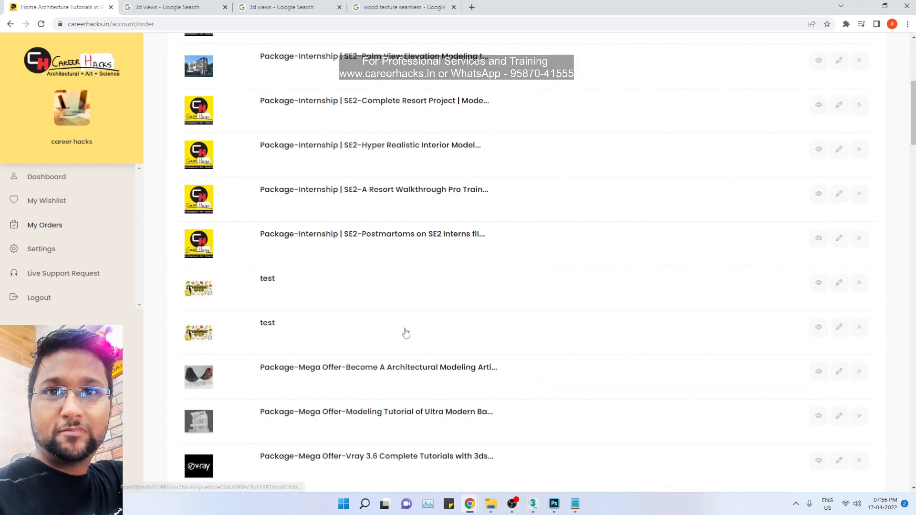
scroll(385, 332, "down", 11)
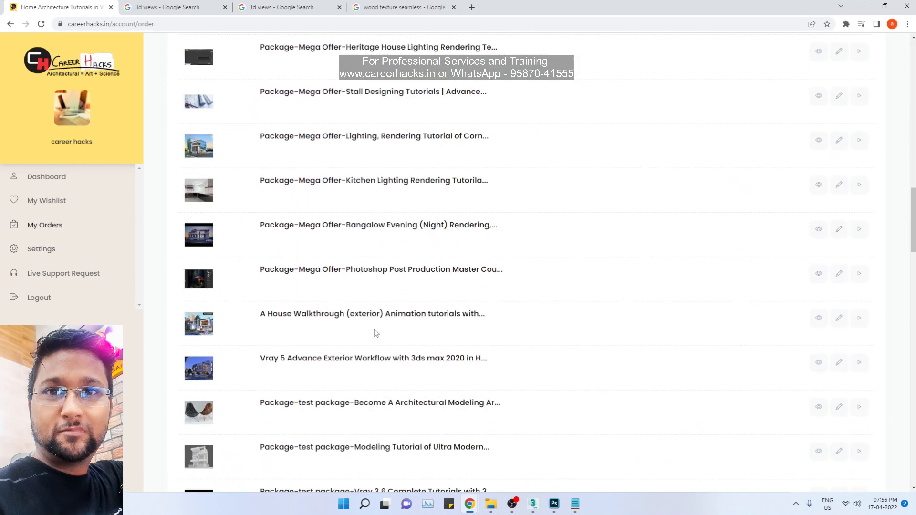
scroll(373, 333, "up", 2)
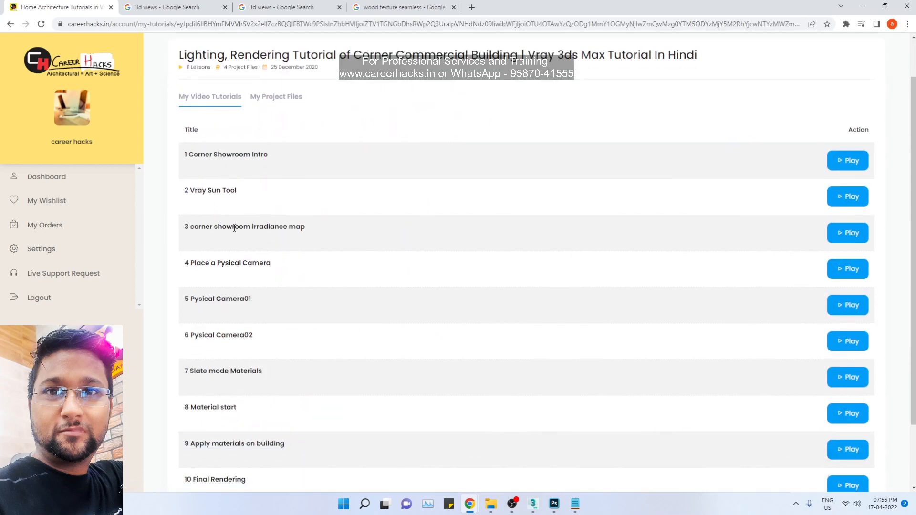
Step: Read through the corner building tutorial's lesson titles, from the irradiance map and camera lessons to applying materials on the building
left_click_drag(243, 227, 361, 234)
left_click(361, 235)
left_click_drag(197, 262, 327, 266)
left_click(327, 266)
left_click_drag(196, 311, 305, 307)
left_click(304, 307)
left_click_drag(210, 347, 330, 347)
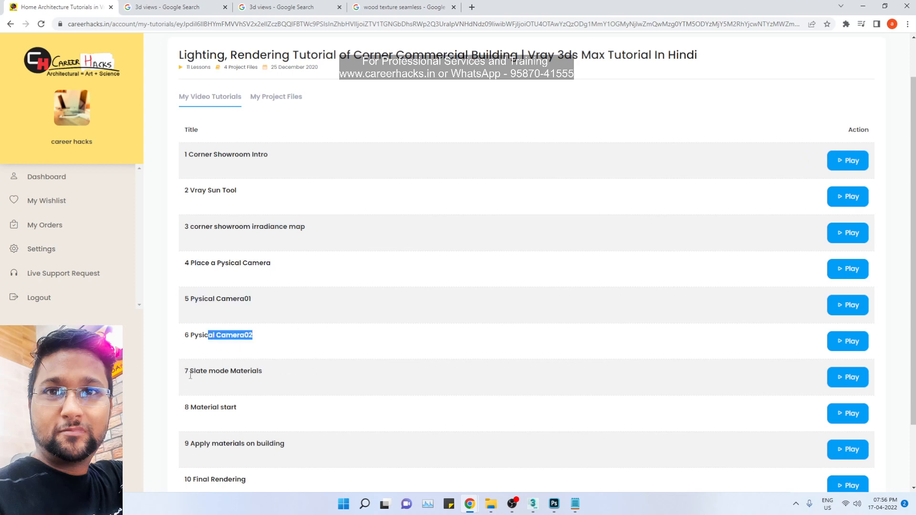
left_click_drag(202, 375, 362, 384)
scroll(305, 409, "down", 2)
left_click_drag(205, 330, 266, 361)
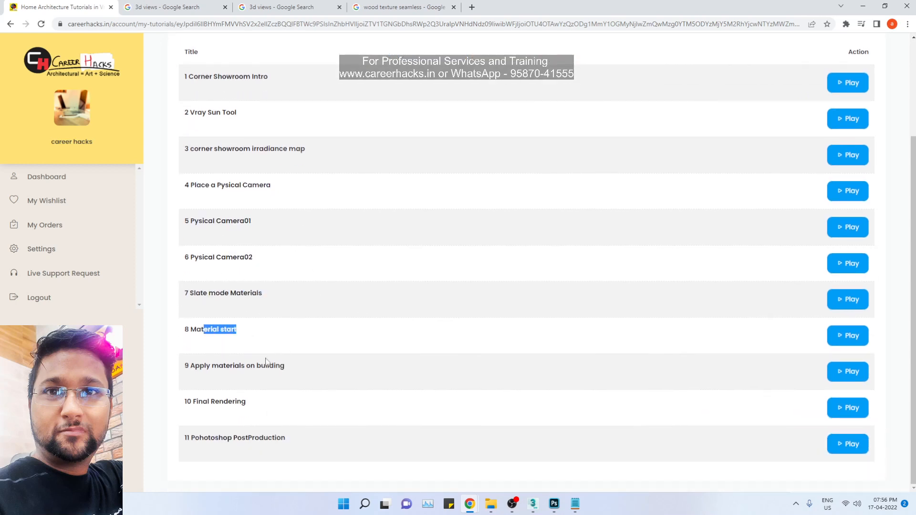
left_click_drag(204, 366, 333, 364)
left_click(333, 363)
Step: Open the 10 Final Rendering lesson of the corner building tutorial and start its video
left_click_drag(211, 400, 340, 394)
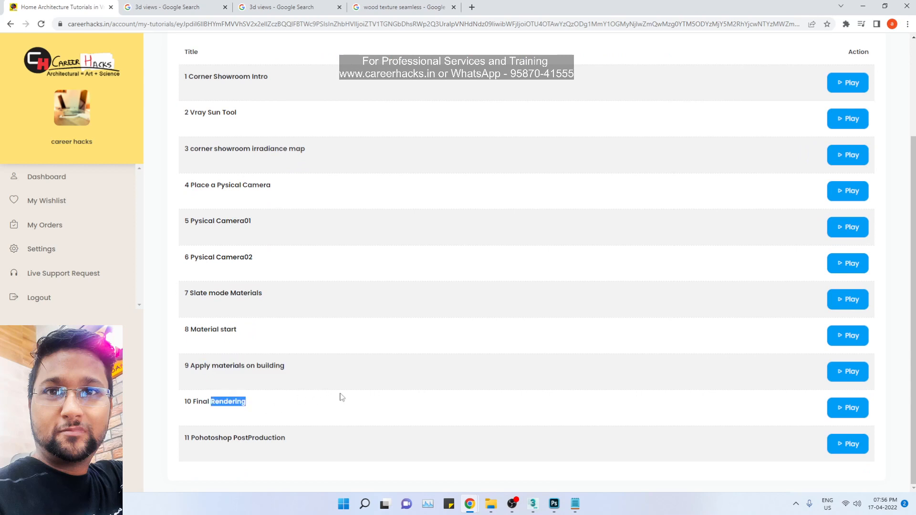
left_click(340, 395)
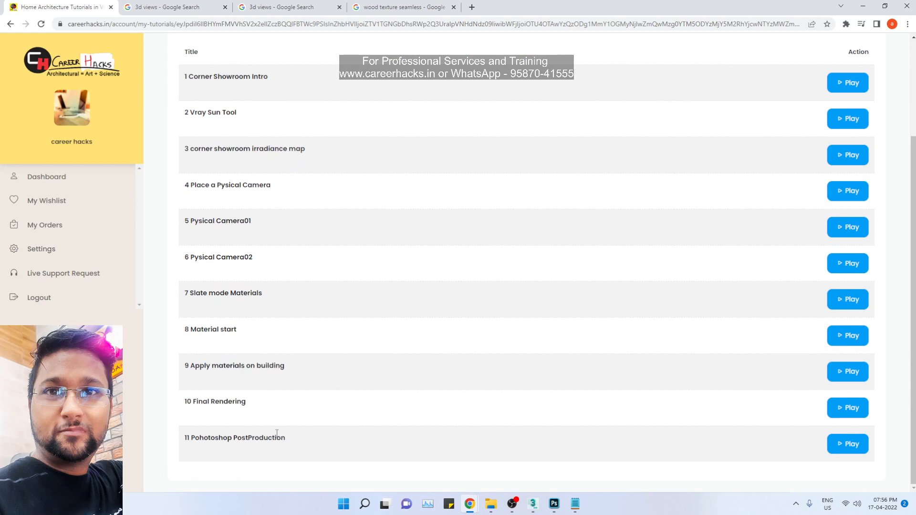
left_click(844, 409)
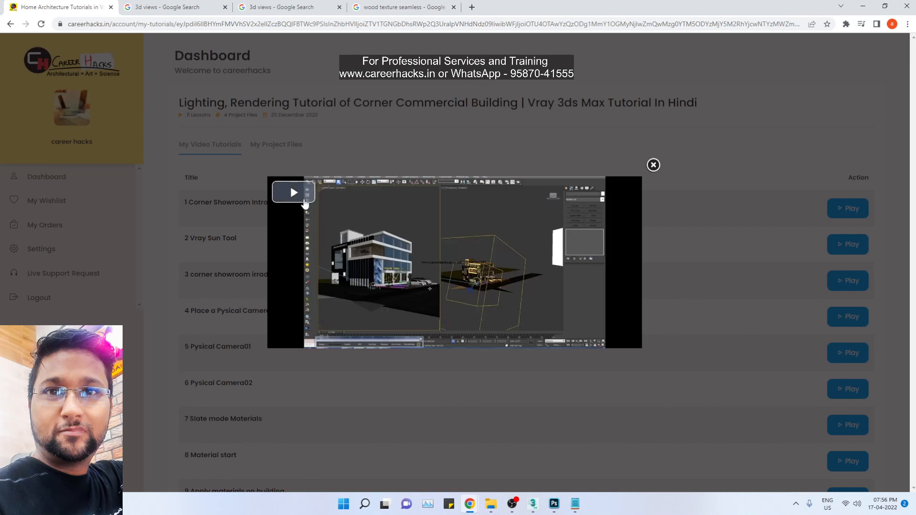
left_click(309, 191)
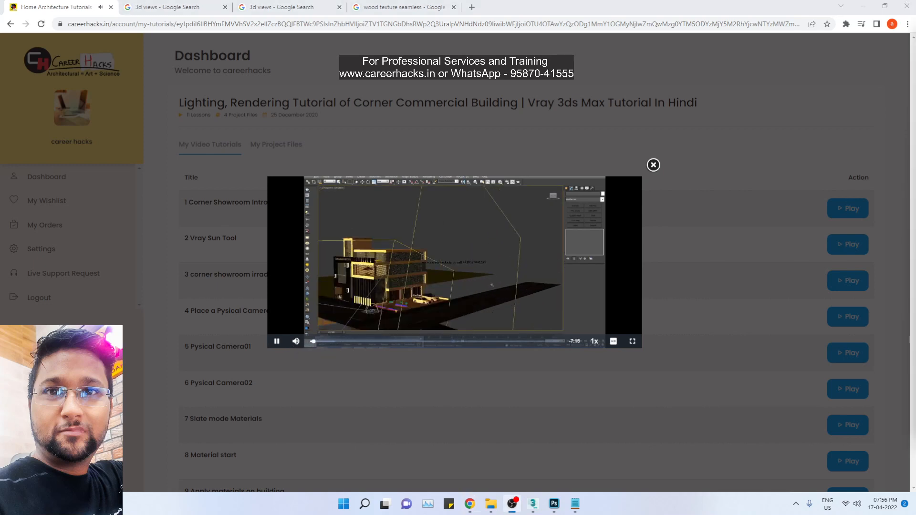
Step: Show the Final Rendering lesson video in full screen and set its playback quality to 1080p
left_click(633, 341)
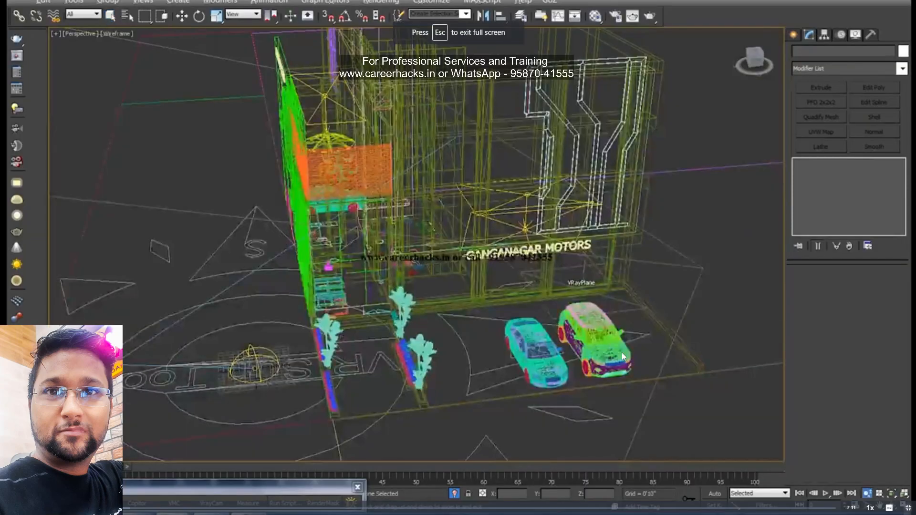
left_click(889, 507)
left_click(889, 486)
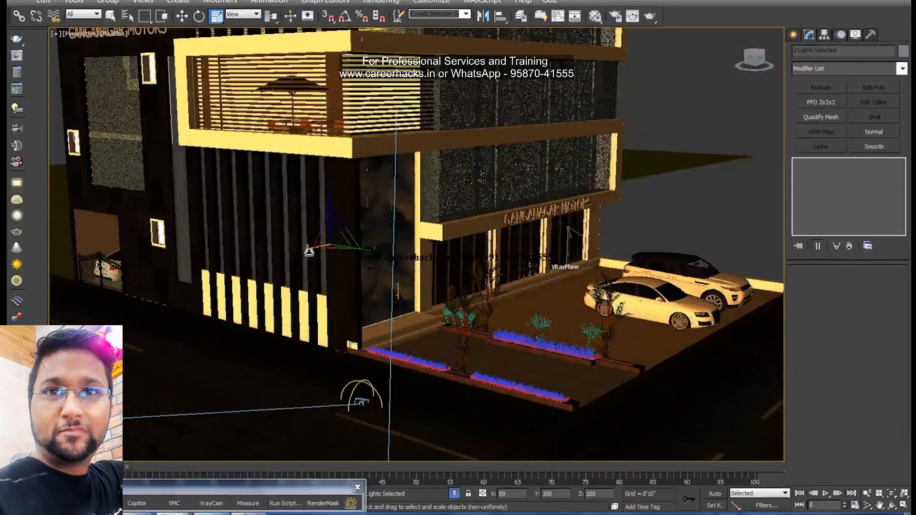
left_click(893, 510)
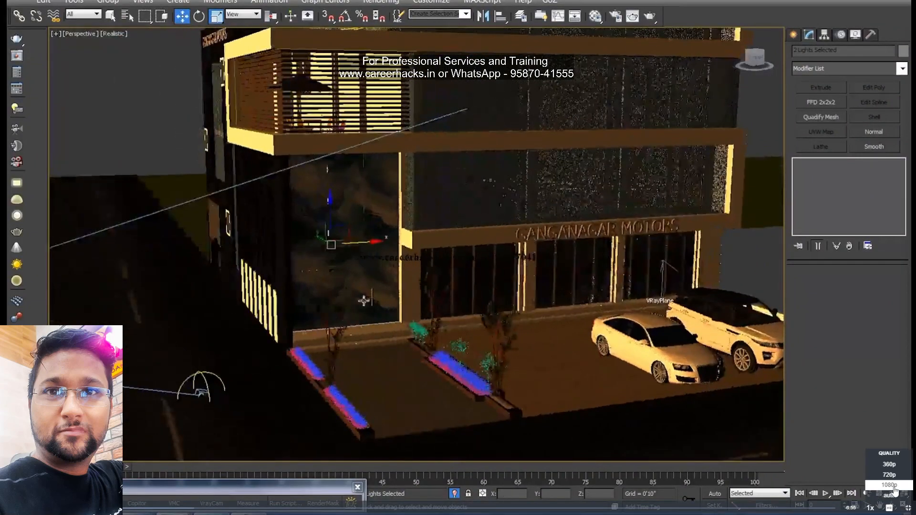
left_click(890, 488)
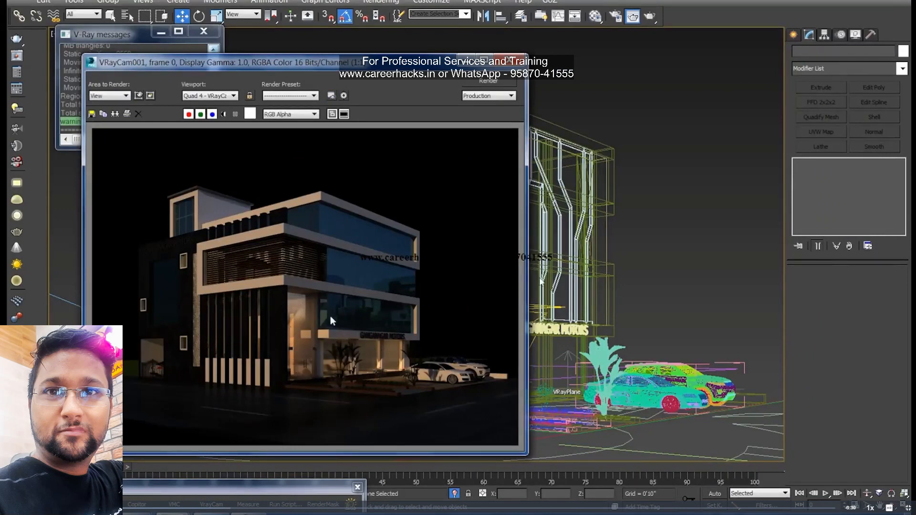
Step: Skim the Final Rendering video to its end, examining the V-Ray sampler settings, the output file setup and the final render progress
left_click(182, 508)
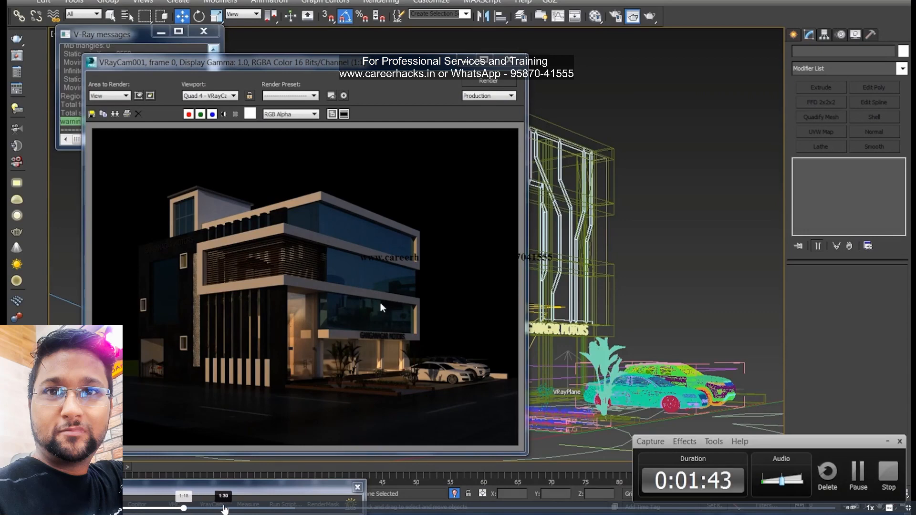
left_click(225, 508)
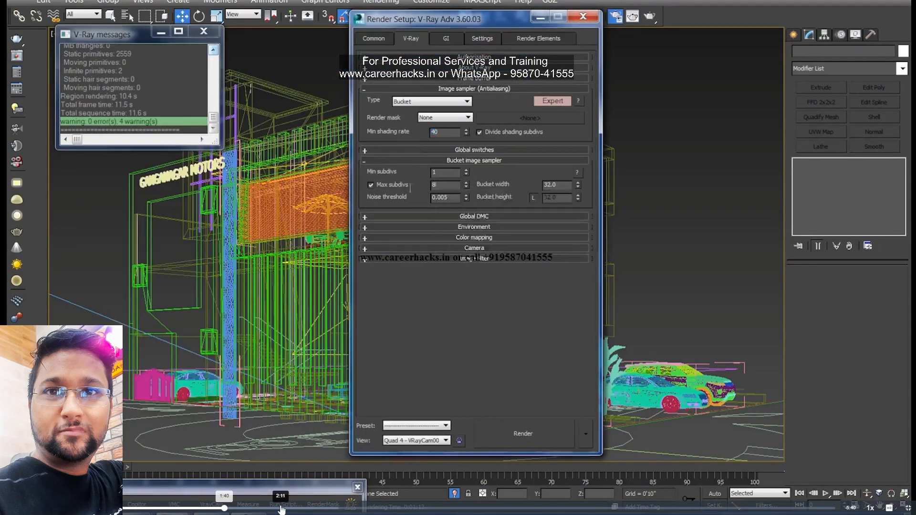
left_click(343, 508)
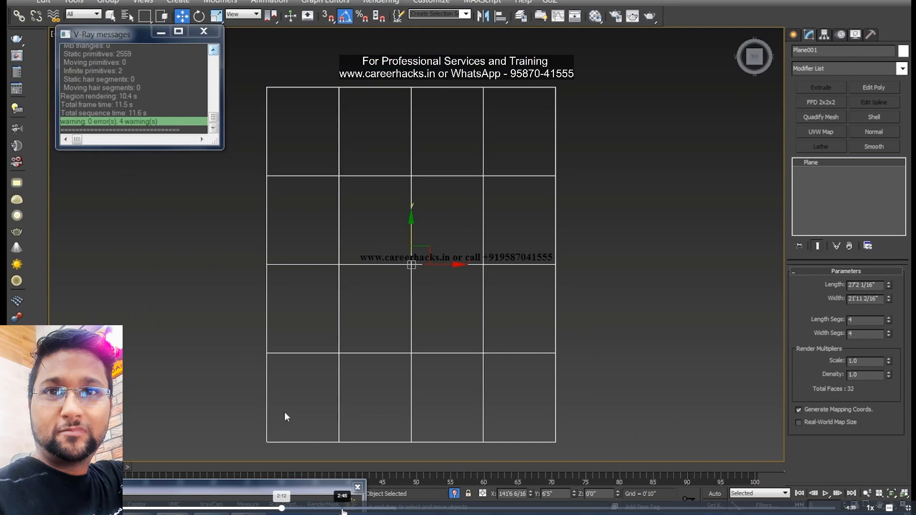
left_click(393, 508)
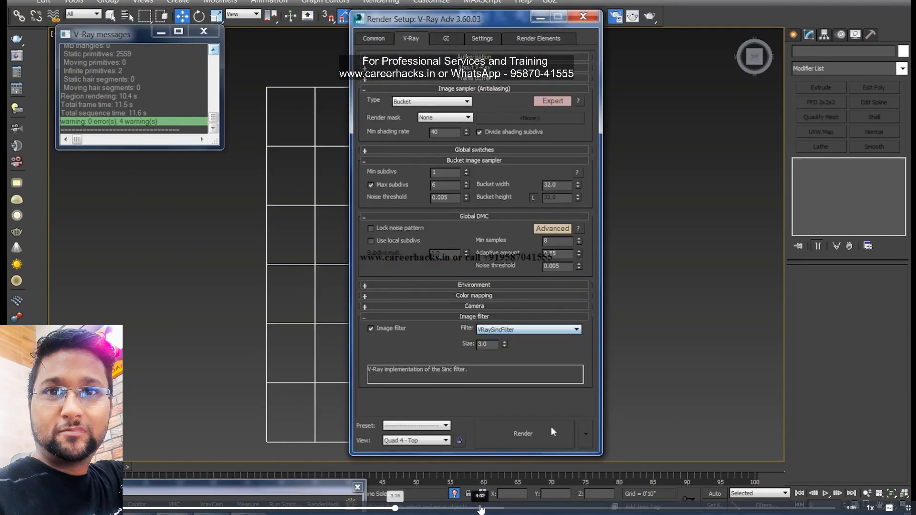
left_click(481, 509)
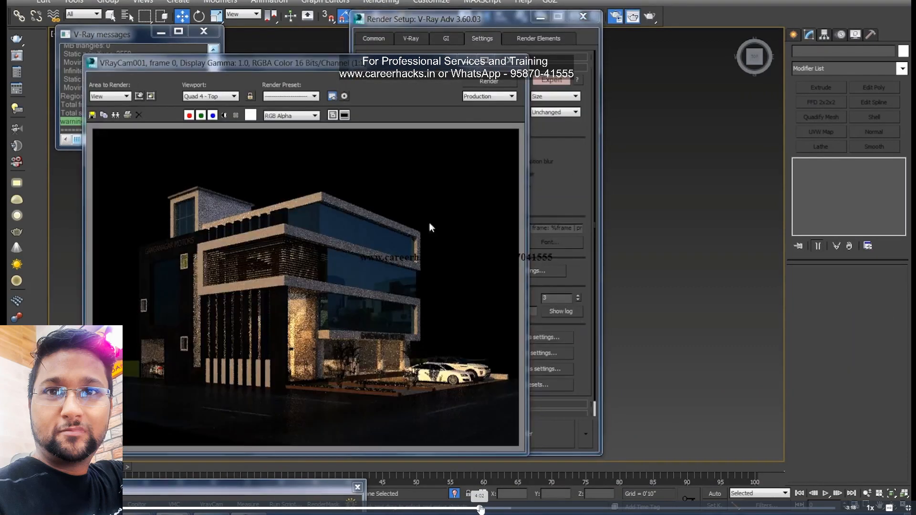
left_click(523, 508)
left_click(582, 508)
left_click(613, 509)
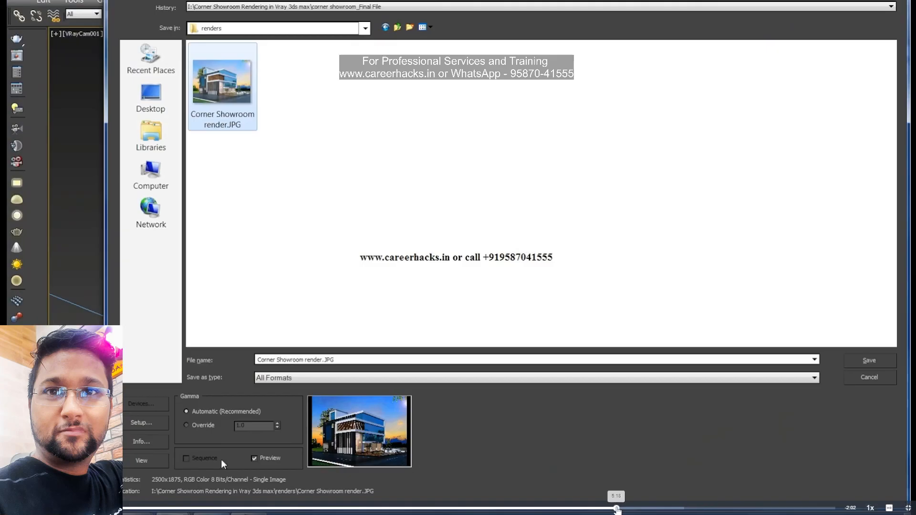
left_click(661, 509)
left_click(696, 508)
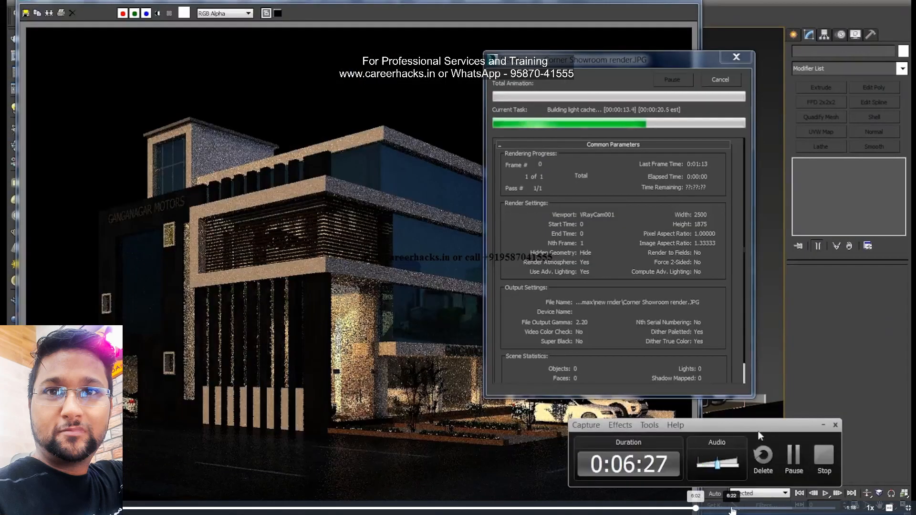
left_click(730, 509)
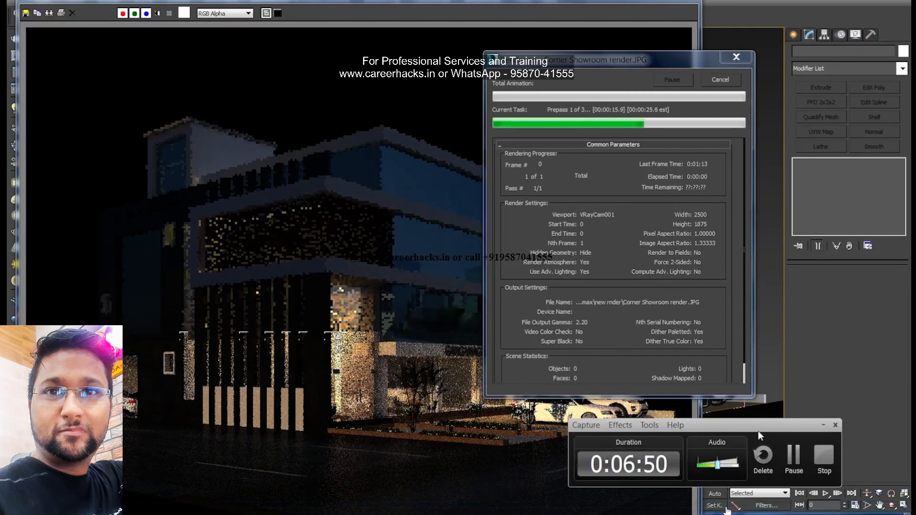
left_click(786, 509)
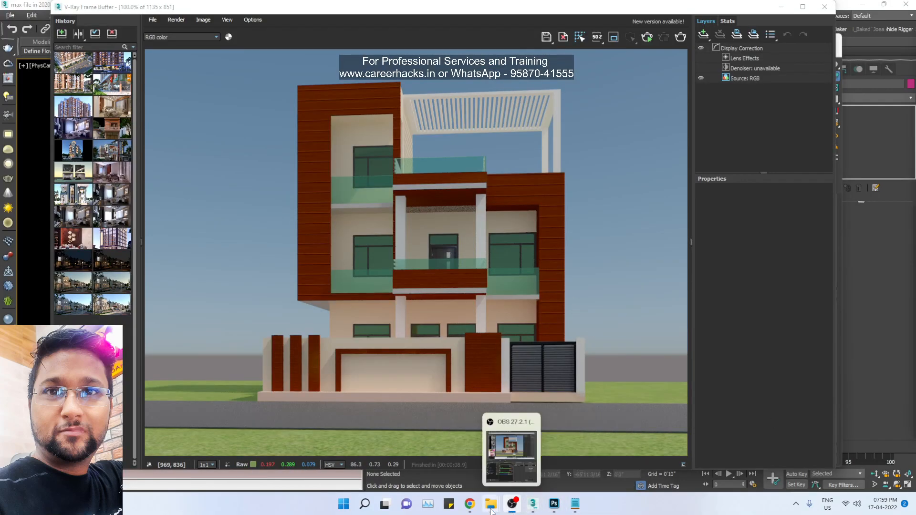
Step: Switch back to the course page in the browser and start the 11 Pohotoshop PostProduction lesson video
mouse_move(471, 506)
left_click(510, 453)
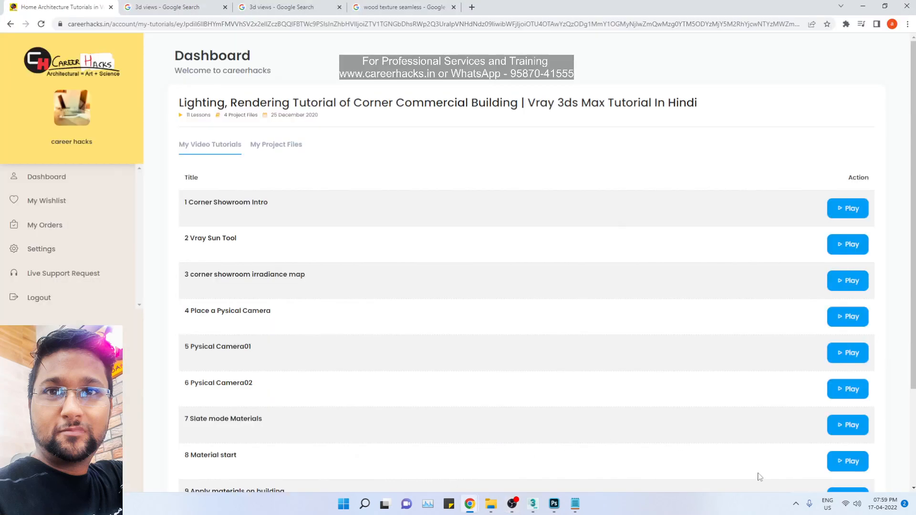
scroll(821, 448, "down", 2)
scroll(829, 476, "down", 1)
left_click(848, 450)
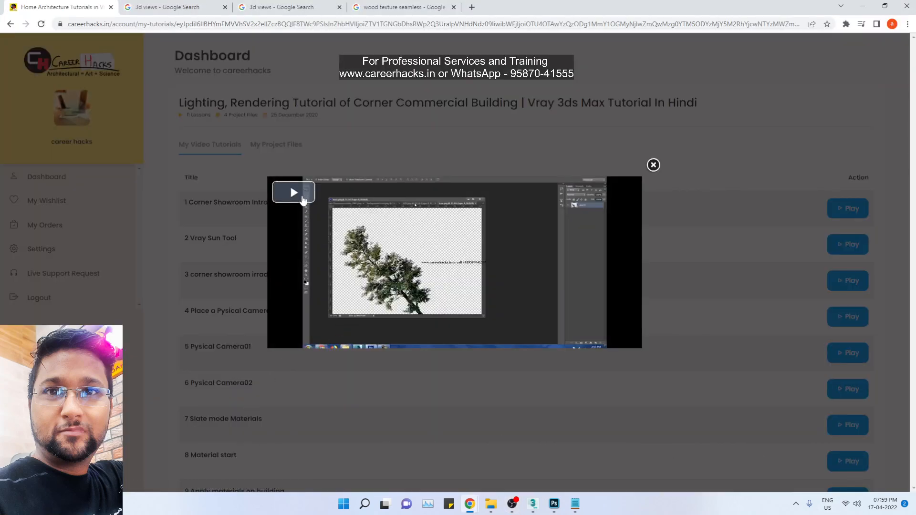
left_click(302, 200)
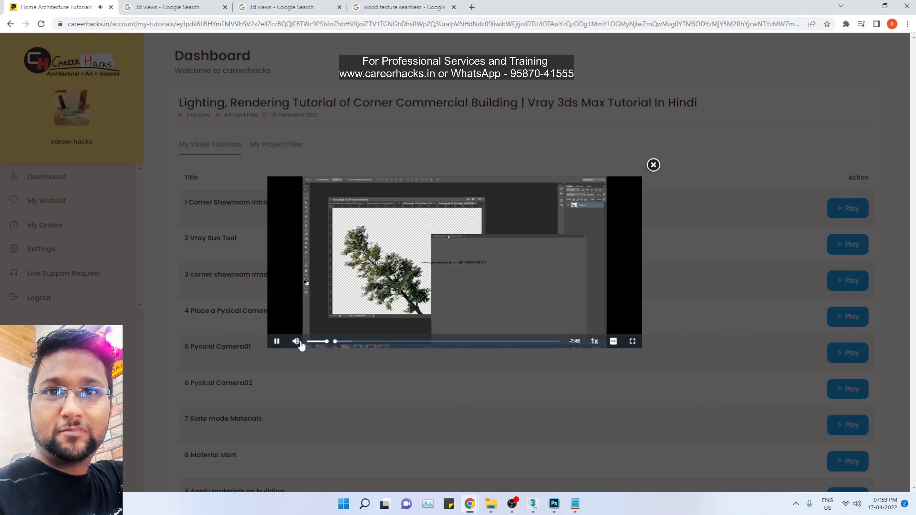
Step: View the post-production video in full screen at 1080p, skip ahead to the finished building image, and close the player
left_click(633, 341)
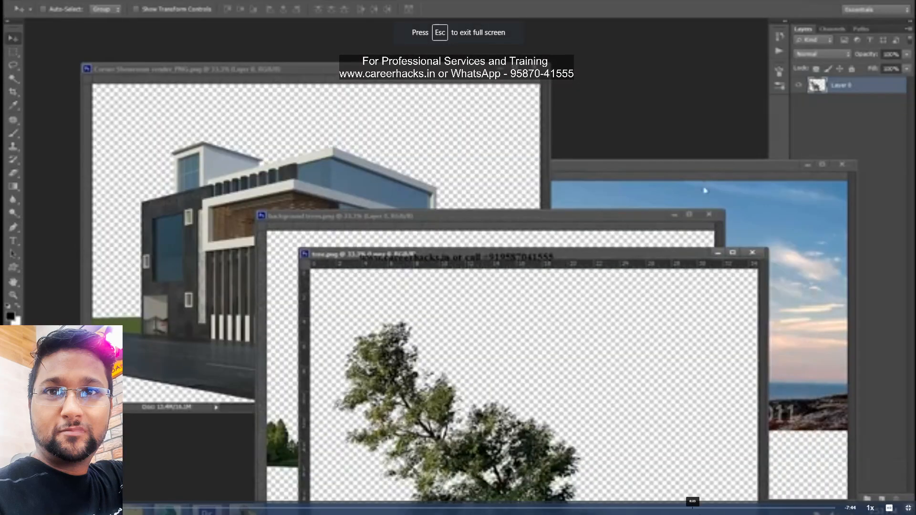
left_click(706, 507)
left_click(889, 508)
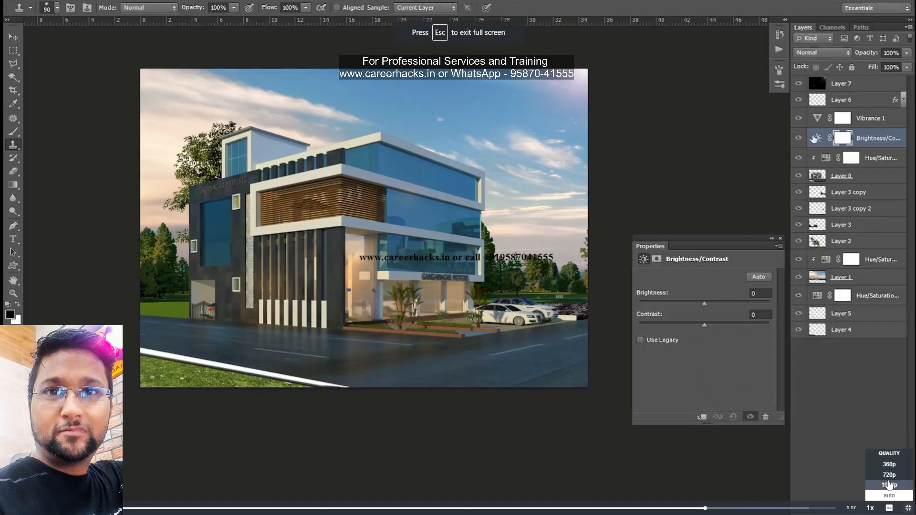
left_click(889, 485)
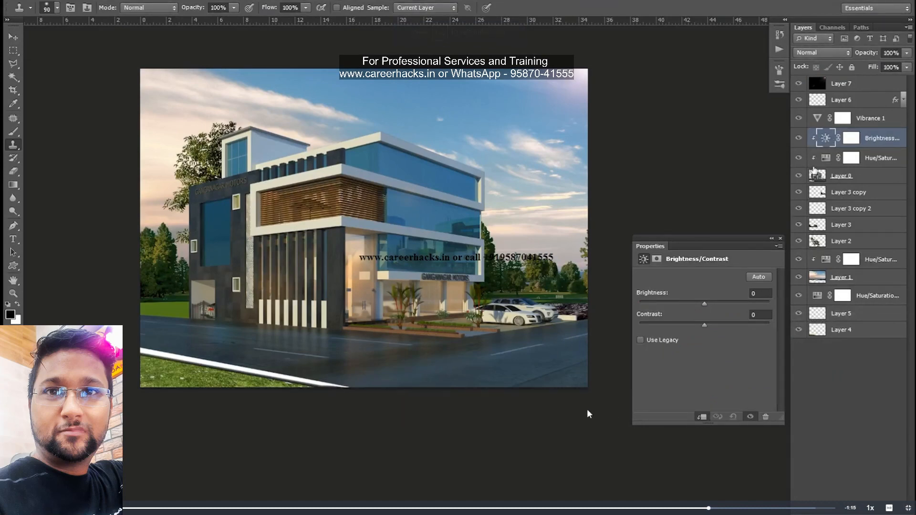
left_click(795, 508)
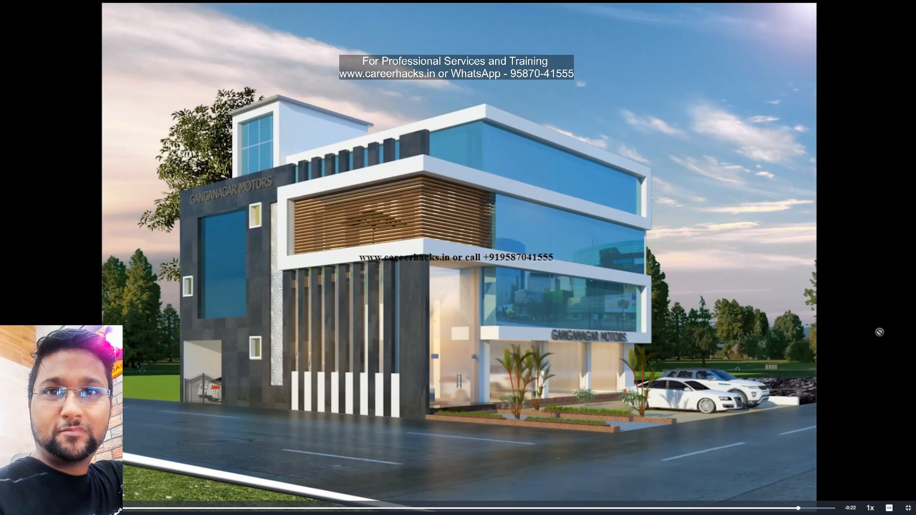
left_click(908, 510)
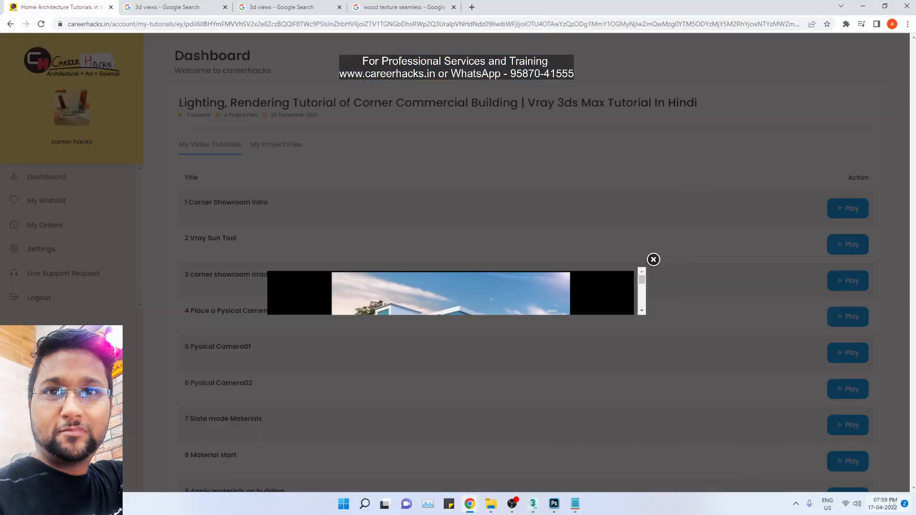
left_click(653, 171)
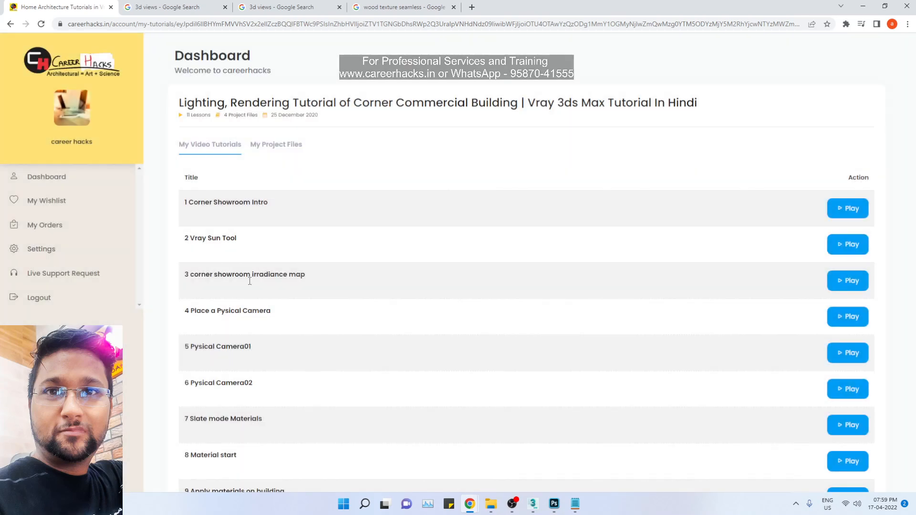
Step: Review the corner building tutorial's downloadable project files and return to its list of video lessons
left_click(272, 149)
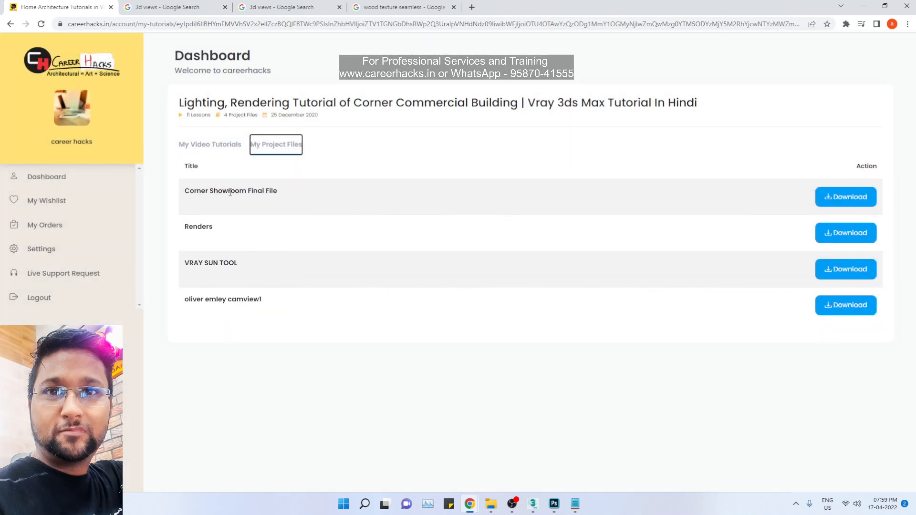
left_click_drag(184, 192, 262, 300)
left_click(418, 371)
left_click(181, 144)
scroll(598, 390, "down", 3)
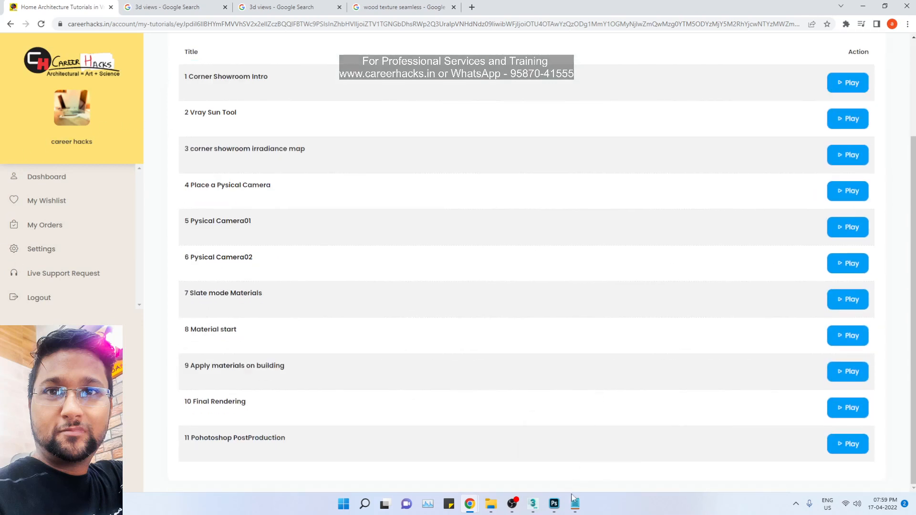
Step: Check the house render in the V-Ray Frame Buffer of 3ds Max and return to the course website in the browser
mouse_move(533, 504)
left_click(498, 453)
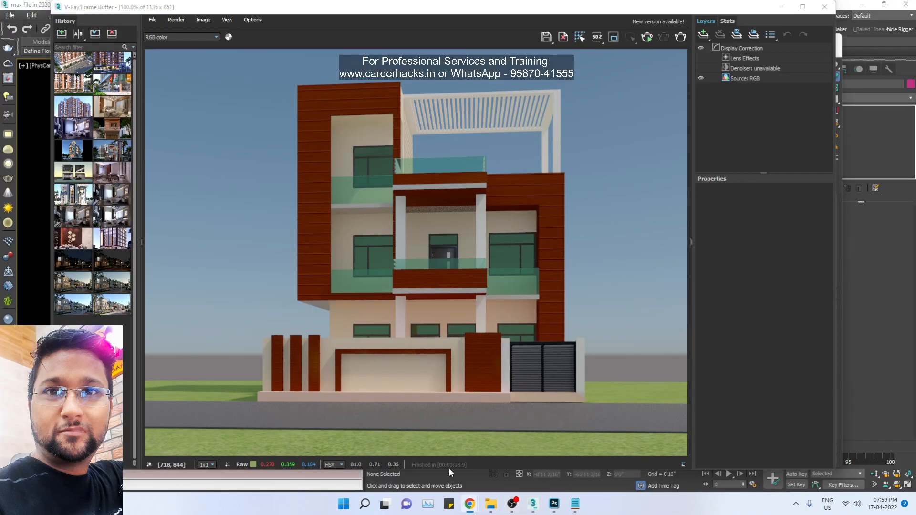
mouse_move(470, 503)
left_click(517, 458)
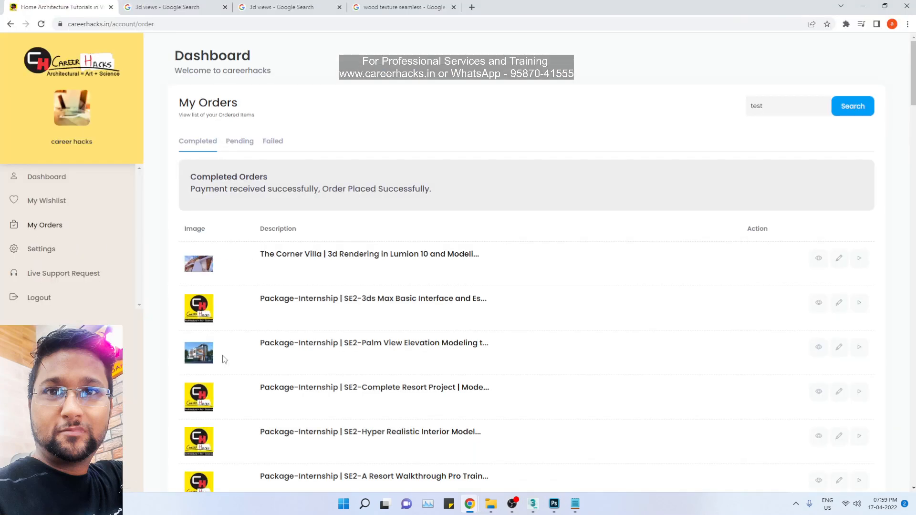
Step: Find the AutoCAD 3d Model and 3ds max Integration course in My Orders and open it
scroll(221, 358, "down", 10)
scroll(359, 412, "down", 1)
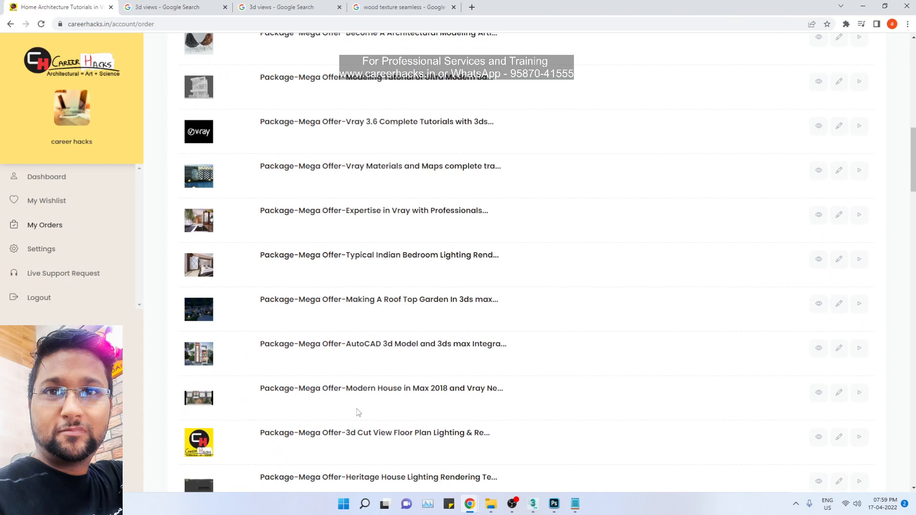
scroll(358, 409, "down", 2)
left_click(292, 253)
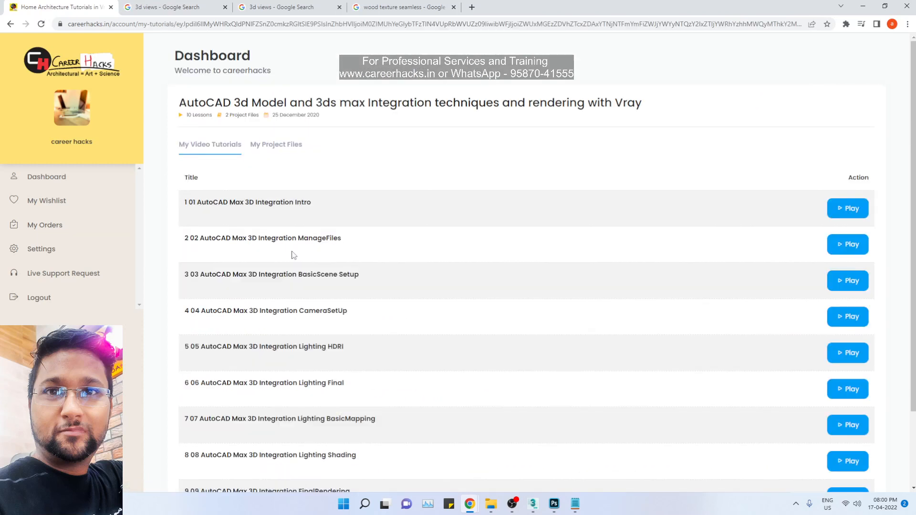
Step: Look over the AutoCAD integration course's full lesson list, from the Intro lesson to PhotoshopPost
scroll(264, 240, "down", 2)
scroll(288, 265, "up", 1)
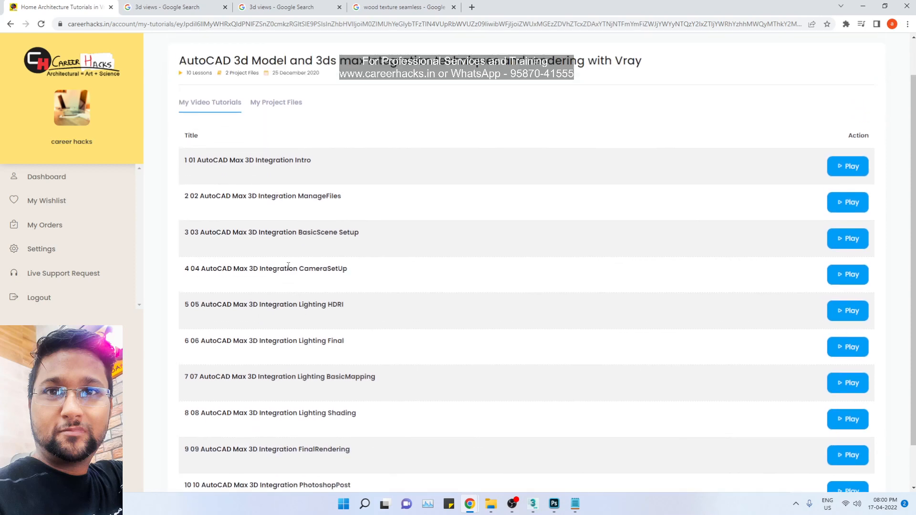
left_click_drag(196, 161, 344, 179)
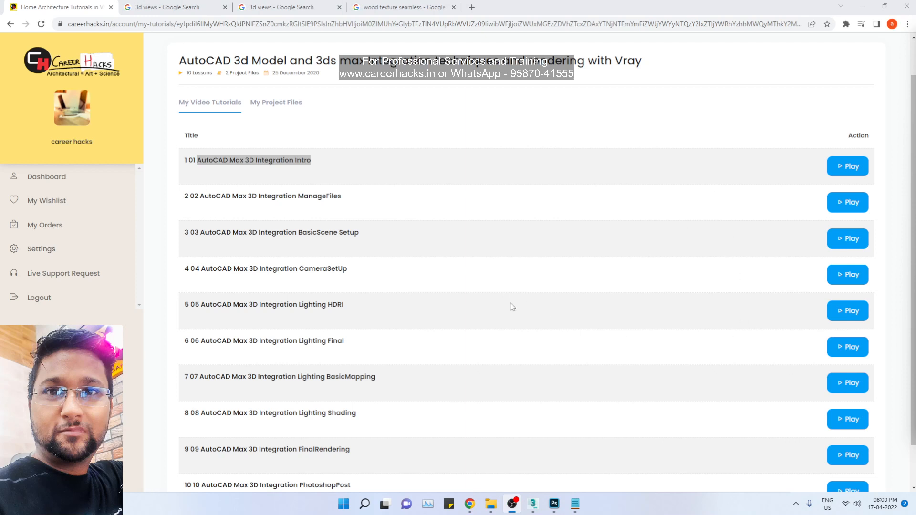
scroll(266, 296, "down", 1)
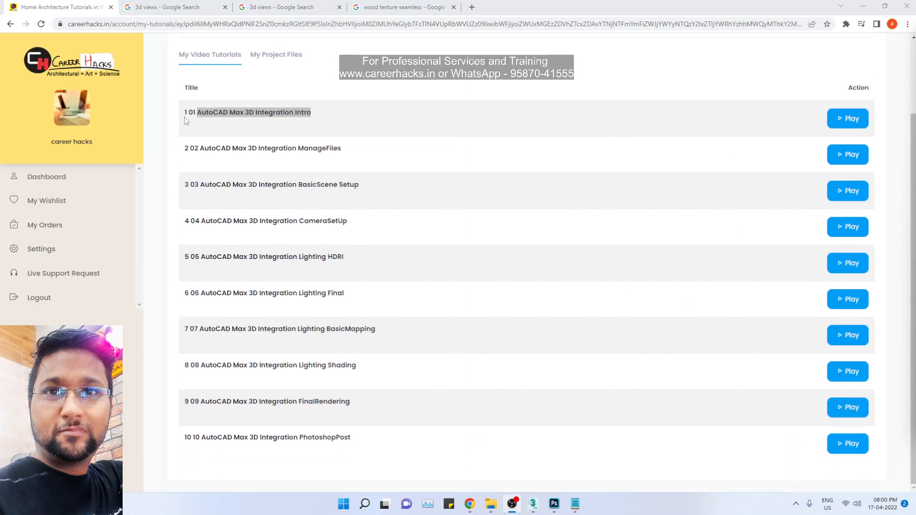
left_click_drag(184, 116, 406, 318)
left_click(406, 317)
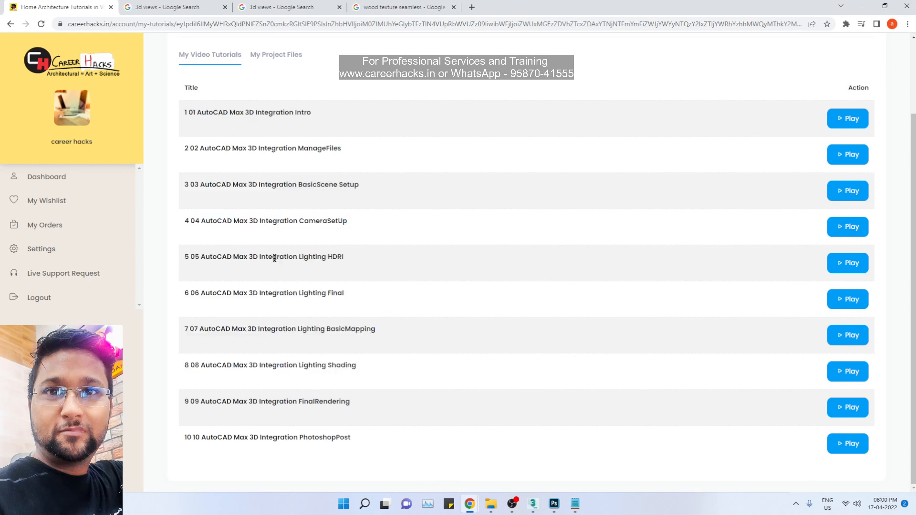
Step: Highlight in turn the Lighting HDRI, Lighting Final, BasicMapping, Lighting Shading and FinalRendering lesson titles while reading them
left_click_drag(274, 258, 381, 261)
left_click_drag(292, 293, 400, 310)
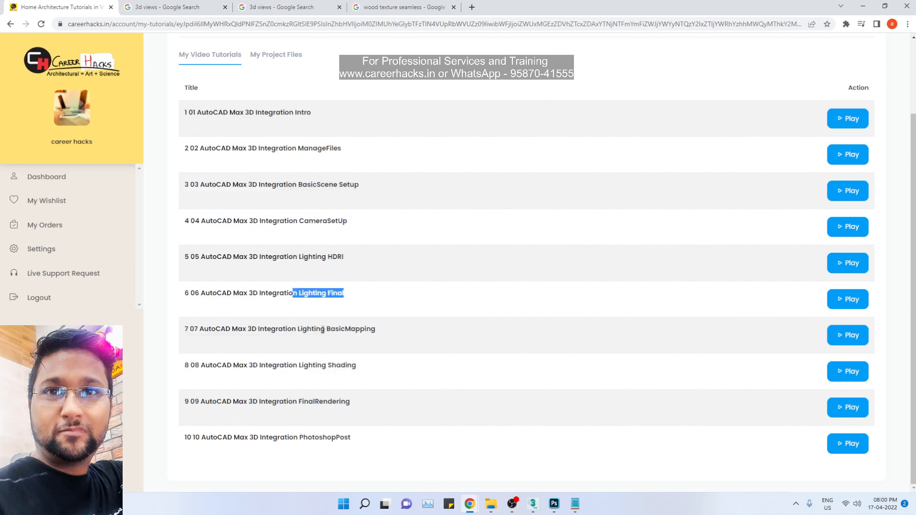
left_click_drag(307, 327, 431, 332)
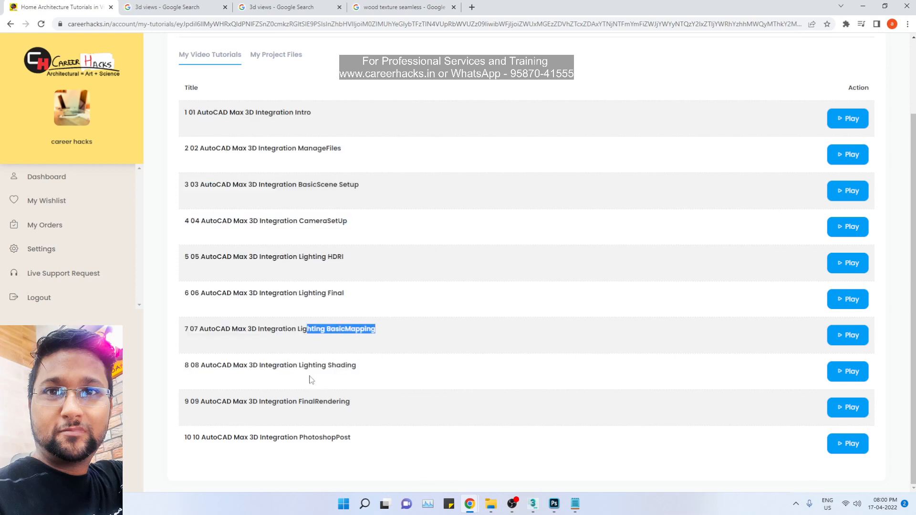
left_click_drag(313, 365, 380, 367)
left_click(407, 367)
left_click_drag(297, 402, 411, 367)
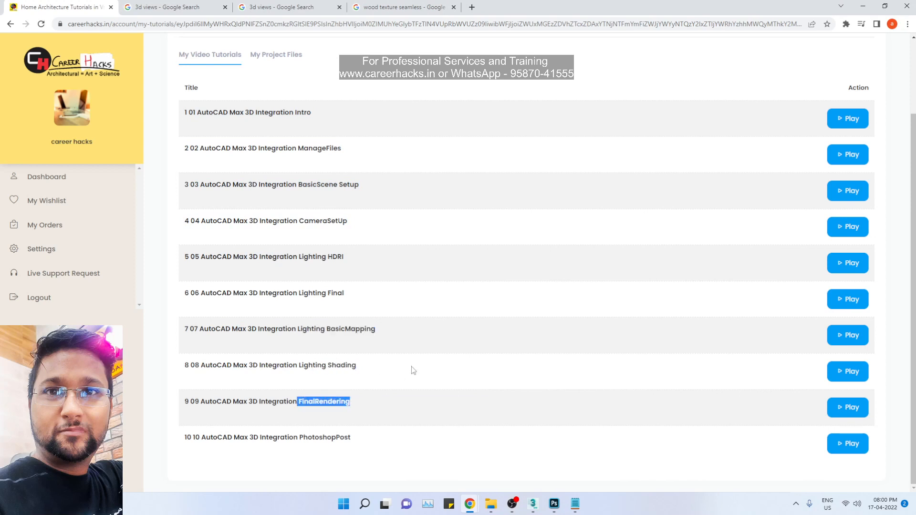
Step: Play the 06 Lighting Final lesson of the AutoCAD integration course in full screen and choose a playback quality
left_click(416, 366)
scroll(865, 377, "up", 2)
left_click(854, 388)
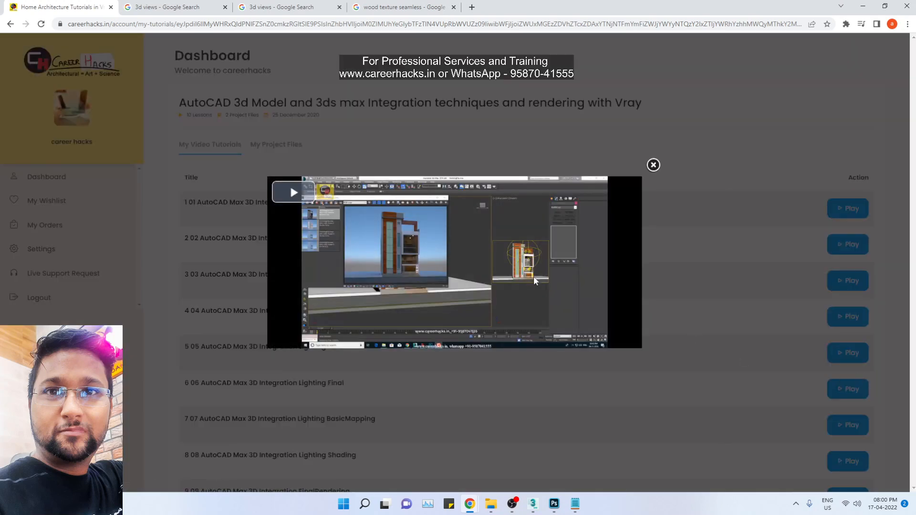
left_click(299, 197)
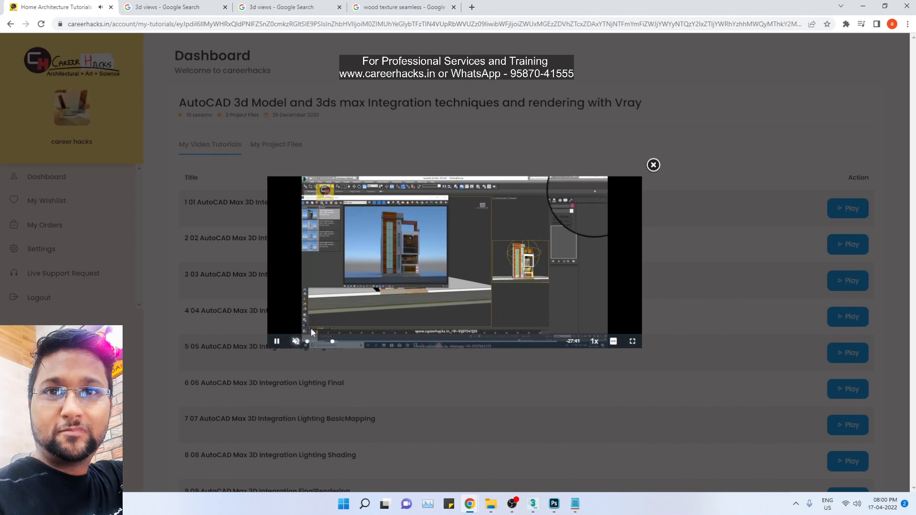
left_click(633, 342)
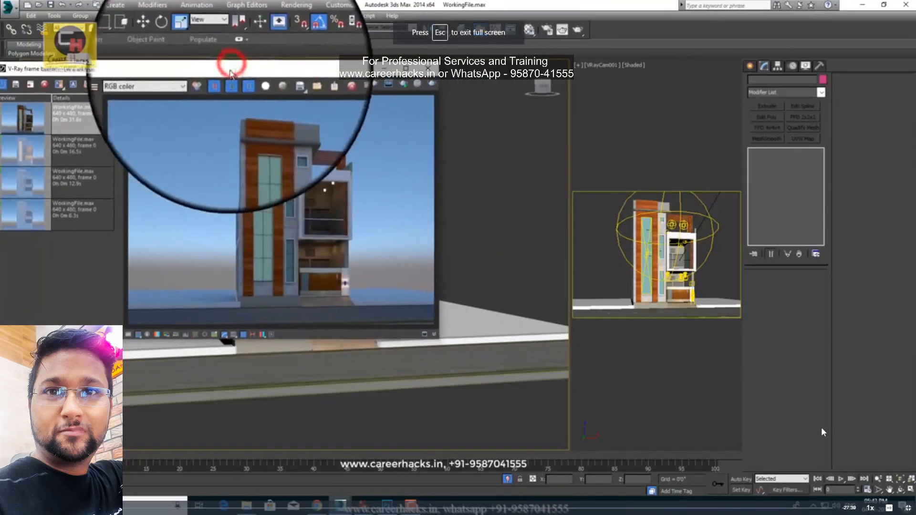
left_click(889, 507)
left_click(897, 485)
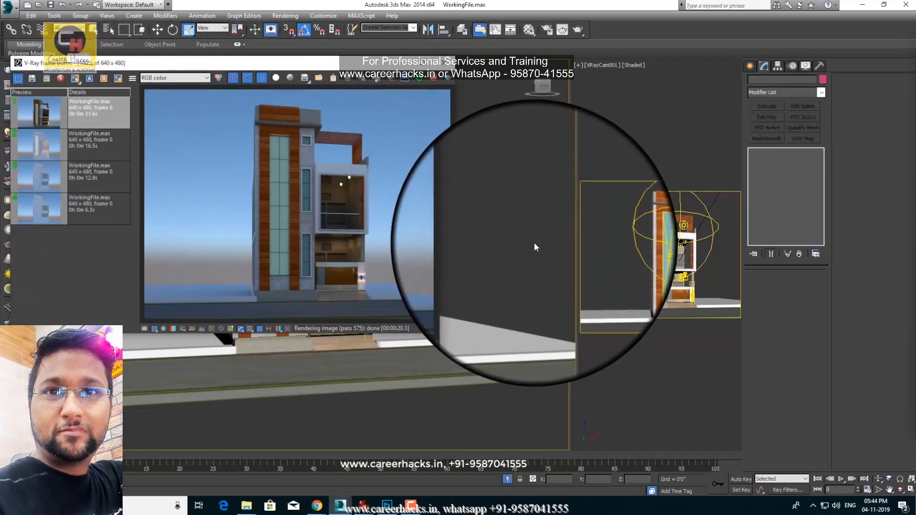
Step: Select the VRayCam001 camera from its view, reveal its exposure settings and inspect the house entrance up close in the render
left_click(599, 65)
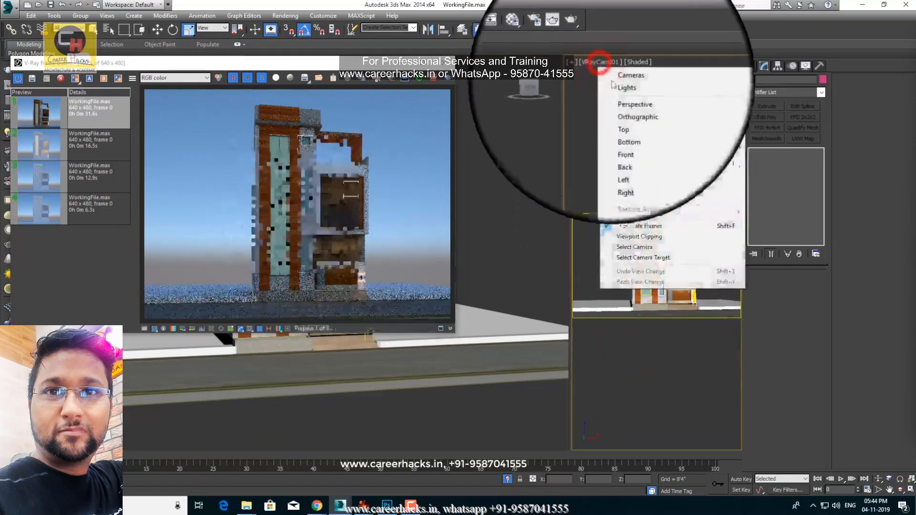
left_click(629, 244)
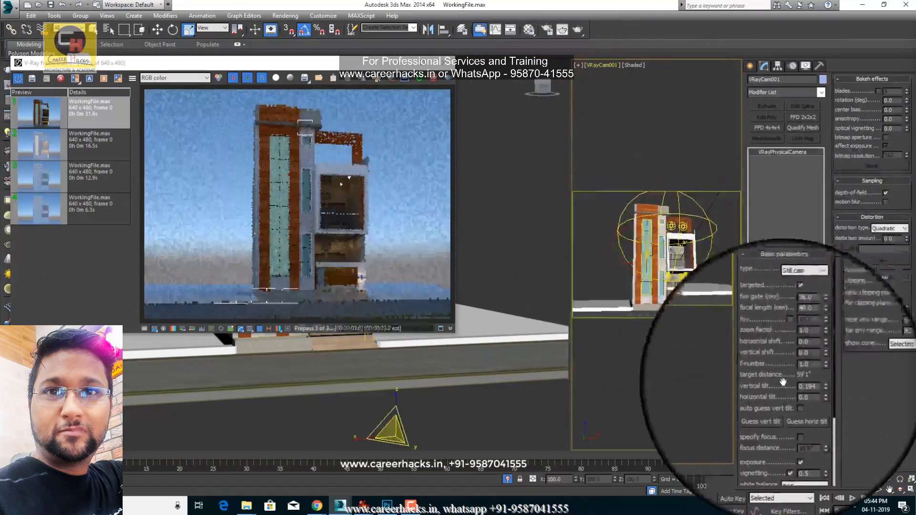
left_click_drag(780, 382, 761, 323)
left_click_drag(772, 445, 780, 461)
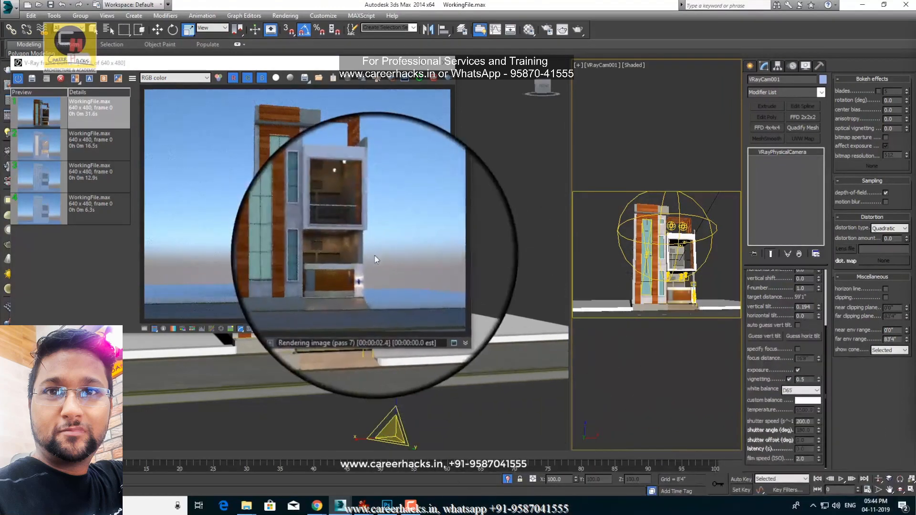
left_click(335, 273, "ctrl")
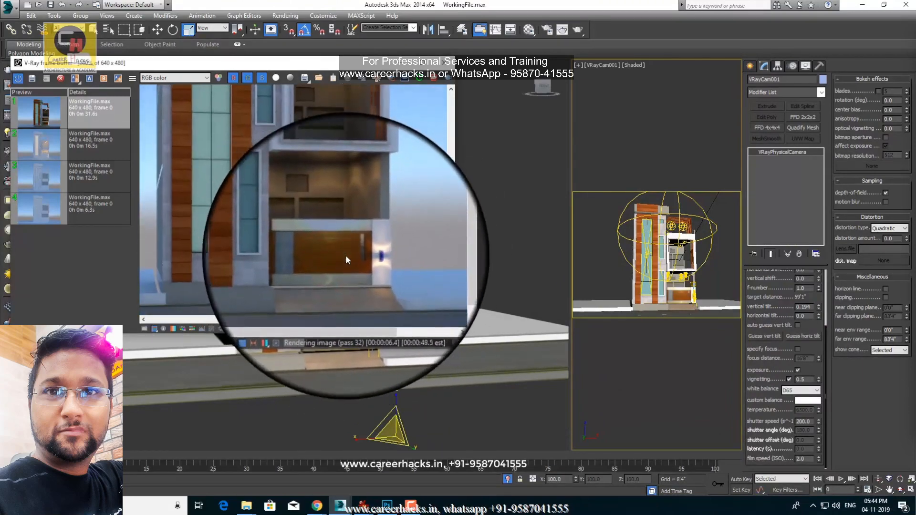
right_click(345, 253, "ctrl")
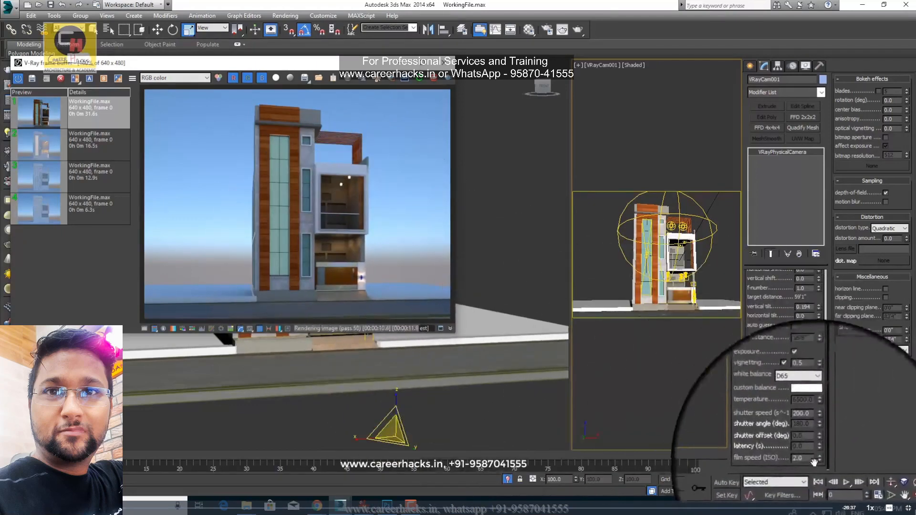
Step: Set the camera's film speed (ISO) to 3 and inspect the house balconies up close in the updated render
left_click(806, 458)
type("3")
key("Return")
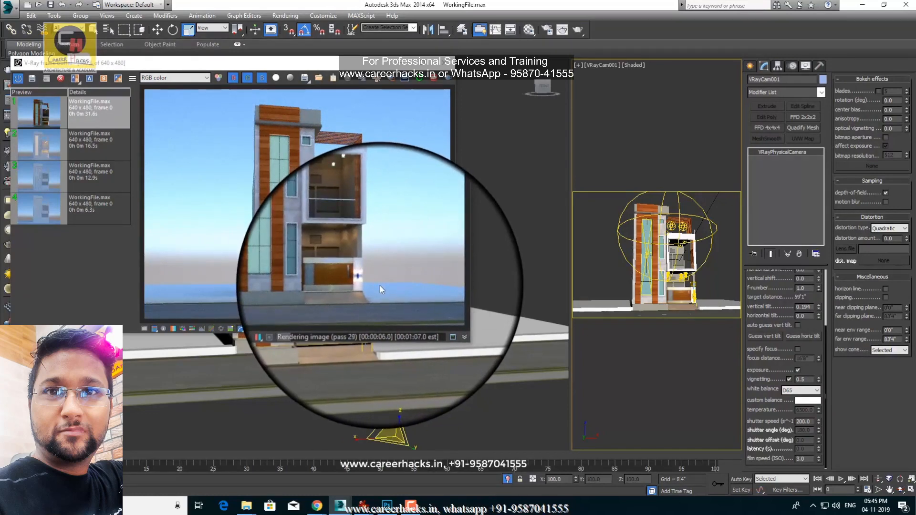
left_click(330, 225, "ctrl")
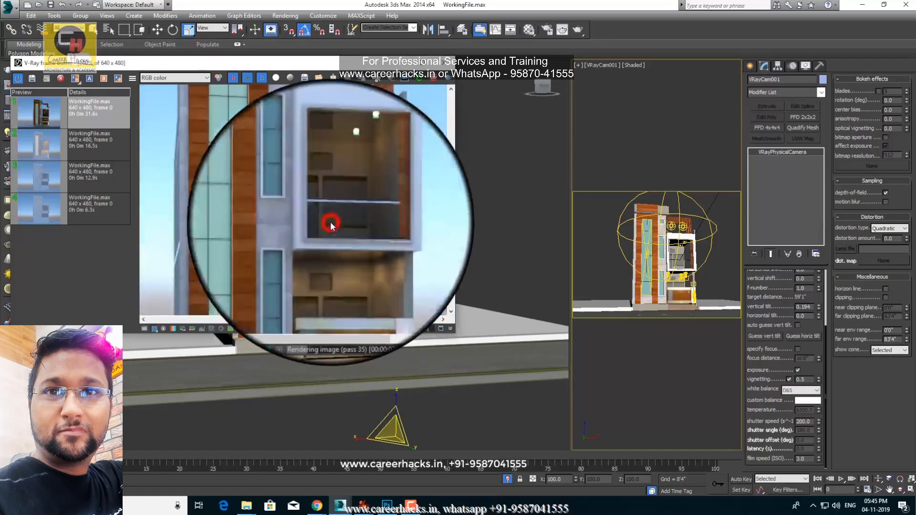
middle_click_drag(311, 207, 289, 225)
right_click(317, 223, "ctrl")
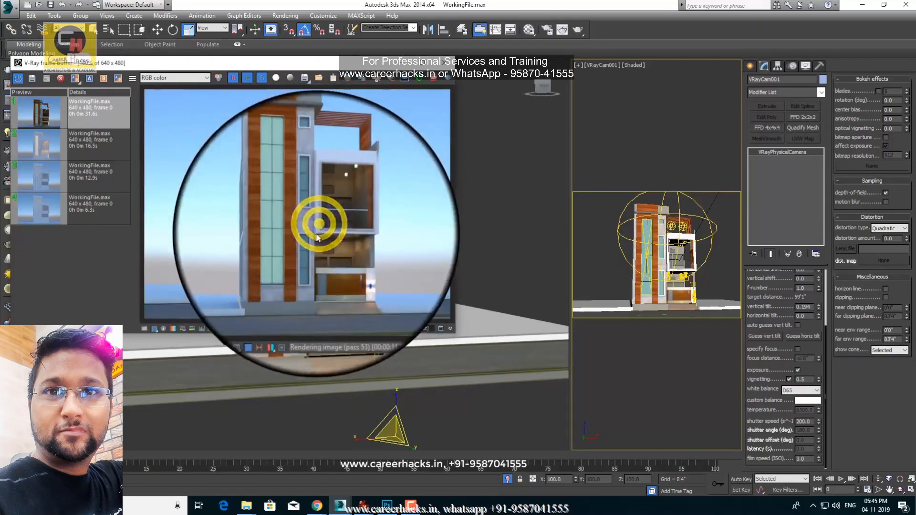
Step: Select the white wall around the upper balcony and open the Material Editor, keeping the V-Ray frame buffer clear of the house
left_click_drag(389, 62, 231, 123)
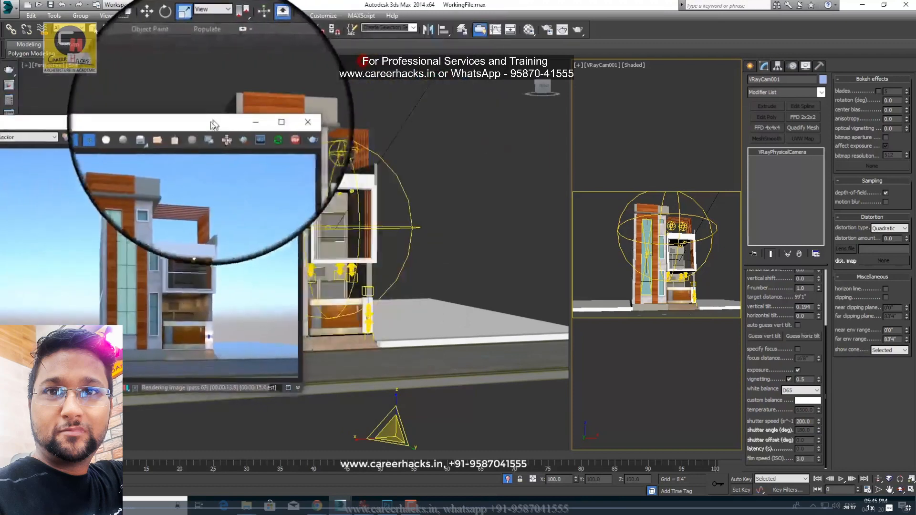
left_click(359, 165)
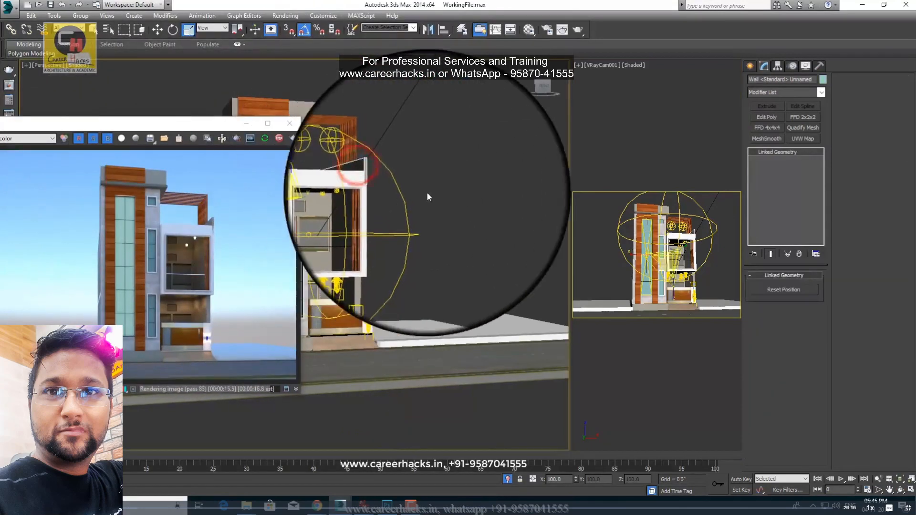
key("m")
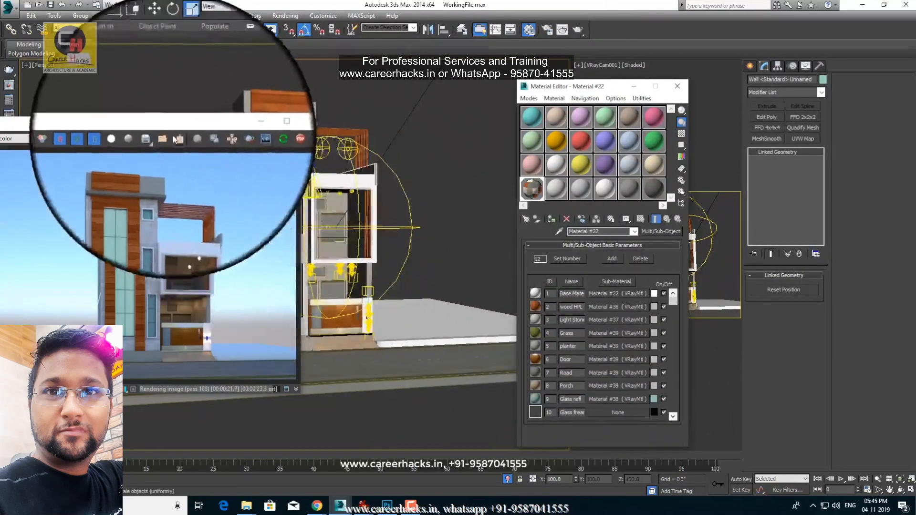
left_click_drag(176, 126, 270, 275)
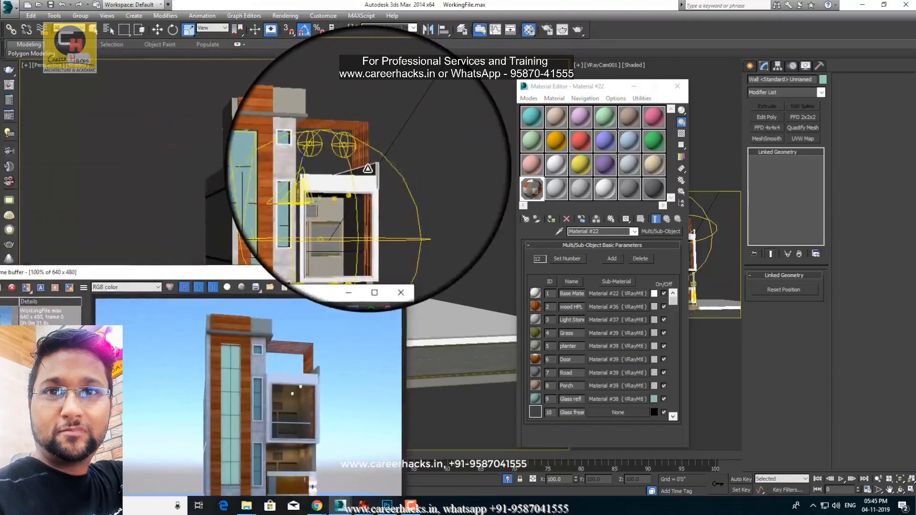
key("ctrl")
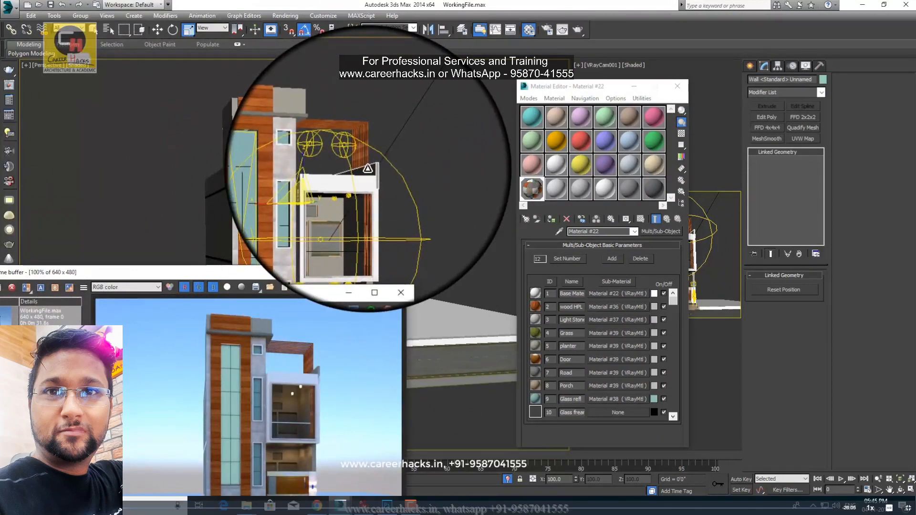
Step: Copy the base sub-material of Material #22 and paste it as an instance into the sample slot beside the Multi/Sub-Object material
right_click(610, 292)
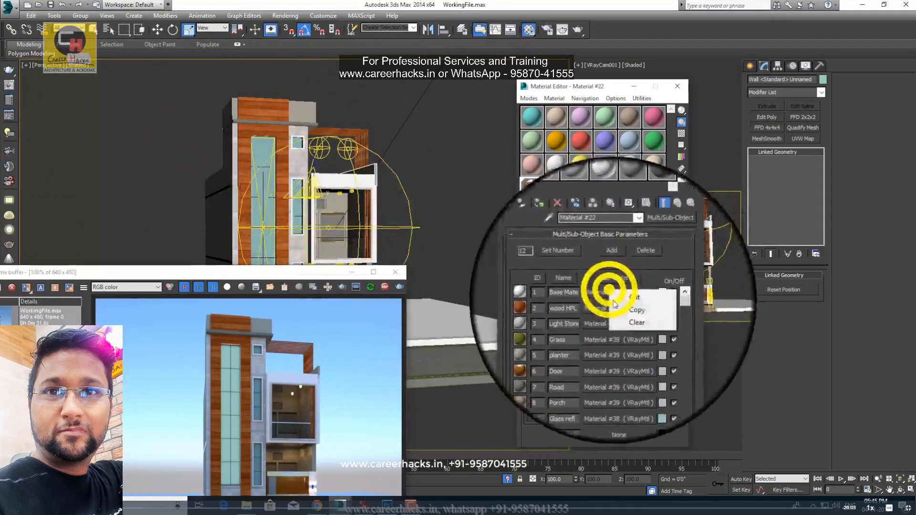
left_click(627, 310)
left_click(550, 190)
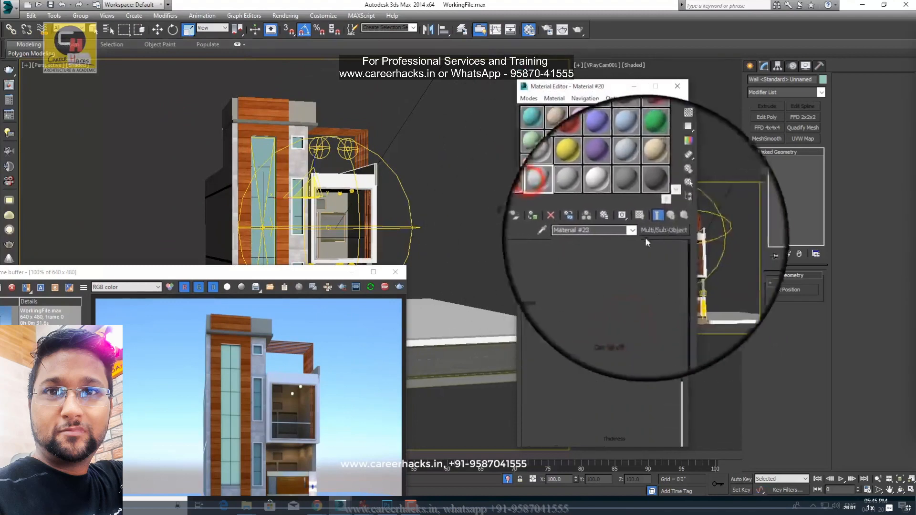
right_click(659, 233)
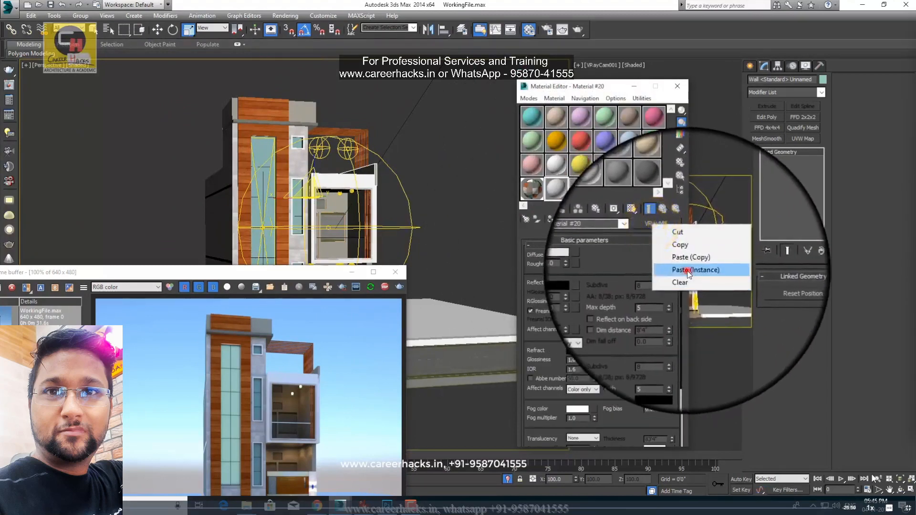
left_click(687, 271)
Step: Leave the full-screen lesson, close its player and show the course's project files
left_click(908, 508)
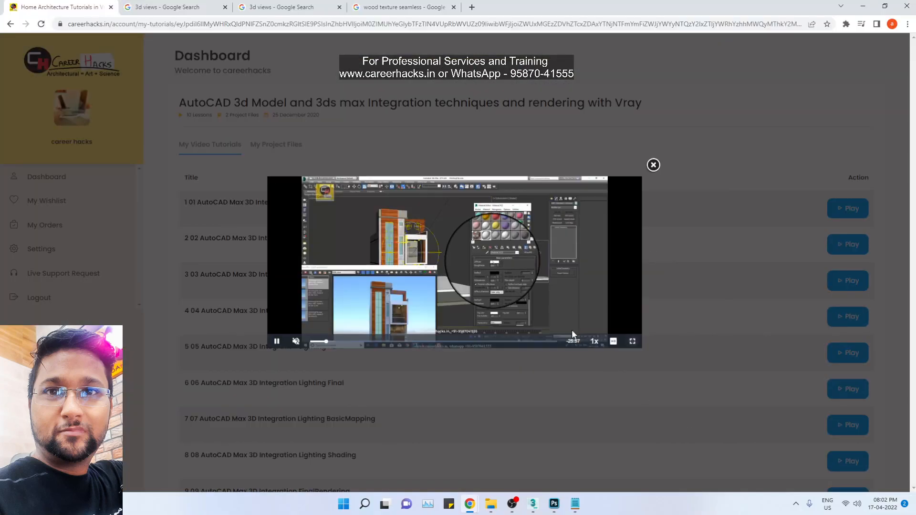
left_click(653, 165)
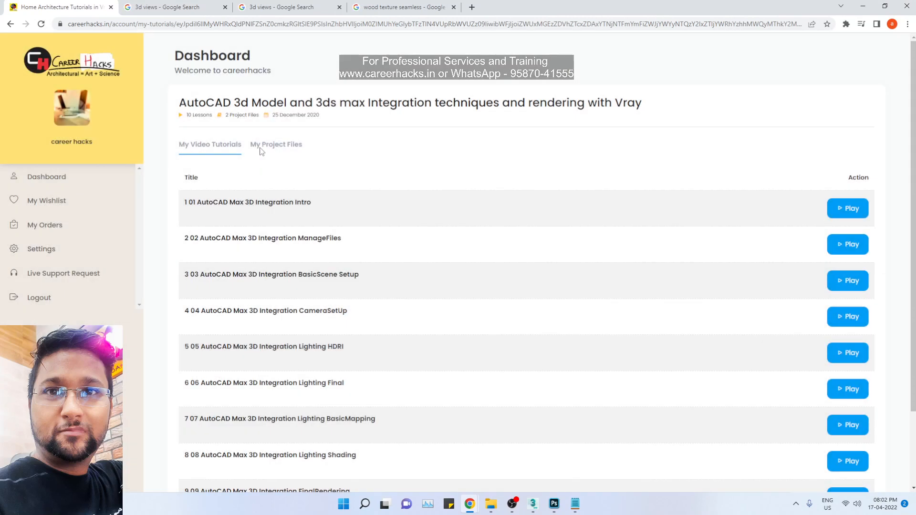
left_click(265, 145)
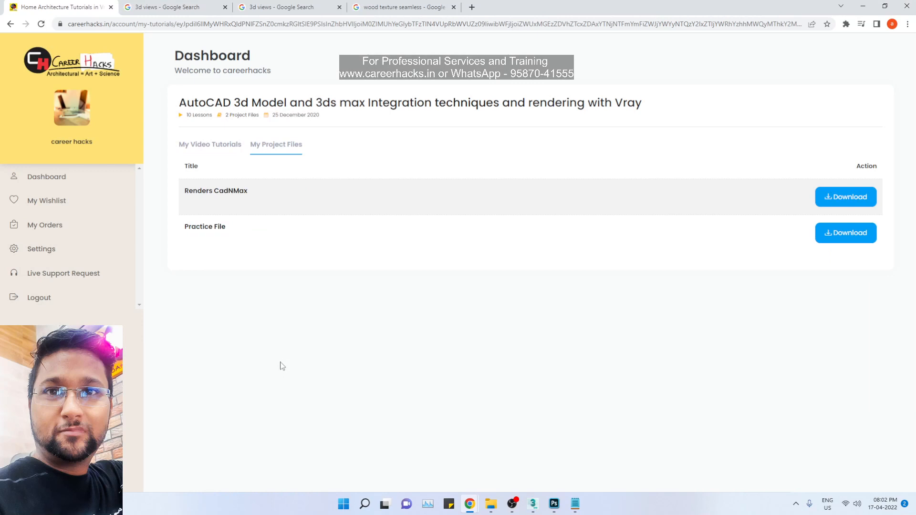
Step: Check the three-storey house scene in 3ds Max and return to the course page in the browser
left_click(533, 504)
left_click(491, 465)
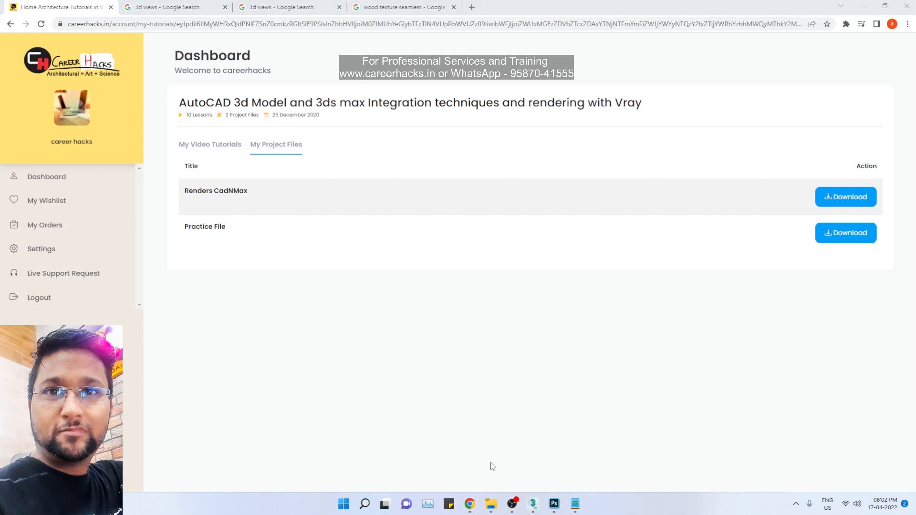
left_click(824, 7)
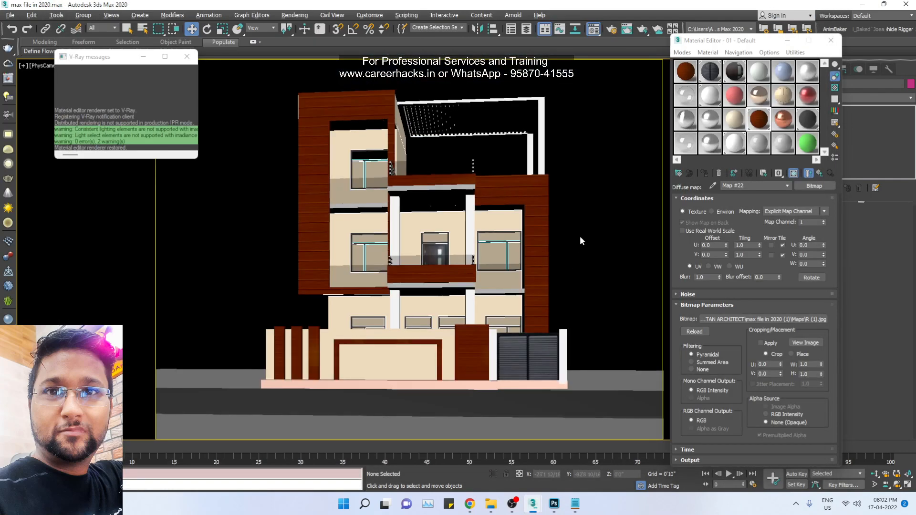
mouse_move(470, 504)
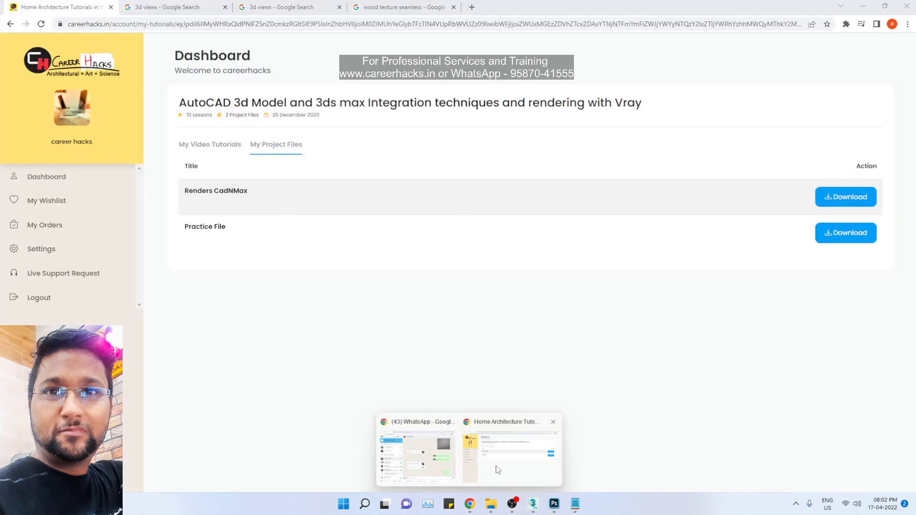
left_click(498, 470)
Step: Review the seamless wood texture image results and the modern house reference image in the other browser tabs
left_click(330, 6)
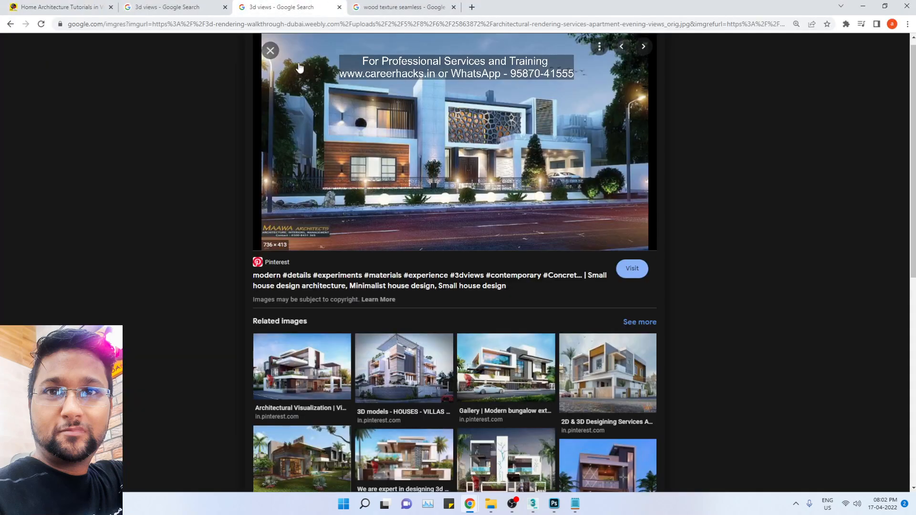
left_click(351, 6)
left_click(336, 24)
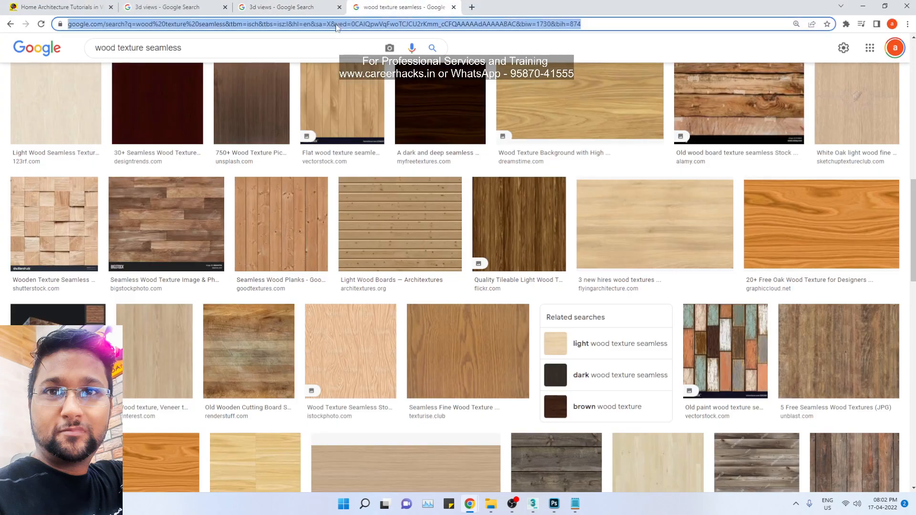
scroll(251, 210, "up", 10)
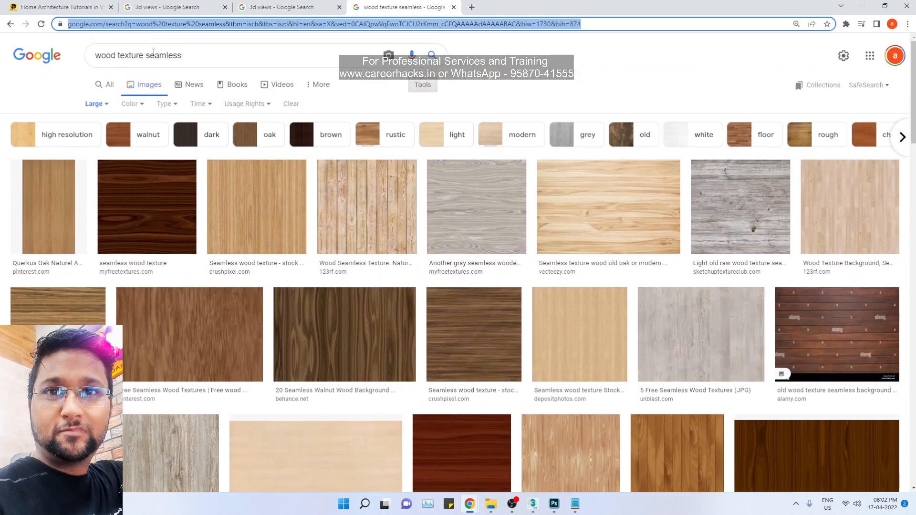
left_click(300, 5)
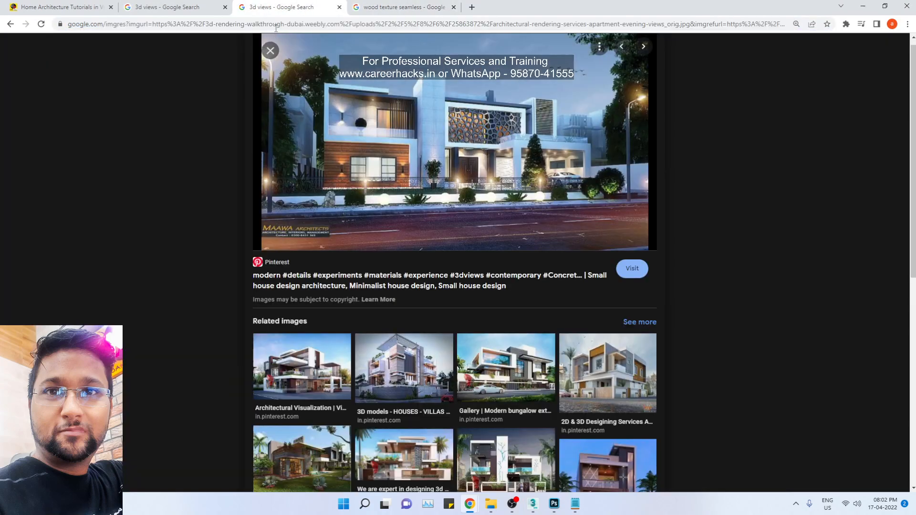
Step: Search Google for hdriheaven, show all web results and open the Poly Haven website
left_click(153, 6)
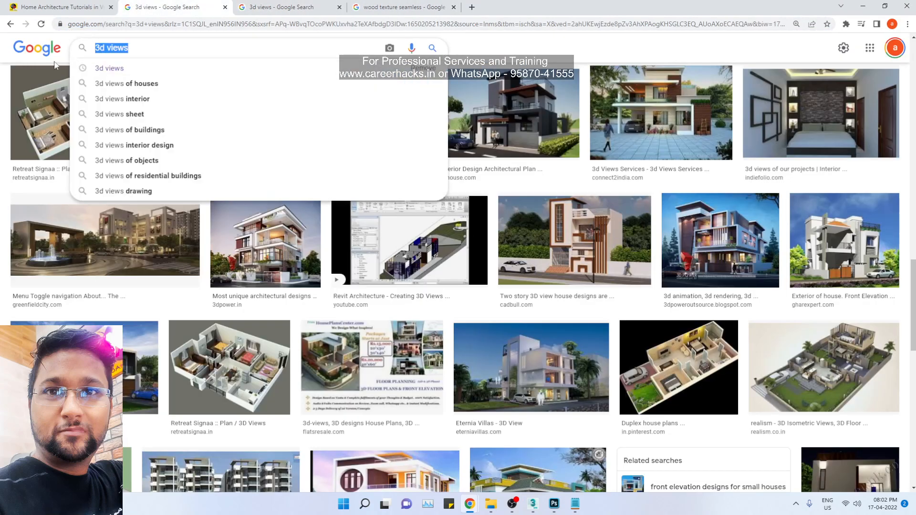
type("hdri")
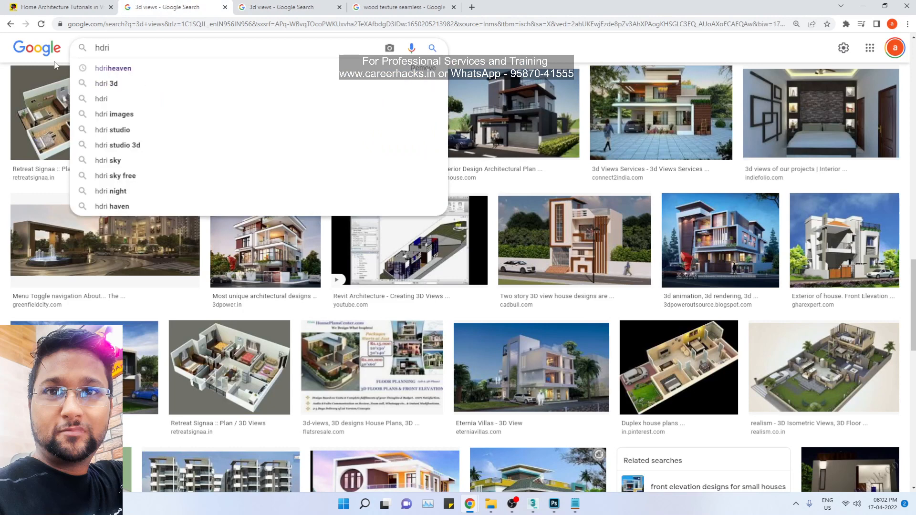
key("Down")
key("Return")
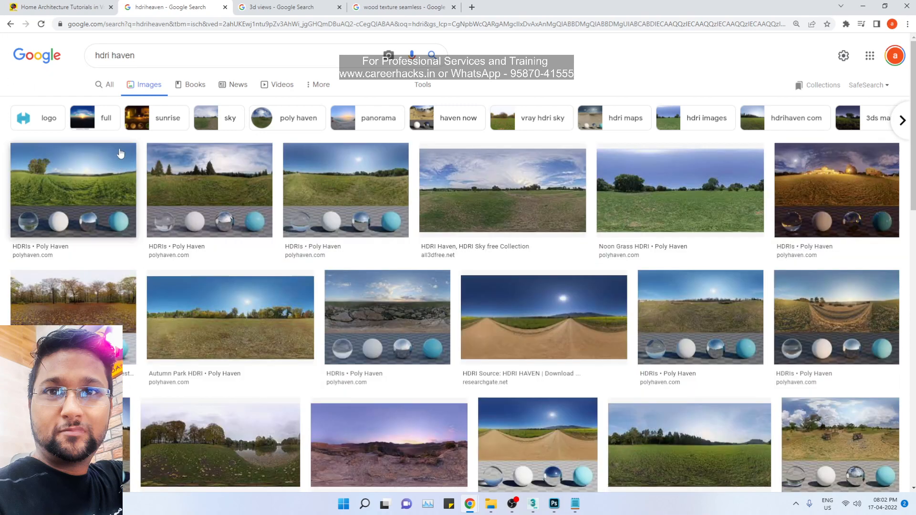
left_click(107, 91)
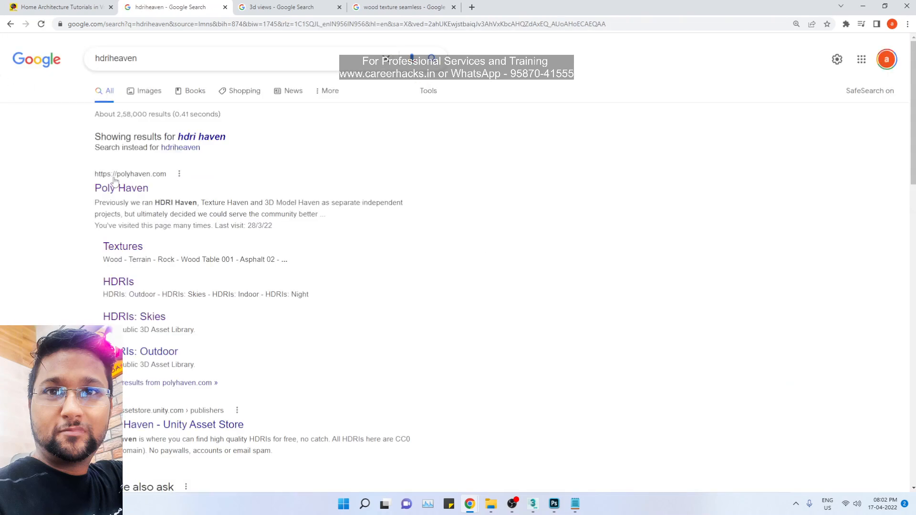
left_click(120, 189)
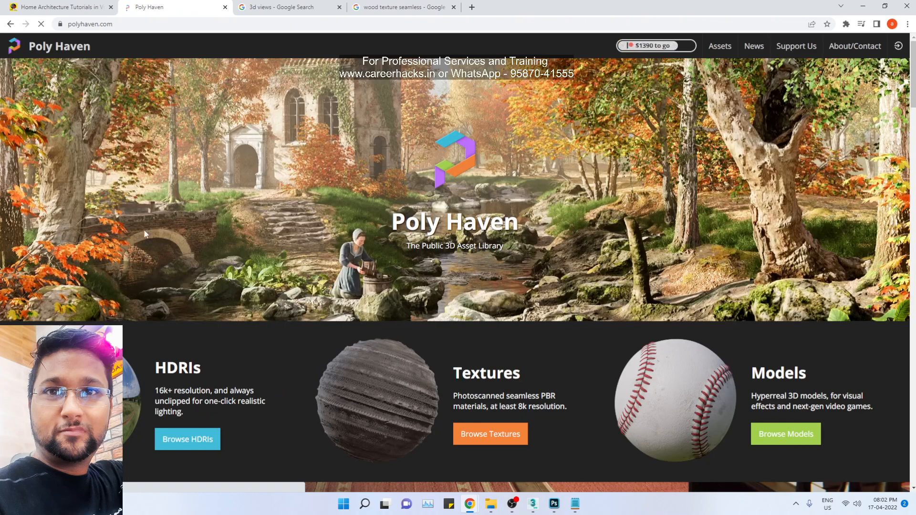
Step: Browse Poly Haven's full texture library for wood materials and open the Old Planks 02 texture
scroll(321, 343, "down", 4)
left_click(479, 246)
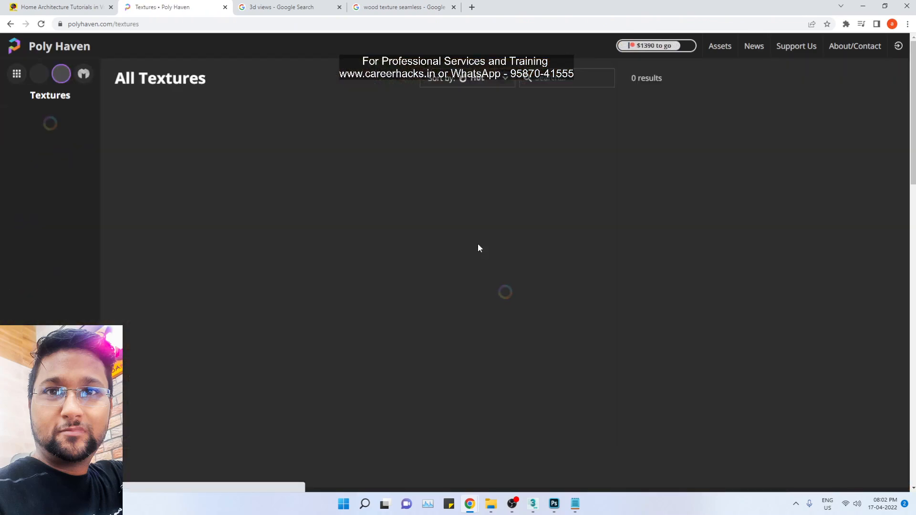
scroll(515, 337, "down", 5)
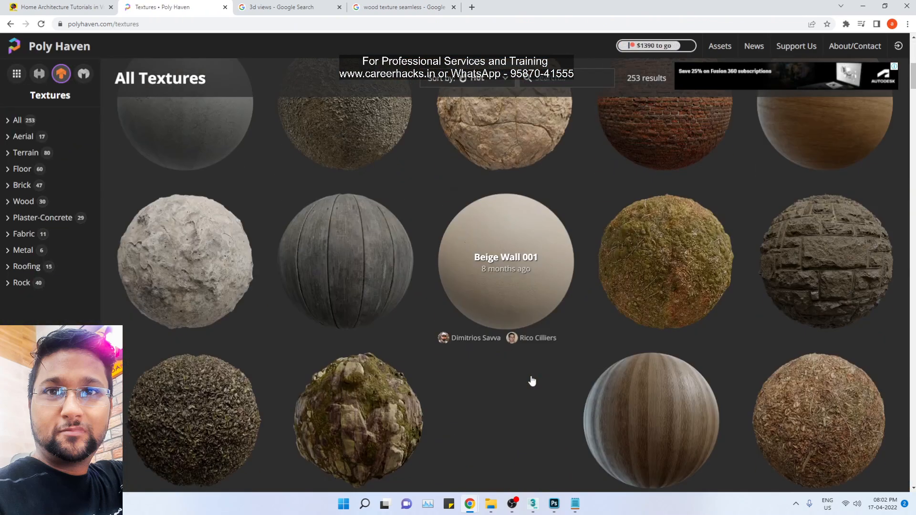
scroll(534, 380, "down", 3)
scroll(533, 379, "down", 10)
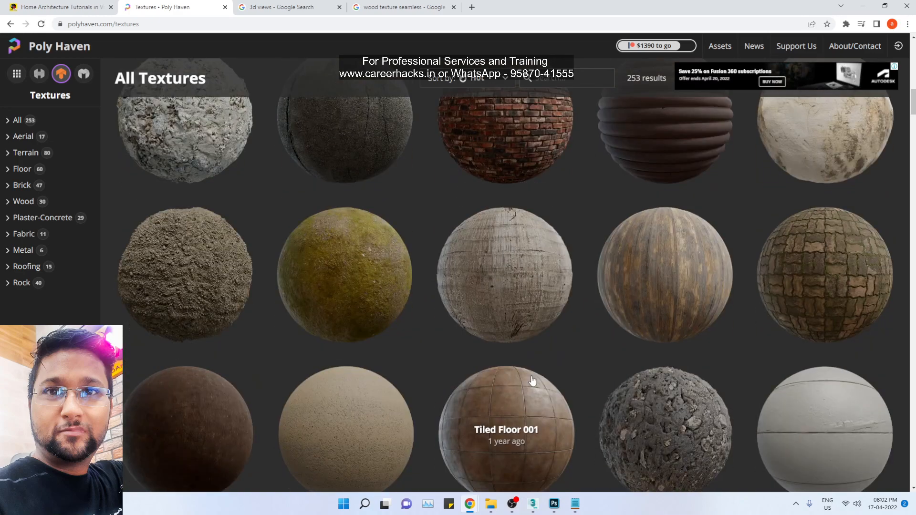
scroll(537, 376, "down", 4)
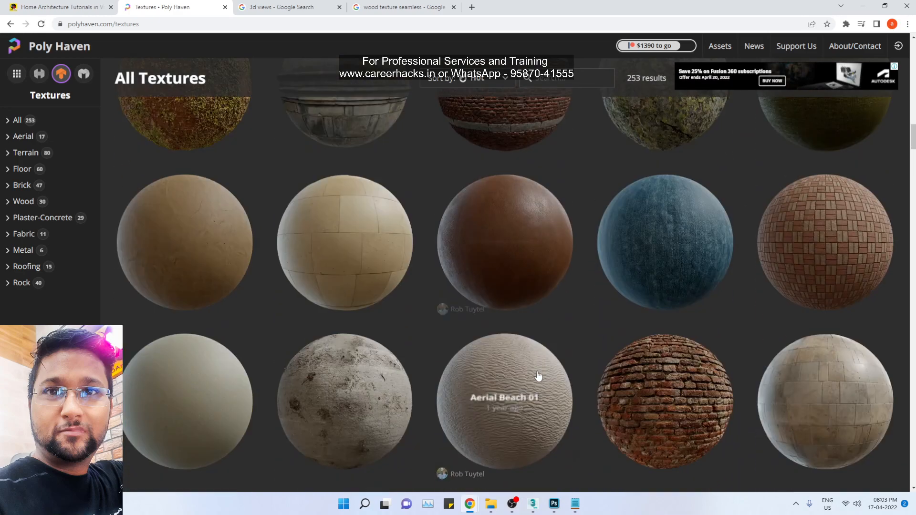
scroll(515, 337, "down", 10)
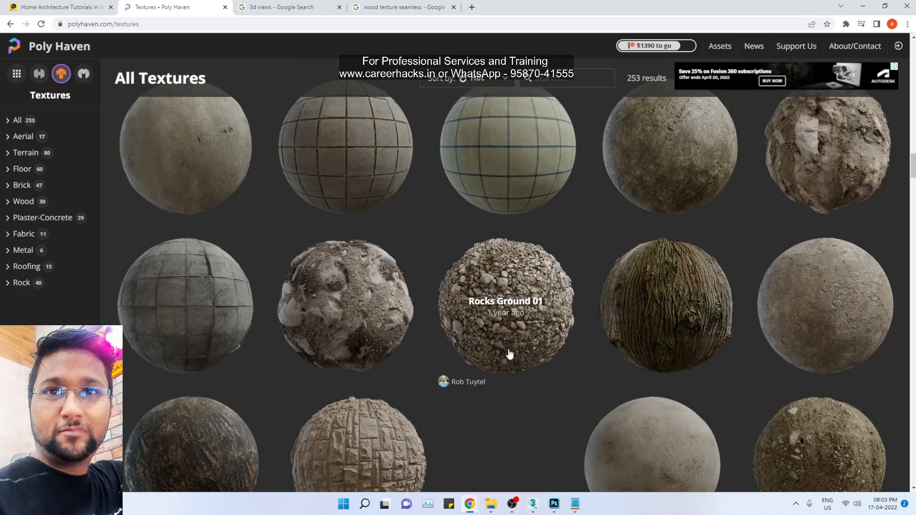
scroll(510, 353, "down", 9)
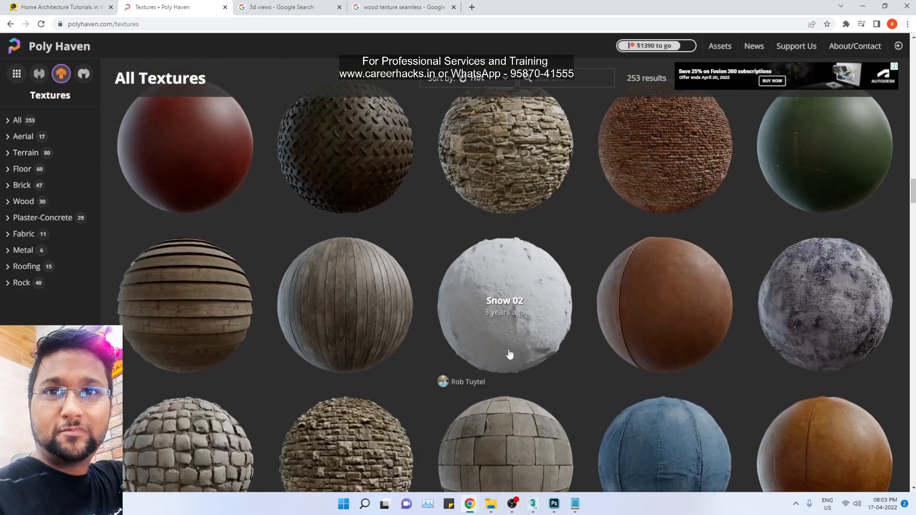
scroll(499, 356, "down", 6)
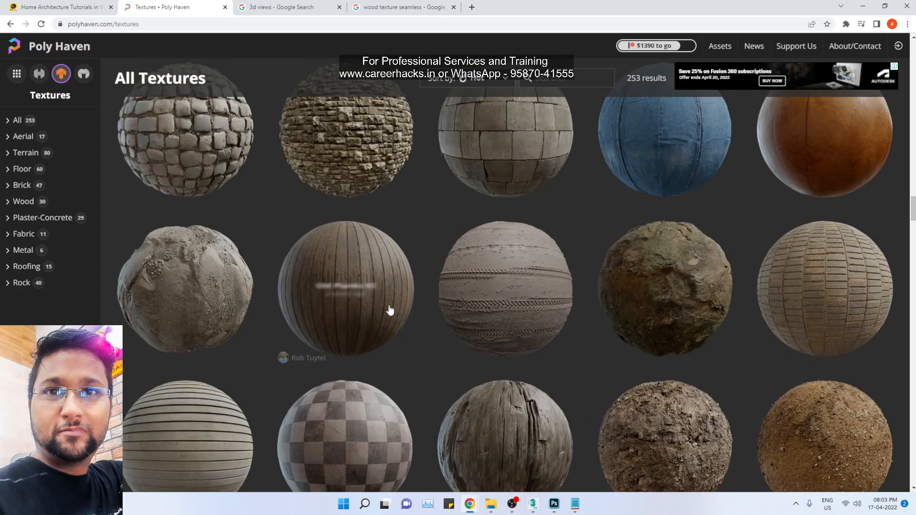
left_click(384, 300)
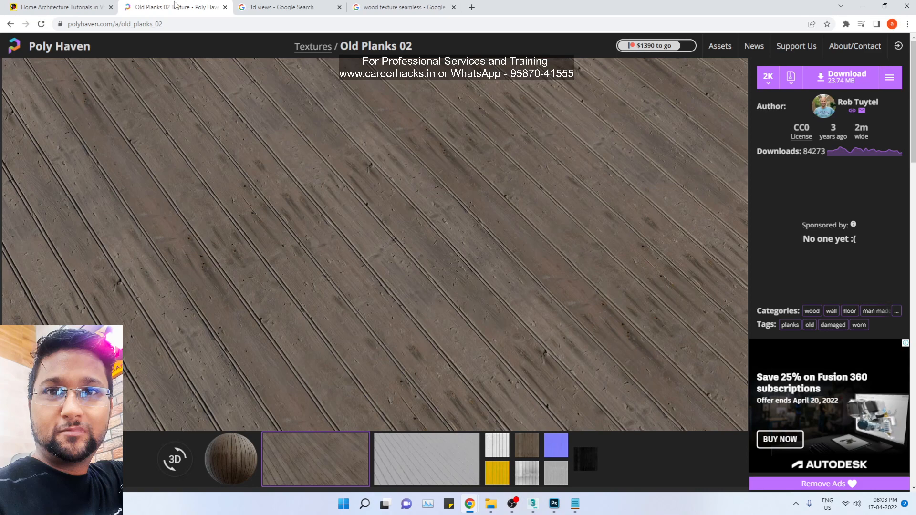
Step: Switch to the house scene in 3ds Max, clear the object selection and show the Perspective view
mouse_move(533, 504)
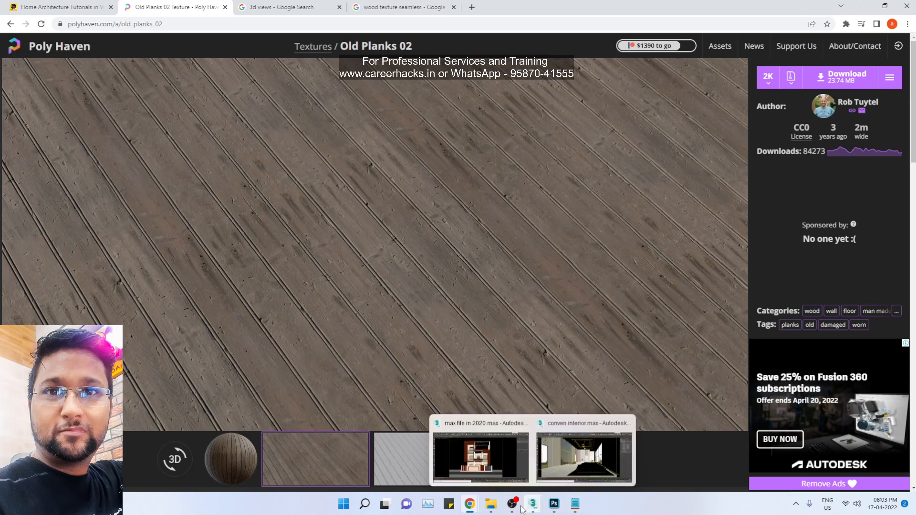
left_click(514, 442)
left_click_drag(570, 249, 291, 299)
left_click(230, 219)
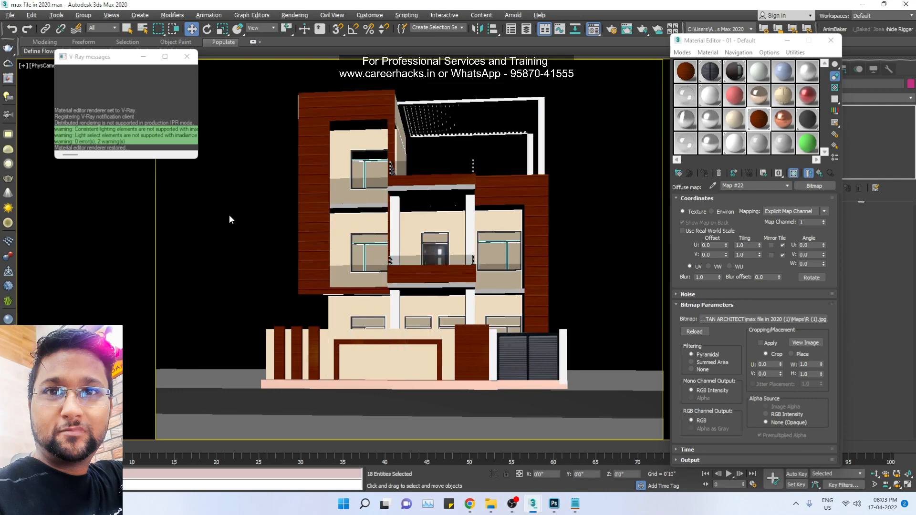
key("p")
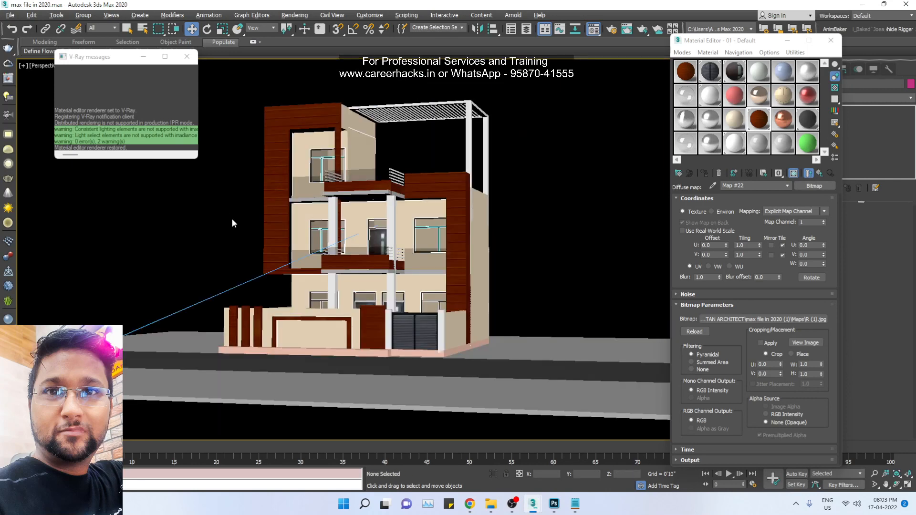
Step: Remove the existing V-Ray sun from the scene and display the viewport statistics
key("z")
key("ctrl+r")
key("w")
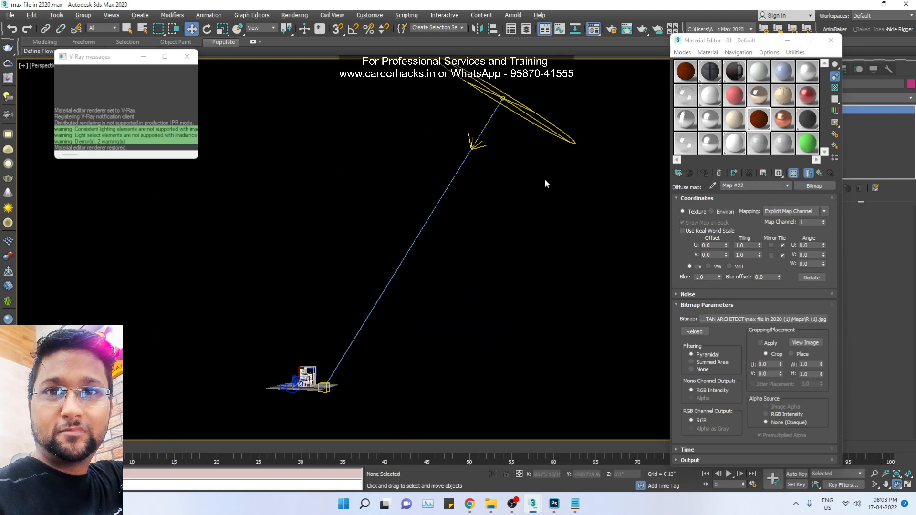
key("shift+l")
key("z")
key("7")
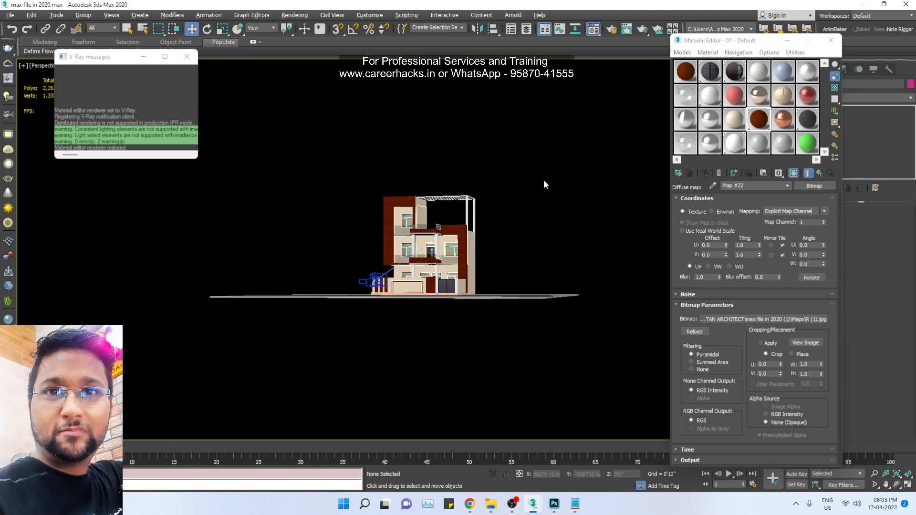
Step: Clear the VRaySky environment map and set the viewport background to the customized gradient colors
key("8")
right_click(180, 241)
left_click(196, 255)
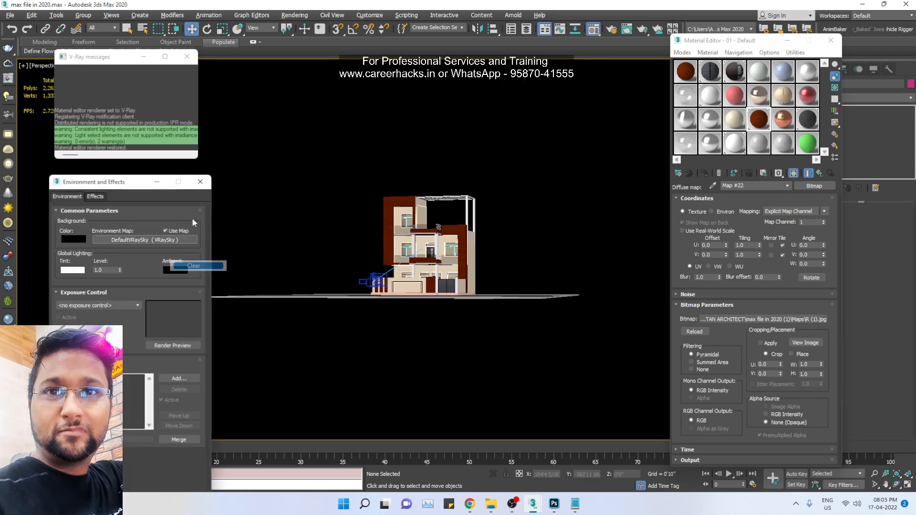
left_click(200, 182)
key("alt+b")
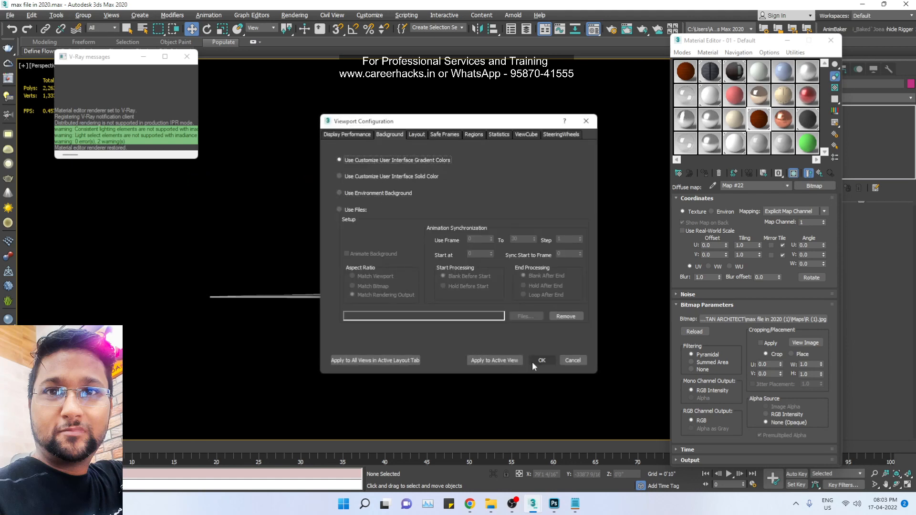
left_click(534, 362)
Step: Show the whole site in the Top view with free space beside it, and close the Material Editor
key("ctrl+r")
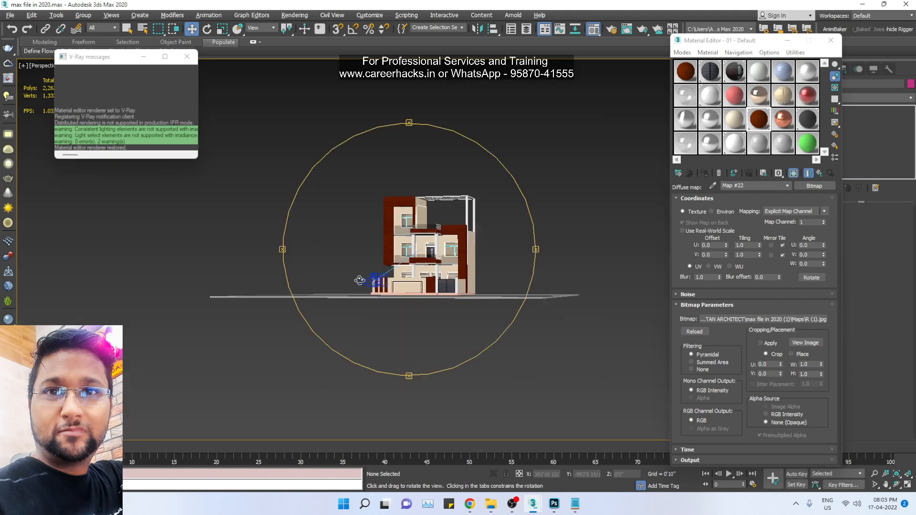
left_click_drag(424, 324, 428, 273)
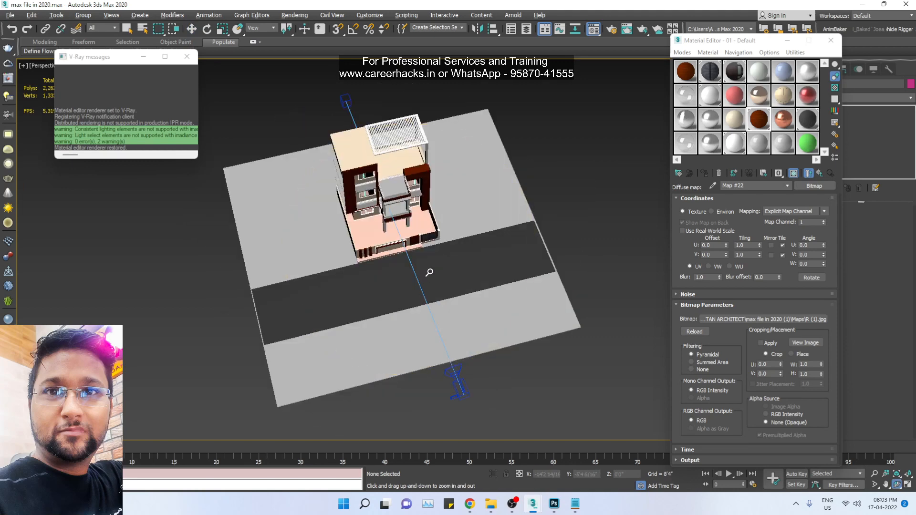
scroll(429, 273, "up", 1)
right_click(430, 272)
key("t")
key("z")
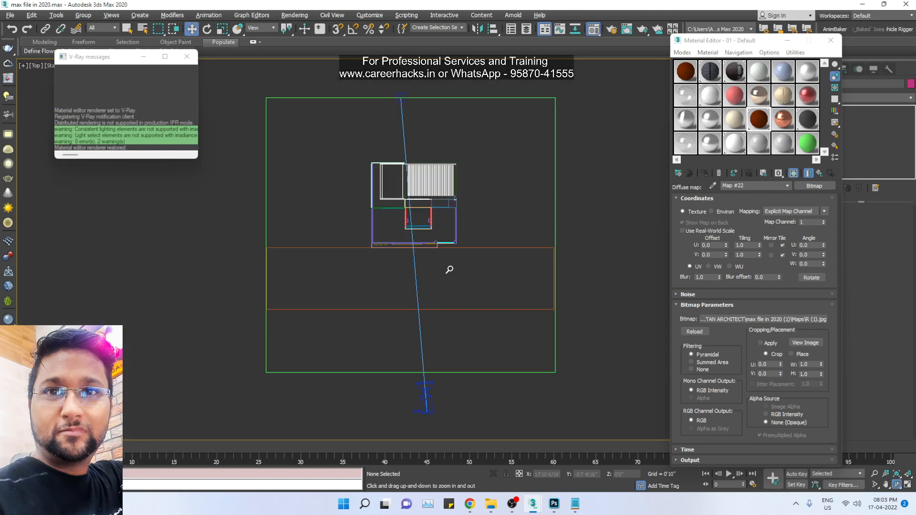
scroll(517, 275, "down", 2)
left_click(831, 41)
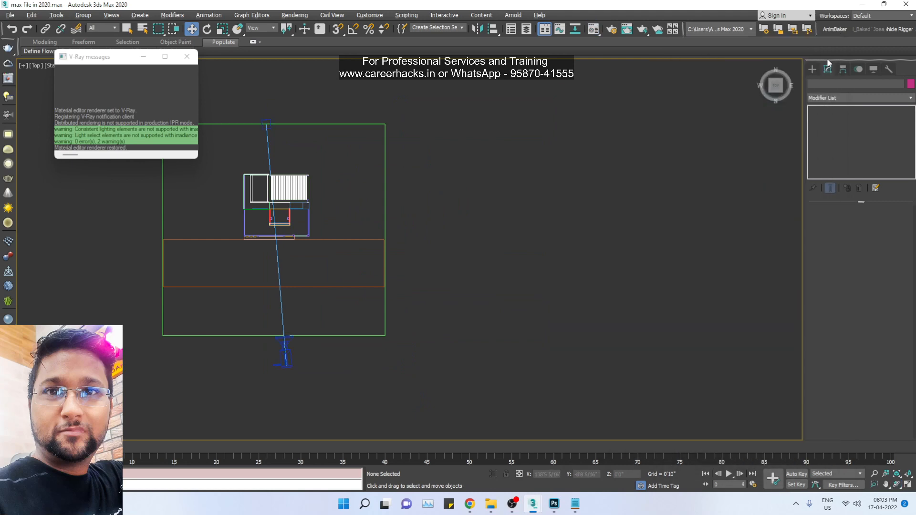
Step: Create a VRaySun in the Top view, aimed from beyond the road diagonally at the house, and add a VRaySky environment map
left_click(812, 69)
left_click(833, 83)
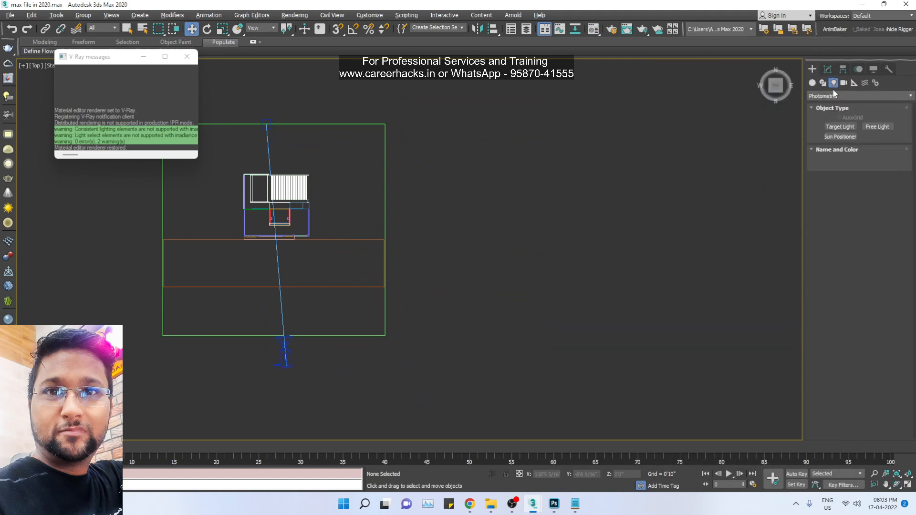
left_click(833, 95)
left_click(829, 123)
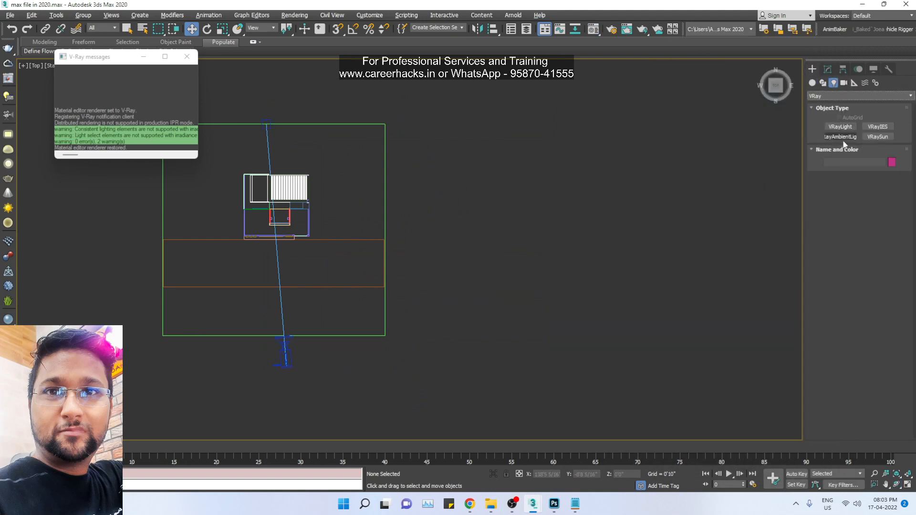
left_click(880, 137)
left_click_drag(509, 356, 287, 187)
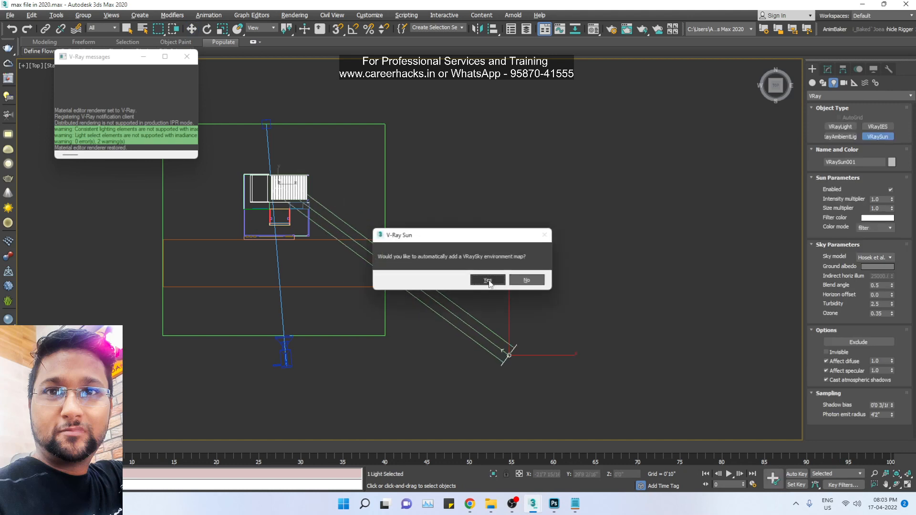
left_click(488, 280)
Step: Raise the new V-Ray sun in the Front view to a height of about 102 feet
key("w")
key("f")
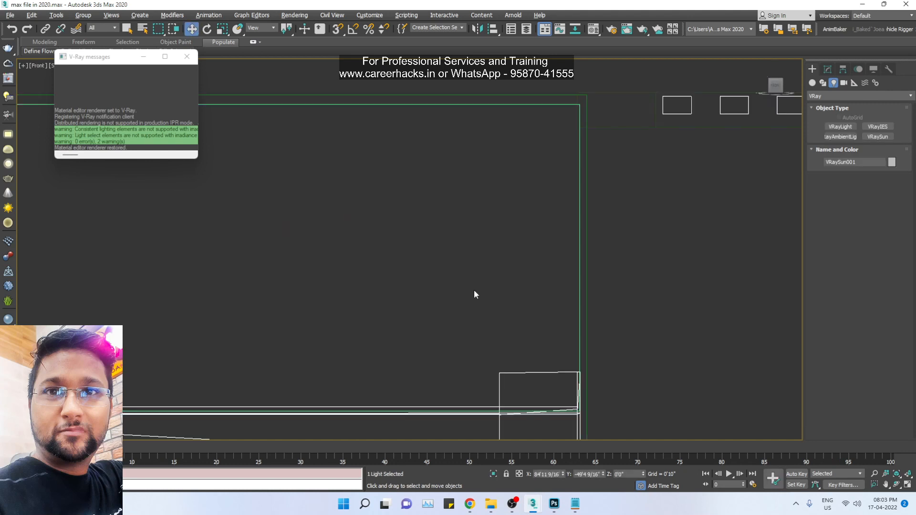
scroll(623, 295, "down", 4)
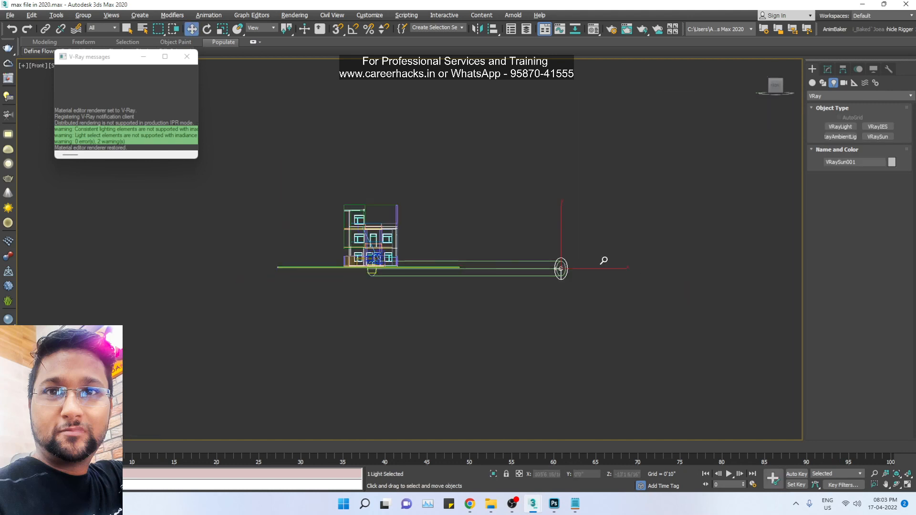
left_click_drag(557, 233, 540, 130)
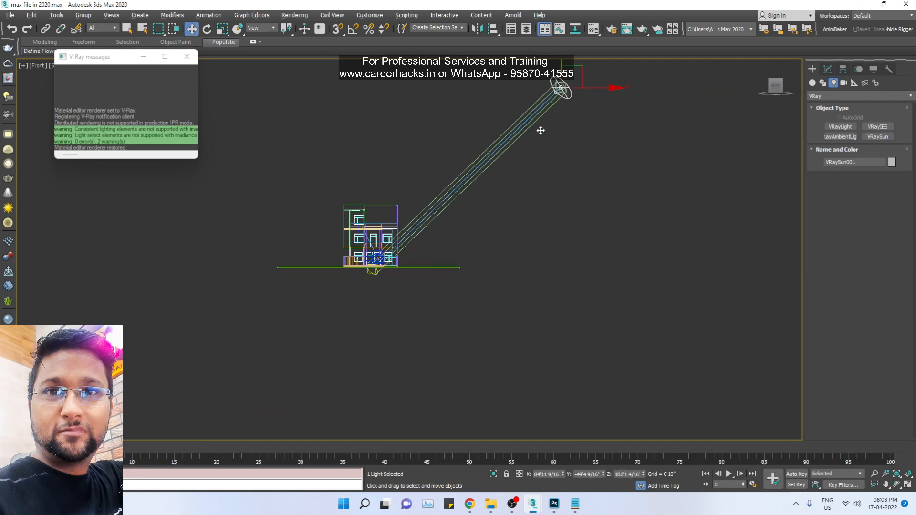
key("t")
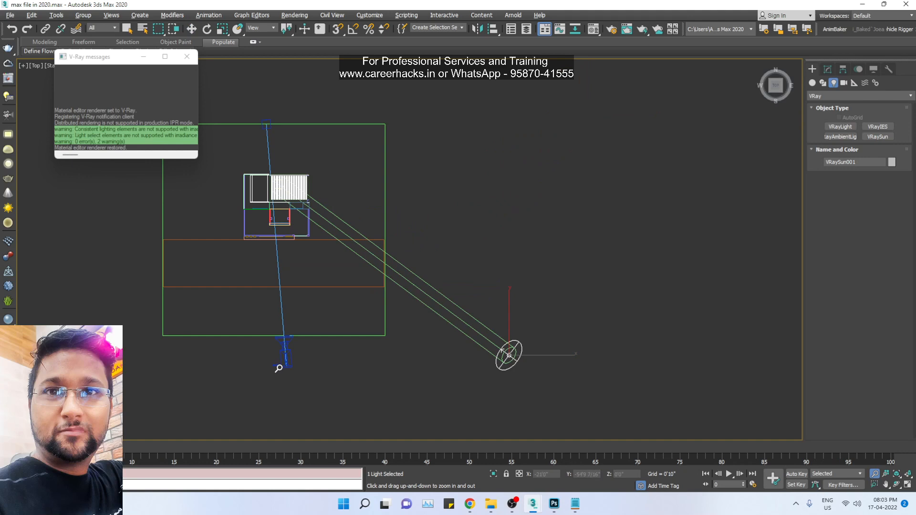
Step: Test-render the house through the physical camera with V-Ray, stop the render and close the frame buffer
key("c")
left_click(7, 94)
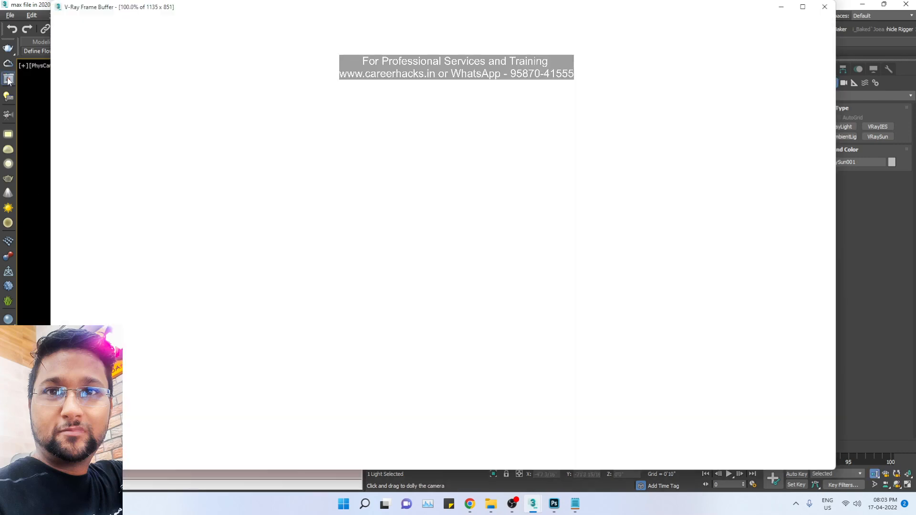
left_click(648, 40)
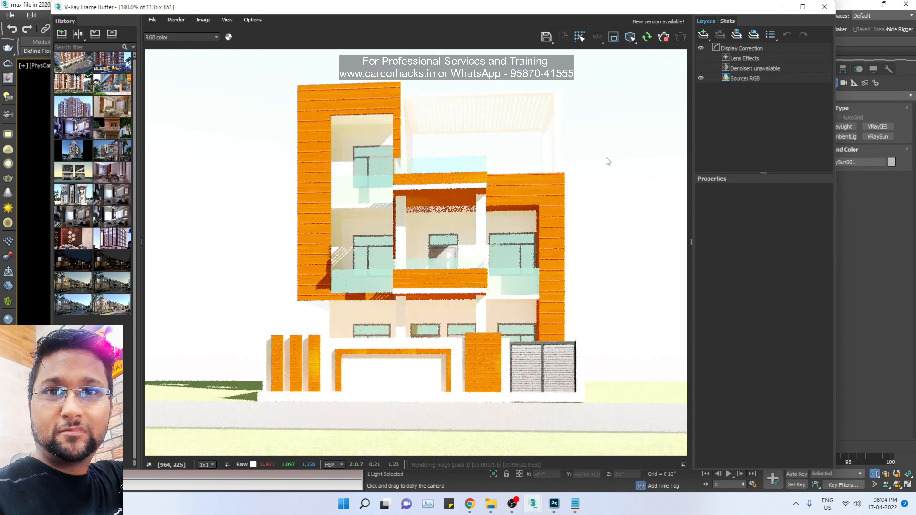
left_click(664, 38)
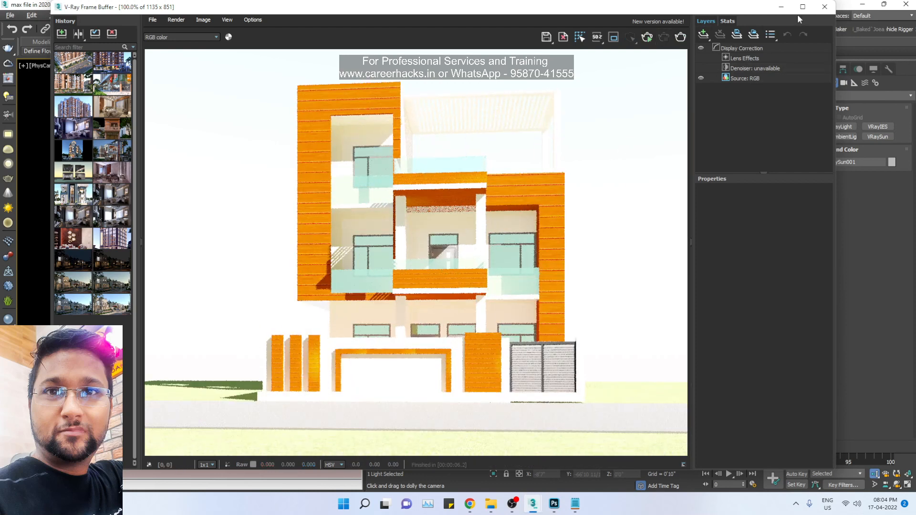
left_click(825, 6)
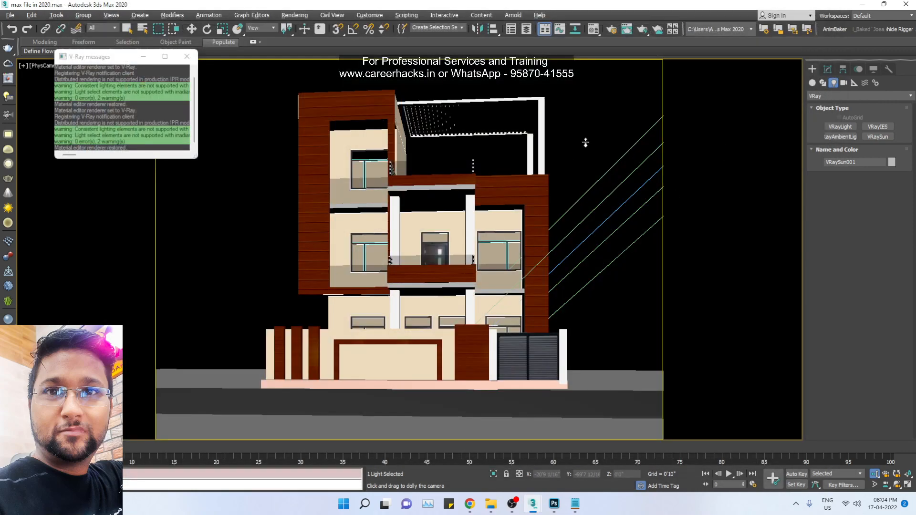
Step: Create a V-Ray physical camera from the Perspective view and orbit it down to near ground level facing the house
key("p")
left_click(7, 117)
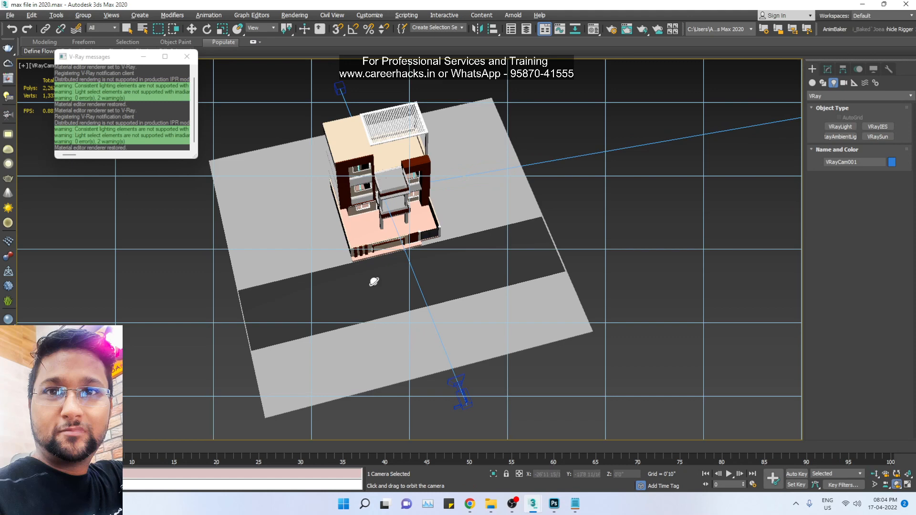
left_click_drag(372, 282, 392, 229)
scroll(401, 210, "up", 6)
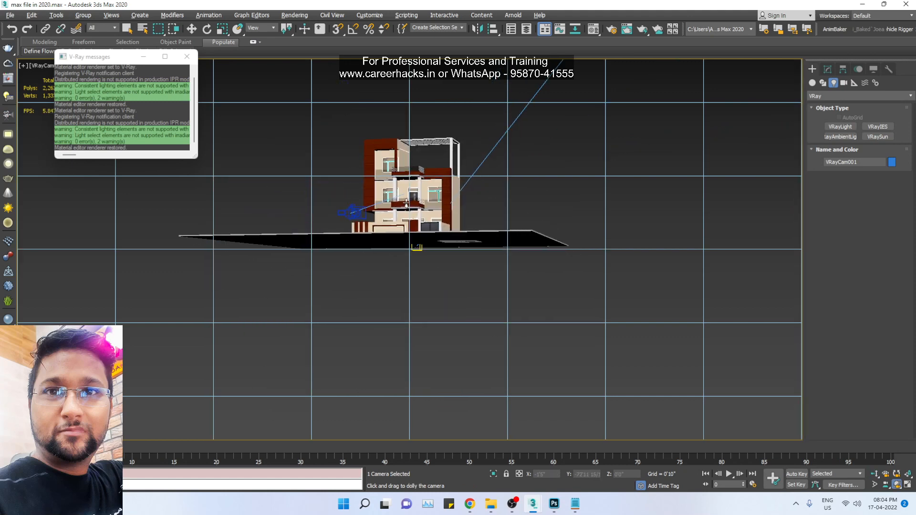
middle_click_drag(408, 233, 423, 290)
Step: Hide the cameras, show safe frames and frame the house front closely in the V-Ray camera view
key("shift+c")
key("alt+z")
key("shift+f")
scroll(423, 290, "up", 5)
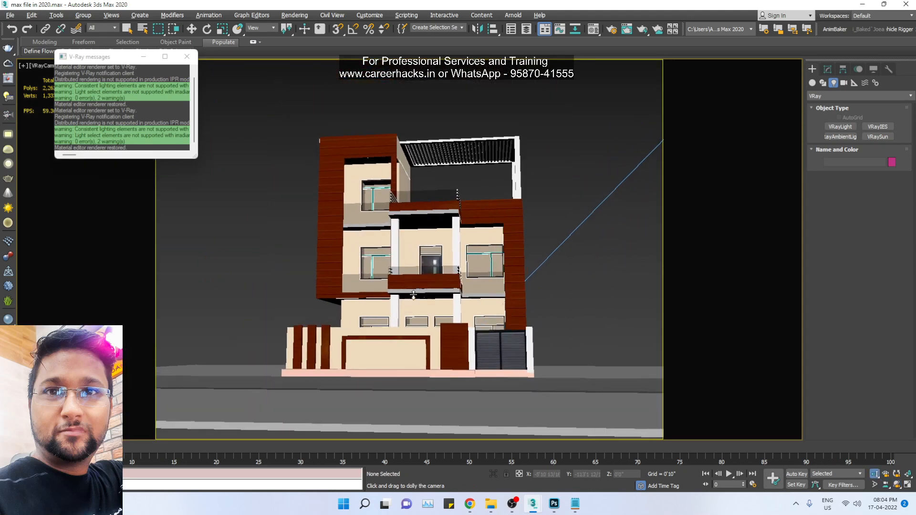
middle_click_drag(409, 274, 411, 267)
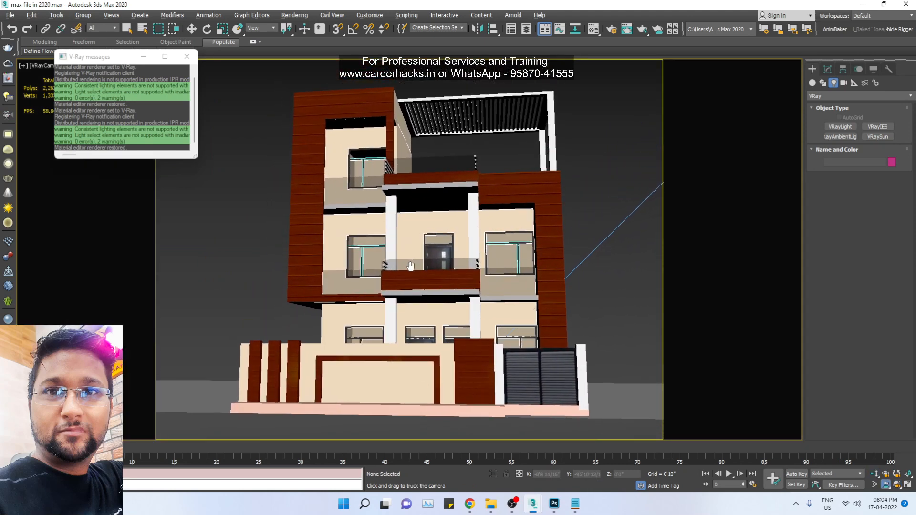
Step: Select the V-Ray camera that frames the house front and turn on its automatic vertical tilt
left_click(41, 68)
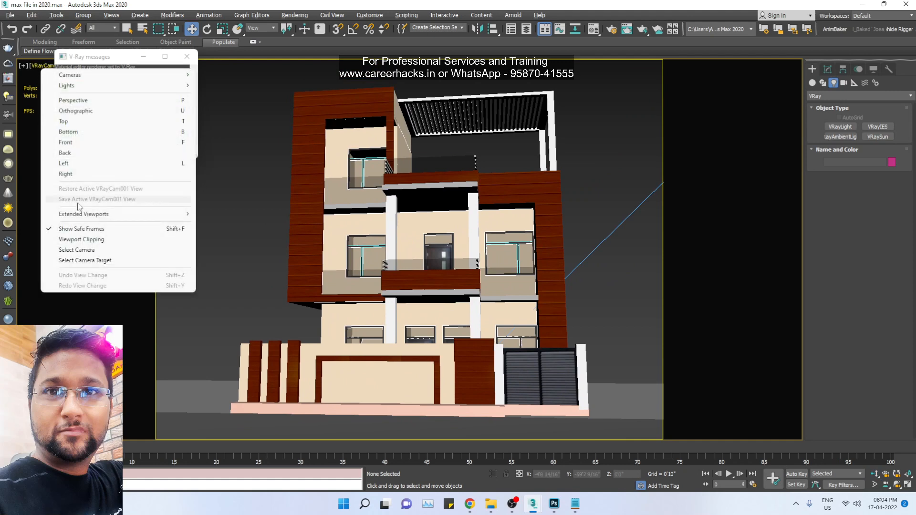
left_click(77, 250)
left_click(828, 69)
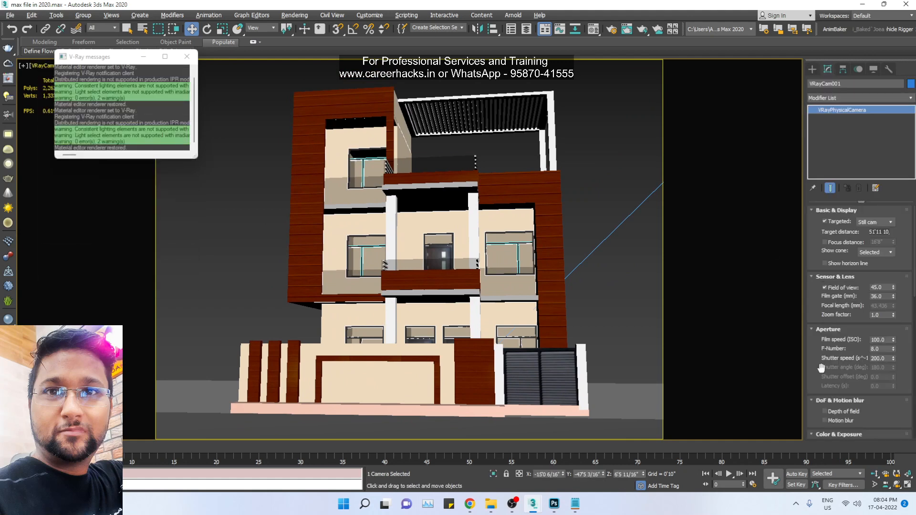
scroll(809, 282, "down", 5)
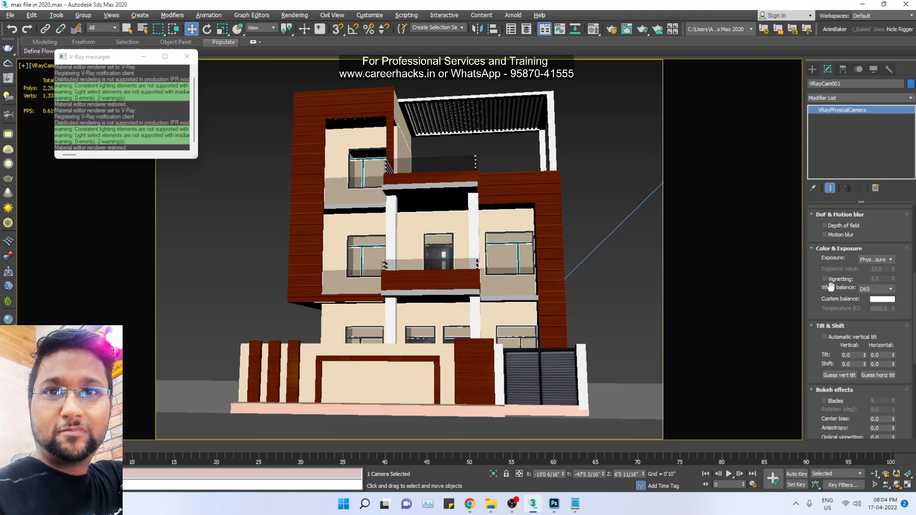
left_click(825, 337)
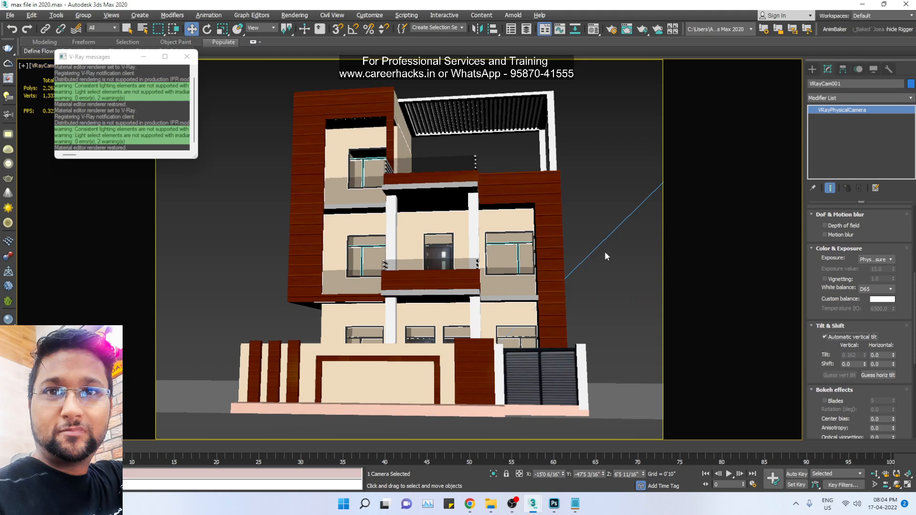
left_click(607, 191)
key("ctrl+p")
key("alt+w")
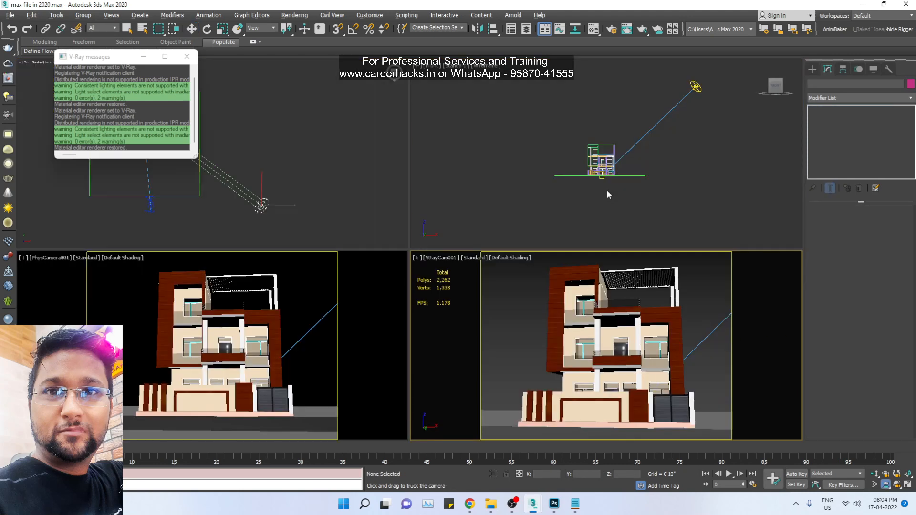
key("alt+w")
key("Escape")
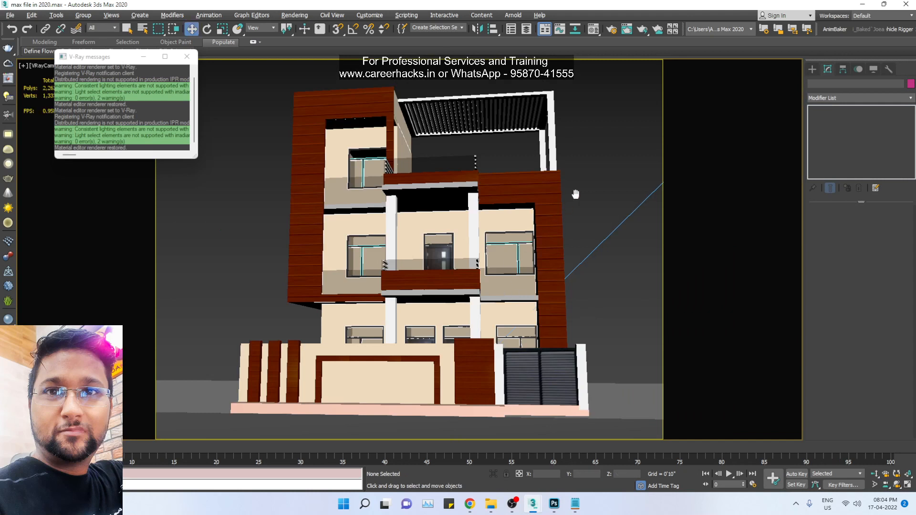
Step: Reselect the V-Ray camera, toggle its automatic vertical tilt so it remains enabled, and truck the camera view slightly
left_click(37, 66)
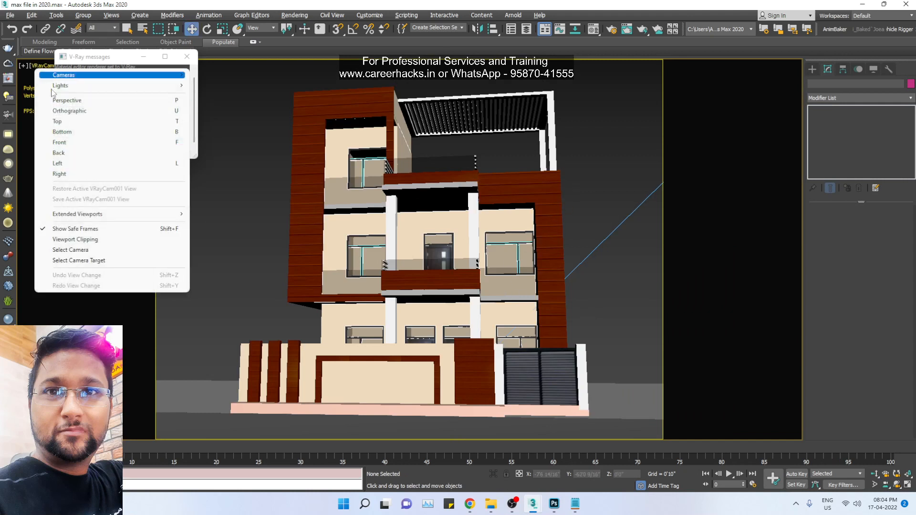
left_click(89, 250)
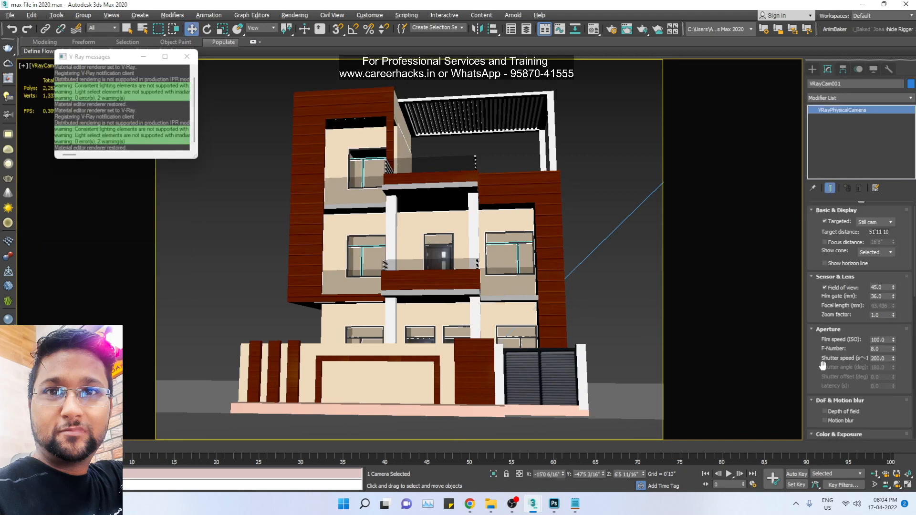
scroll(823, 365, "down", 5)
left_click(839, 341)
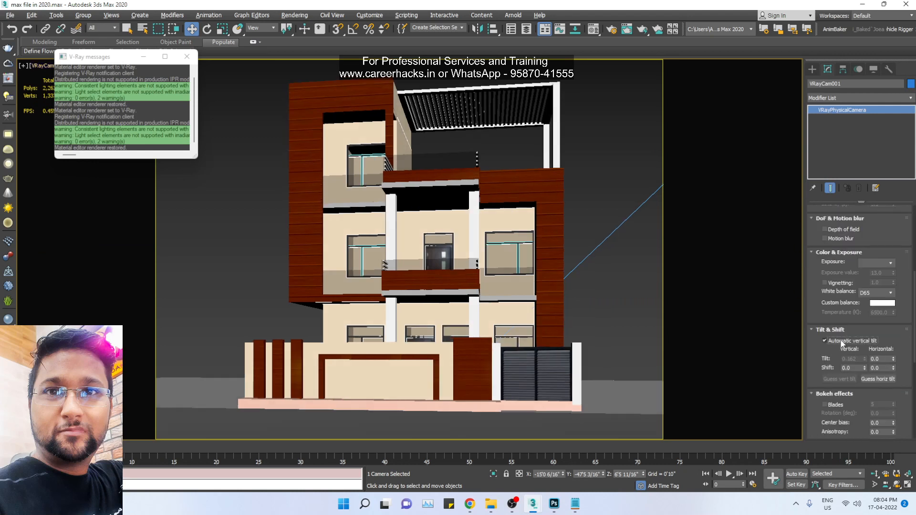
left_click(842, 342)
left_click(612, 149)
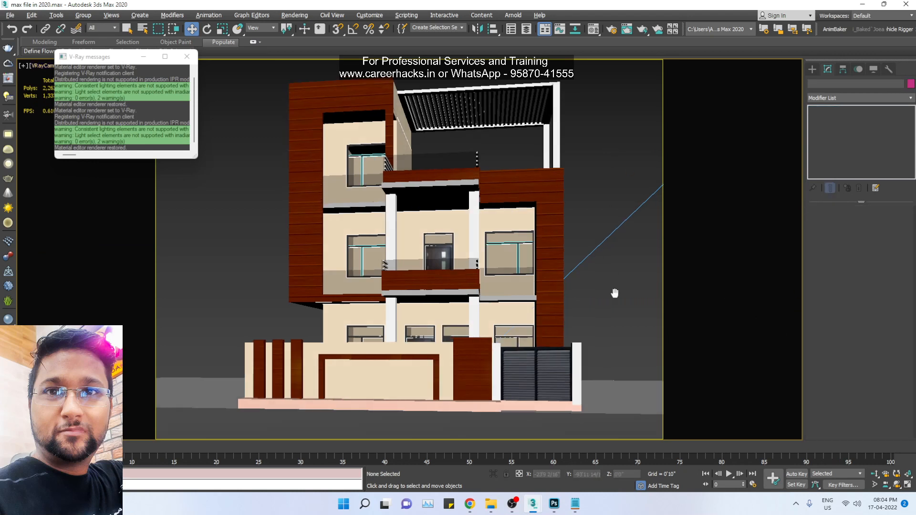
middle_click_drag(613, 293, 610, 286)
Step: Test-render the house through the V-Ray camera in the frame buffer and stop the render
left_click(7, 78)
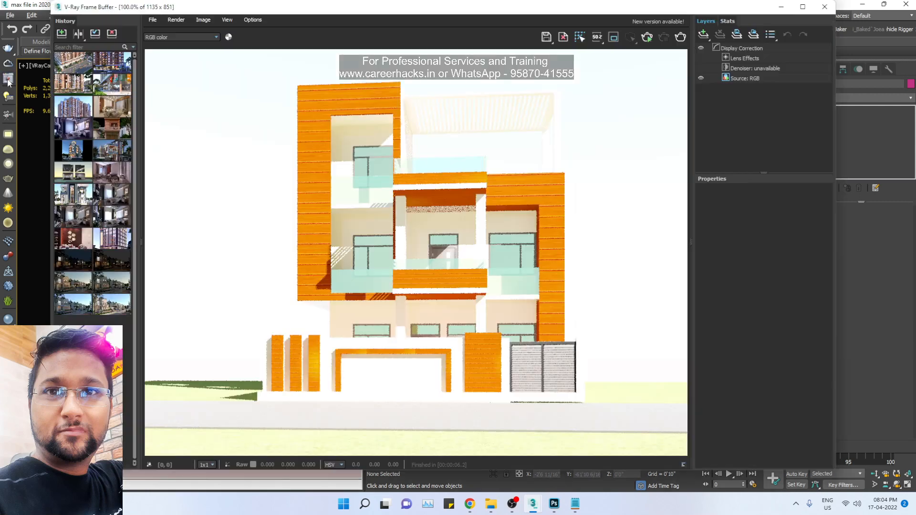
left_click(647, 37)
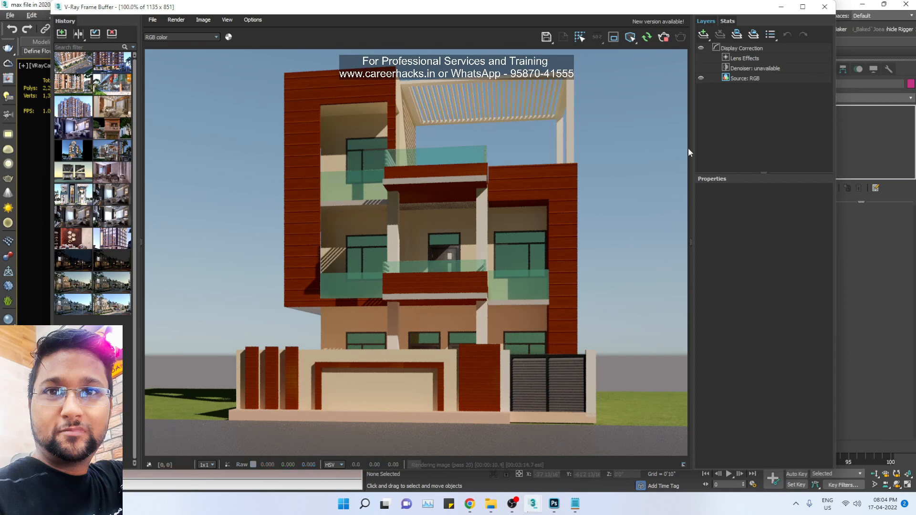
left_click(663, 38)
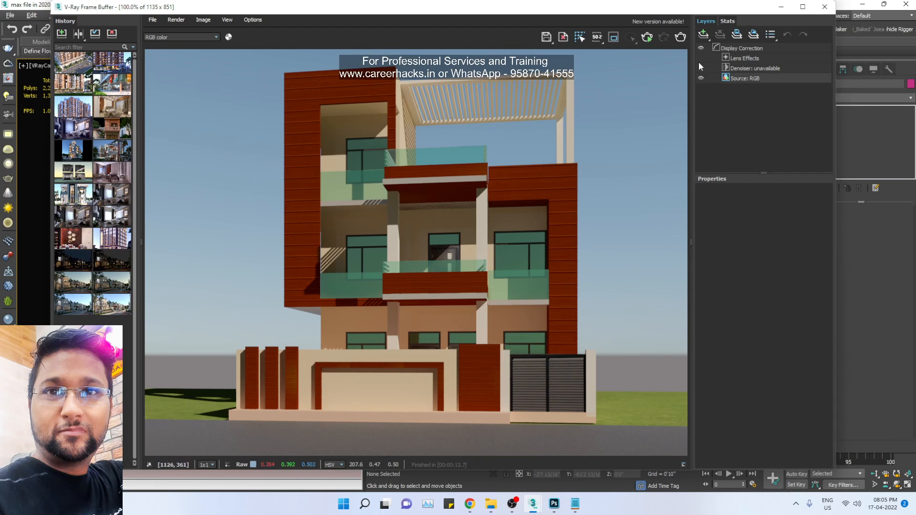
Step: Add an Exposure correction layer to the render with exposure about 0.764 and highlight burn about 0.79
left_click(704, 35)
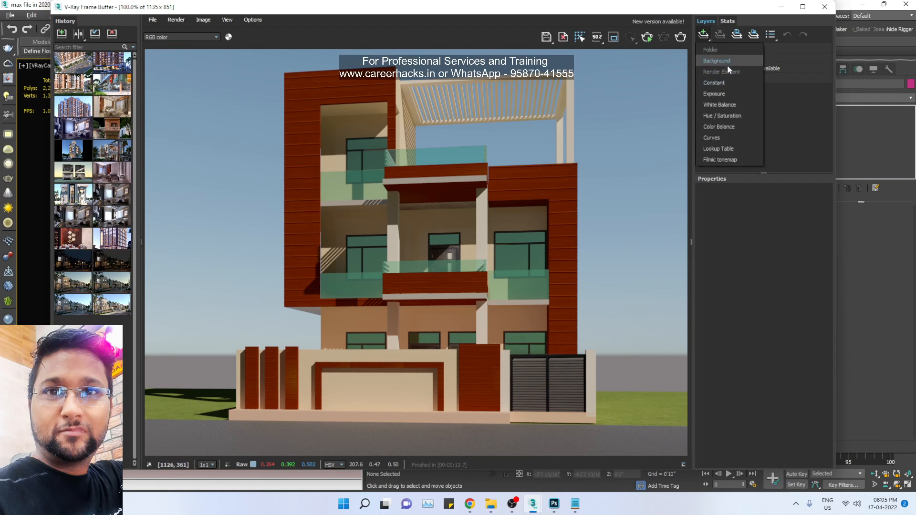
left_click(727, 94)
mouse_move(748, 237)
left_mouse_down()
mouse_move(757, 232)
mouse_move(776, 254)
left_mouse_up()
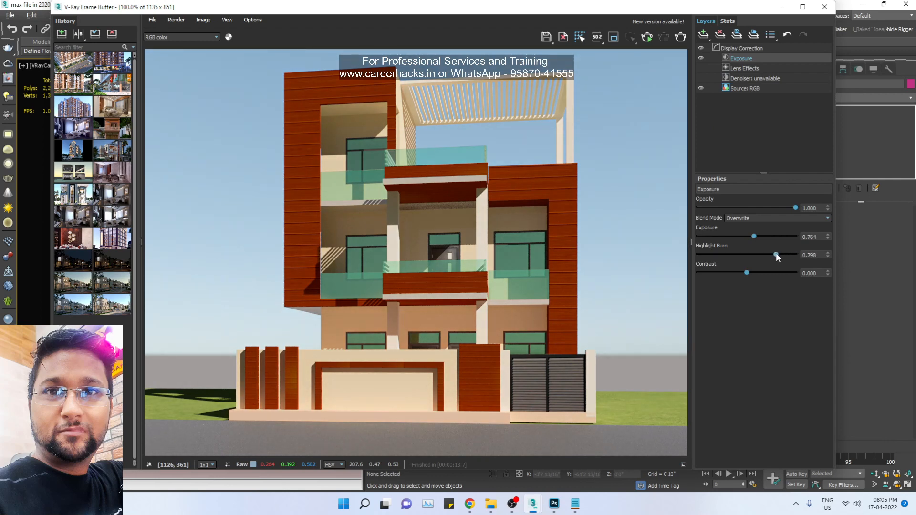
Step: Add a White Balance correction layer that cools the render's colours, check the image up close and close the frame buffer
left_click(703, 34)
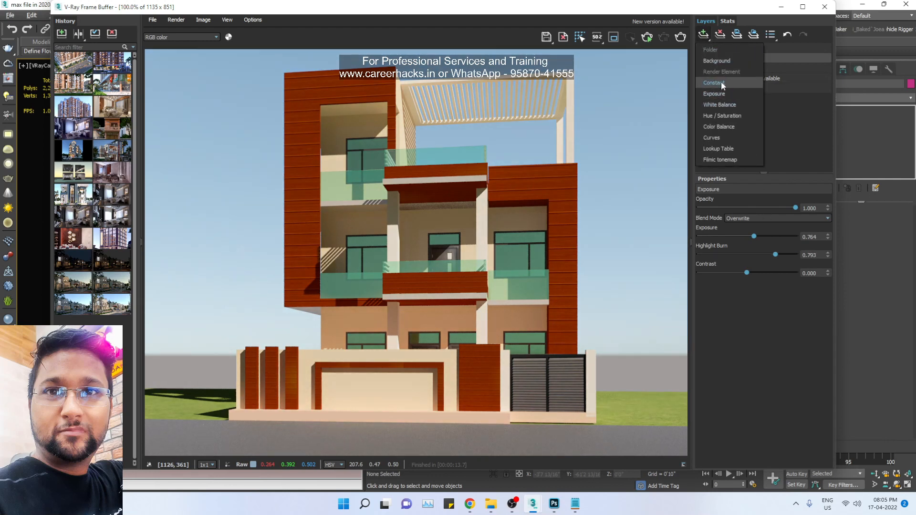
left_click(722, 104)
left_click_drag(747, 236, 732, 236)
left_click(757, 128)
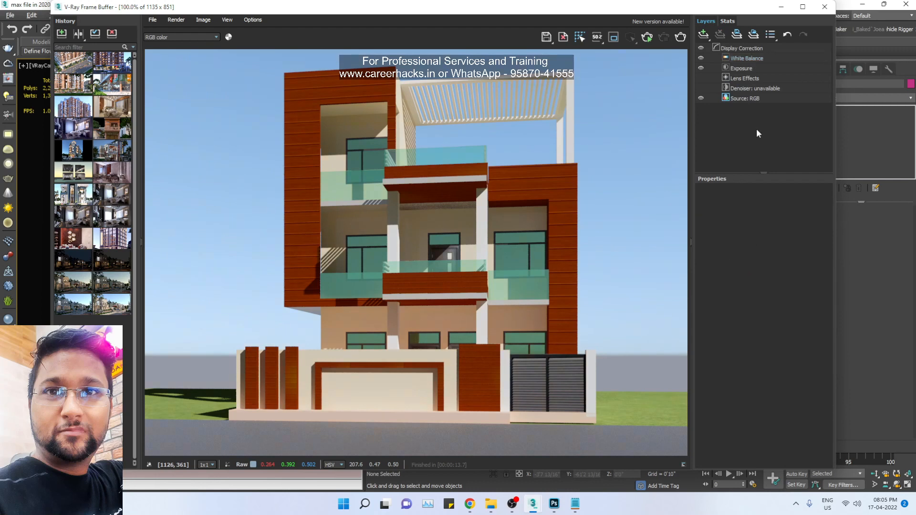
scroll(494, 227, "up", 1)
scroll(479, 303, "down", 1)
scroll(479, 304, "down", 1)
scroll(480, 278, "up", 1)
left_click(825, 6)
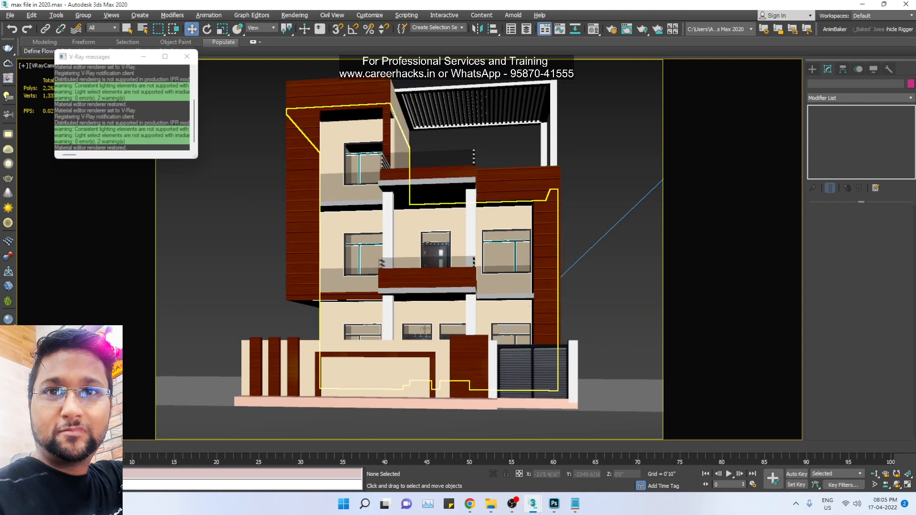
Step: Reset the house scene without saving the changes
left_click(10, 15)
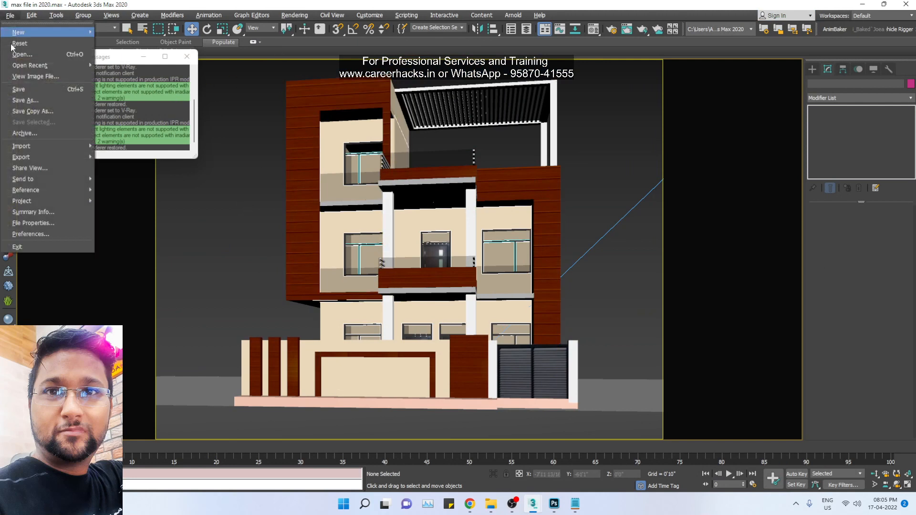
left_click(20, 44)
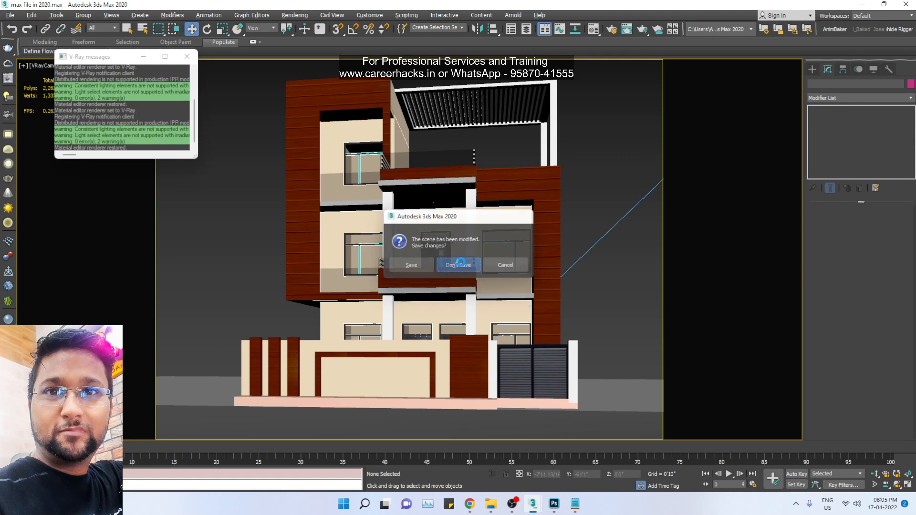
left_click(432, 267)
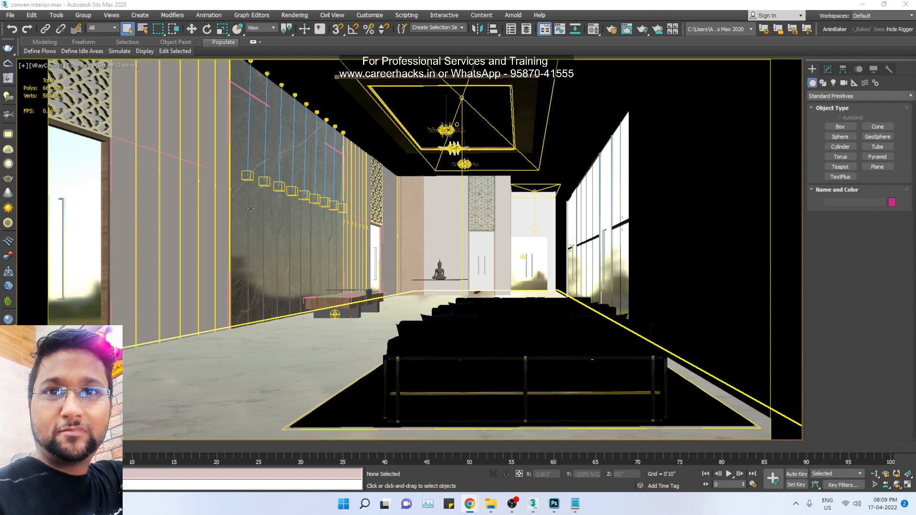
Step: Test-render the convention interior with V-Ray, stop the render and inspect the marble floor and the sofas up close
left_click(8, 78)
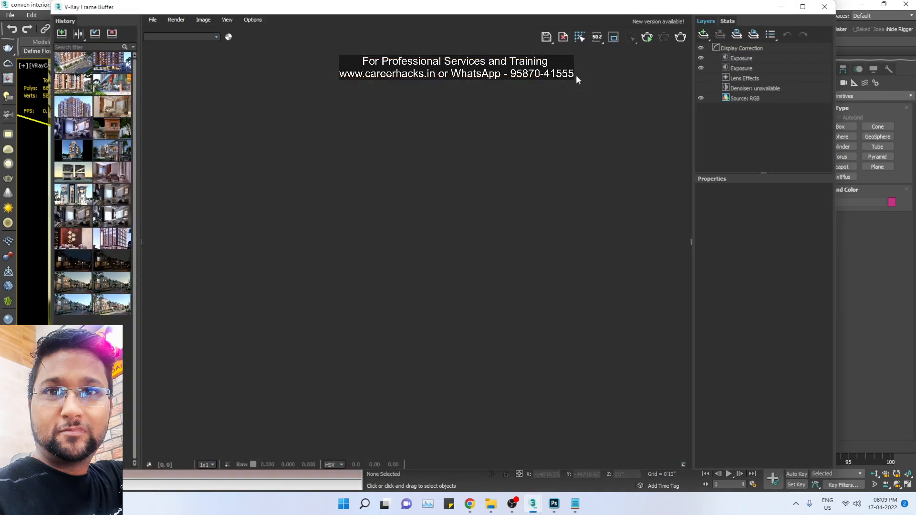
left_click(649, 40)
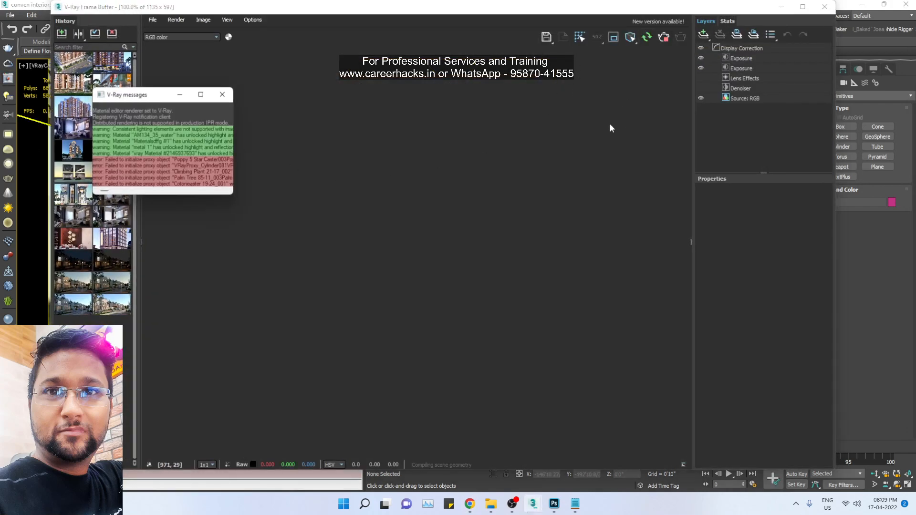
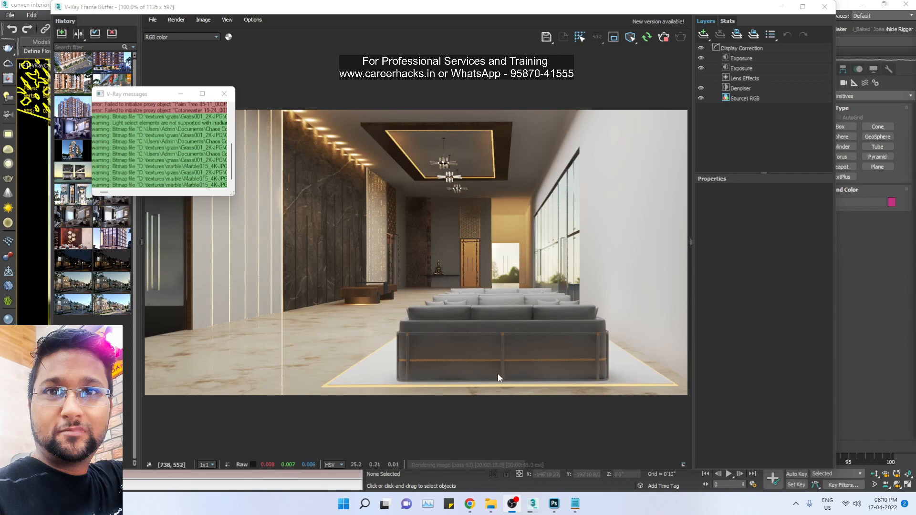
left_click(662, 38)
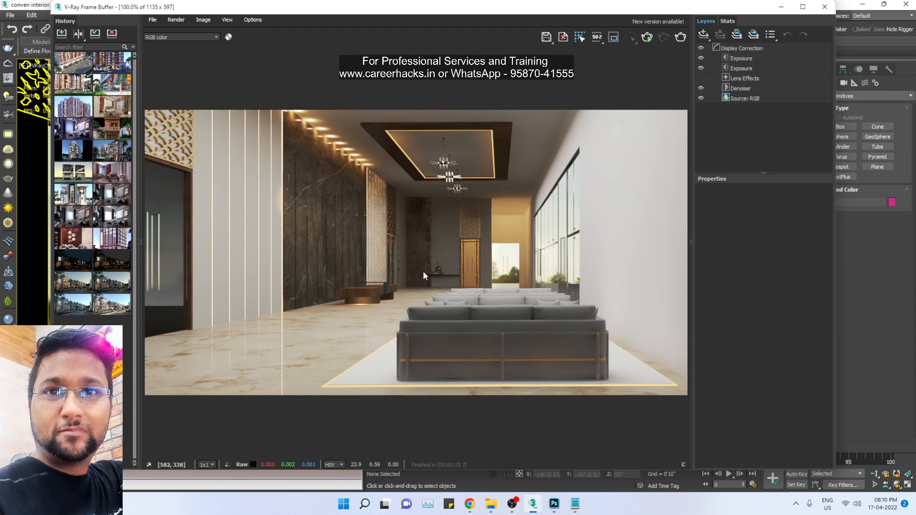
scroll(274, 339, "up", 2)
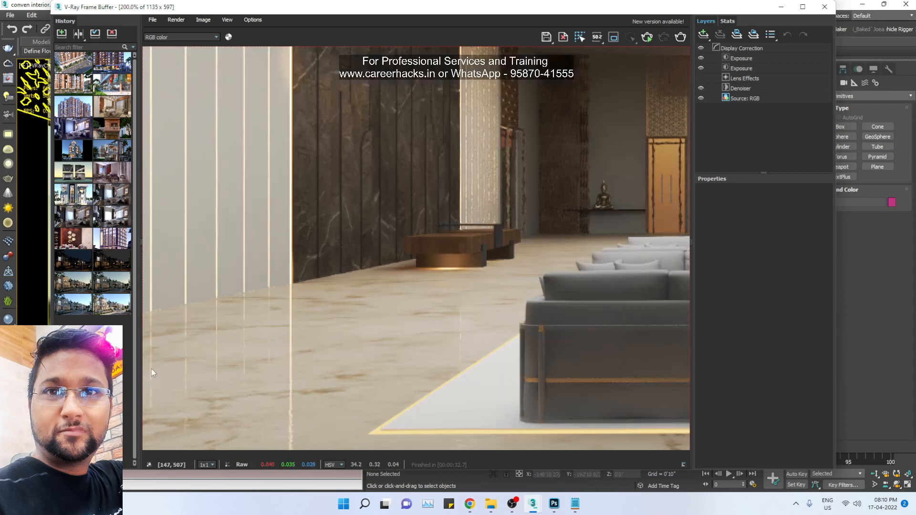
scroll(240, 359, "down", 2)
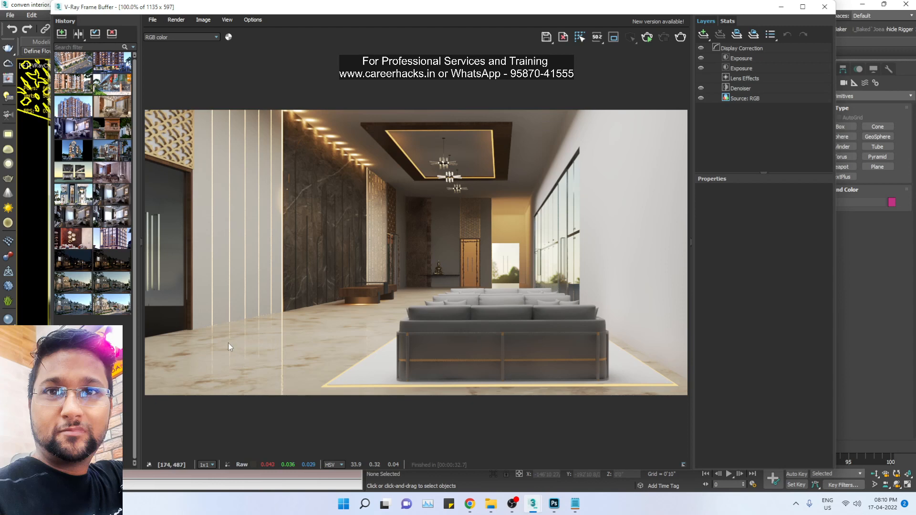
scroll(559, 359, "up", 1)
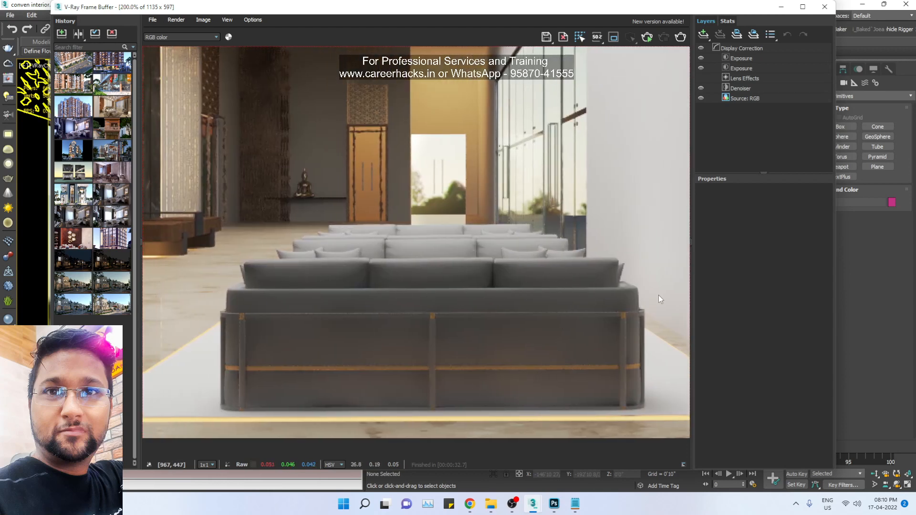
scroll(351, 325, "down", 1)
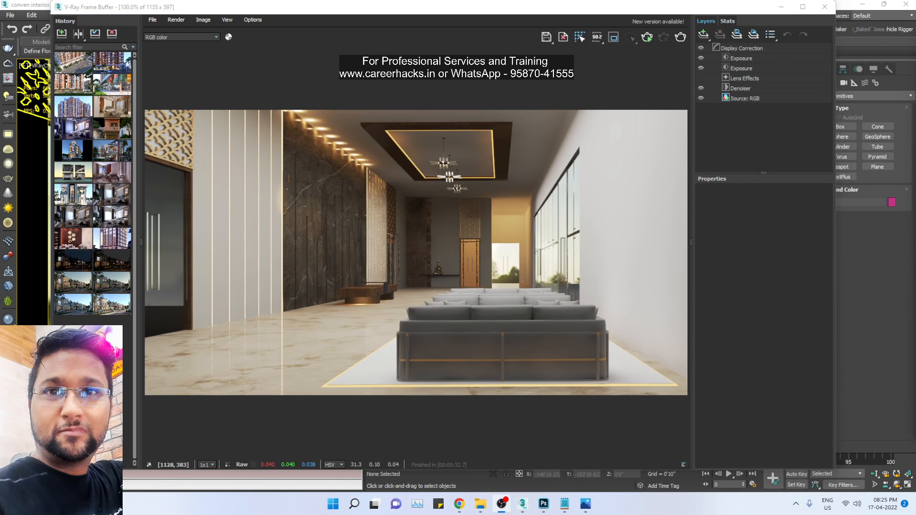
key("alt+Tab")
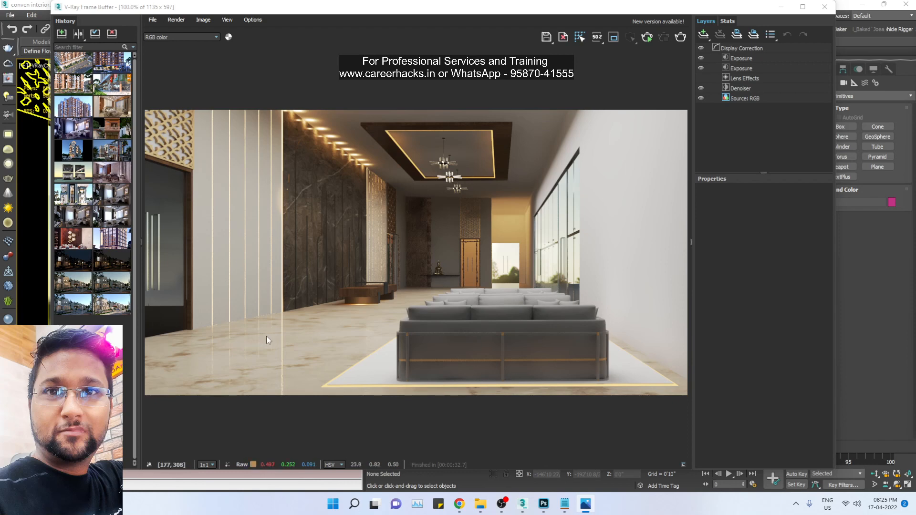
left_click(316, 359)
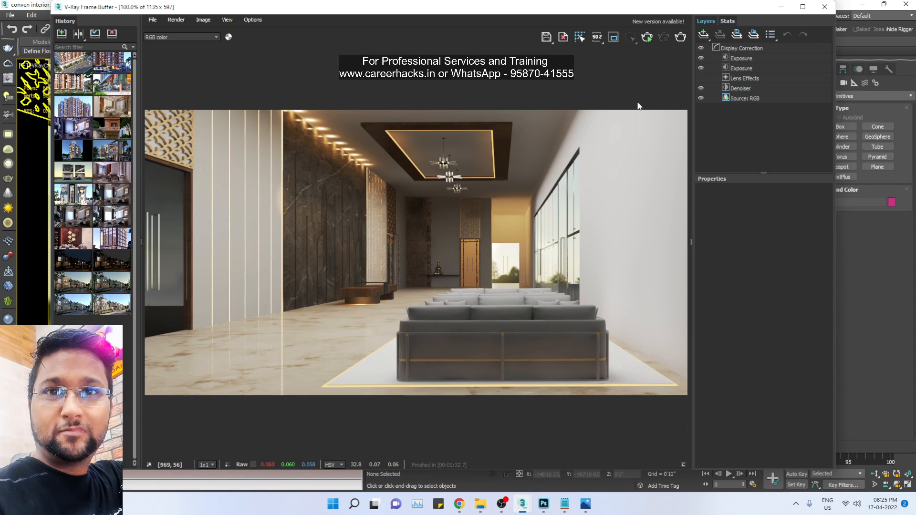
Step: Minimise the frame buffer, then dolly and orbit the interior V-Ray camera to a raised angled view over the sofas and marble floor
left_click(782, 7)
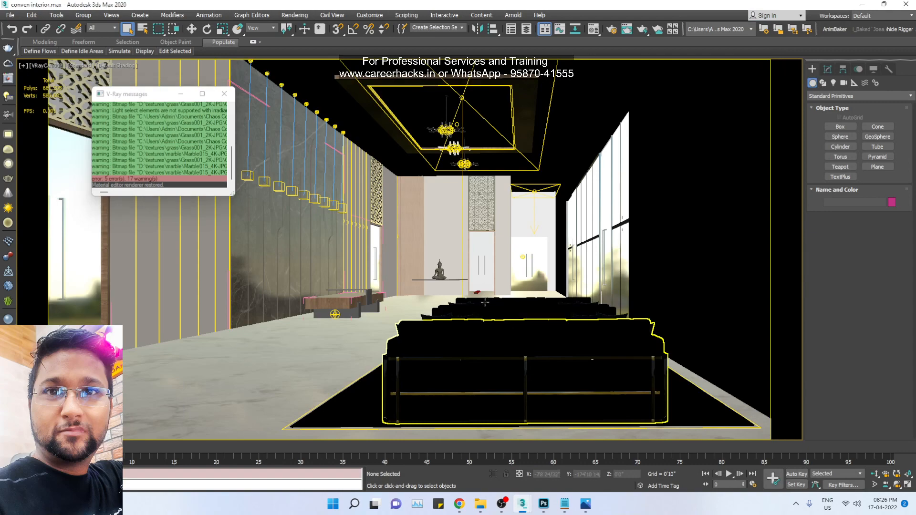
key("ctrl+r")
left_click_drag(482, 310, 469, 247)
scroll(419, 288, "up", 2)
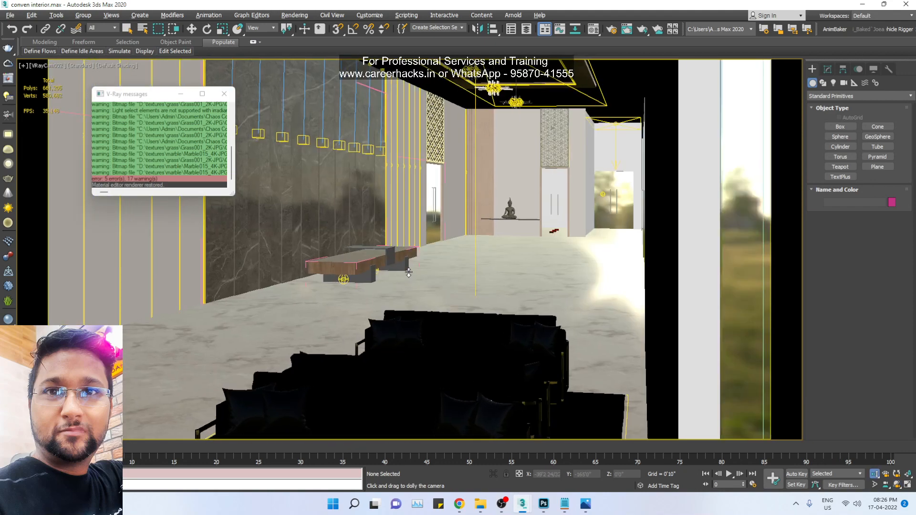
middle_click_drag(406, 274, 476, 292)
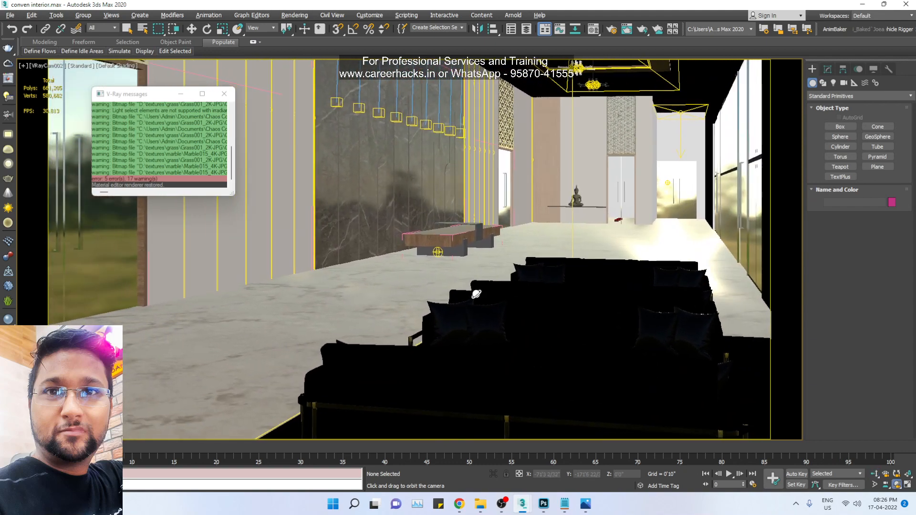
right_click(476, 293)
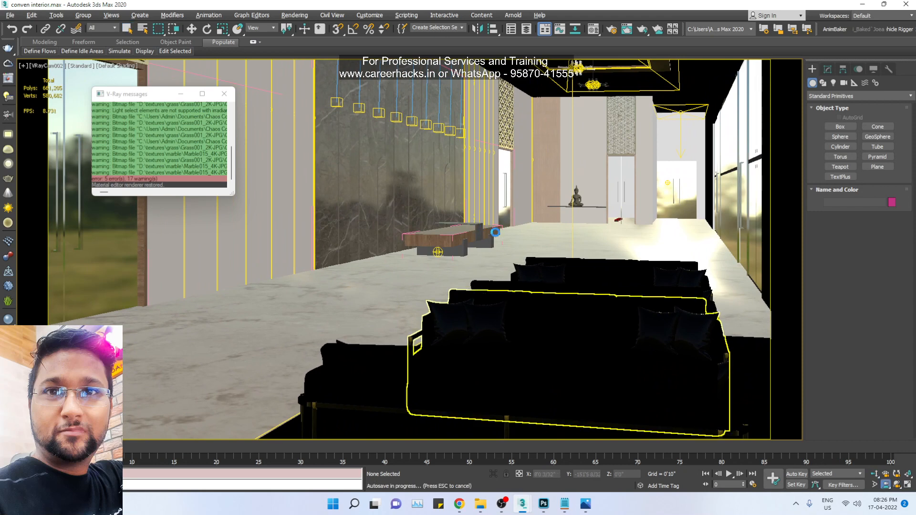
middle_click_drag(506, 245, 516, 182)
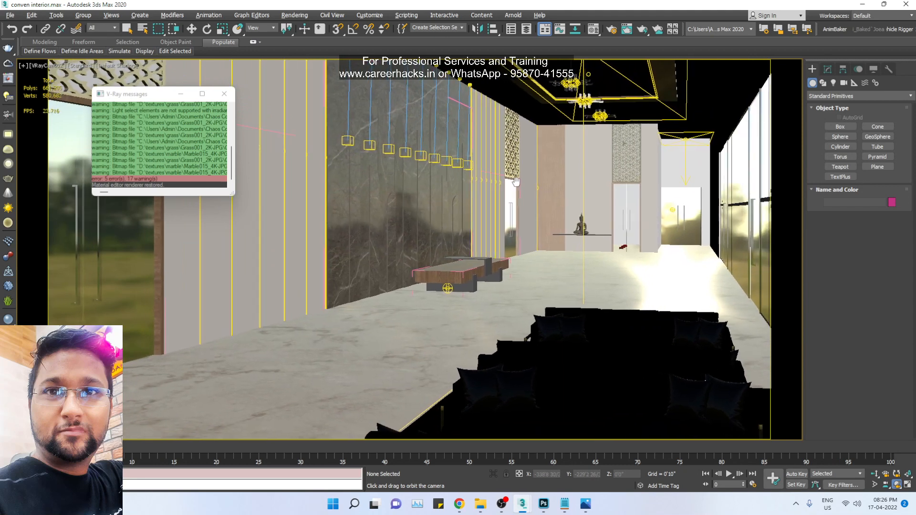
right_click(516, 182)
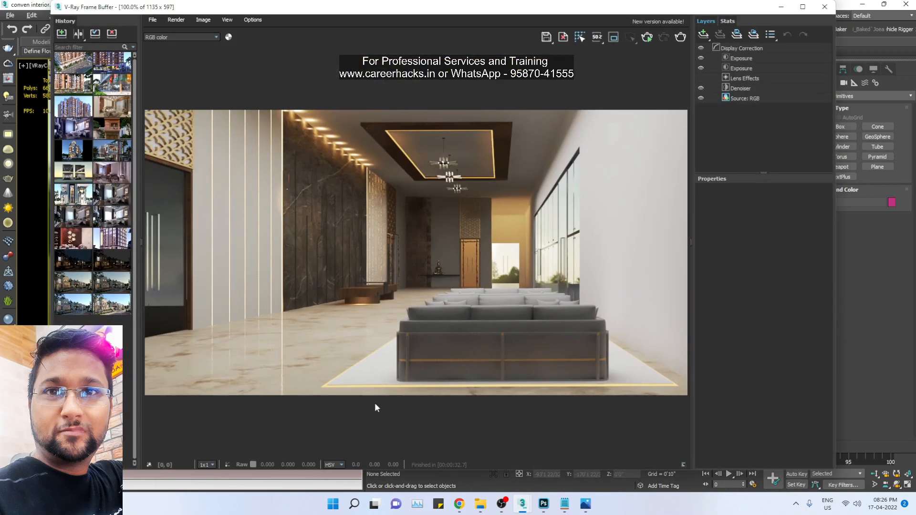
Step: Test-render the interior from the adjusted camera angle and stop the render
left_click(646, 38)
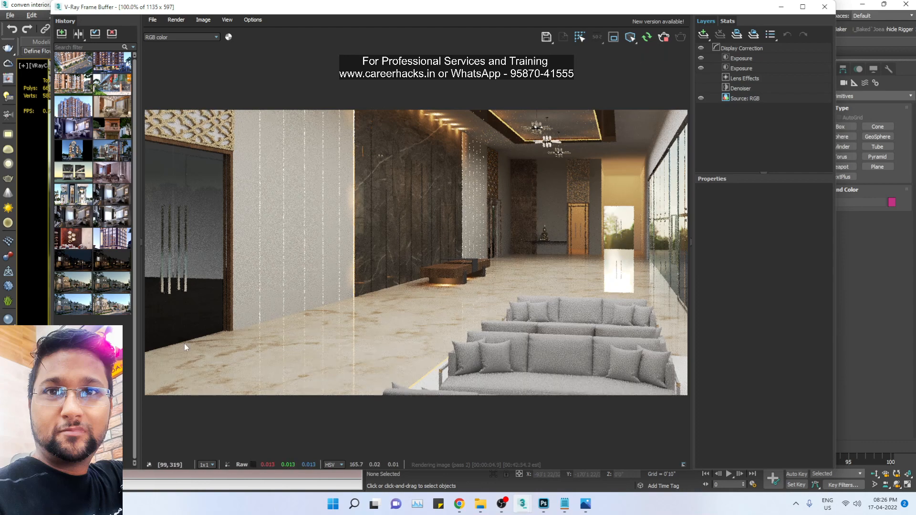
left_click(664, 38)
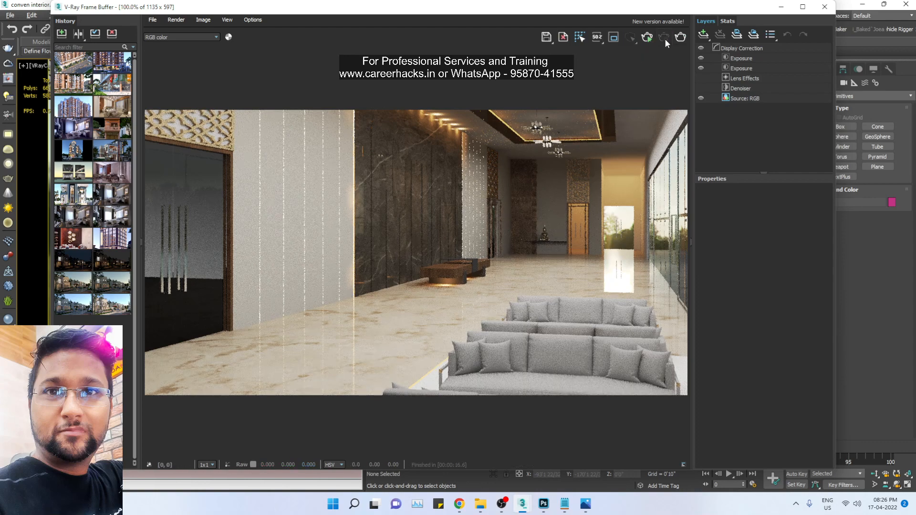
Step: Pick the foreground glass door's material from the scene into the Material Editor
left_click(781, 7)
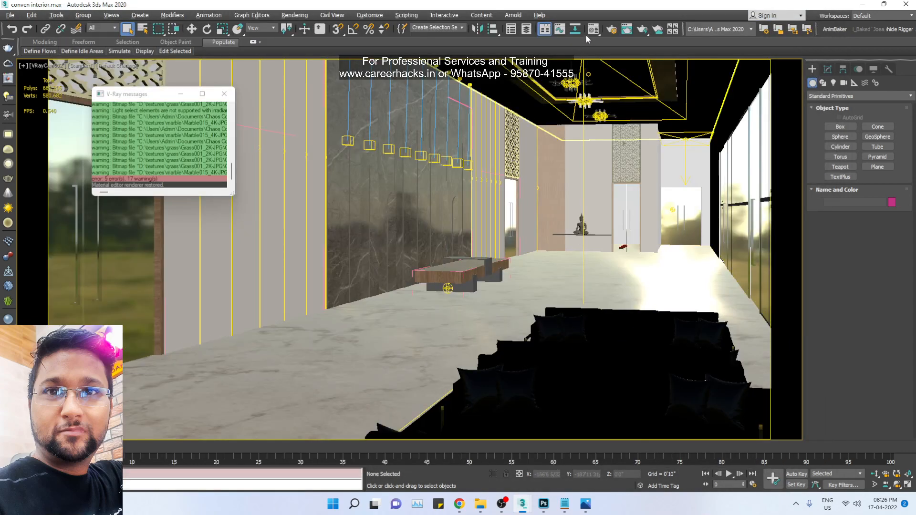
left_click(596, 32)
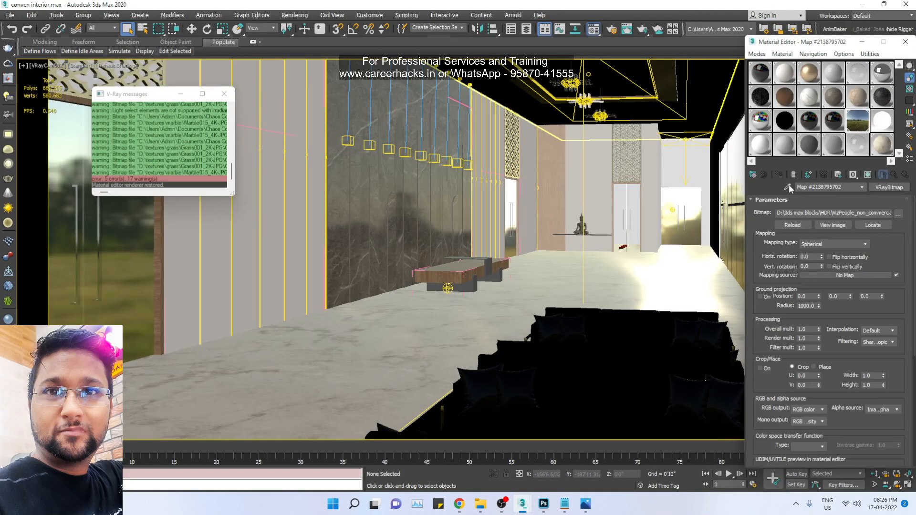
left_click(789, 186)
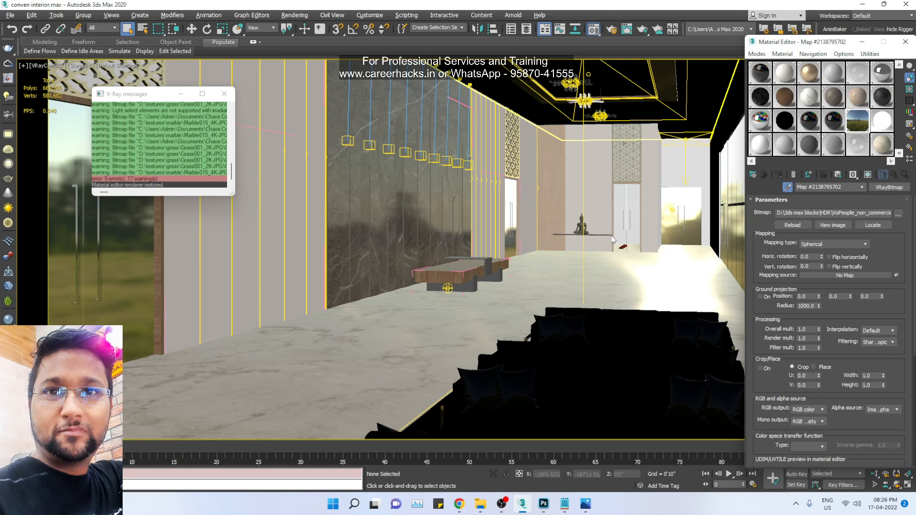
left_click(140, 266)
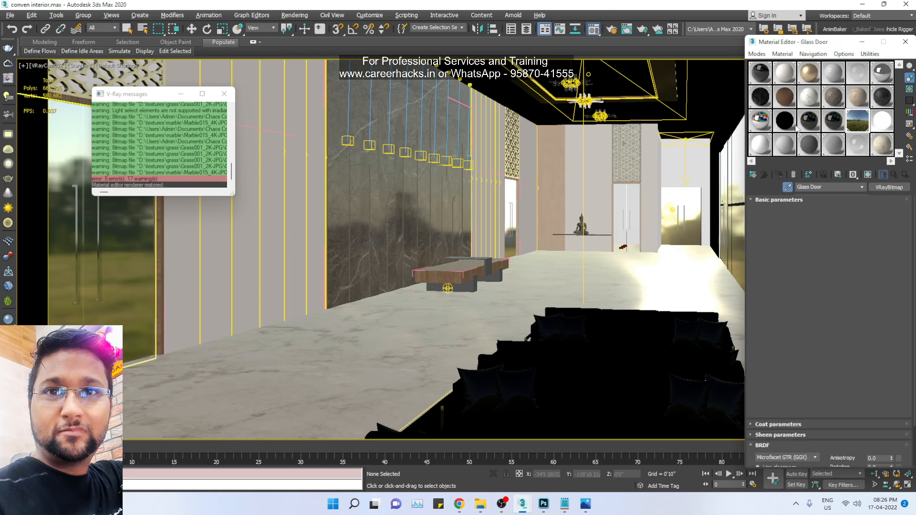
left_click_drag(805, 45, 645, 43)
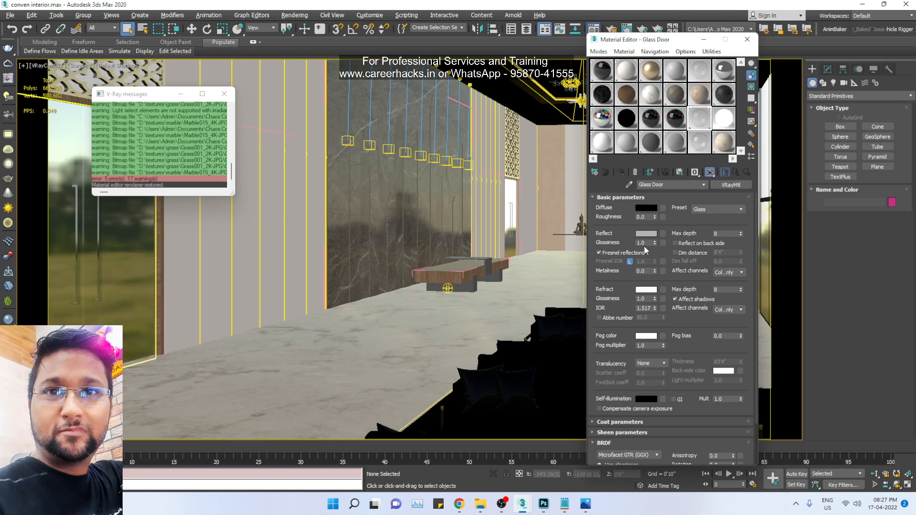
Step: Set the Glass Door material's reflection glossiness to 0.6 and test-render a region over the door handles
left_click(641, 243)
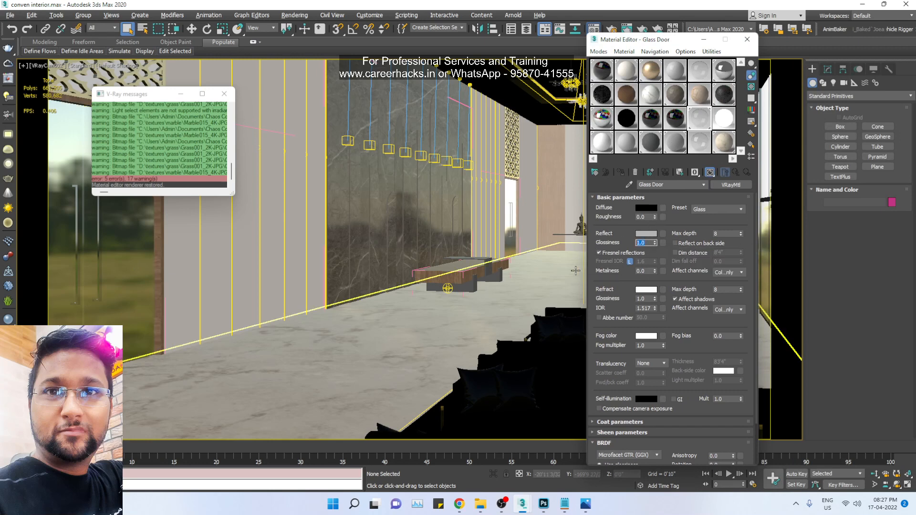
type(".6")
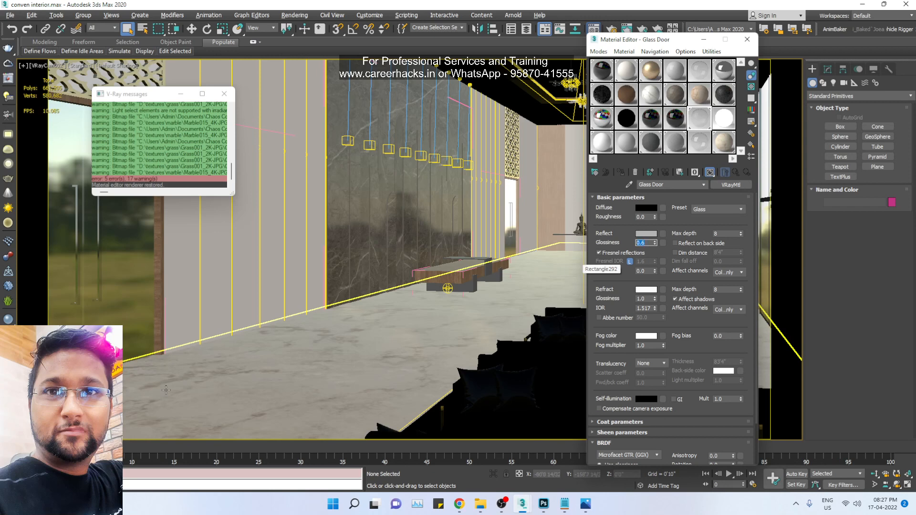
key("alt+Tab")
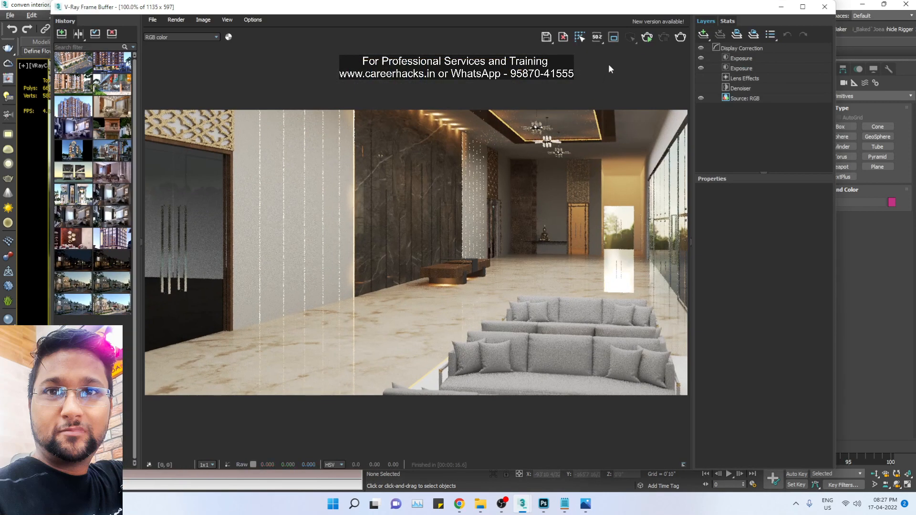
left_click(613, 37)
left_click_drag(242, 257, 144, 304)
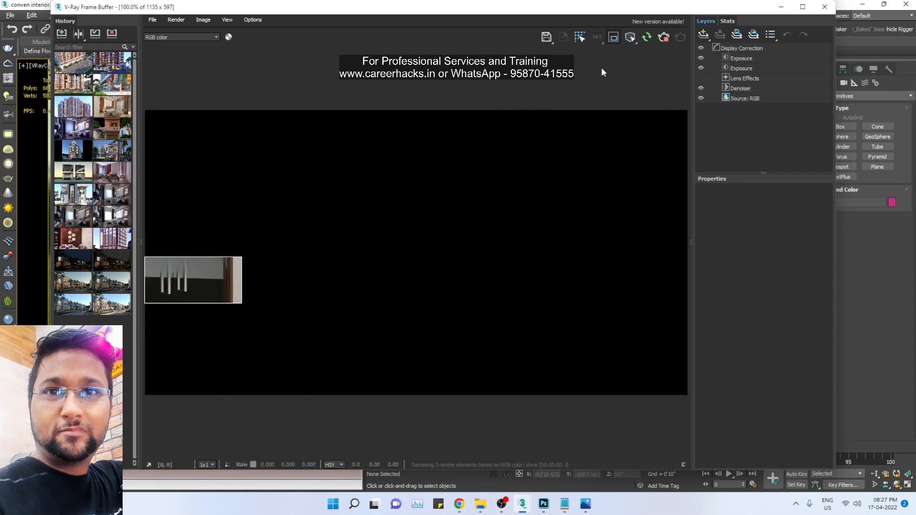
Step: Set the Glass Door material's refraction glossiness to 0.8 and re-render the door region
left_click(781, 6)
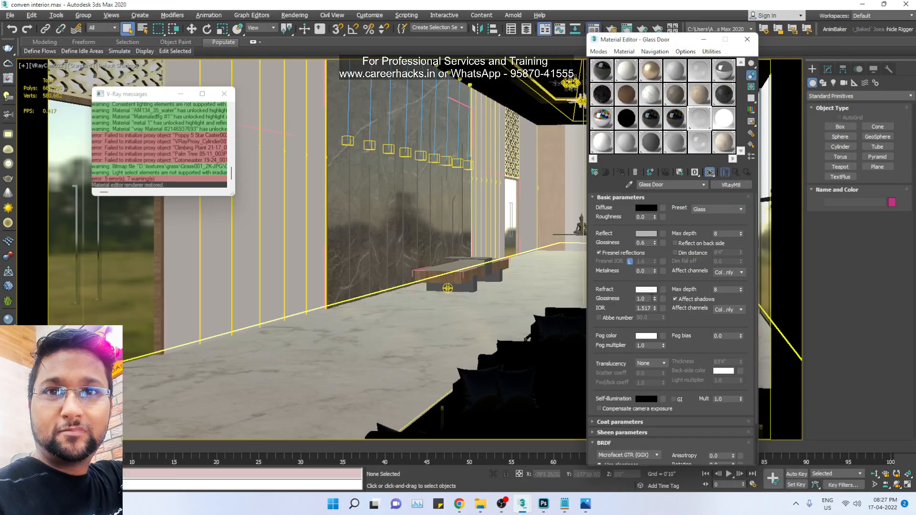
double_click(651, 298)
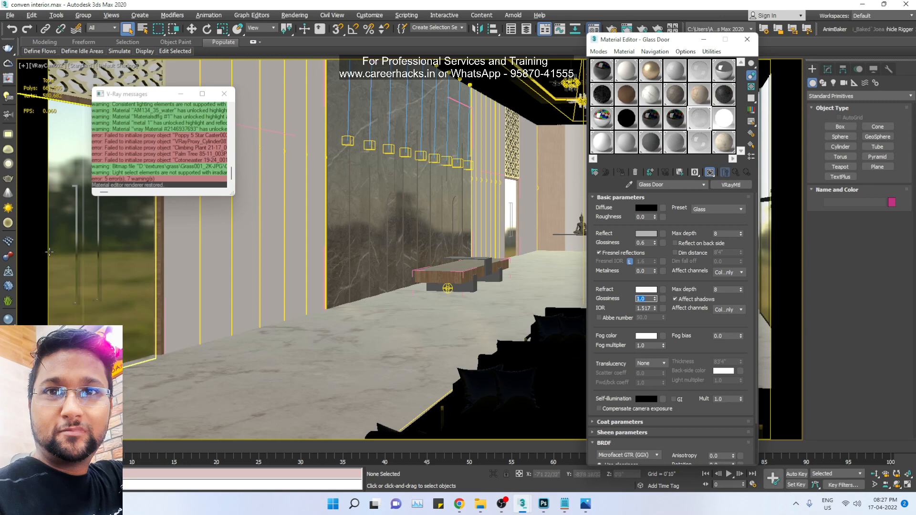
type(".8")
key("shift+q")
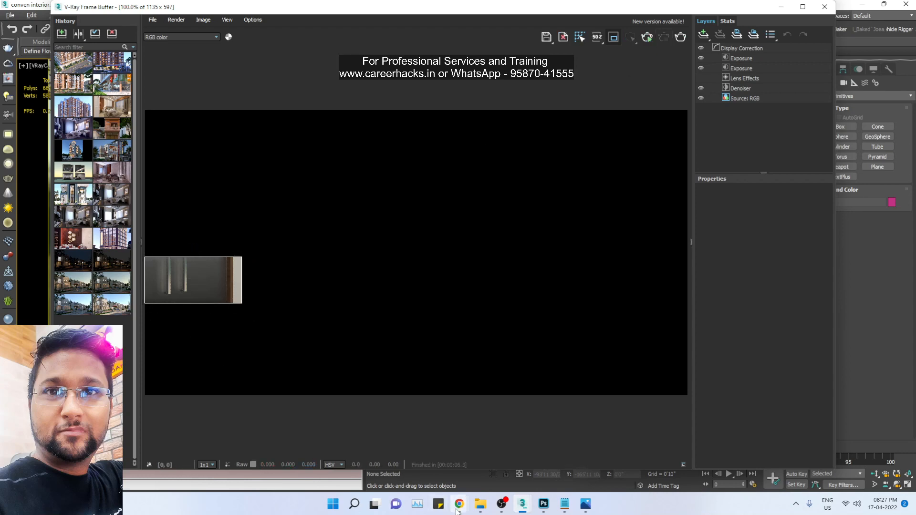
Step: Switch to Chrome and search Google Images for "glass door"
mouse_move(459, 503)
left_click(466, 476)
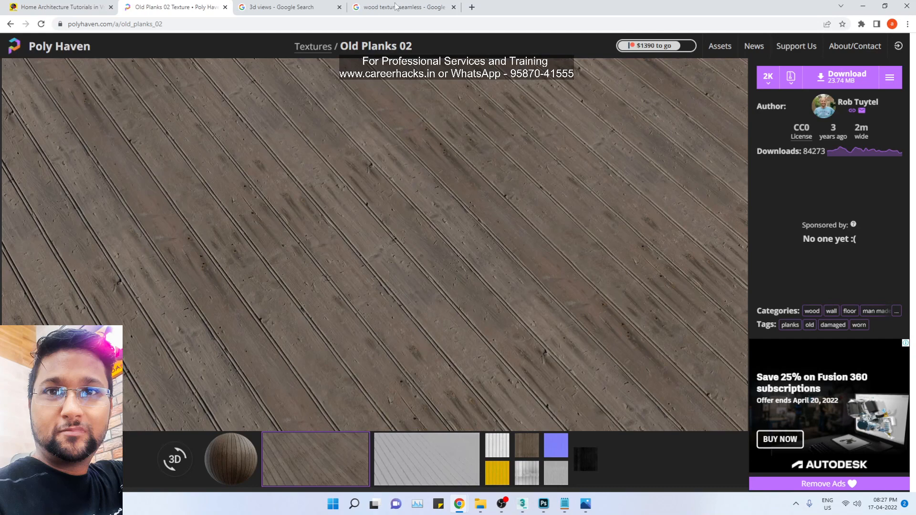
left_click(275, 6)
left_click(382, 7)
left_click_drag(264, 53, 15, 51)
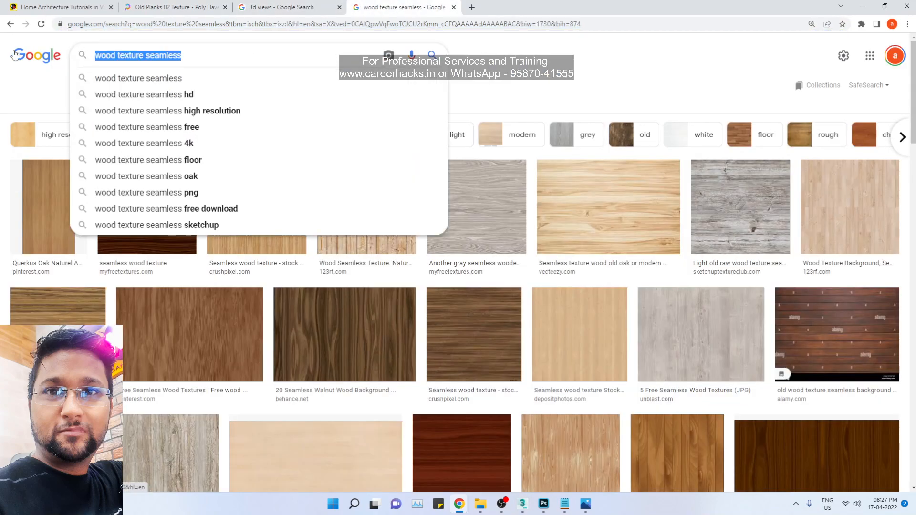
type("glass tdoor")
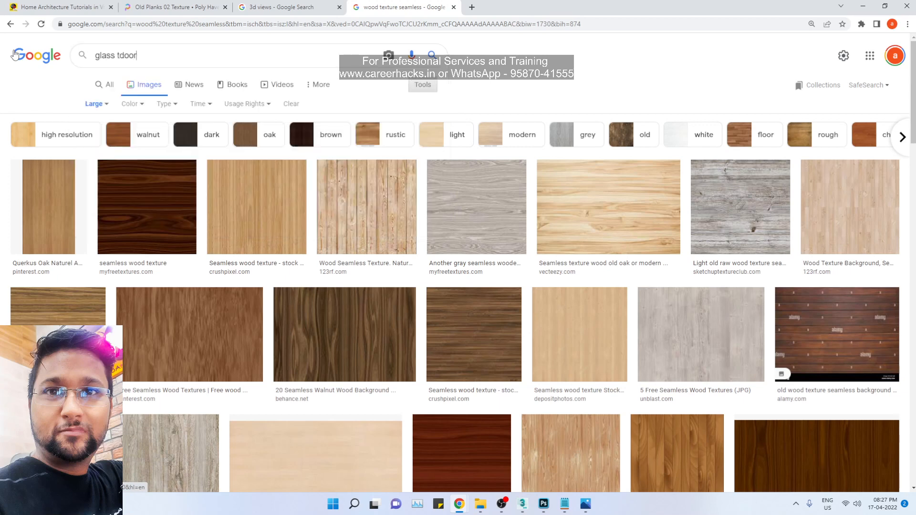
key("Return")
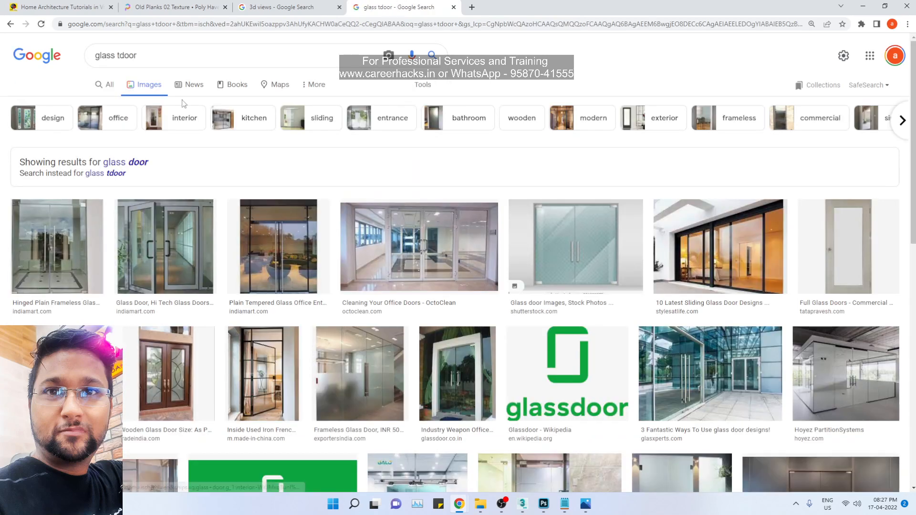
double_click(127, 55)
type("door")
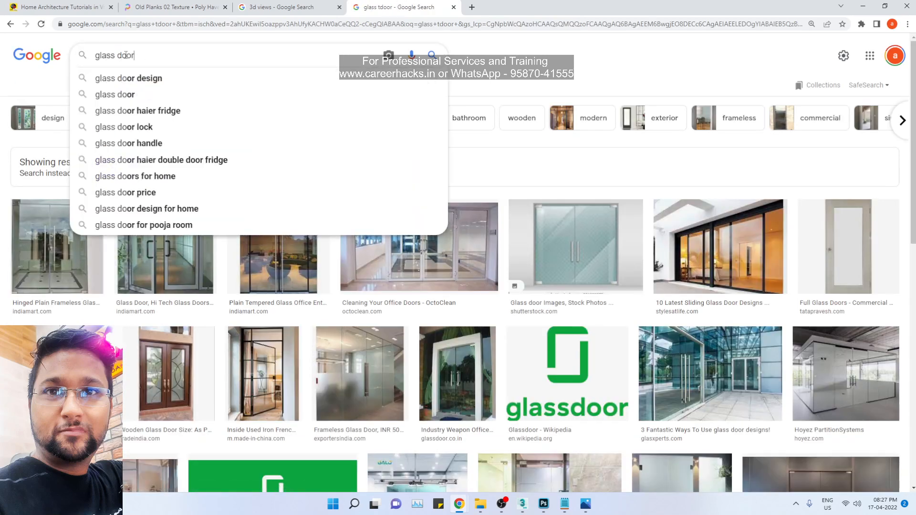
key("Return")
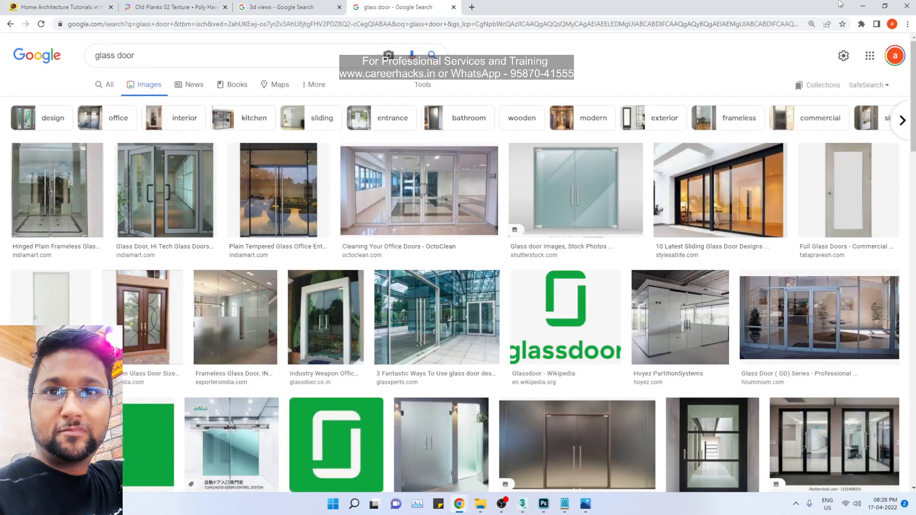
Step: Browse the glass door image results and open the Pinterest etched double-door image in a new tab
key("alt+Tab")
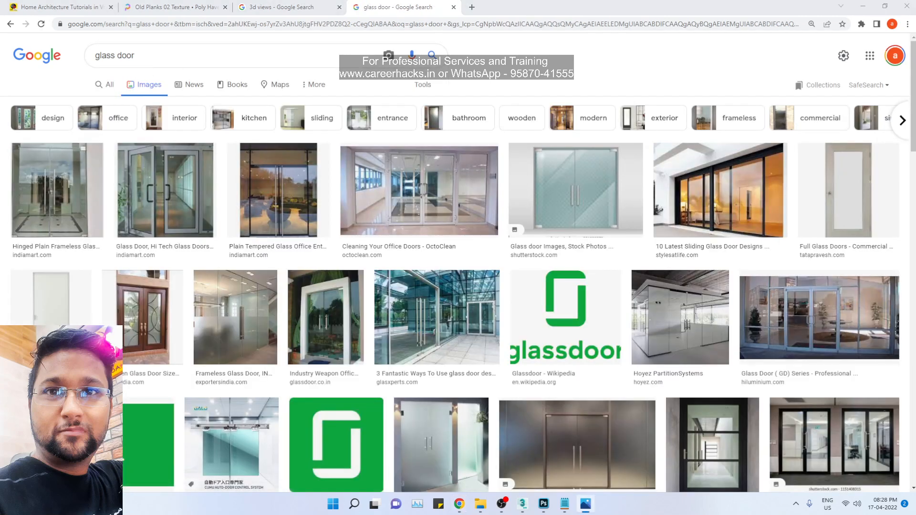
scroll(358, 296, "down", 2)
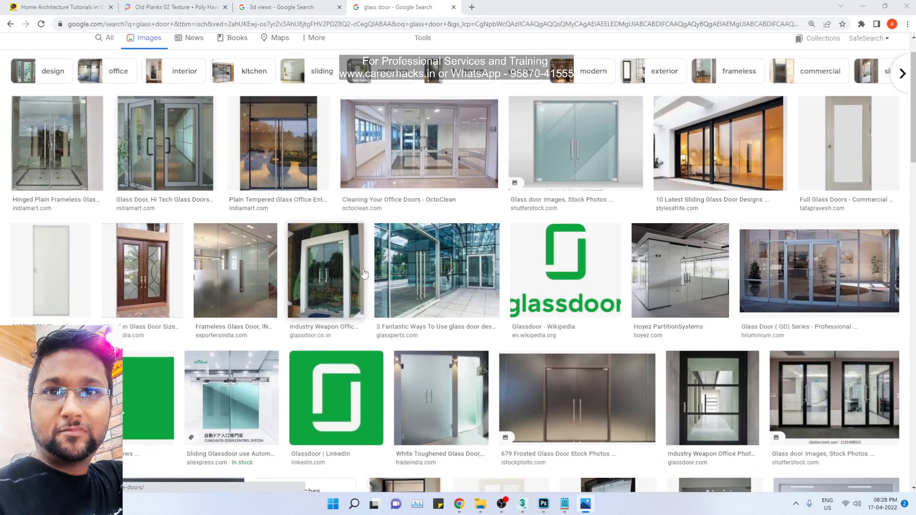
scroll(359, 296, "down", 4)
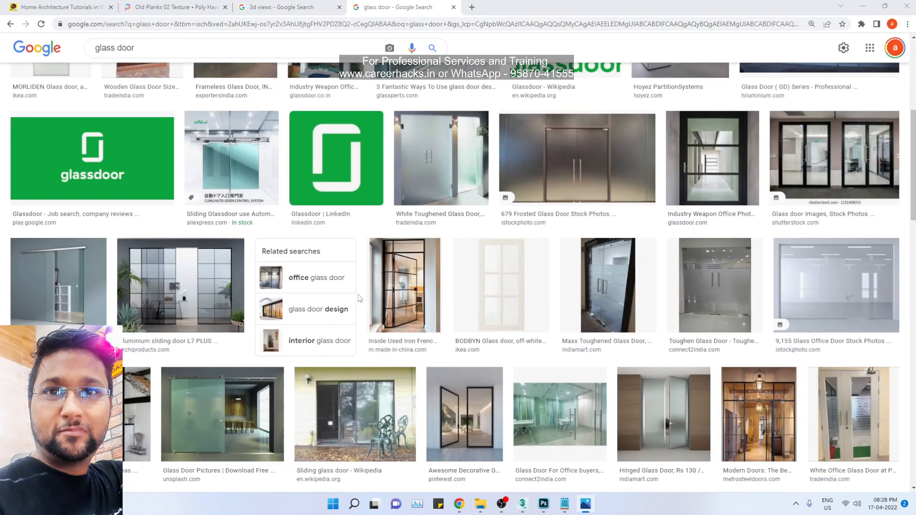
scroll(360, 298, "down", 3)
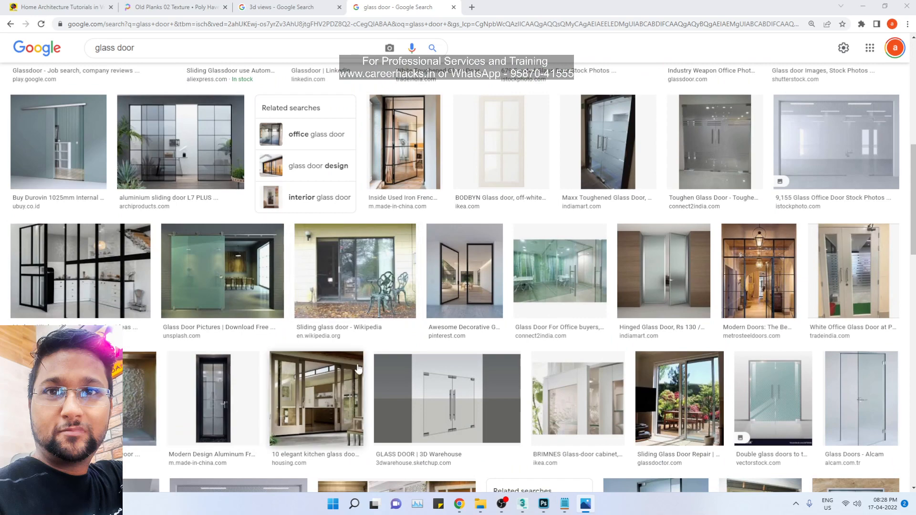
scroll(359, 368, "down", 6)
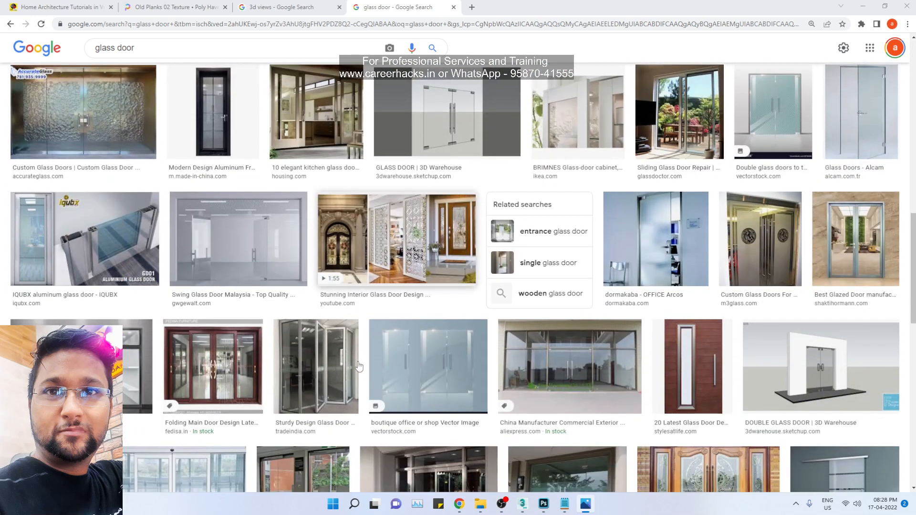
scroll(359, 366, "down", 6)
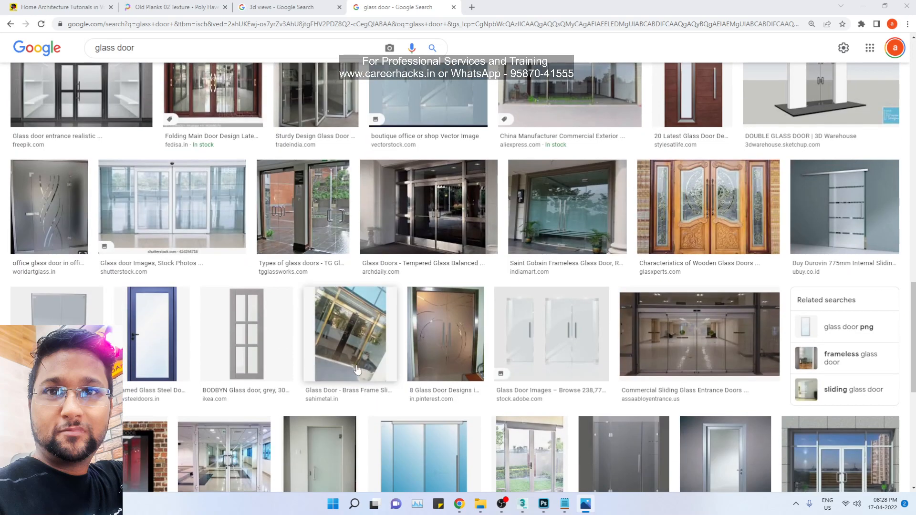
scroll(436, 391, "down", 3)
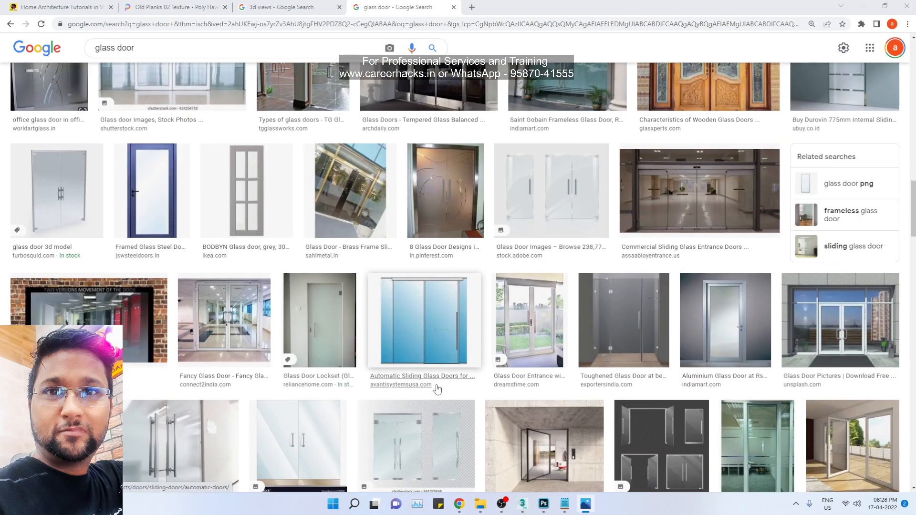
right_click(442, 208)
left_click(459, 215)
Step: Open the elDarderyGlass frosted single-door image in a new tab and look through its related images
scroll(446, 351, "down", 3)
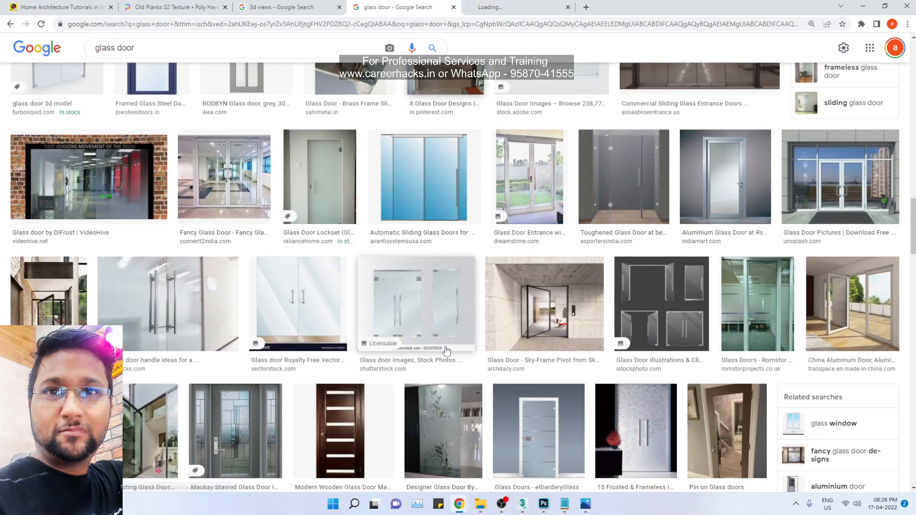
scroll(446, 350, "down", 3)
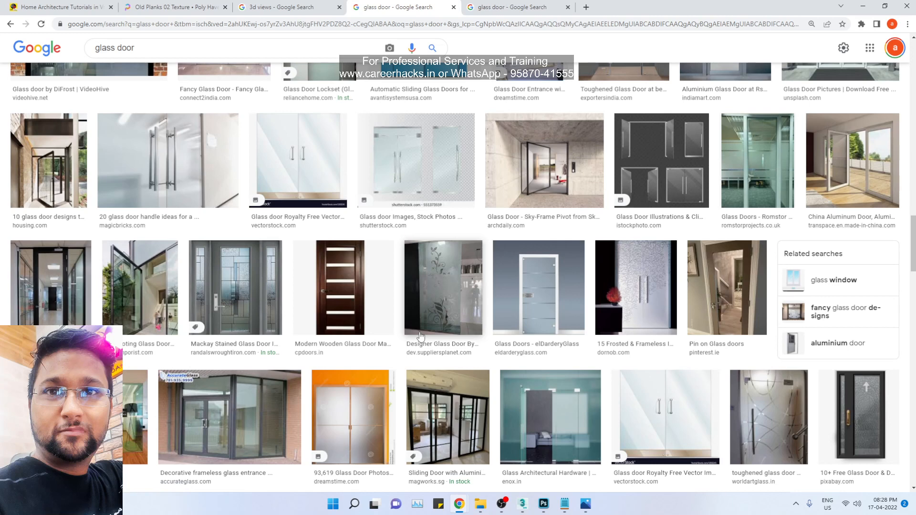
scroll(420, 337, "down", 2)
right_click(551, 212)
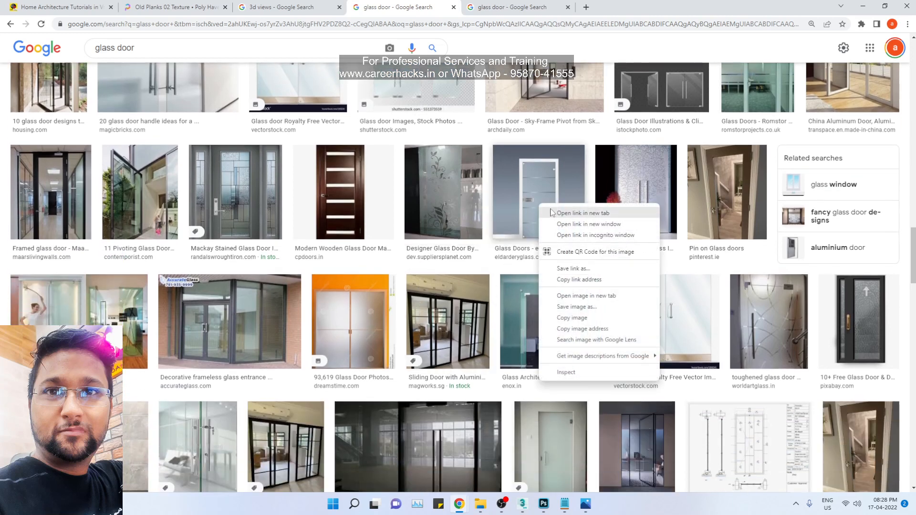
left_click(552, 213)
left_click(628, 7)
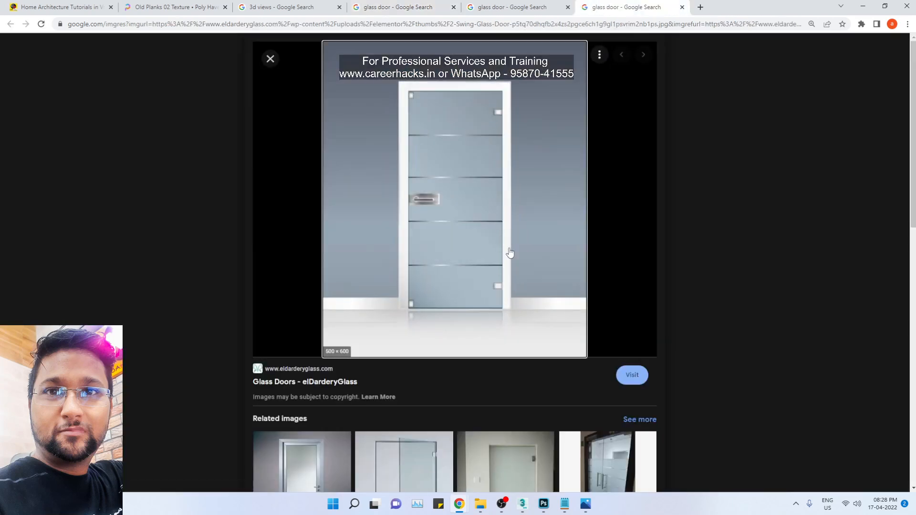
scroll(509, 253, "down", 10)
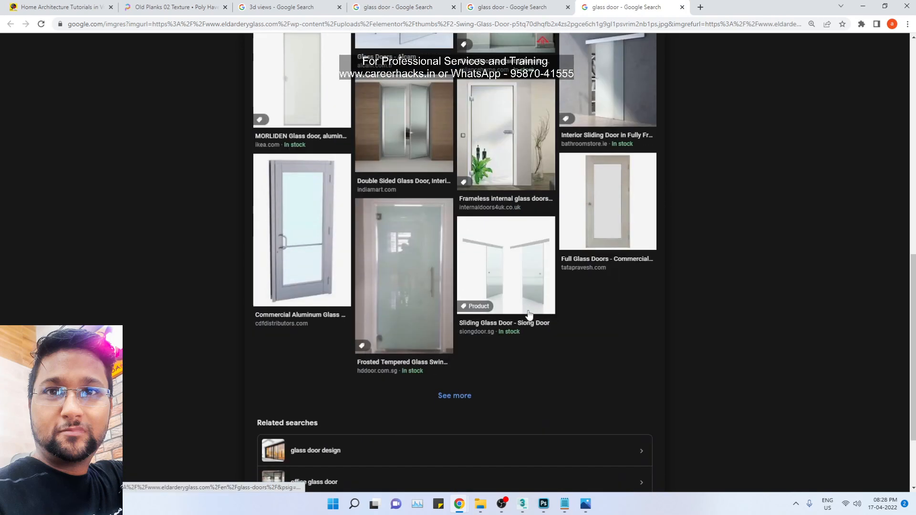
scroll(528, 315, "up", 3)
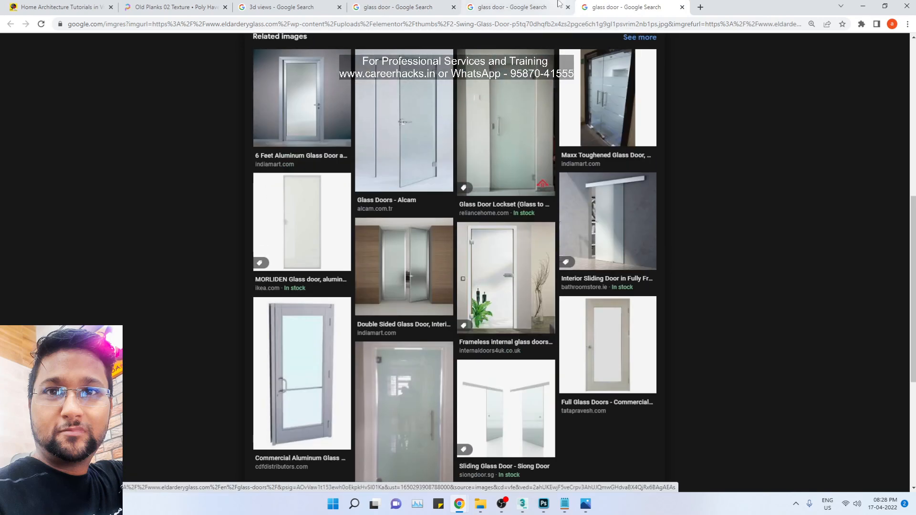
Step: Examine the etched double glass door reference from Pinterest and its related frosted door designs
left_click(529, 7)
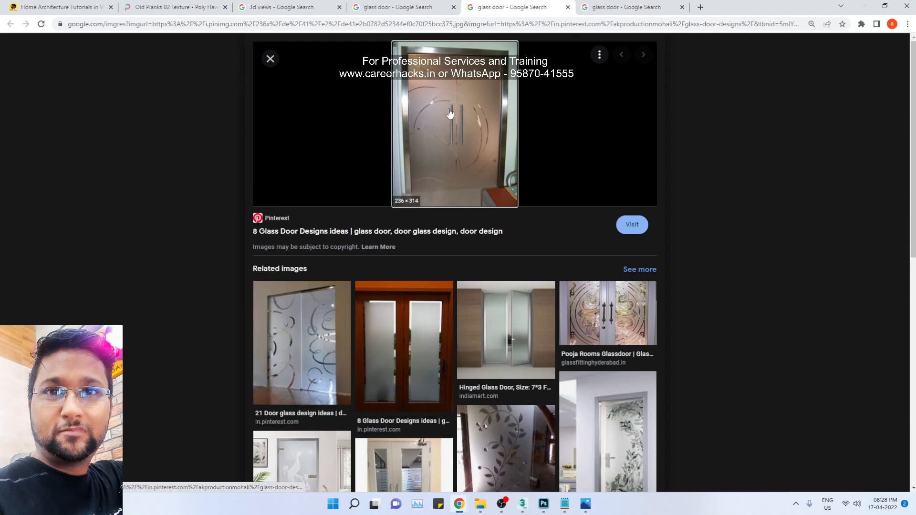
scroll(450, 113, "down", 4)
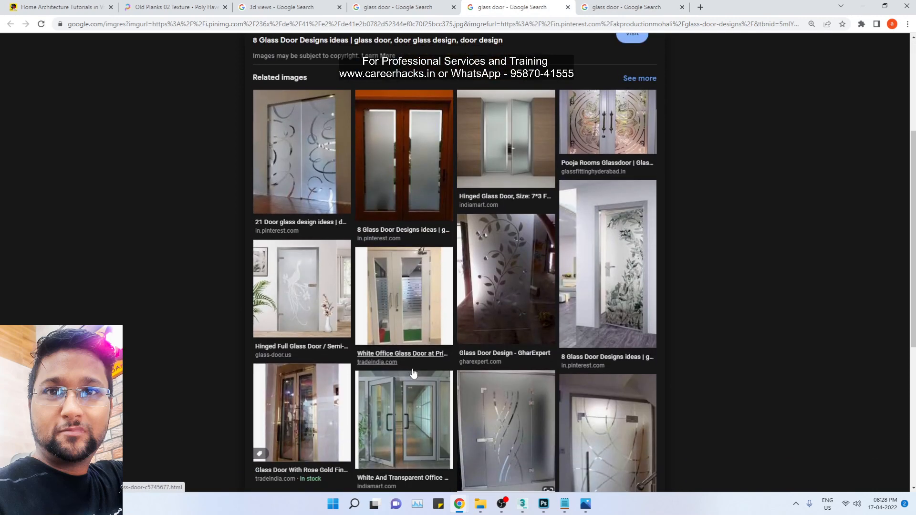
scroll(411, 382, "down", 2)
scroll(419, 403, "up", 2)
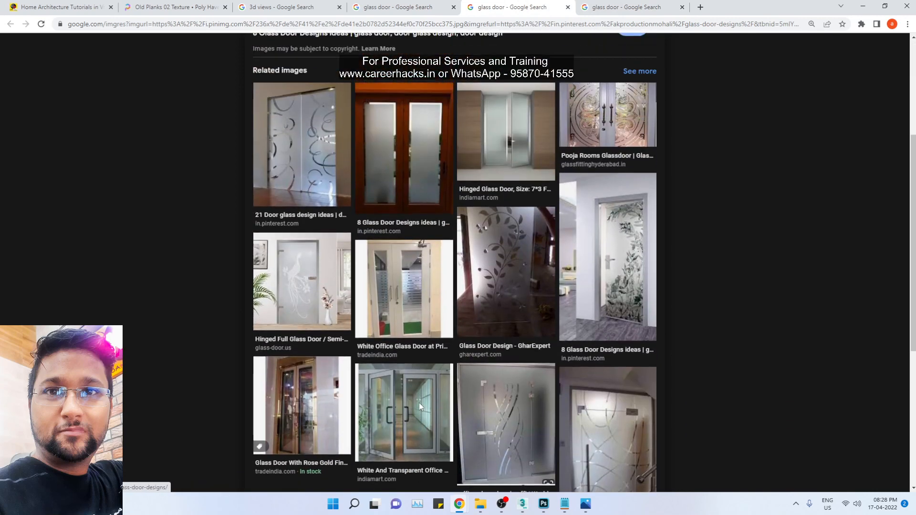
scroll(418, 403, "up", 3)
scroll(421, 407, "up", 1)
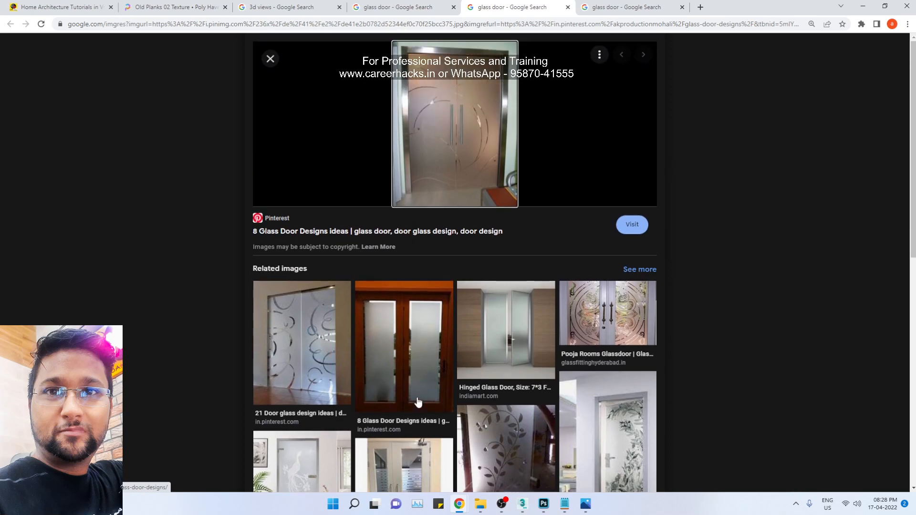
Step: Open the Frosted Tempered Glass Swing door image from the elDarderyGlass related images in a new tab and return to the glass door results
key("ctrl+Tab")
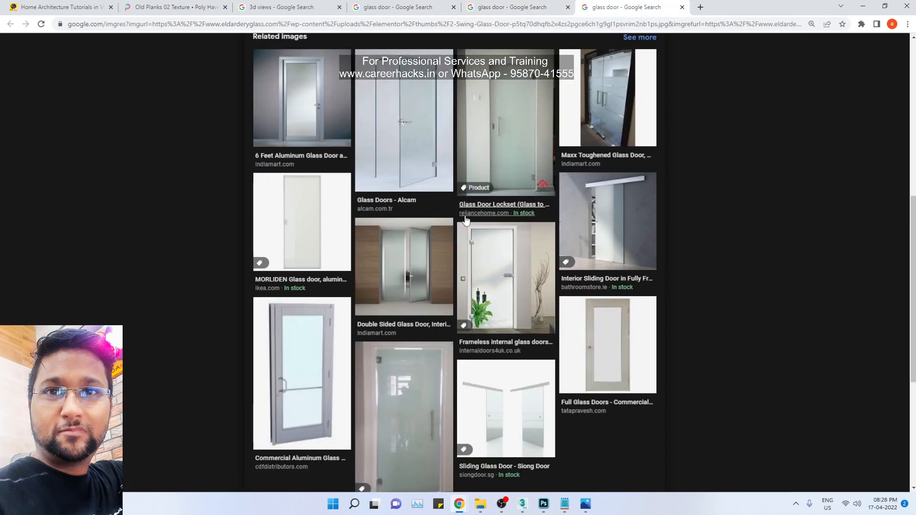
scroll(419, 409, "down", 2)
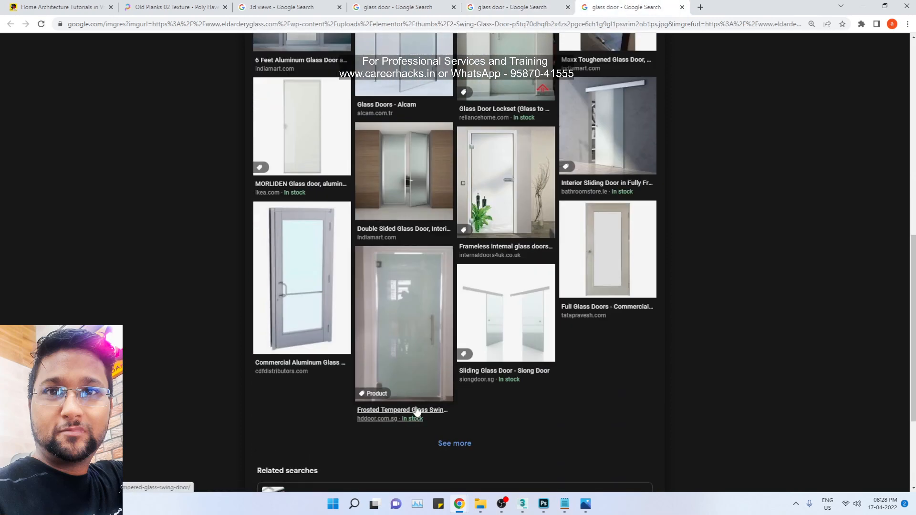
right_click(416, 304)
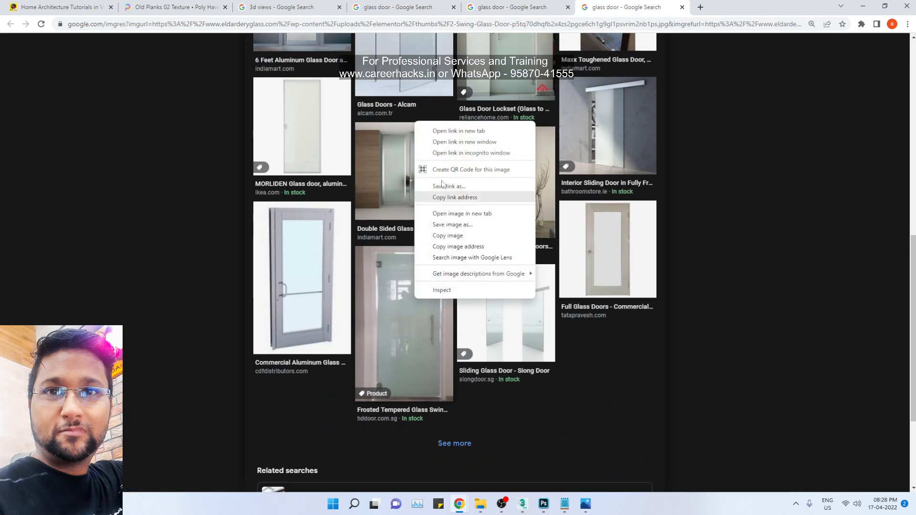
left_click(458, 128)
left_click(393, 6)
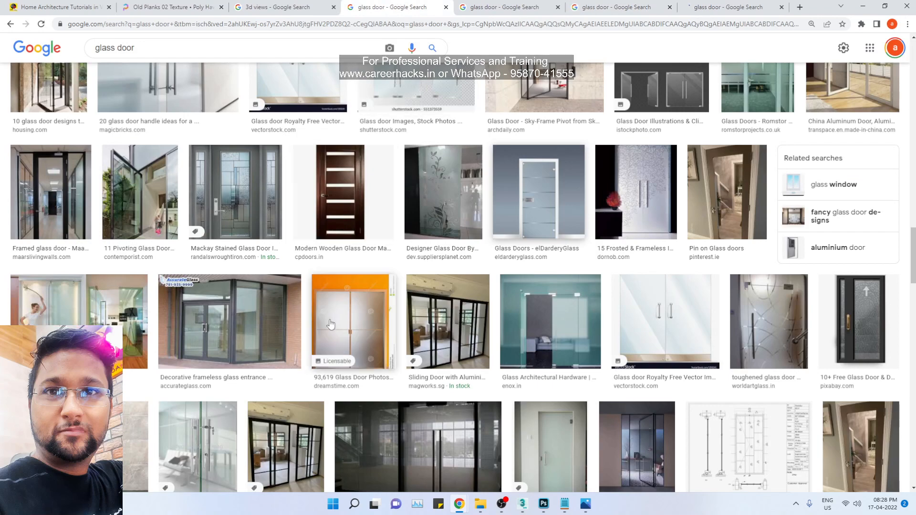
scroll(329, 333, "down", 6)
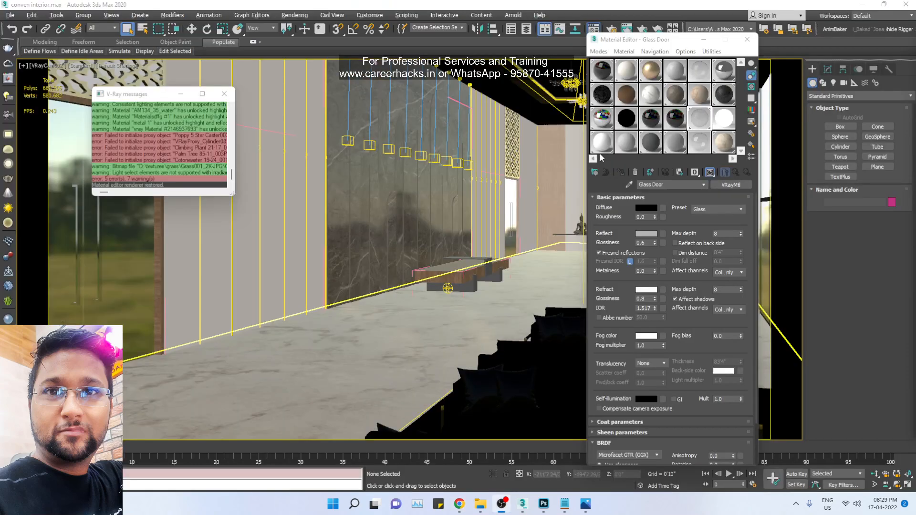
Step: Add a Bitmap map to the diffuse of the Glass Door material
left_click(629, 185)
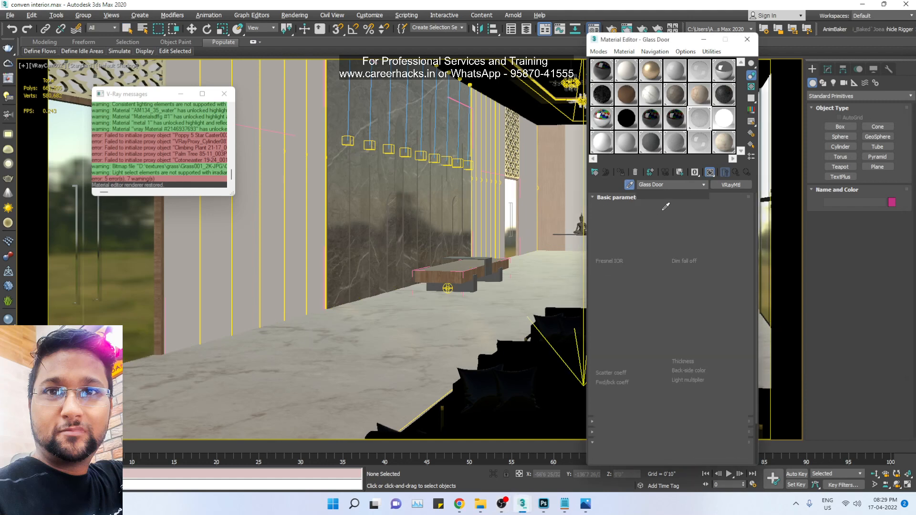
left_click(663, 208)
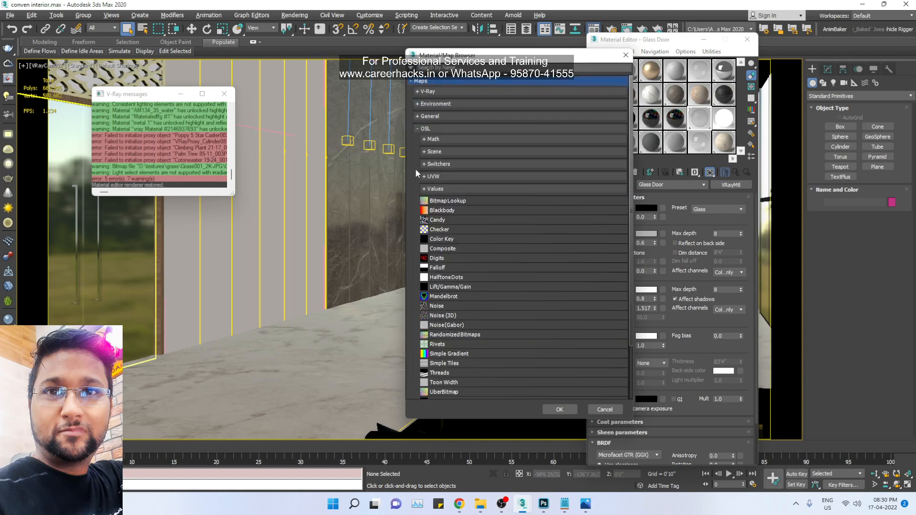
left_click(424, 129)
left_click(428, 116)
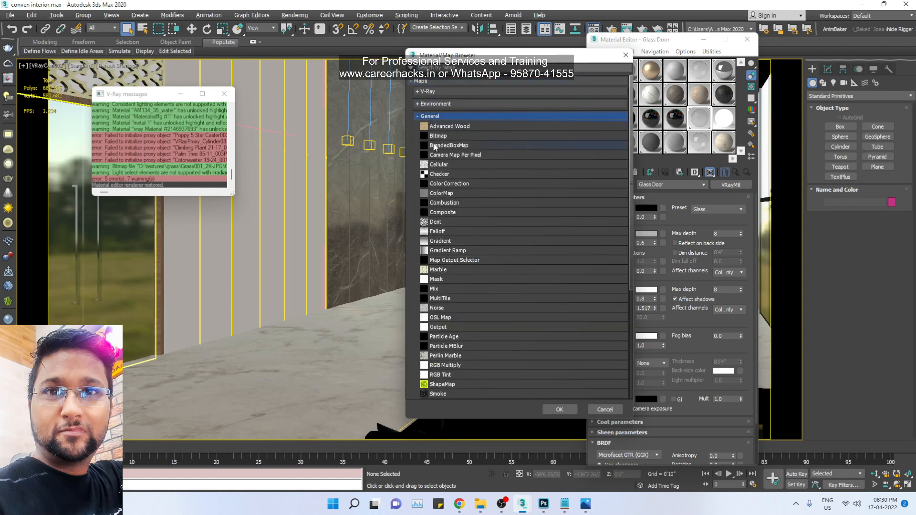
double_click(438, 139)
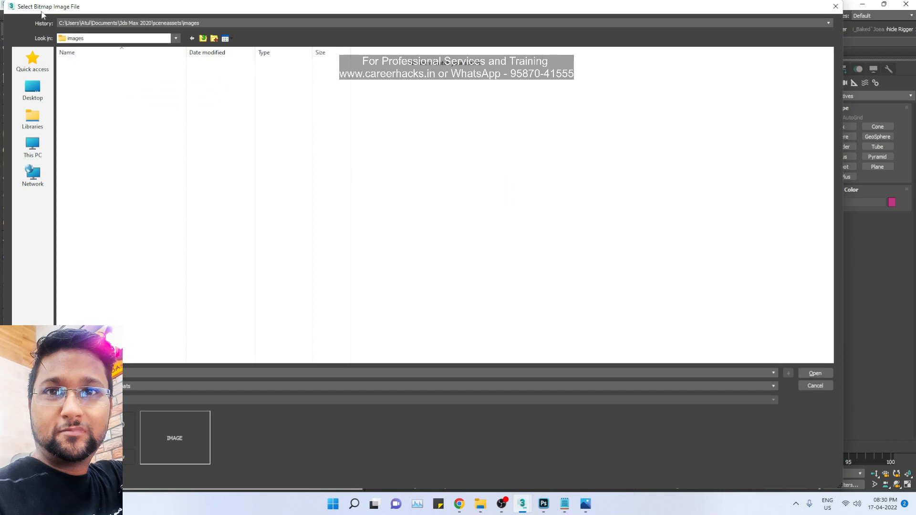
Step: Load the Single-Swing-Door-With-Frosted-Tempered-Glass.jpg image from the convention karimnagar project's maps folder as the bitmap
left_click(99, 24)
left_click(134, 39)
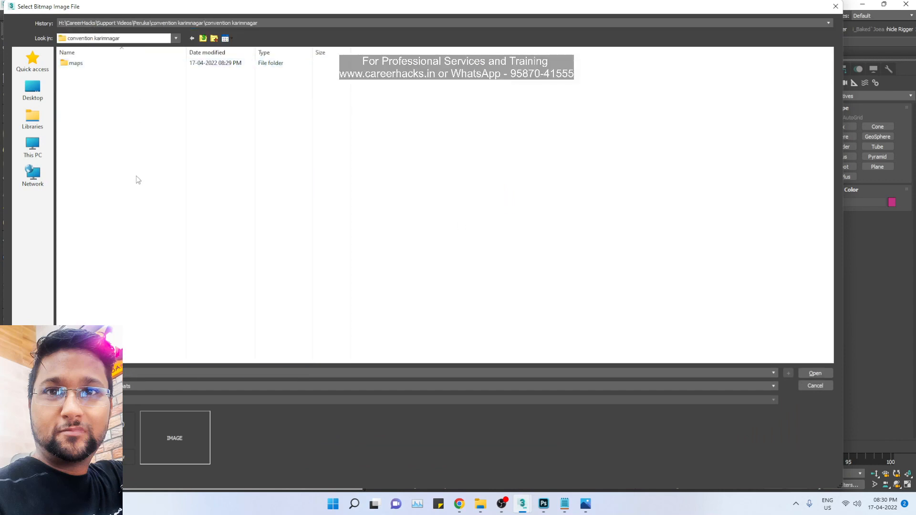
double_click(79, 63)
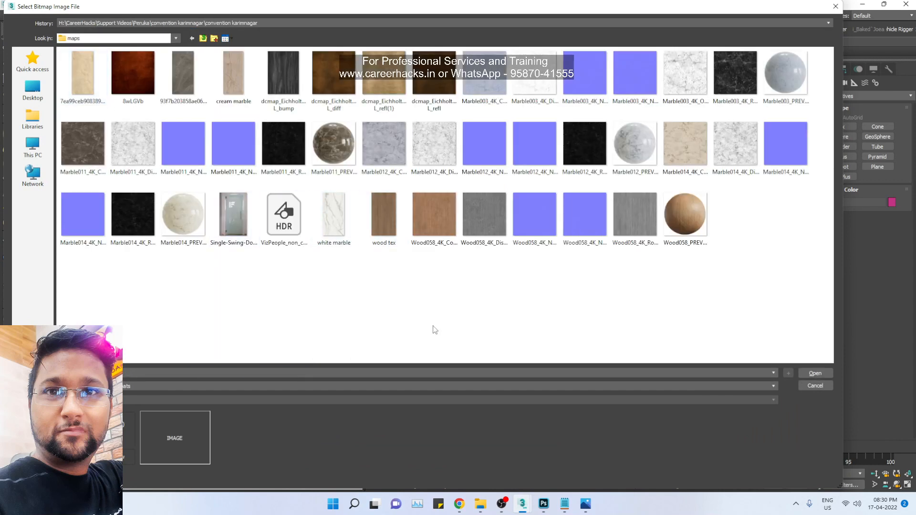
double_click(237, 232)
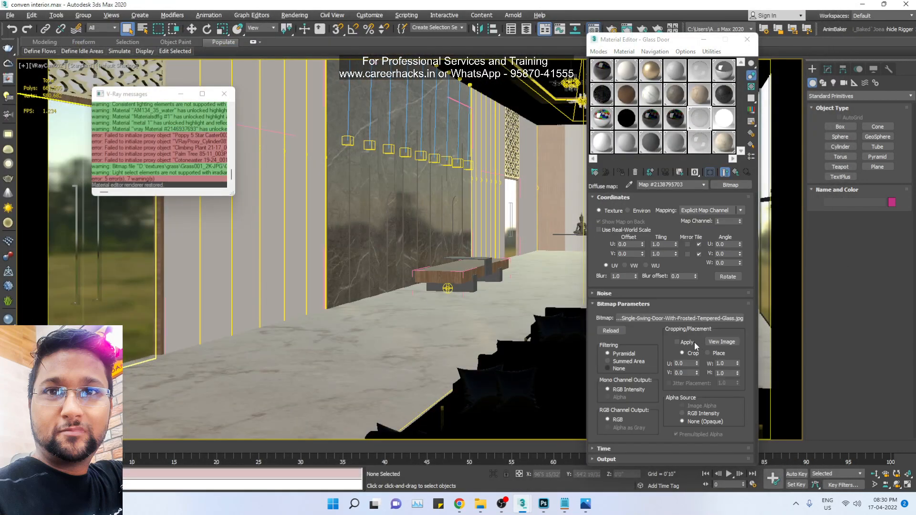
Step: Crop the door bitmap to its clean glass area at about U 0.271, V 0.055, W 0.493, H 0.895, and return to the Glass Door material
left_click(687, 342)
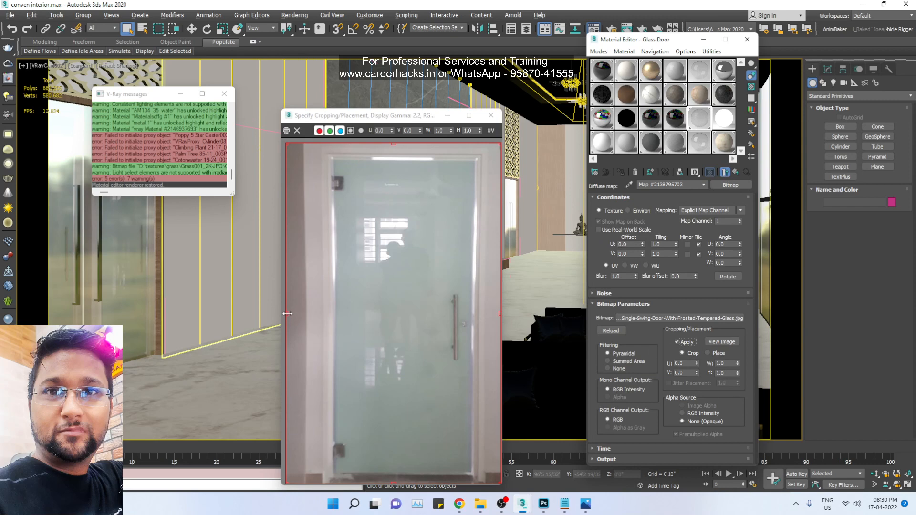
left_click_drag(287, 313, 334, 314)
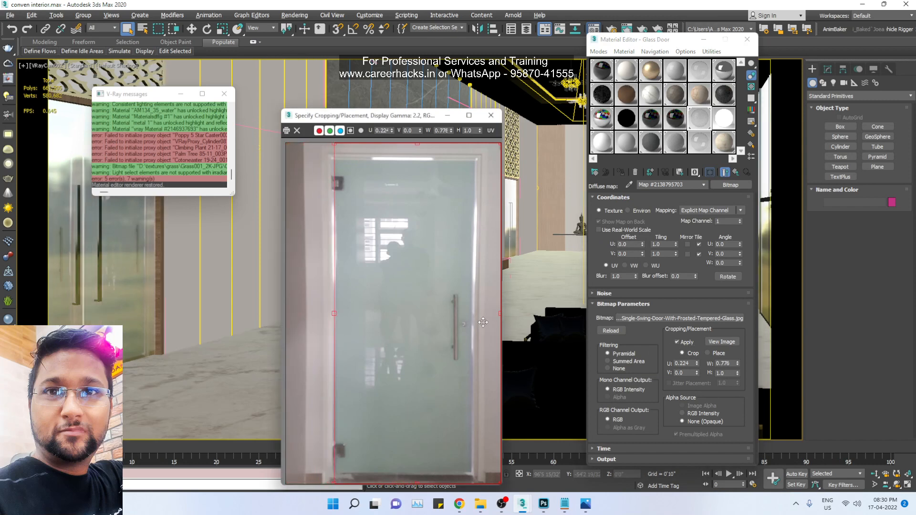
left_click_drag(501, 313, 451, 314)
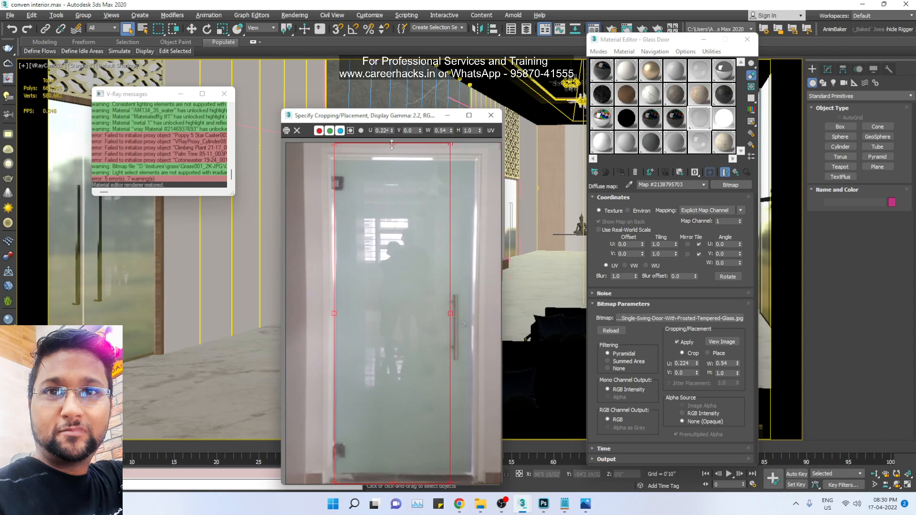
left_click_drag(392, 144, 392, 162)
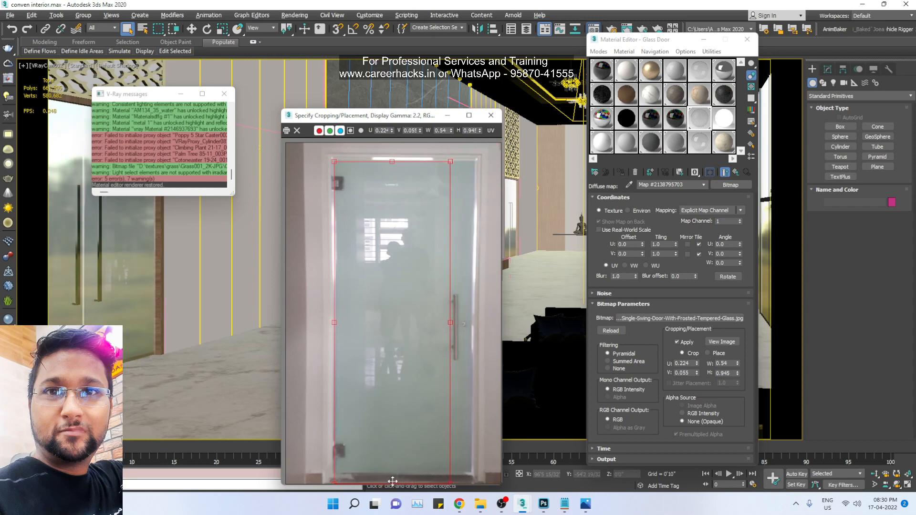
left_click_drag(392, 484, 394, 467)
left_click_drag(336, 313, 344, 313)
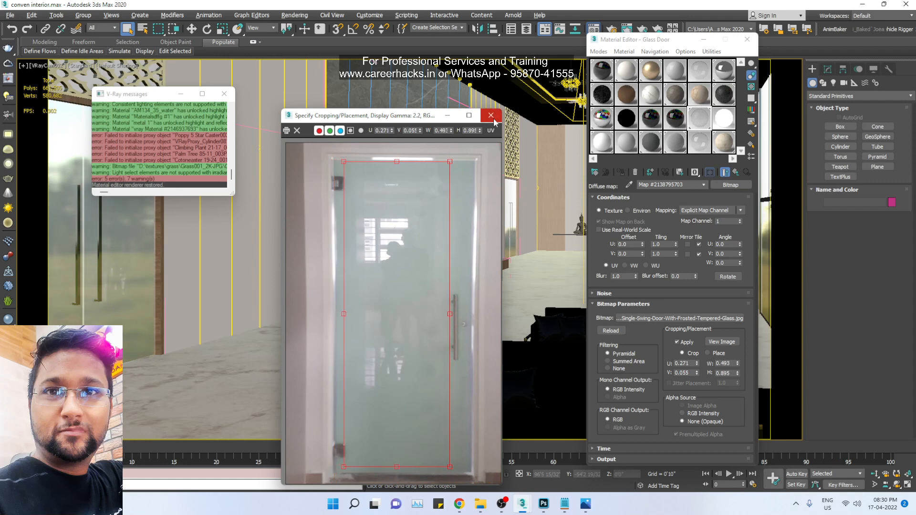
left_click(491, 115)
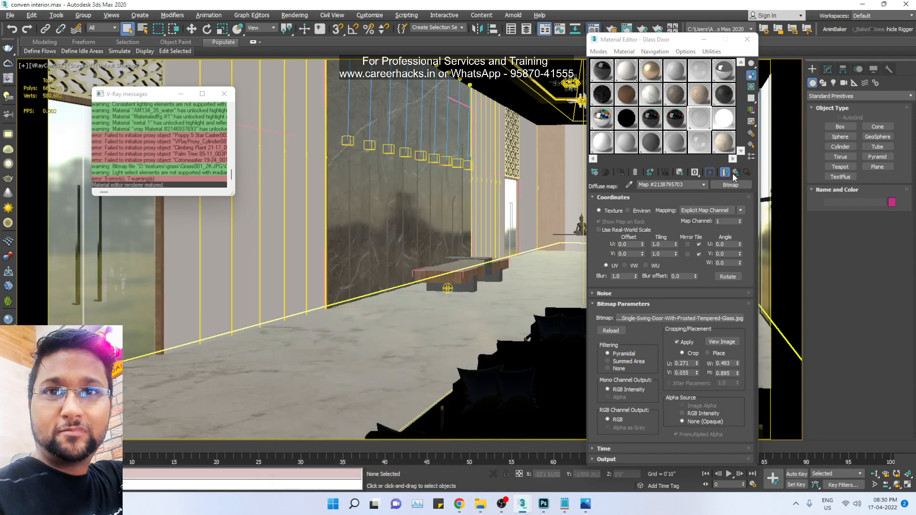
left_click(730, 173)
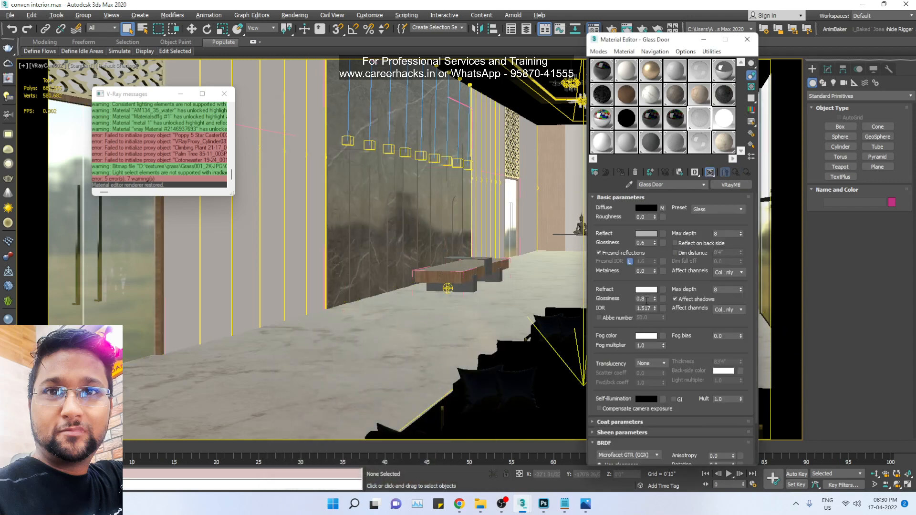
Step: Darken the Glass Door material's refraction colour to a grey with value 84
left_click(647, 289)
left_click(275, 87)
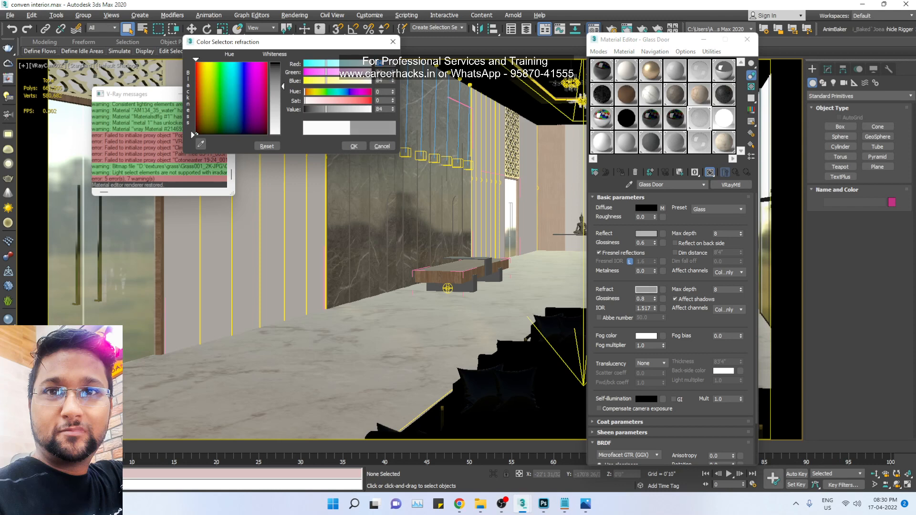
left_click(354, 146)
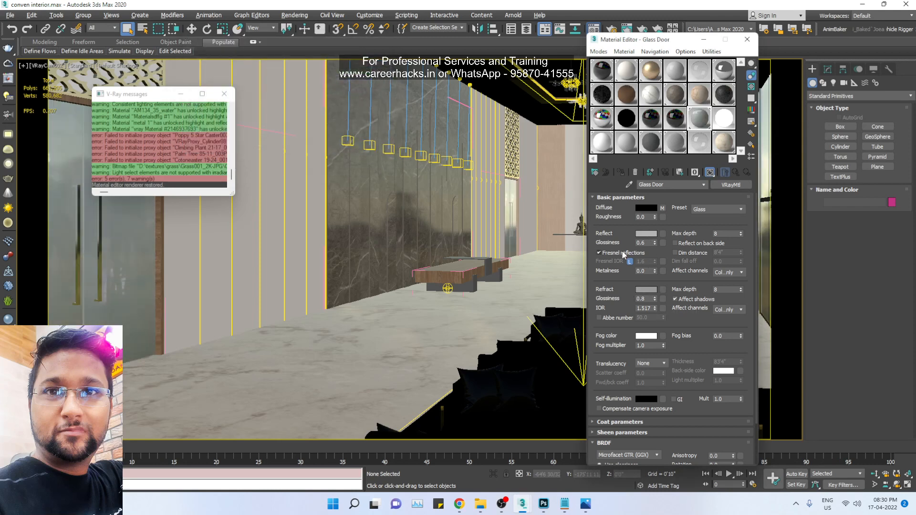
Step: Set the Glass Door's reflection glossiness to 1.0 and lighten its reflection colour to a pale grey
left_click_drag(649, 243, 608, 246)
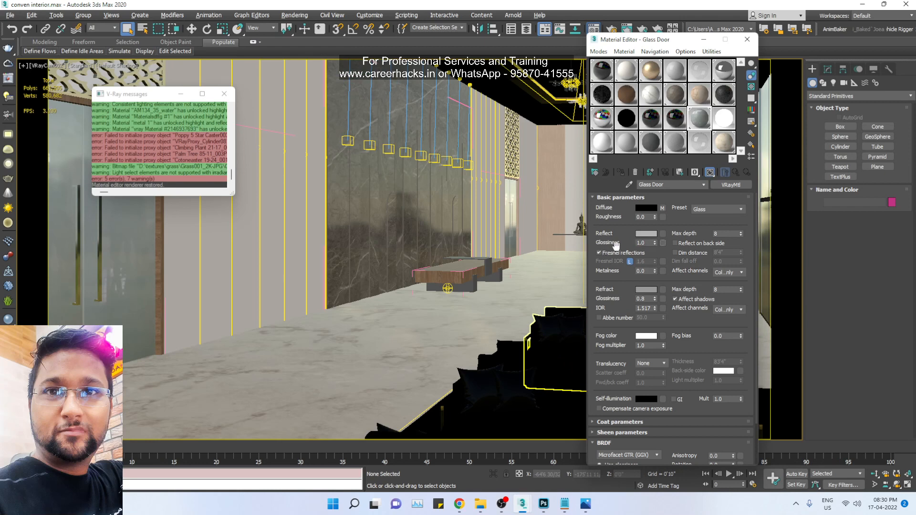
left_click(646, 234)
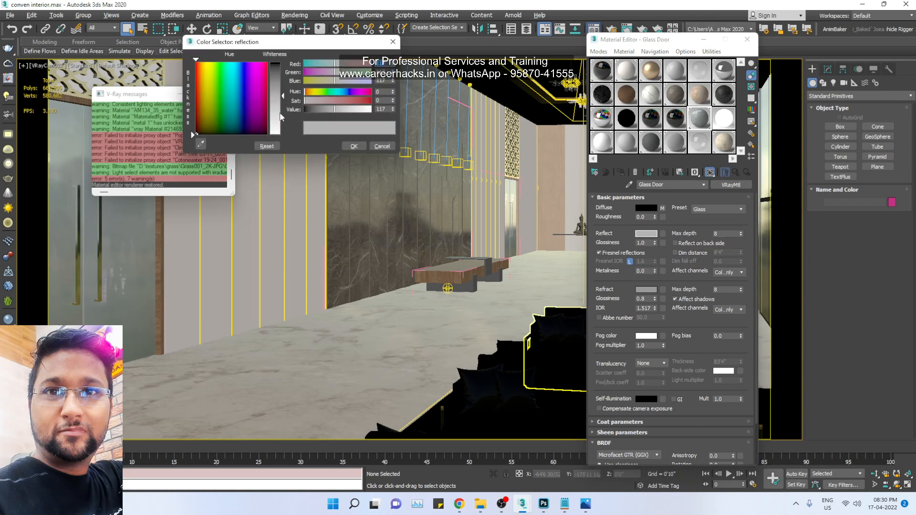
left_click(355, 146)
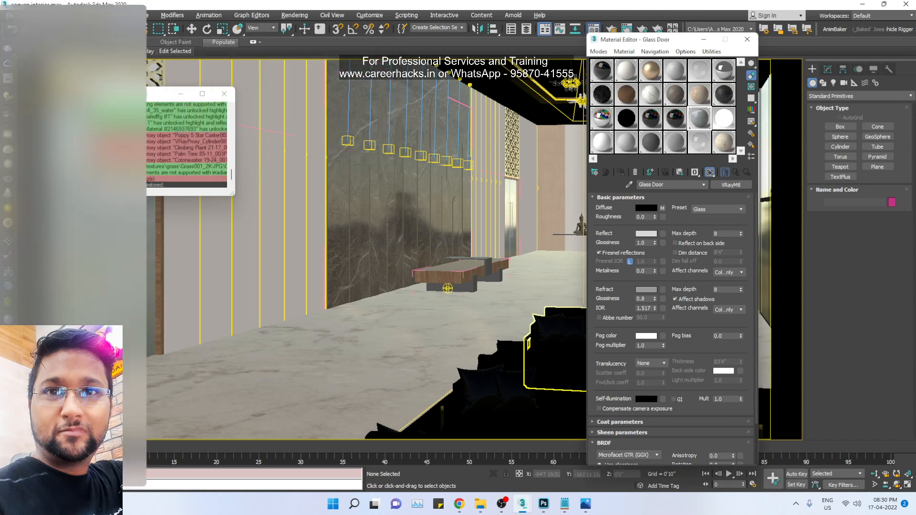
Step: Test-render a region in the V-Ray Frame Buffer and resize it to cover the whole glass double door
left_click(47, 484)
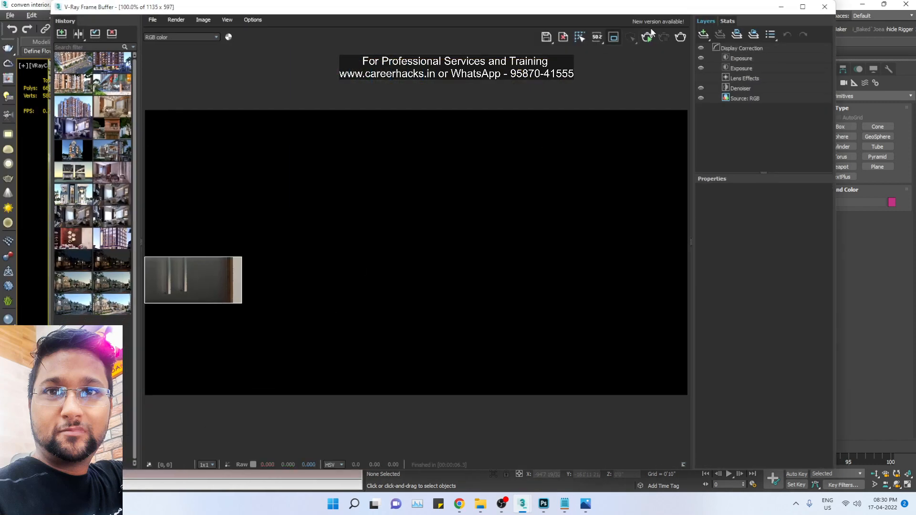
left_click_drag(145, 195, 246, 395)
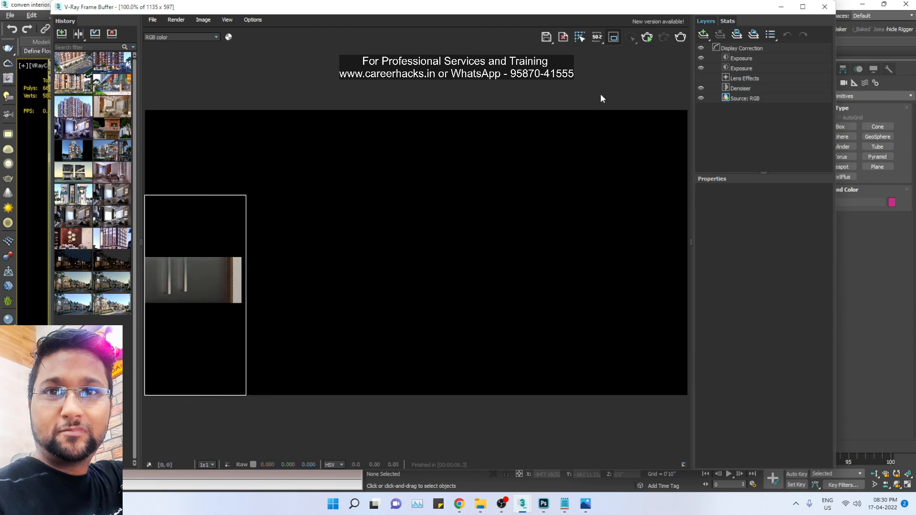
left_click(646, 40)
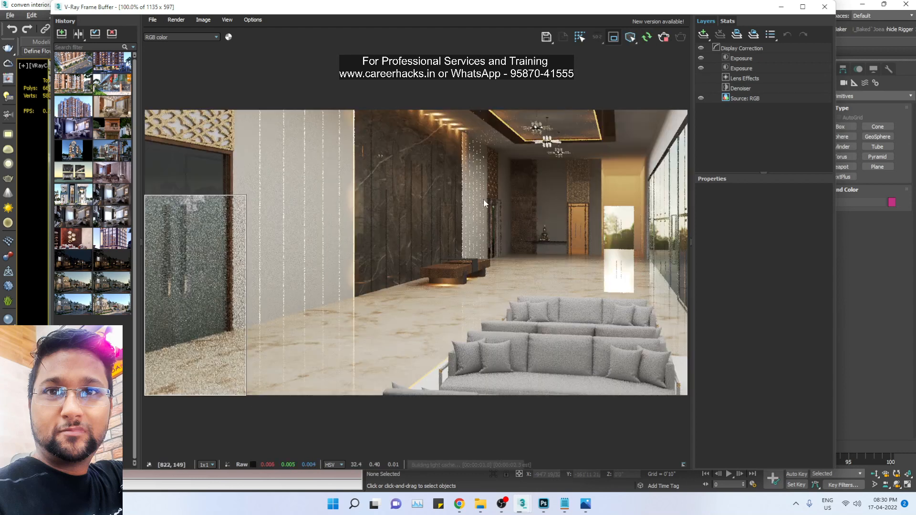
left_click_drag(240, 127, 145, 379)
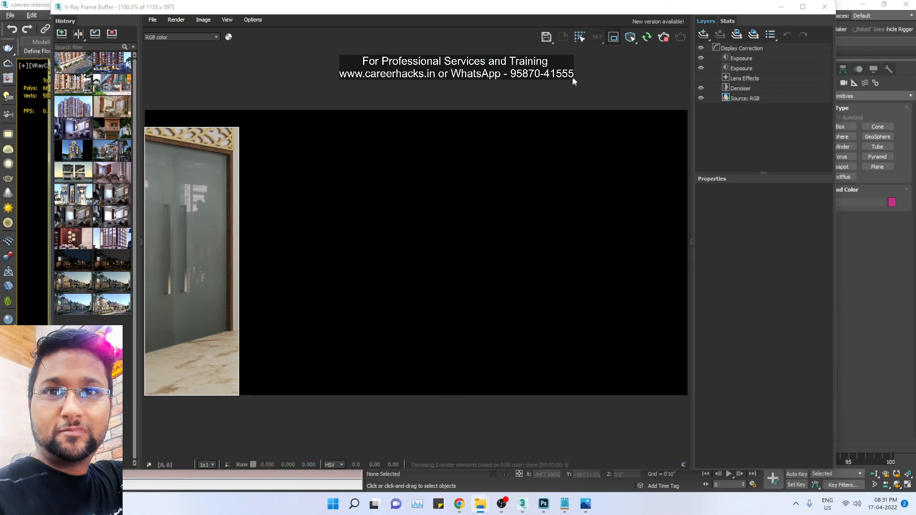
Step: Check the glass doors in a render of the full interior view, stop rendering and minimize the frame buffer
left_click(631, 38)
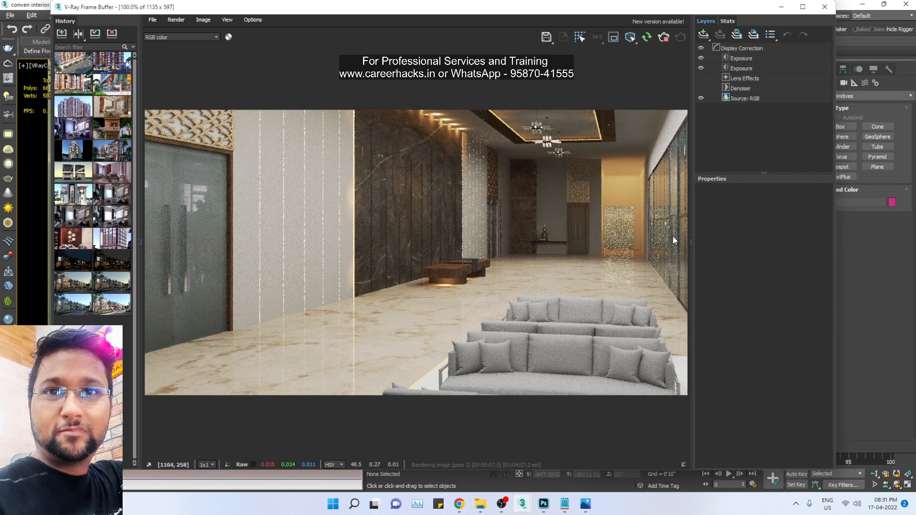
left_click(663, 39)
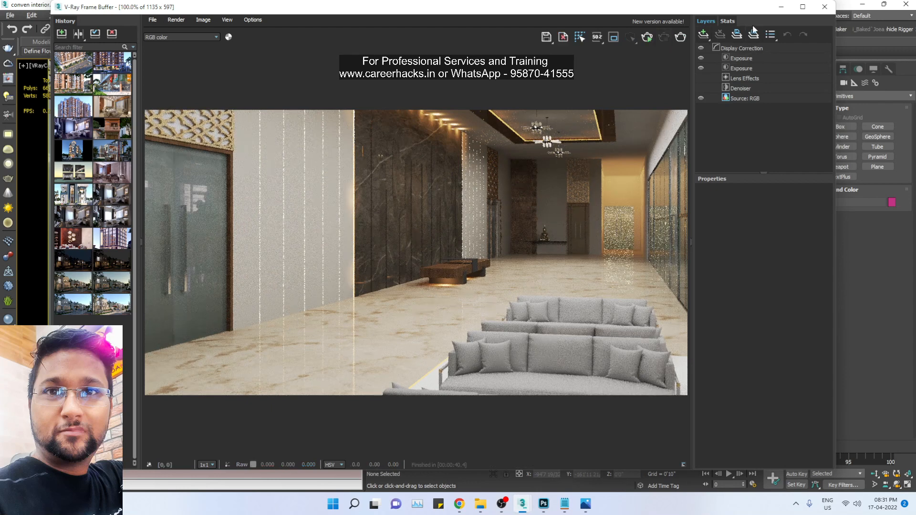
left_click(781, 7)
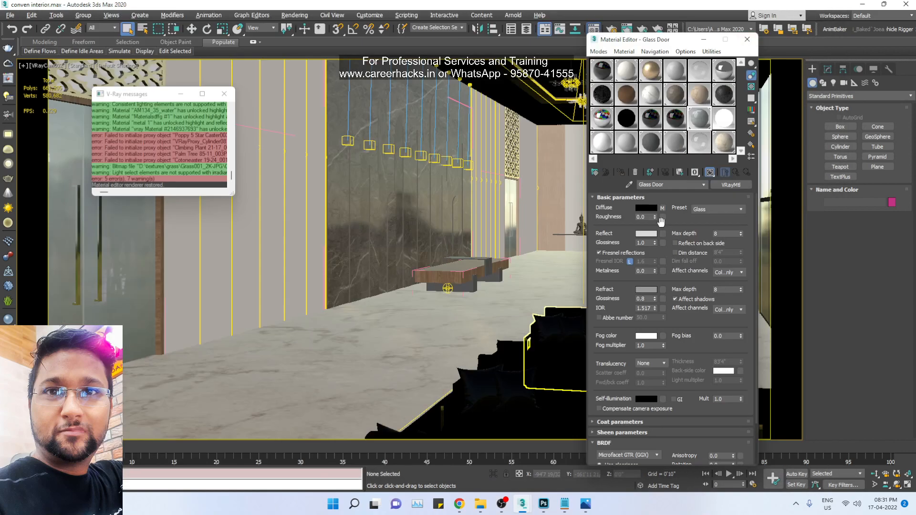
Step: Select the window-wall glass panel Rectangle259 and examine the glazed facade from outside in a perspective view
left_click(704, 39)
left_click(739, 241)
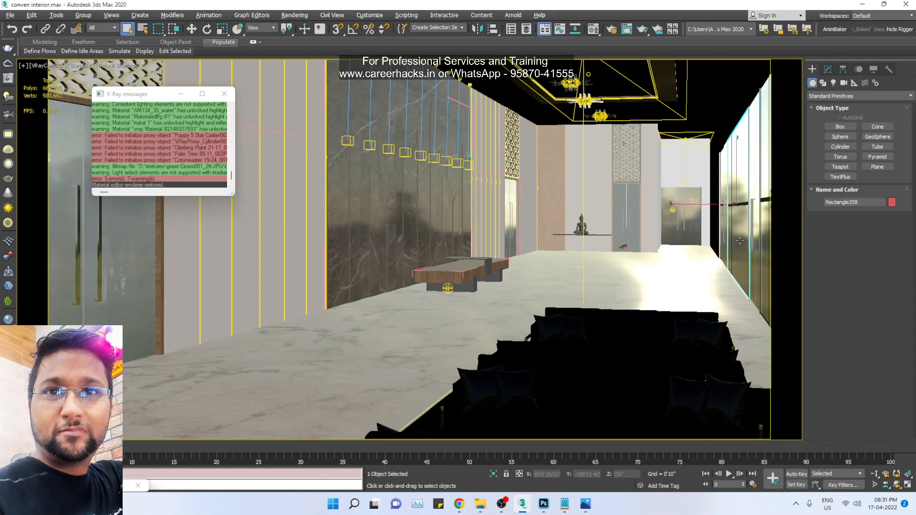
key("p")
key("z")
key("ctrl+r")
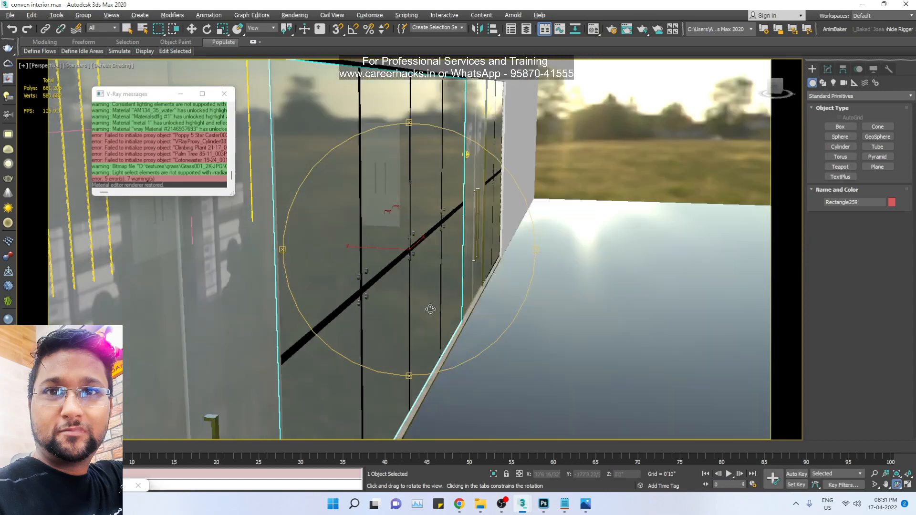
left_click_drag(431, 309, 401, 303)
middle_click_drag(402, 302, 376, 278, "alt")
scroll(403, 307, "down", 4)
right_click(377, 278)
right_click(564, 316)
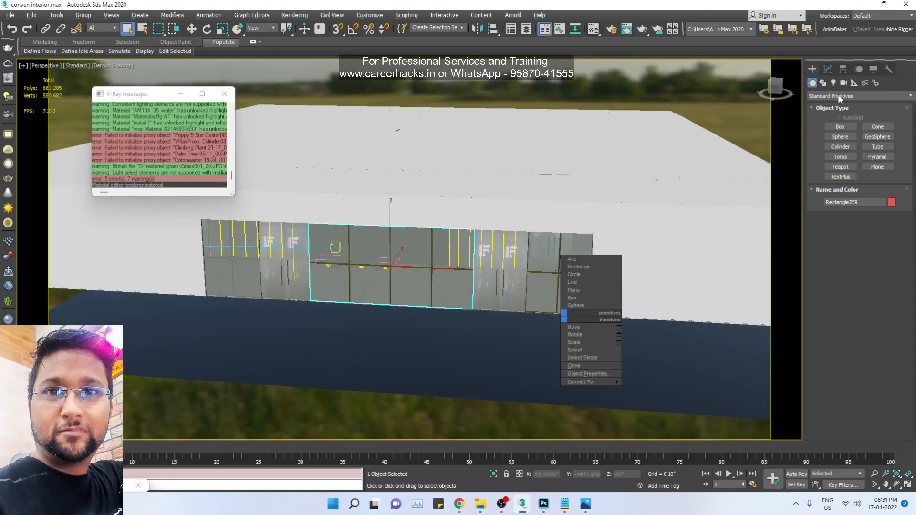
Step: Draw a plane VRayLight on the outside face, using AutoGrid, about 76 ft 9 in by 17 ft across the whole glazed facade
left_click(834, 83)
left_click(854, 95)
left_click(826, 123)
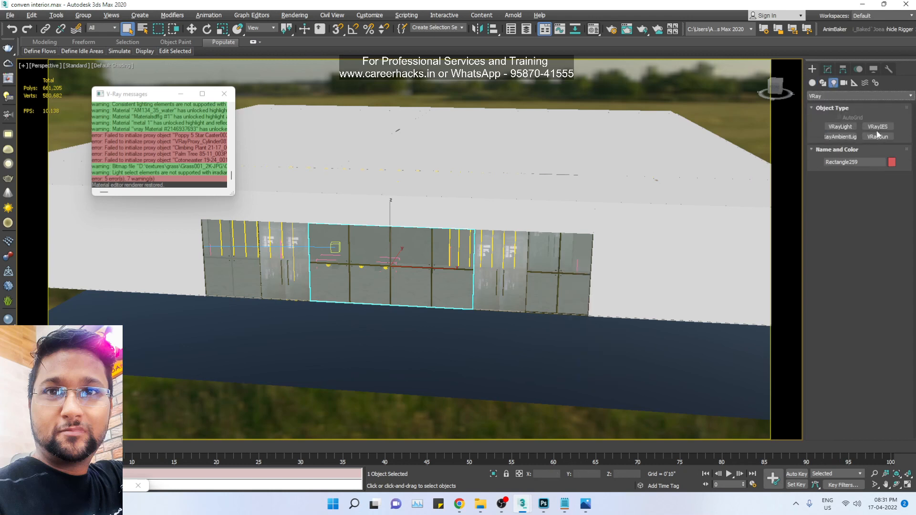
left_click(840, 127)
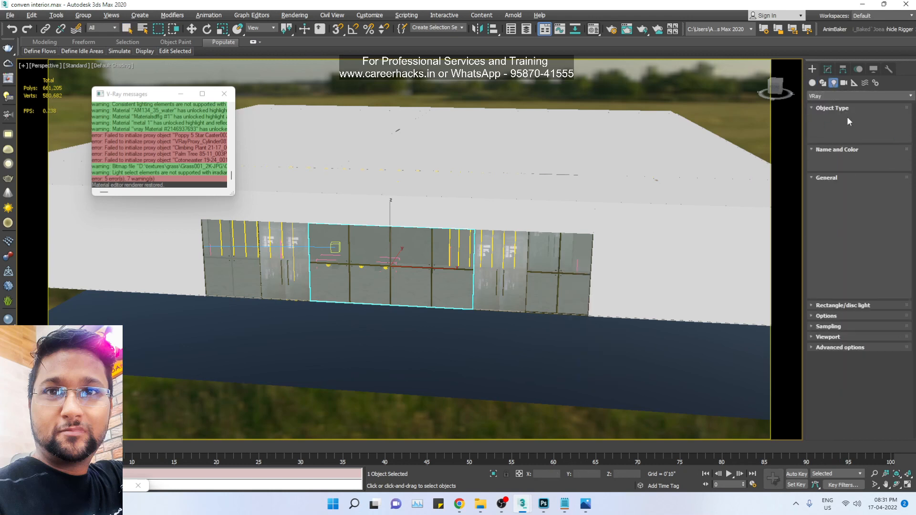
left_click(848, 117)
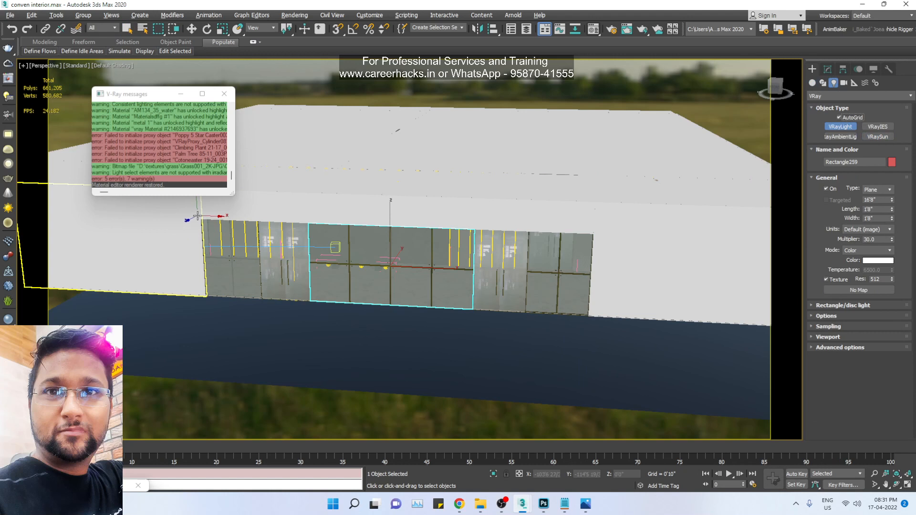
left_click_drag(198, 216, 587, 318)
right_click(586, 318)
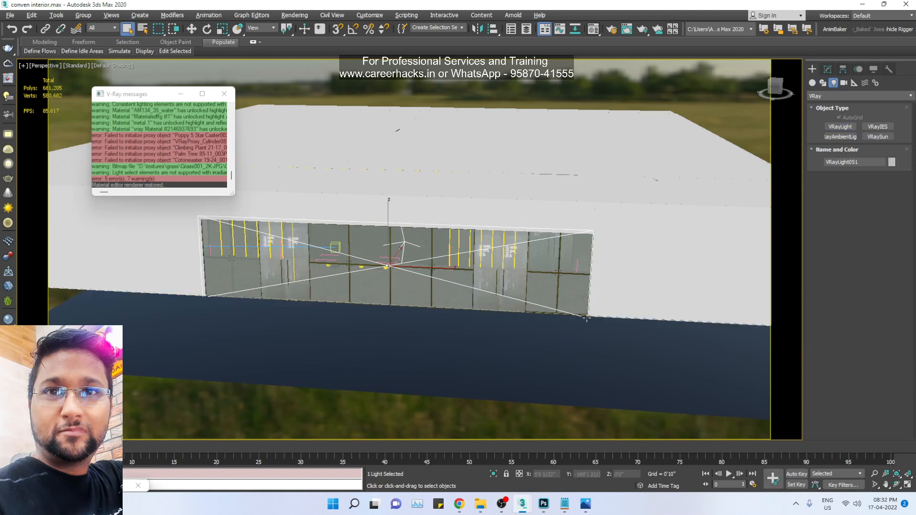
Step: Scale the facade light down and lower it slightly so that it fits within the glazed opening
key("w")
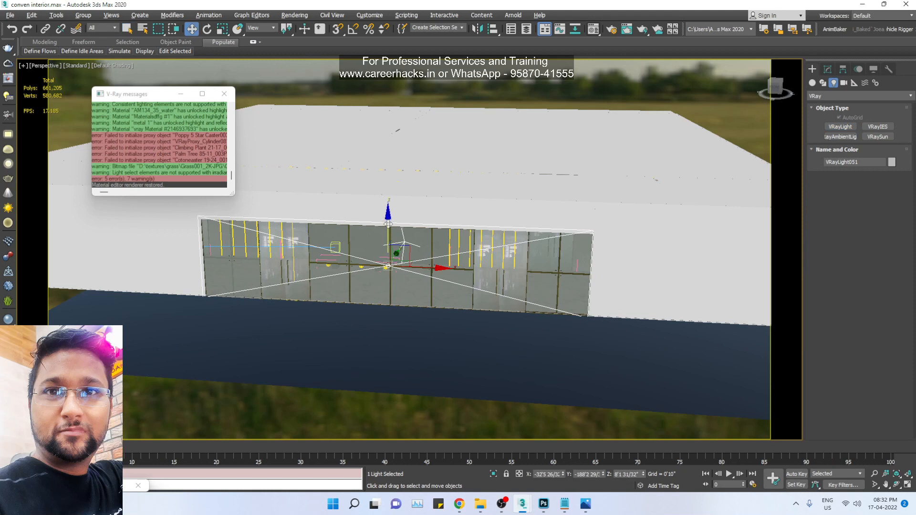
key("r")
left_click_drag(391, 264, 390, 270)
key("w")
left_click_drag(389, 227, 388, 231)
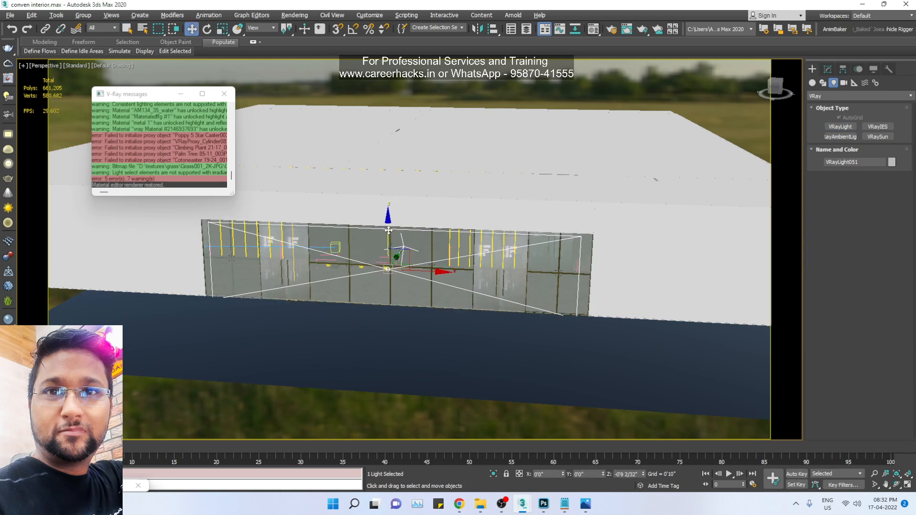
key("r")
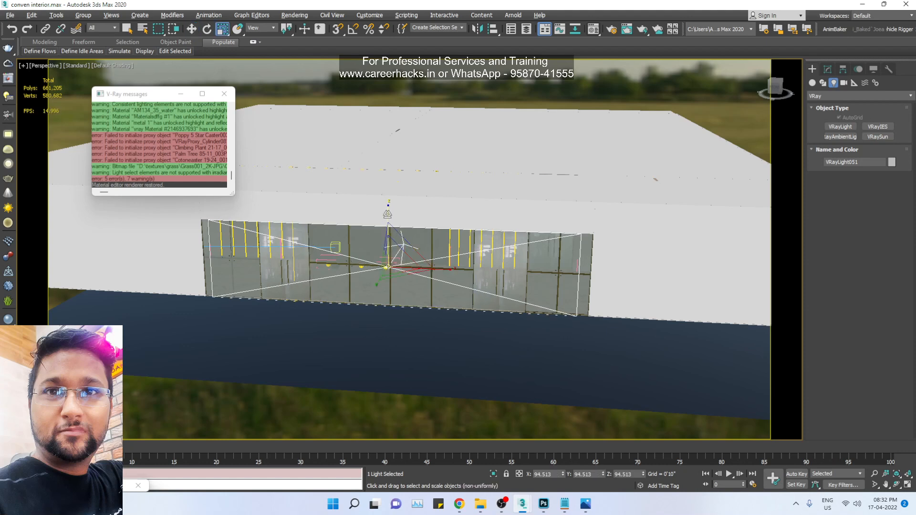
left_click_drag(390, 210, 483, 247)
Step: Shift the facade light slightly perpendicular to the glass wall, checking it from inside, and return to the camera view
key("w")
key("ctrl+r")
key("alt+z")
key("w")
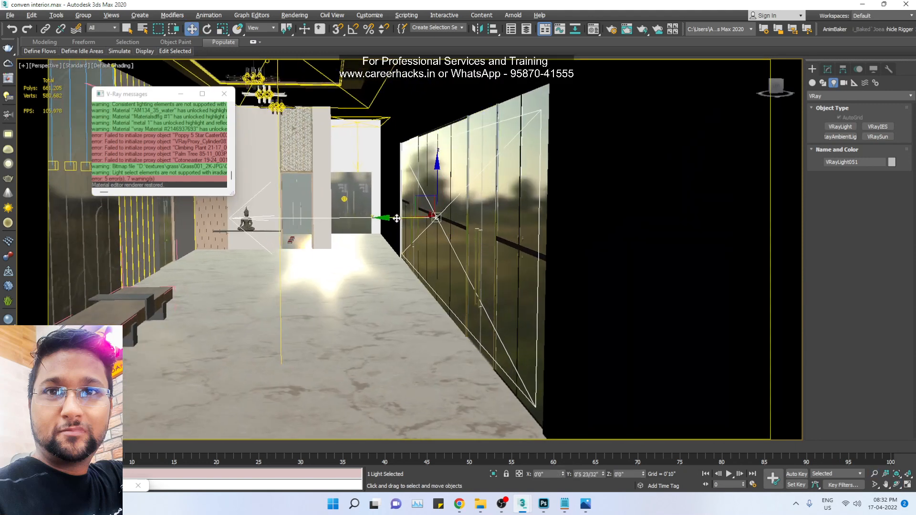
left_click_drag(397, 219, 400, 219)
key("c")
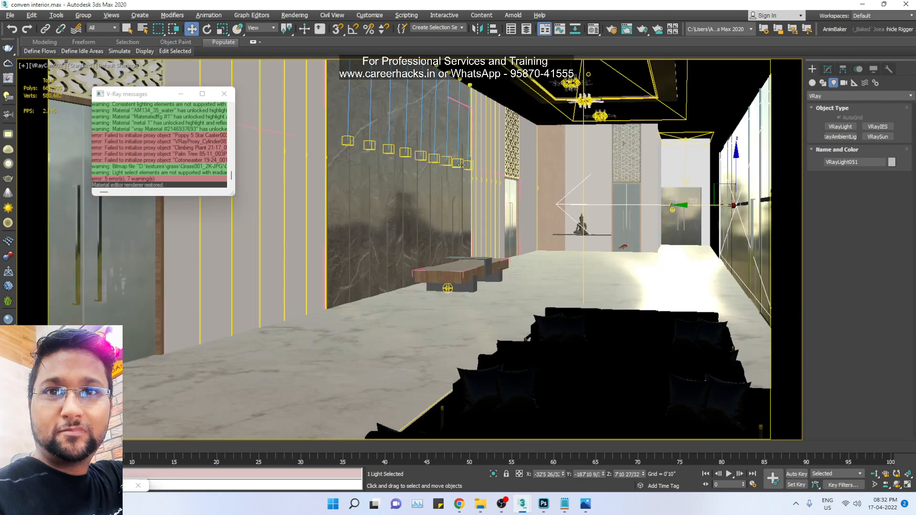
Step: Start an interactive render of the camera view and set the facade light's multiplier to 1.0
left_click(828, 69)
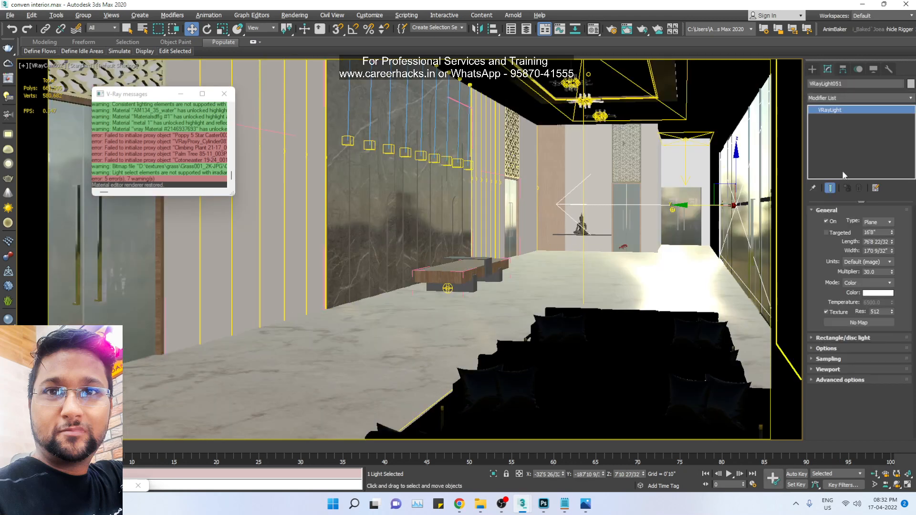
double_click(881, 272)
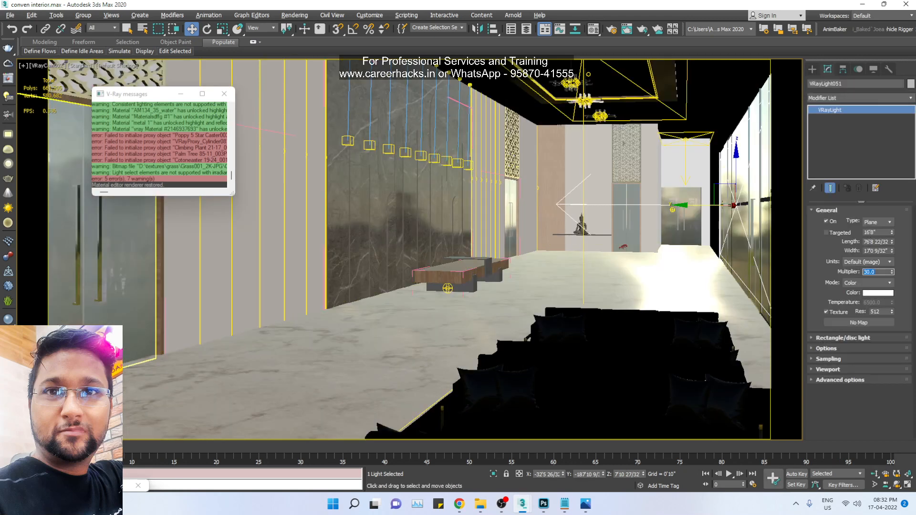
key("m")
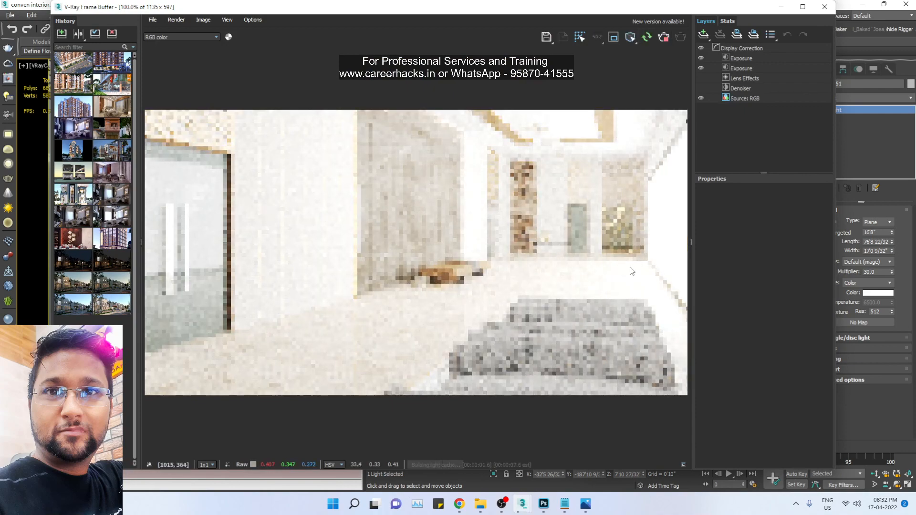
double_click(878, 271)
type("1")
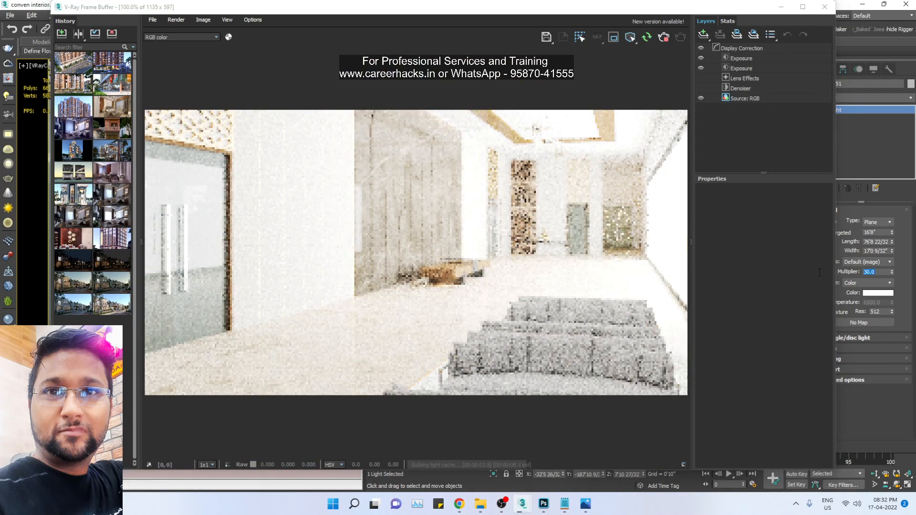
key("Return")
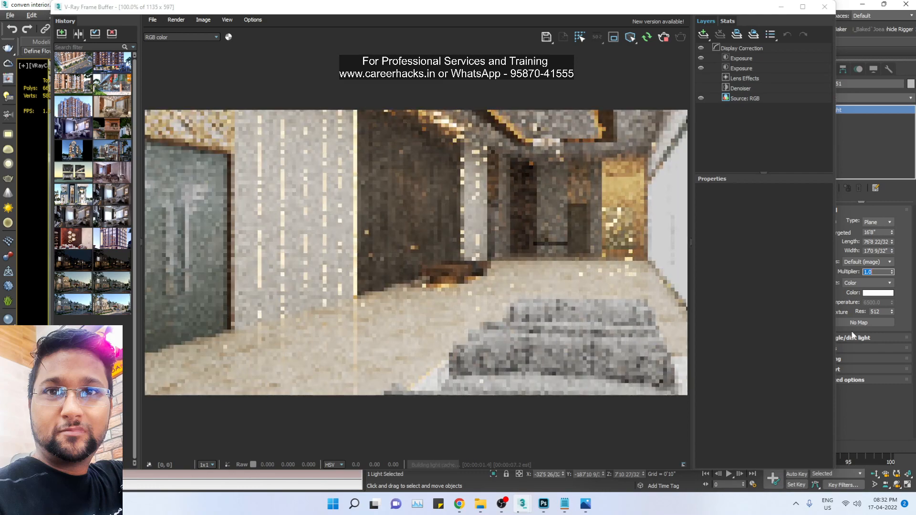
left_click_drag(654, 14, 601, 14)
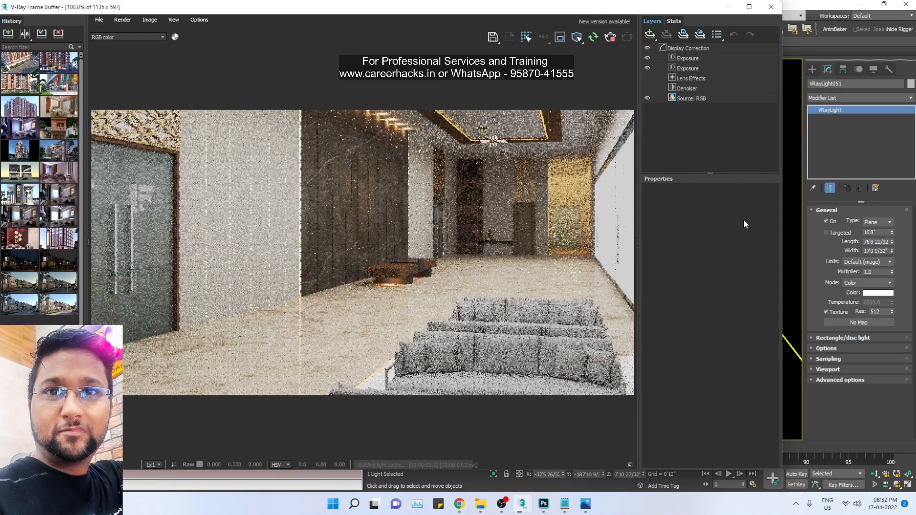
Step: Make the facade light invisible and try its double-sided option on and off
left_click(824, 349)
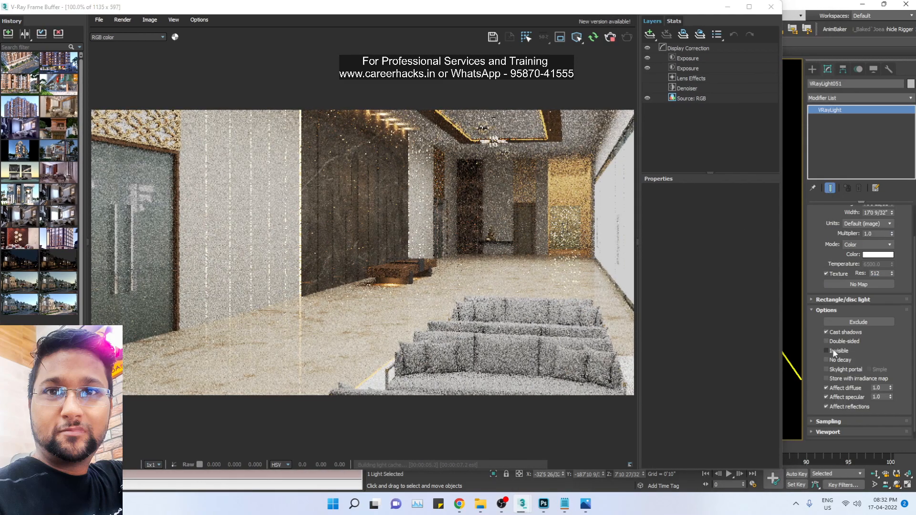
left_click(833, 349)
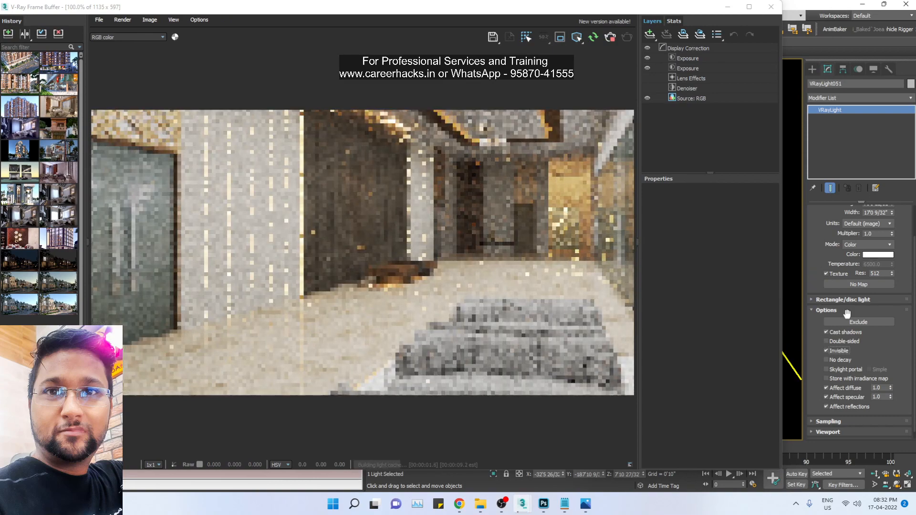
left_click(857, 342)
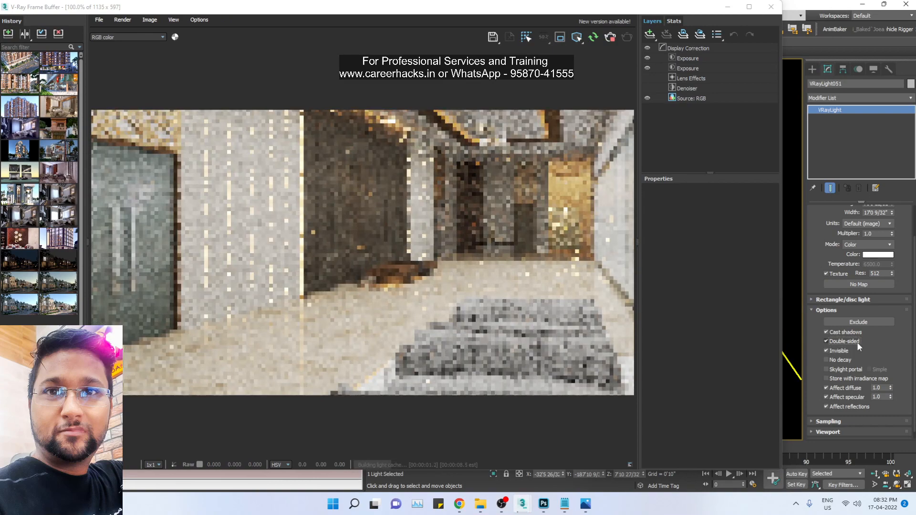
left_click(857, 343)
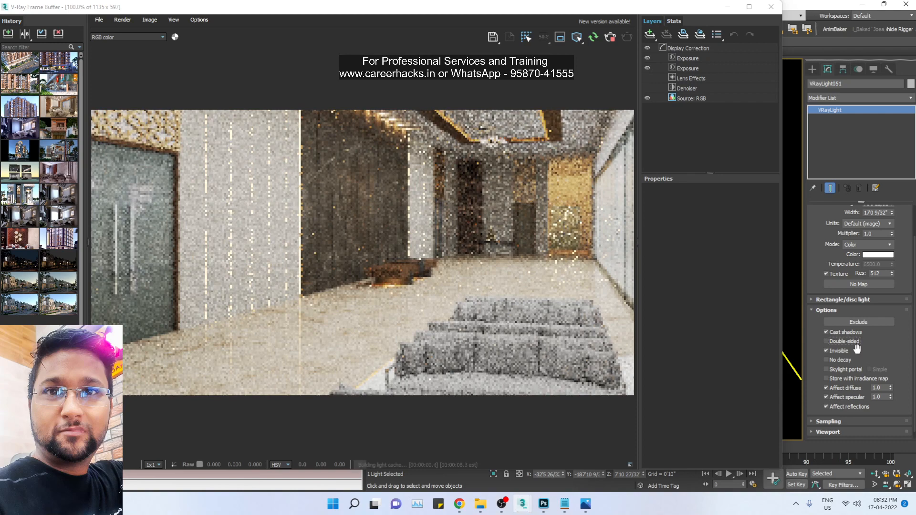
Step: Switch the facade light's colour mode to Temperature and set the temperature to 12000
left_click(868, 244)
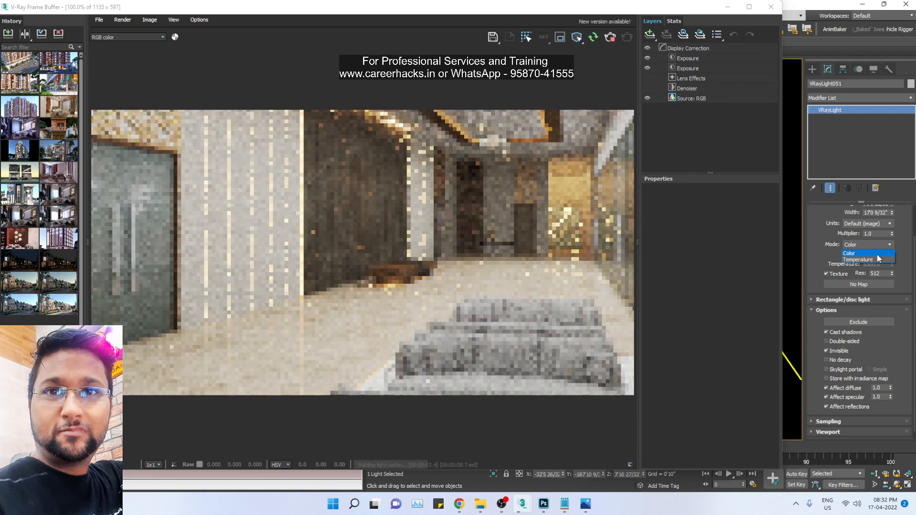
left_click(858, 260)
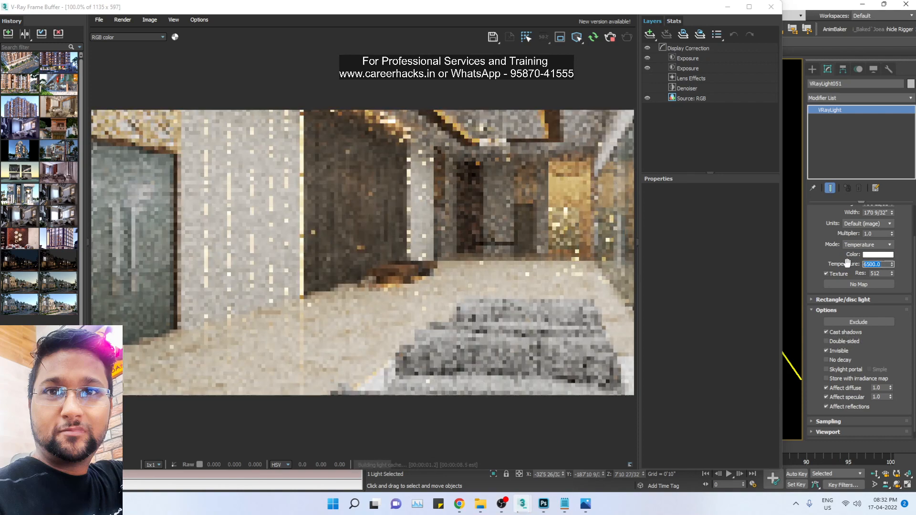
type("12000")
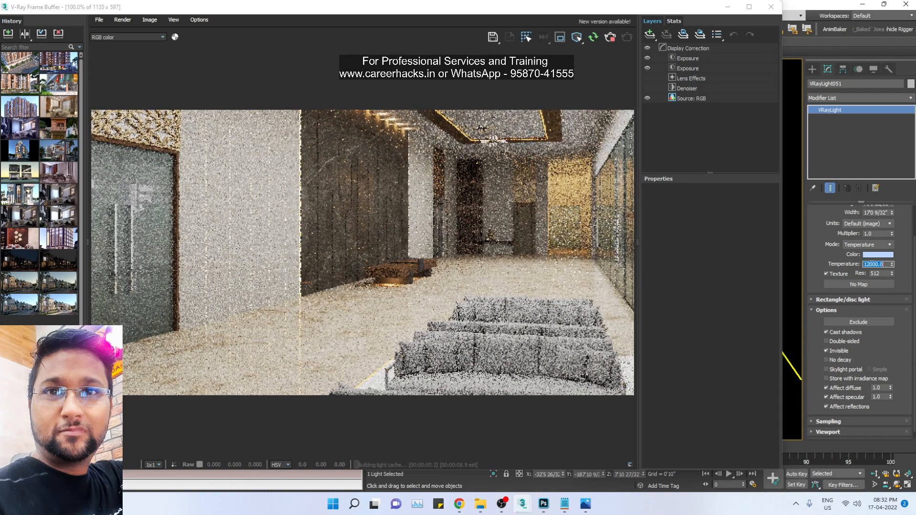
key("Return")
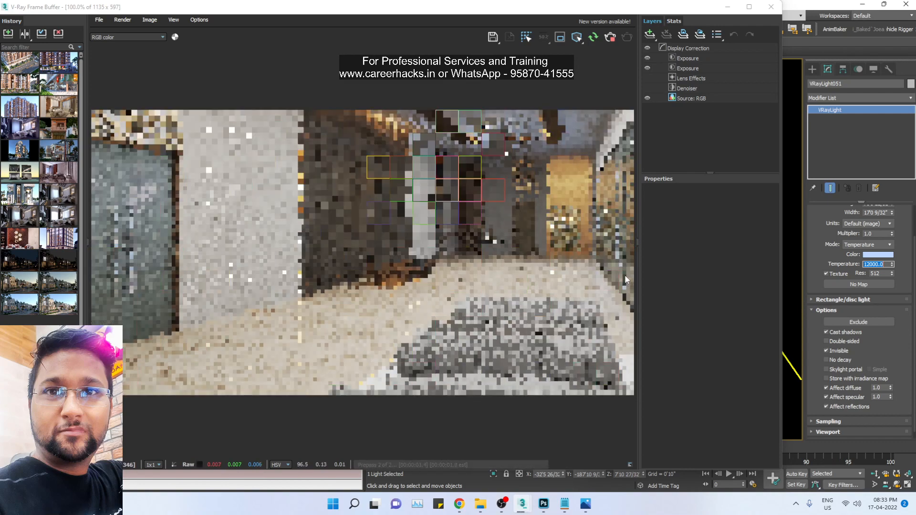
Step: Compare the render with the Exposure correction layers switched off and on
left_click(648, 67)
left_click(648, 67)
left_click(647, 58)
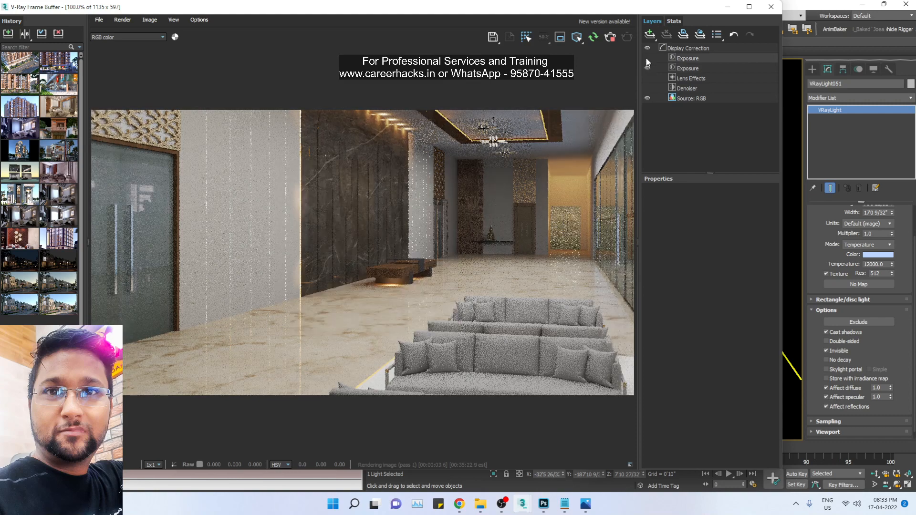
left_click(647, 59)
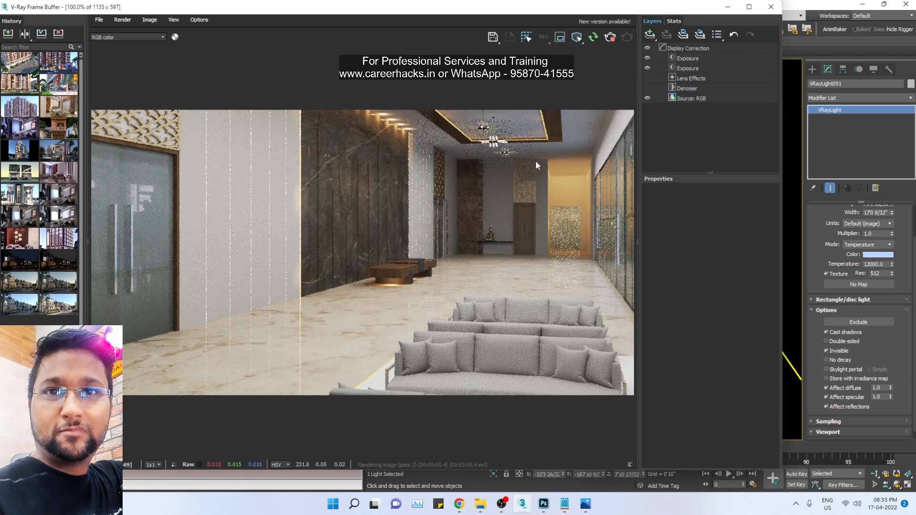
Step: Inspect the far wall, Buddha shelf and doors close up in the render, and return to the full image at 100%
scroll(516, 151, "up", 1)
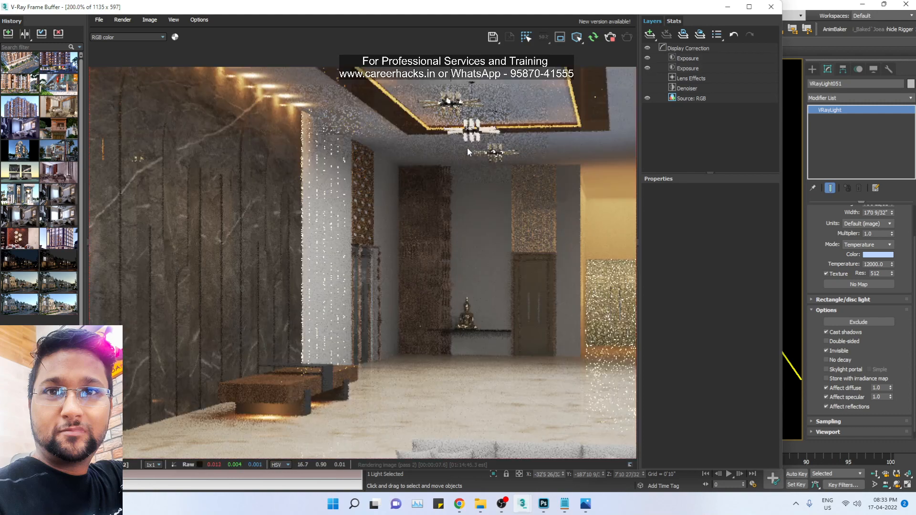
scroll(513, 227, "down", 1)
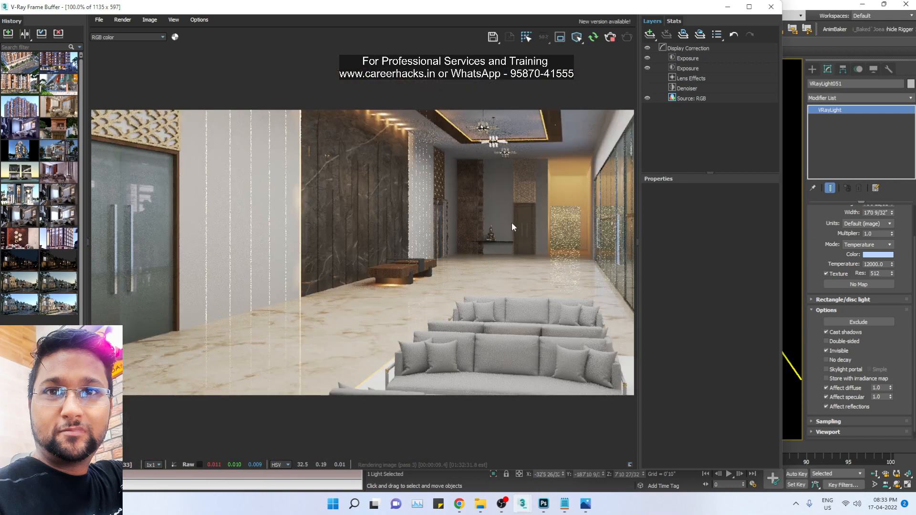
scroll(511, 222, "up", 1)
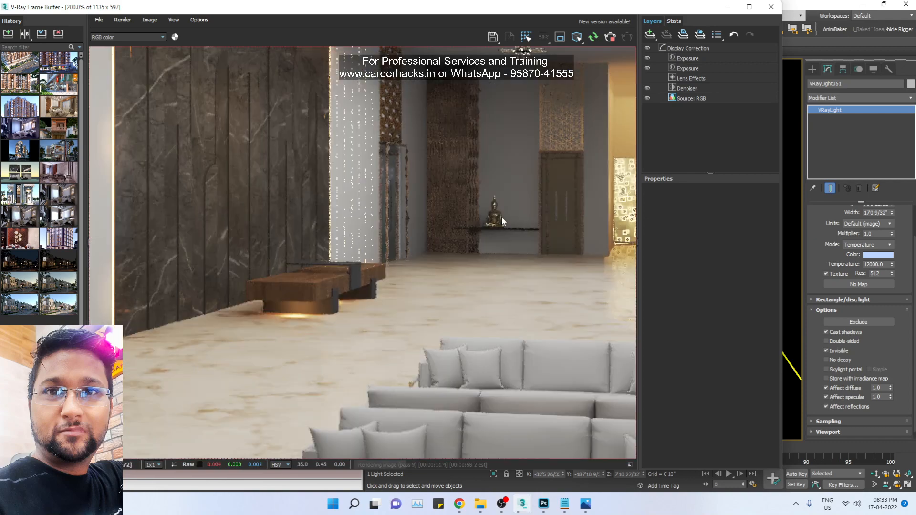
scroll(511, 249, "up", 1)
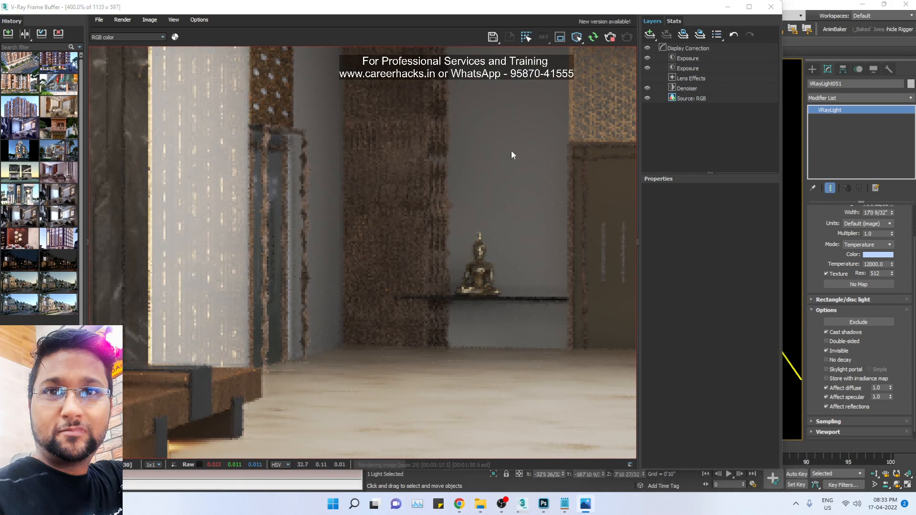
scroll(488, 270, "down", 1)
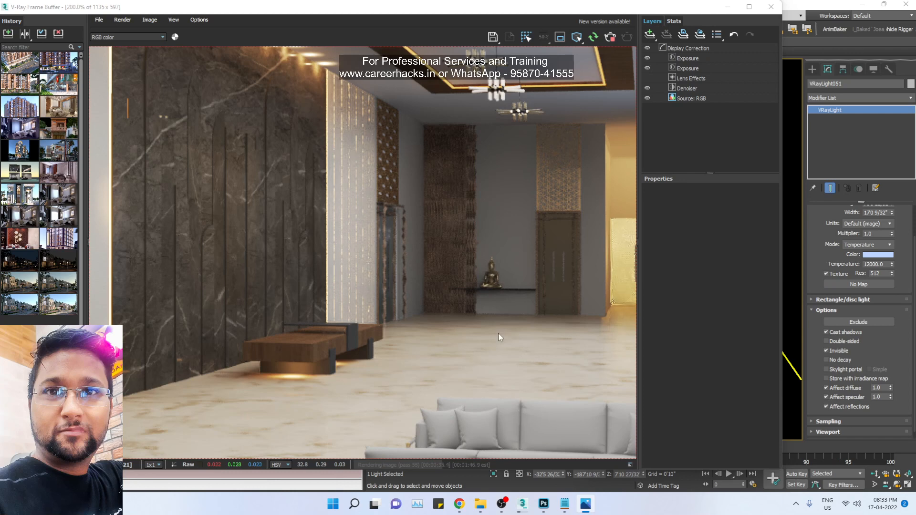
scroll(487, 294, "down", 1)
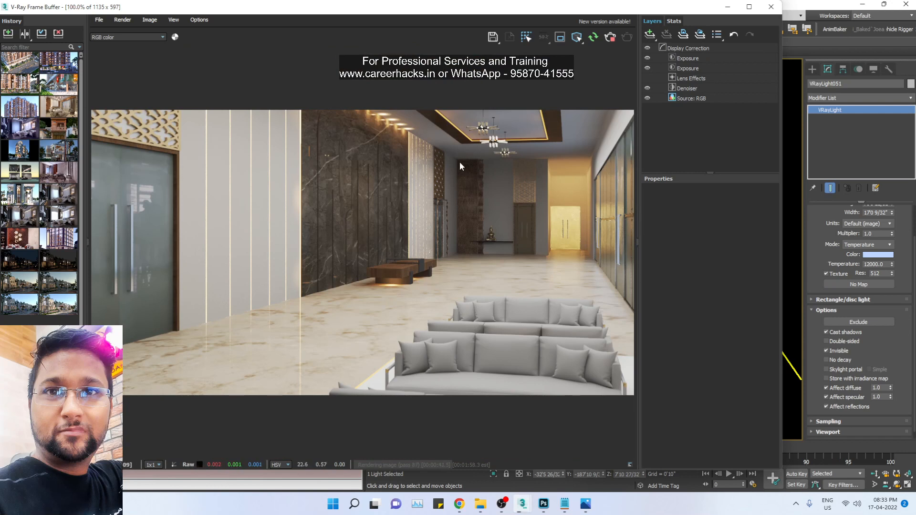
Step: Move the frame buffer and Material Editor aside to uncover the camera view, and select the ceiling light VRayLight024
left_click_drag(494, 9, 484, 223)
left_click_drag(673, 45, 851, 161)
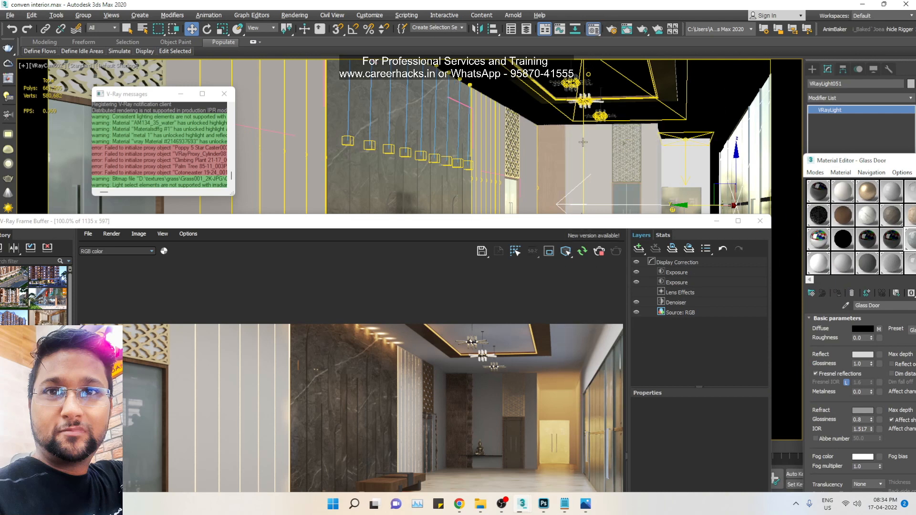
left_click(657, 132)
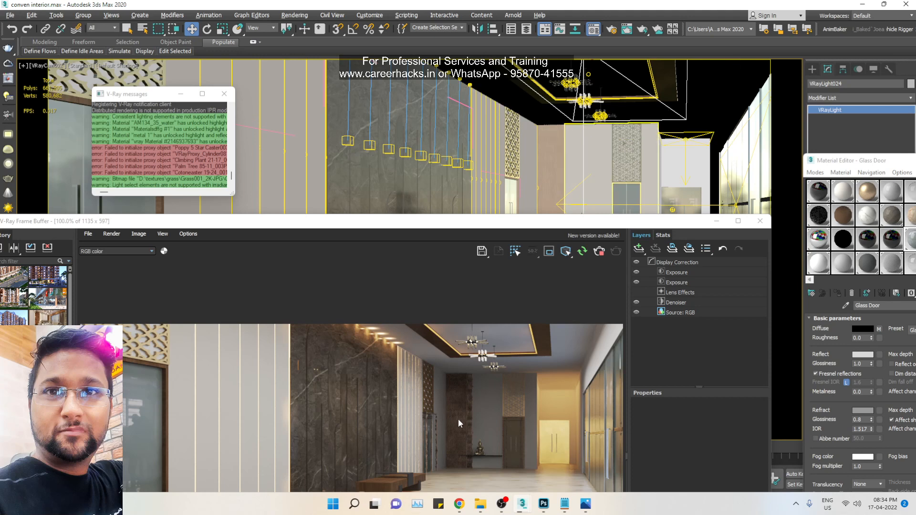
left_click_drag(486, 224, 484, 148)
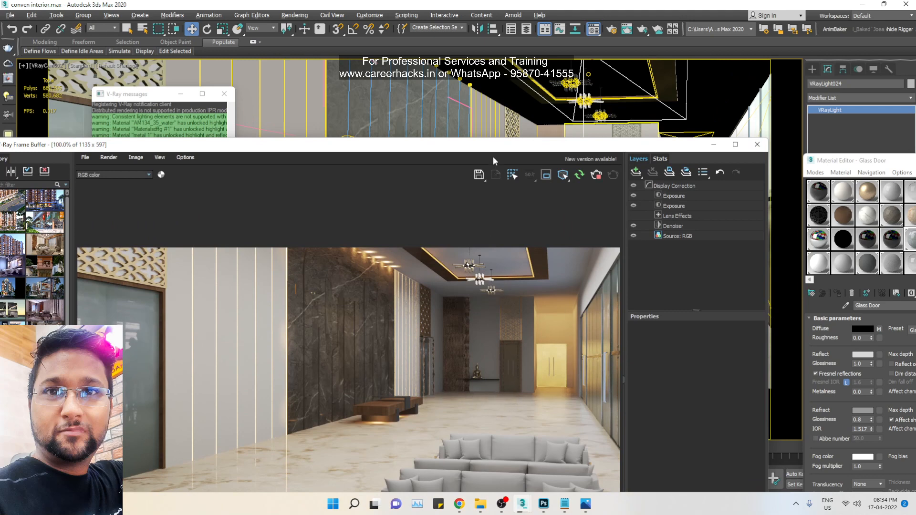
left_click_drag(493, 156, 501, 186)
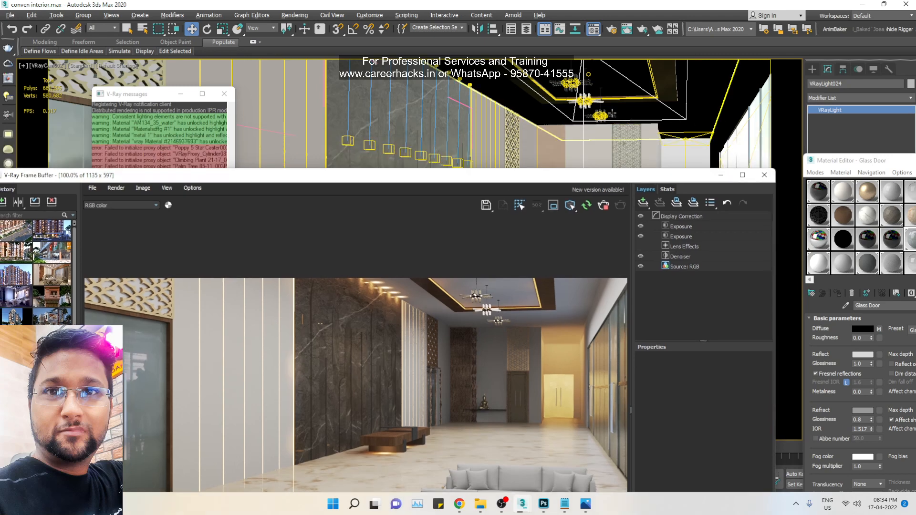
Step: Stop the interactive render, switch off the selected ceiling light, and restart the render
left_click_drag(477, 175, 468, 107)
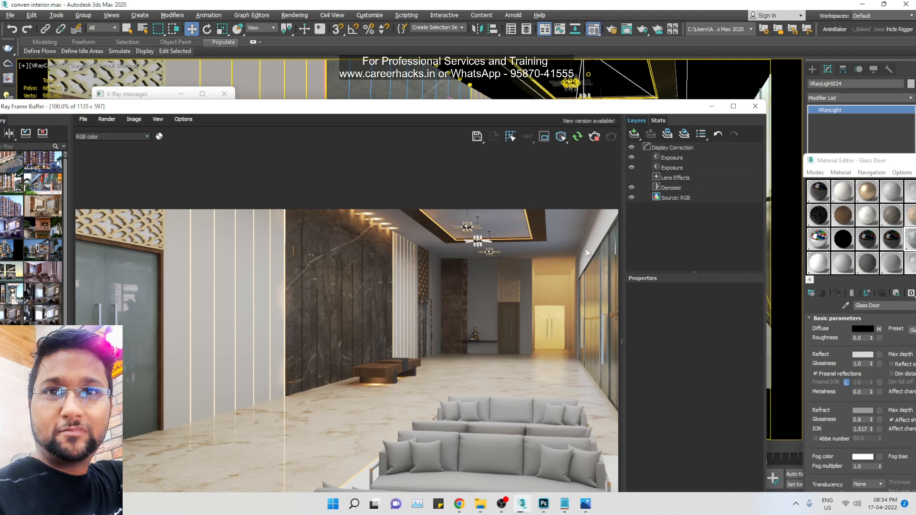
left_click(595, 138)
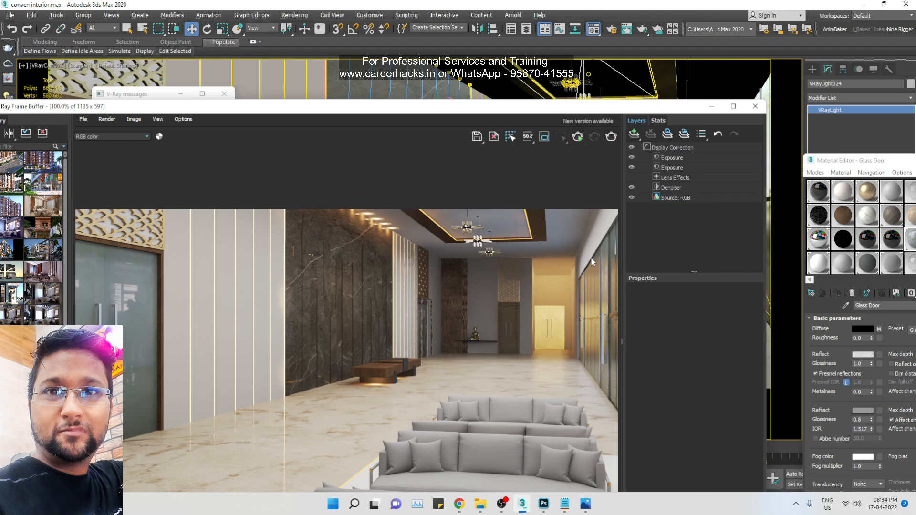
left_click_drag(553, 112, 533, 213)
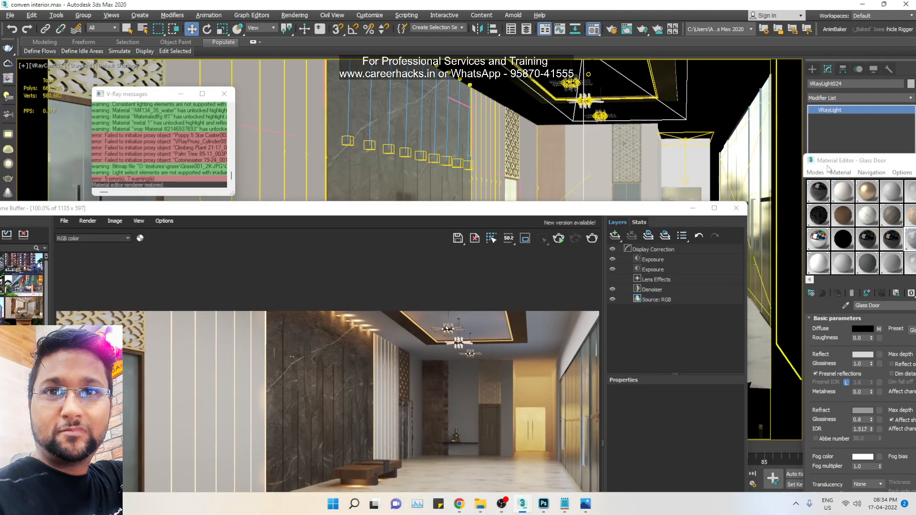
left_click_drag(826, 163, 516, 226)
scroll(823, 287, "up", 2)
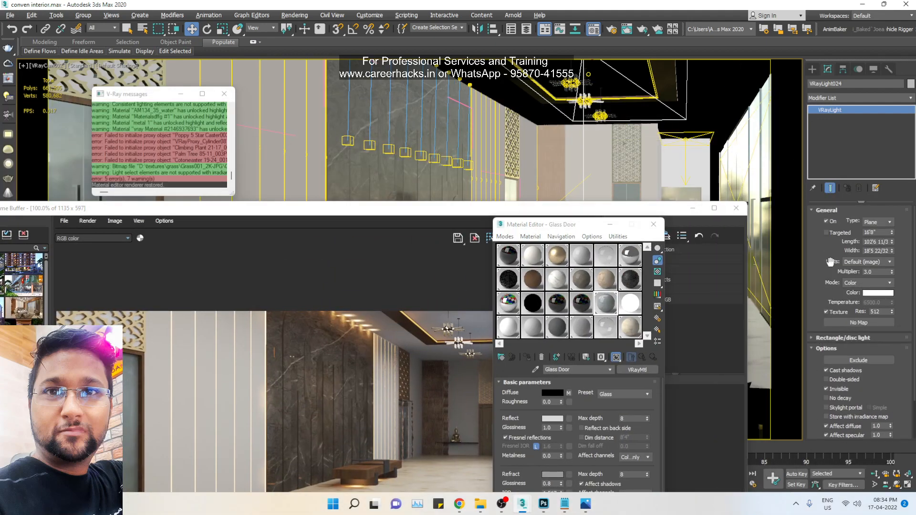
left_click(827, 222)
left_click_drag(388, 207, 422, 62)
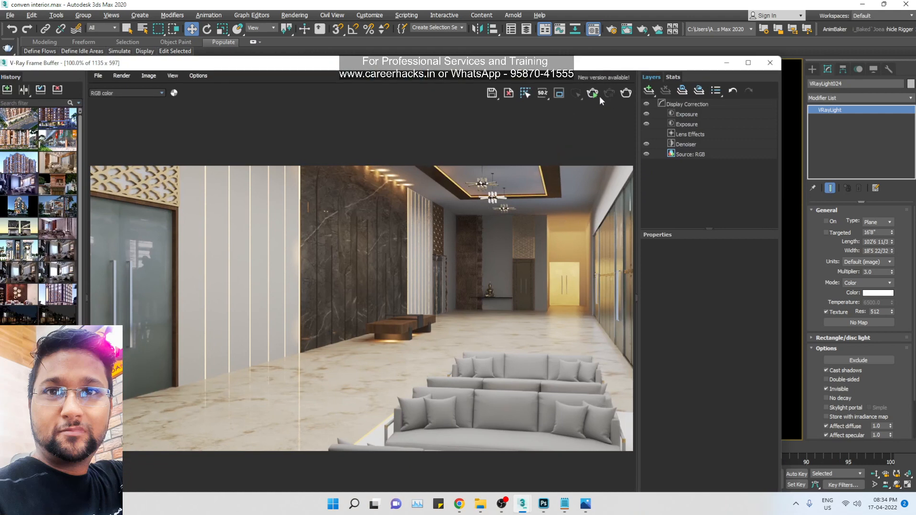
key("shift+q")
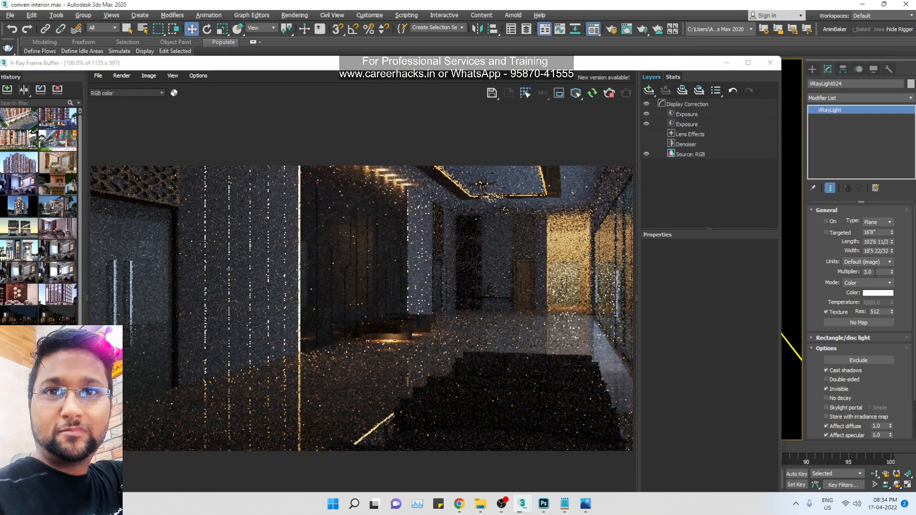
Step: Set the switched-off ceiling light's multiplier to 5
left_click(828, 276)
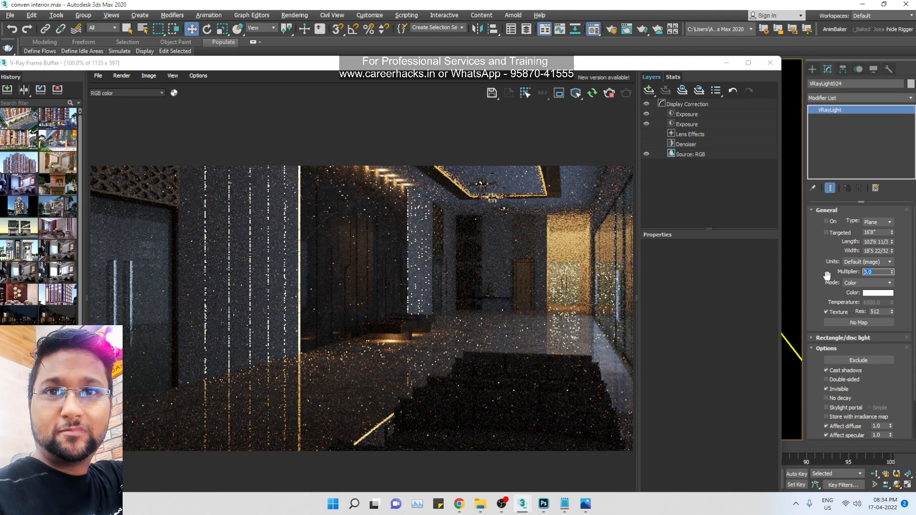
type("5")
key("Return")
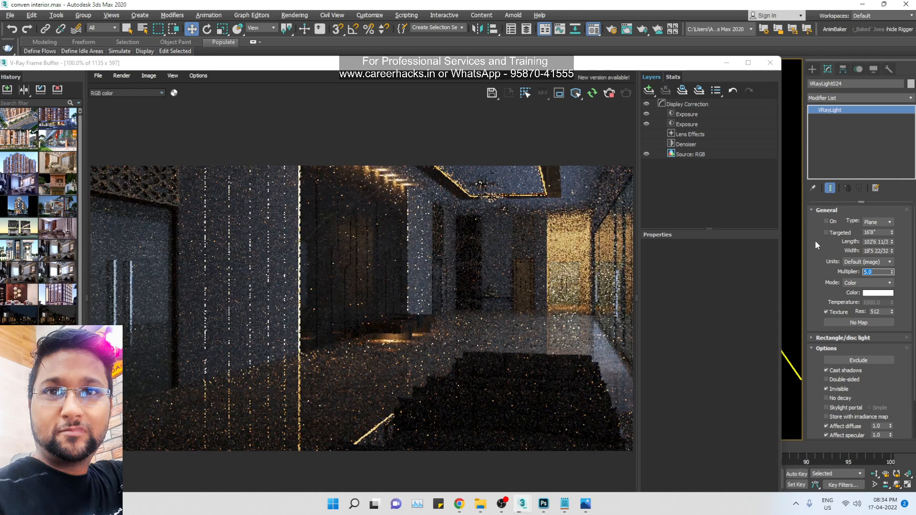
Step: Select the plane light at the glazed facade and try multipliers of 3 and 10 on it
left_click_drag(603, 75, 494, 41)
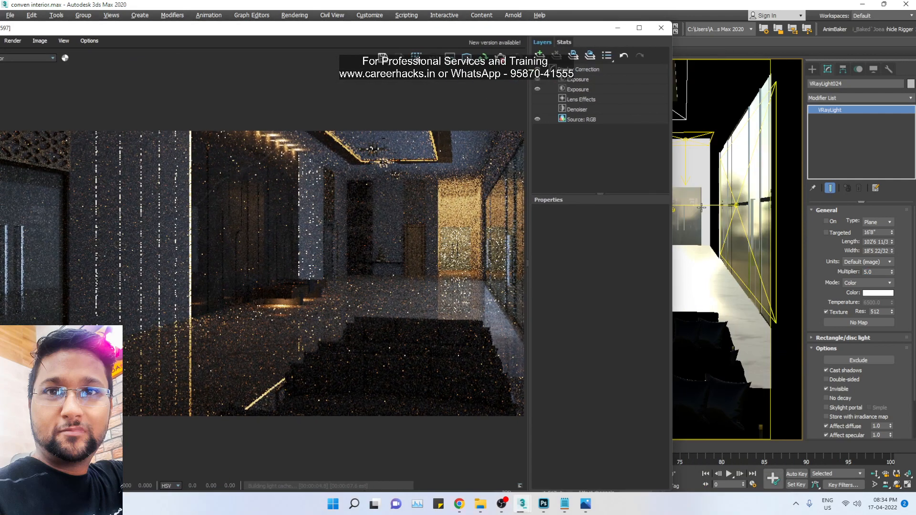
left_click(707, 206)
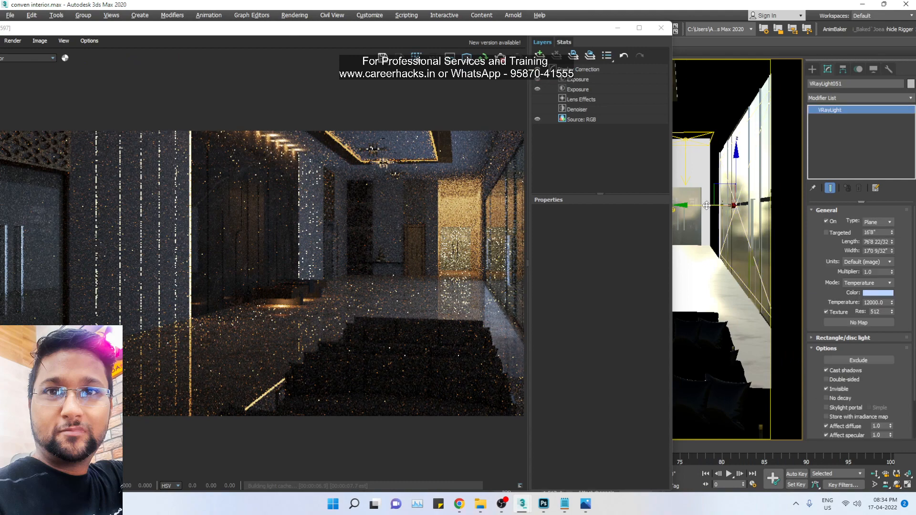
double_click(877, 271)
type("3")
key("Return")
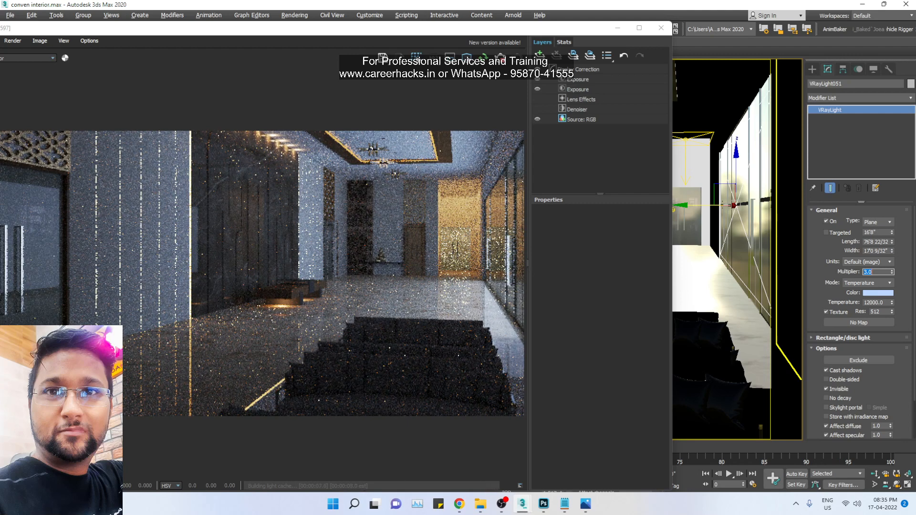
type("10")
key("Return")
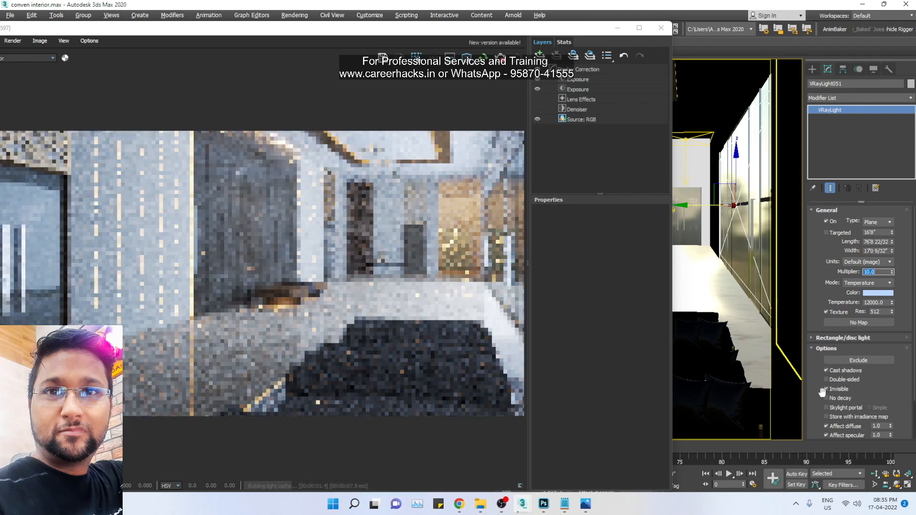
Step: Change the facade light's mode to Color with a warm near-white (hue 12, saturation 16, value 253), and set its multiplier to 5
left_click(878, 283)
left_click(866, 291)
left_click(878, 293)
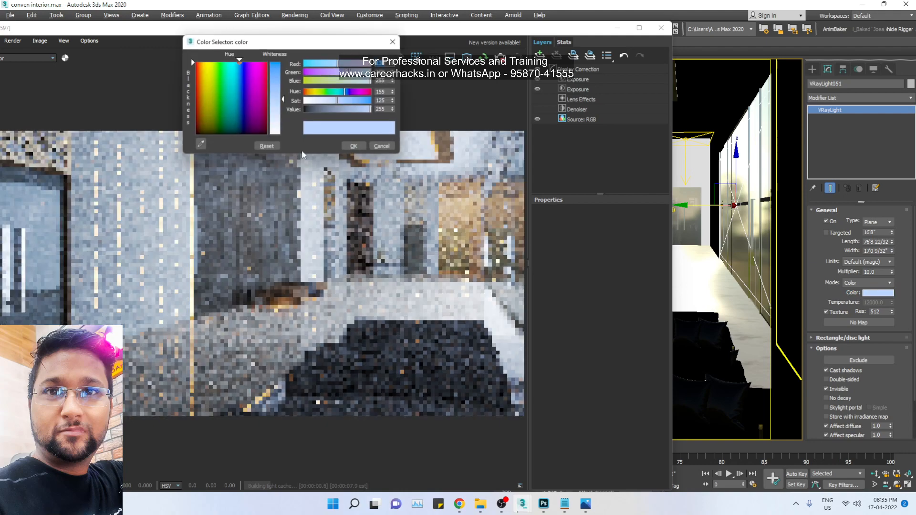
mouse_move(242, 112)
left_mouse_down()
mouse_move(205, 140)
mouse_move(202, 71)
left_mouse_up()
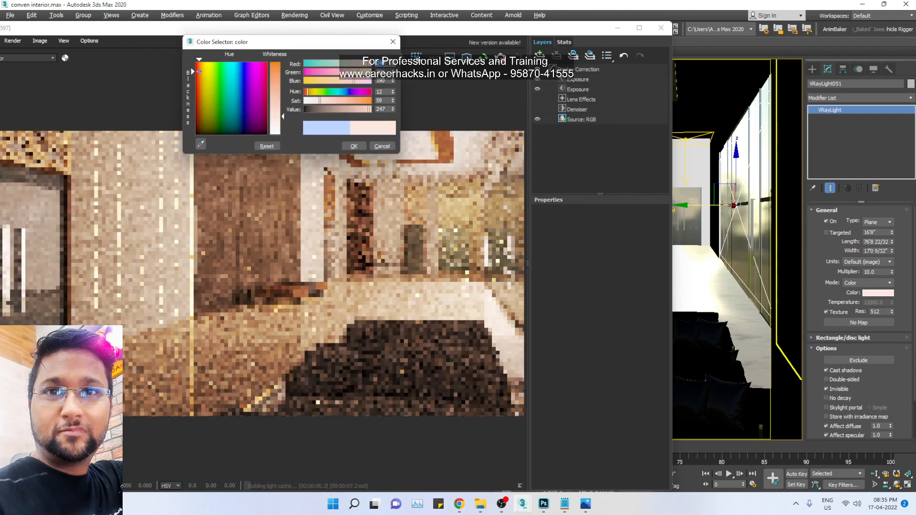
left_click_drag(275, 116, 276, 127)
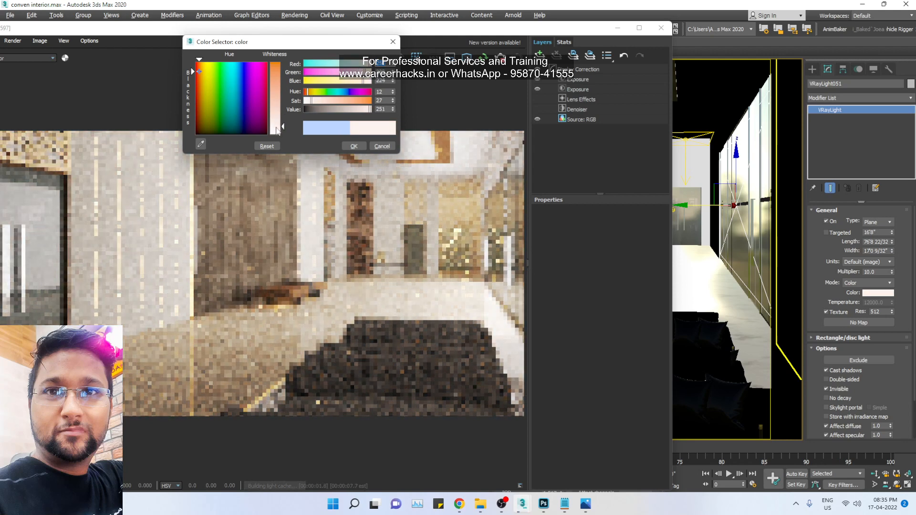
left_click_drag(277, 130, 280, 139)
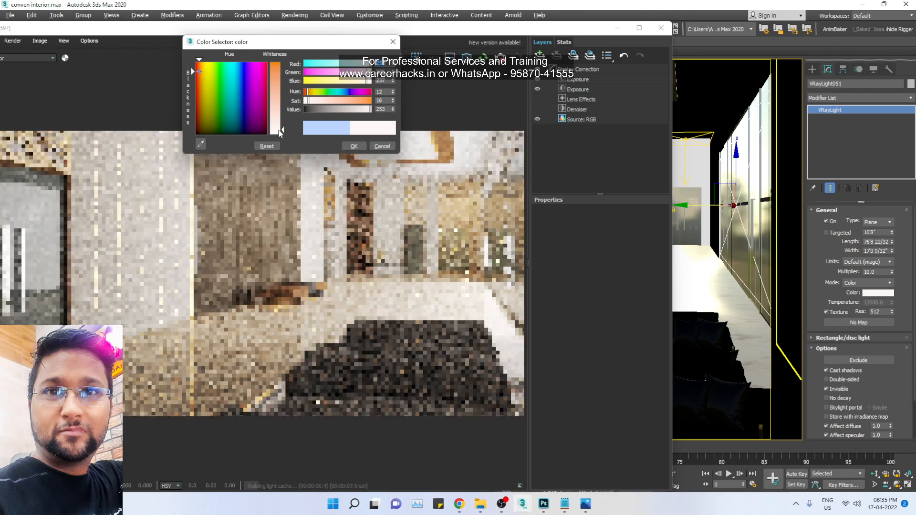
left_click(353, 146)
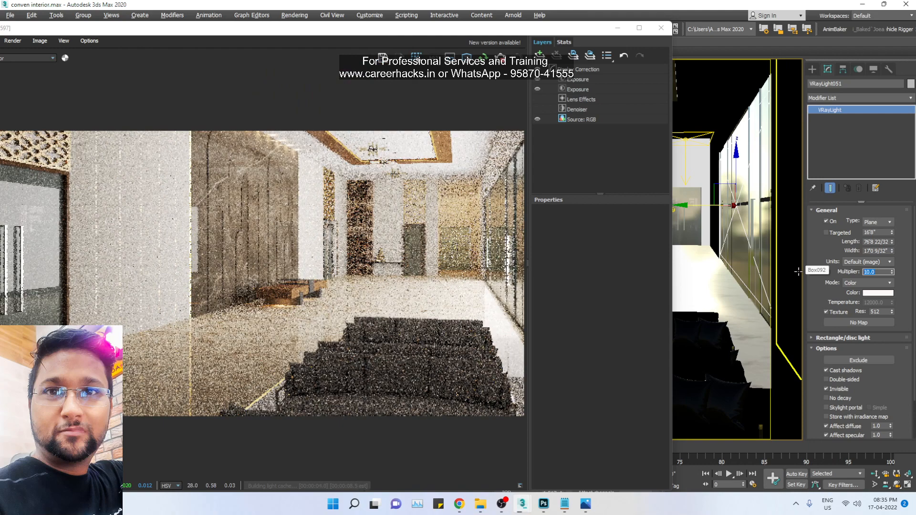
type("5")
key("Return")
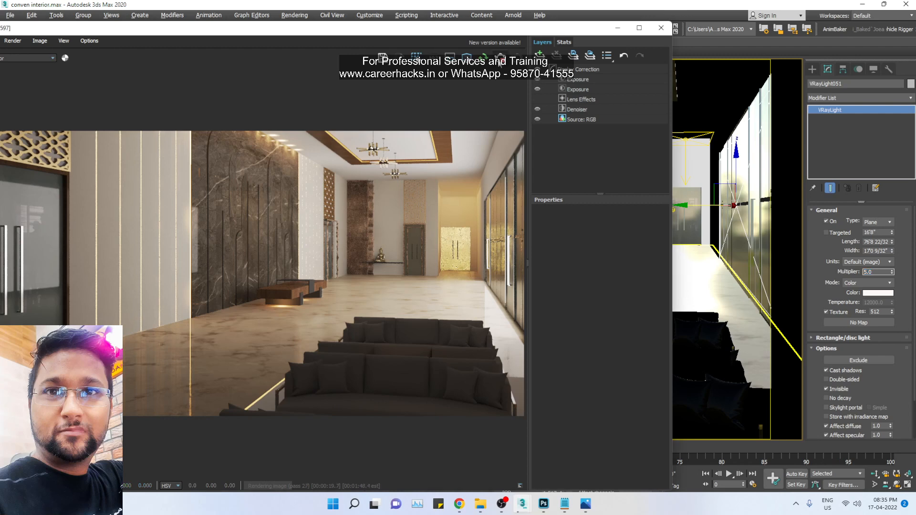
Step: Create a targeted VRayIES light beside the glazed facade, running from ceiling height down towards the floor
left_click(812, 69)
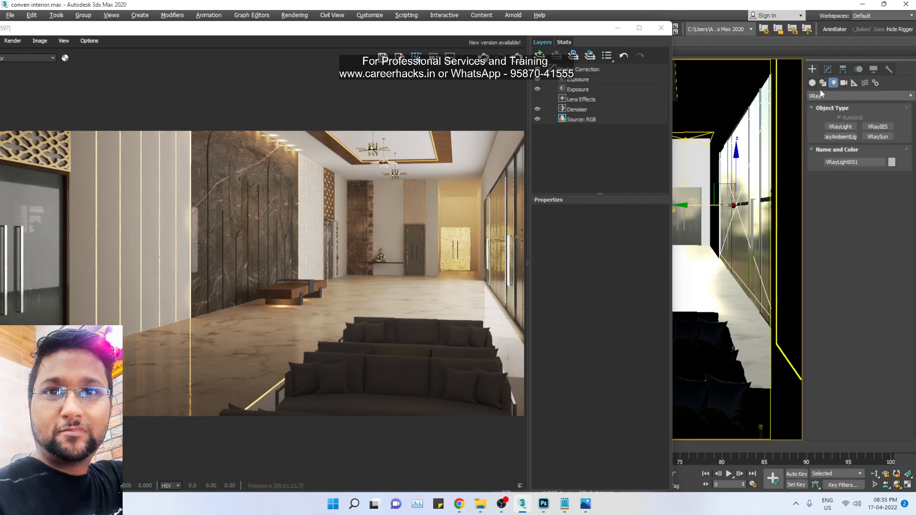
left_click(876, 127)
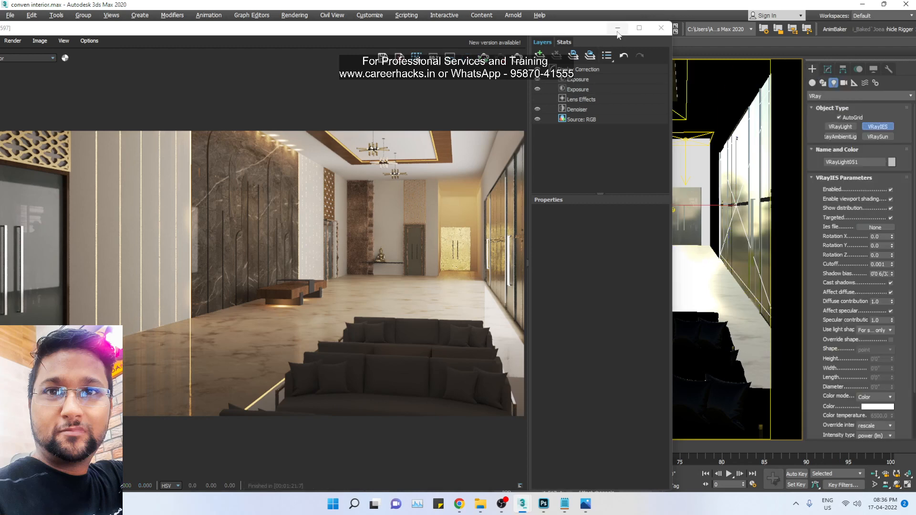
left_click(617, 28)
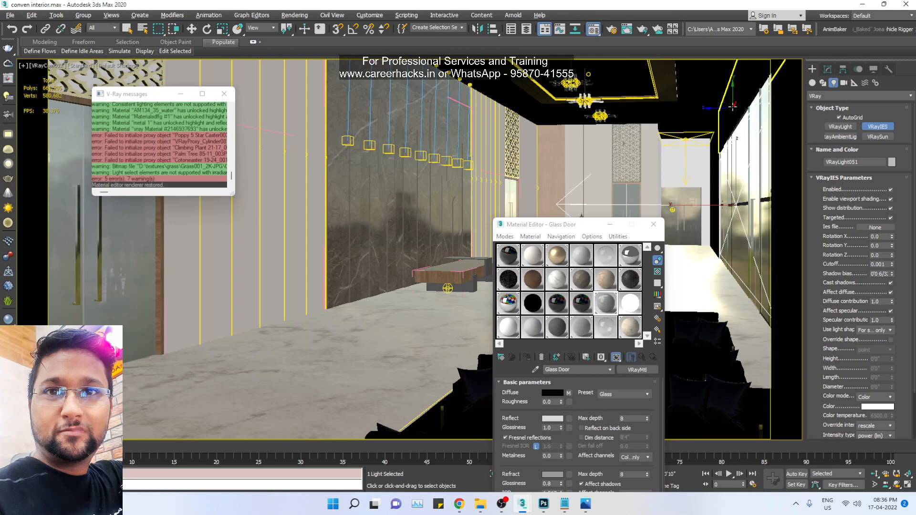
left_click_drag(732, 101, 736, 299)
right_click(736, 300)
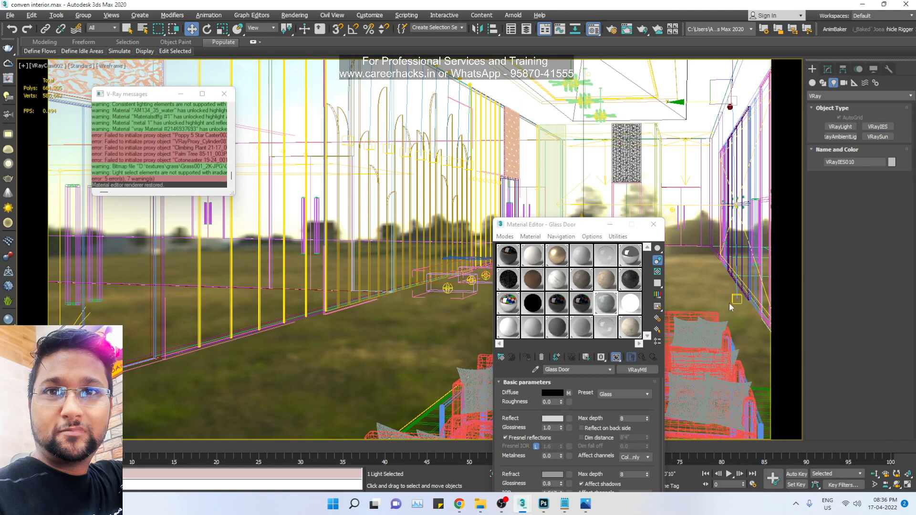
Step: Move the IES light and its target inward from the glazed facade and slightly up, and select the light alone to show its parameters
left_click(734, 299)
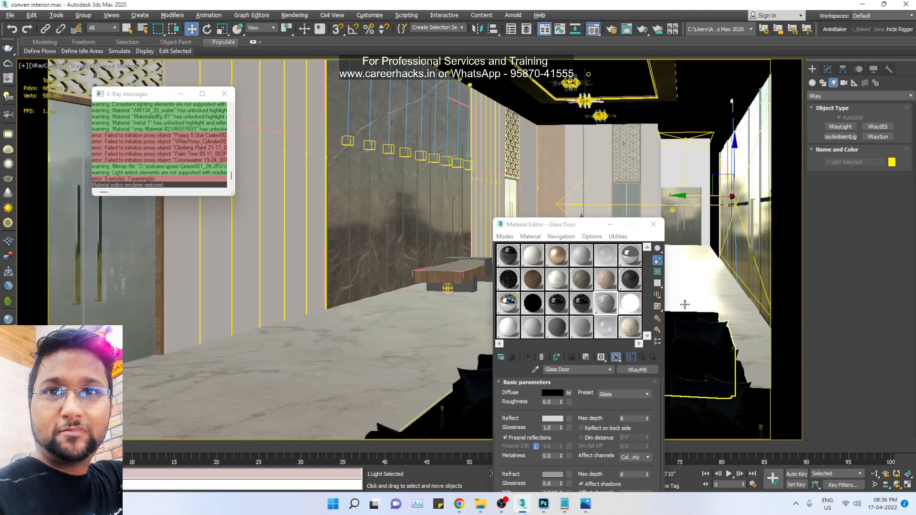
left_click_drag(687, 196, 644, 195)
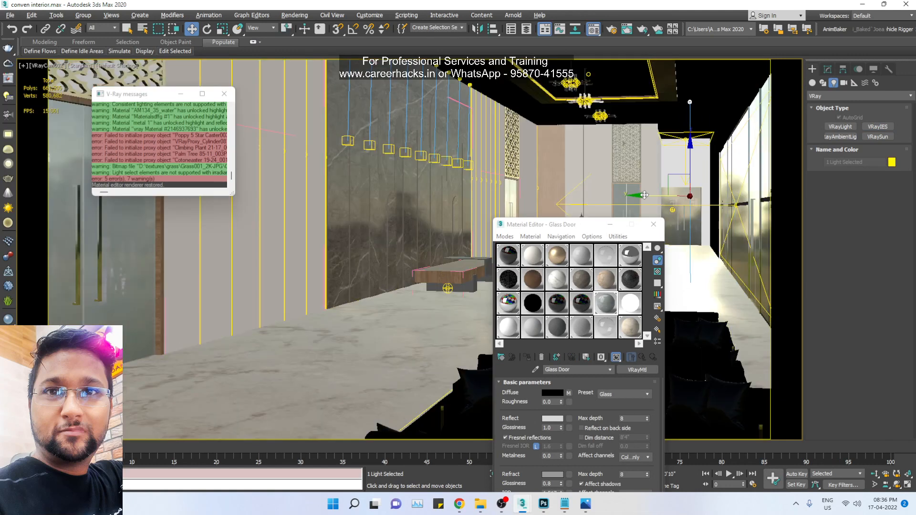
left_click_drag(692, 157, 692, 155)
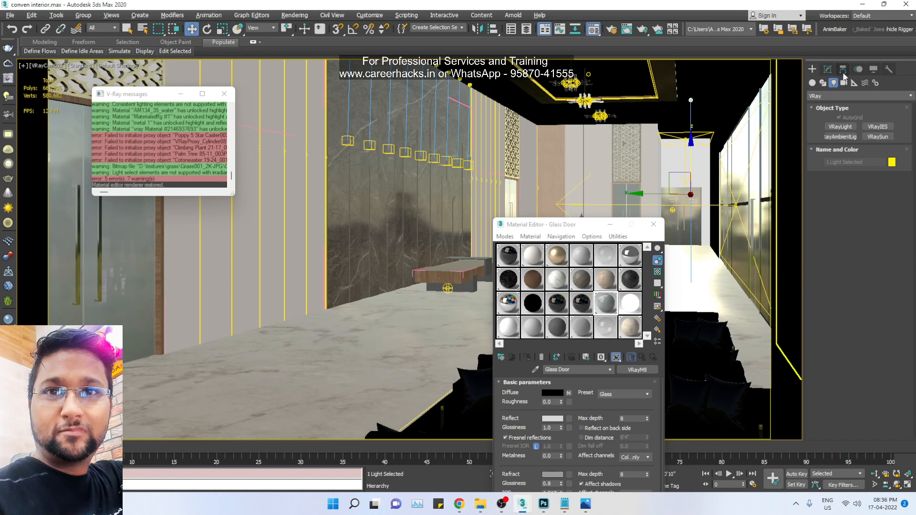
left_click(828, 70)
left_click(695, 273)
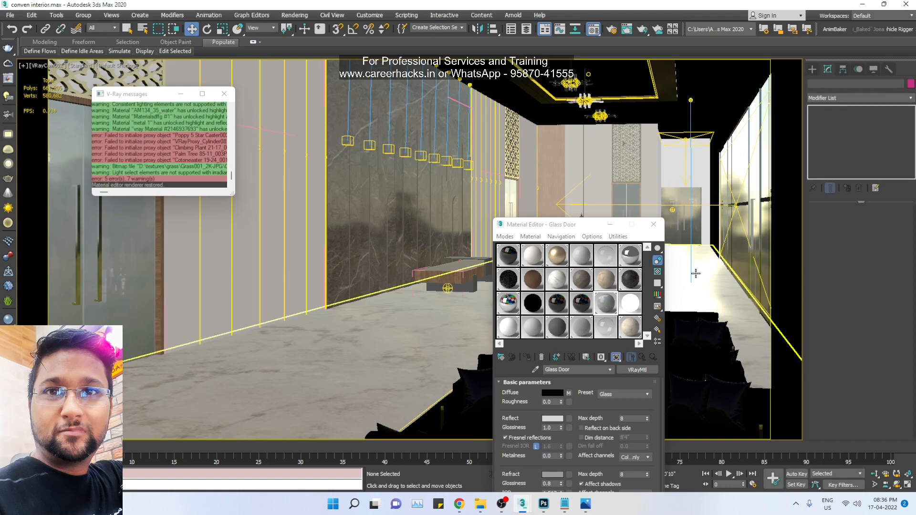
left_click(692, 273)
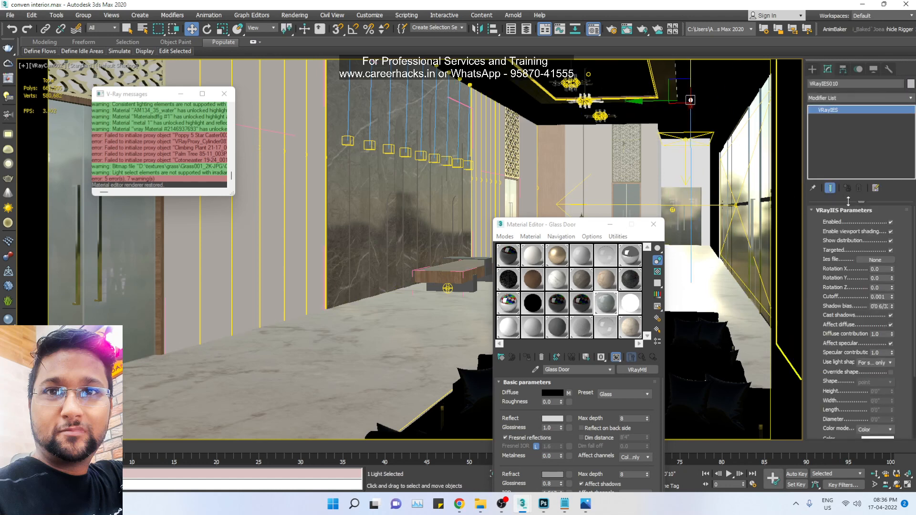
Step: Load an ies-lights-pack zip file from the Downloads folder as the IES light's photometric file
left_click(858, 261)
left_click(37, 124)
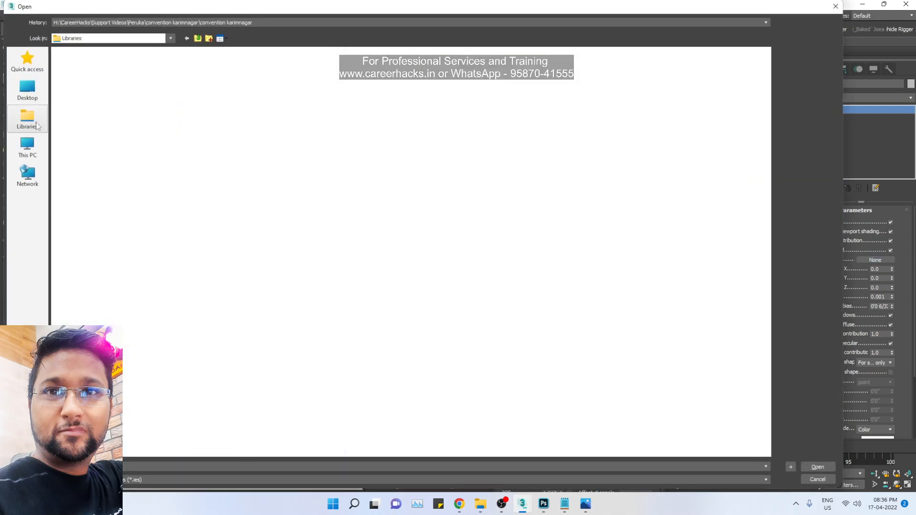
left_click(27, 147)
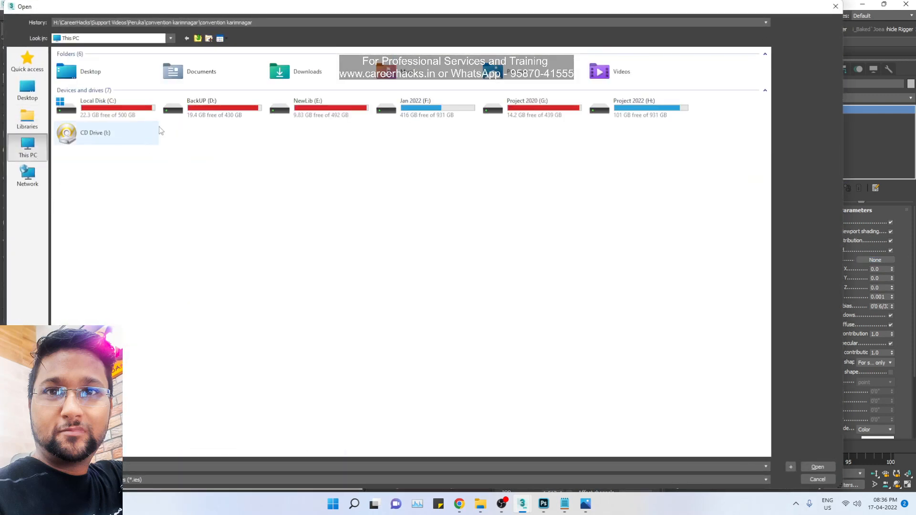
double_click(306, 73)
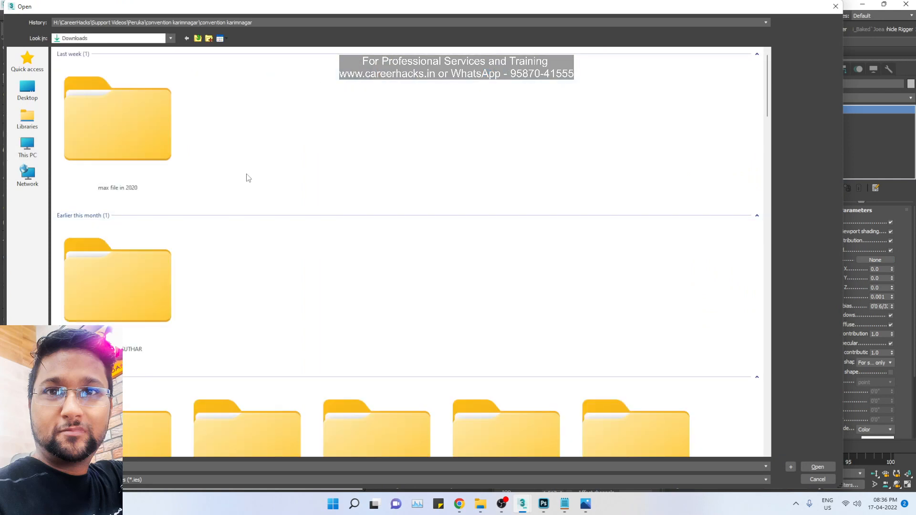
scroll(249, 178, "down", 5)
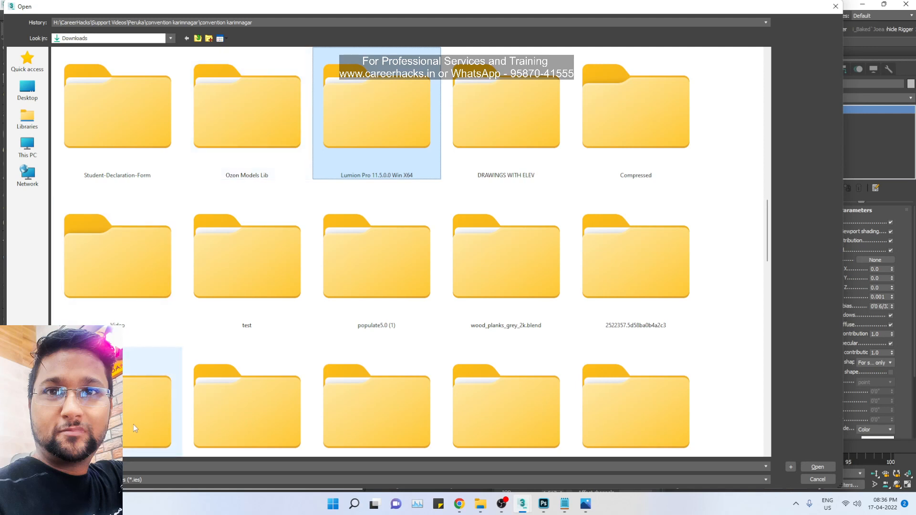
left_click(123, 466)
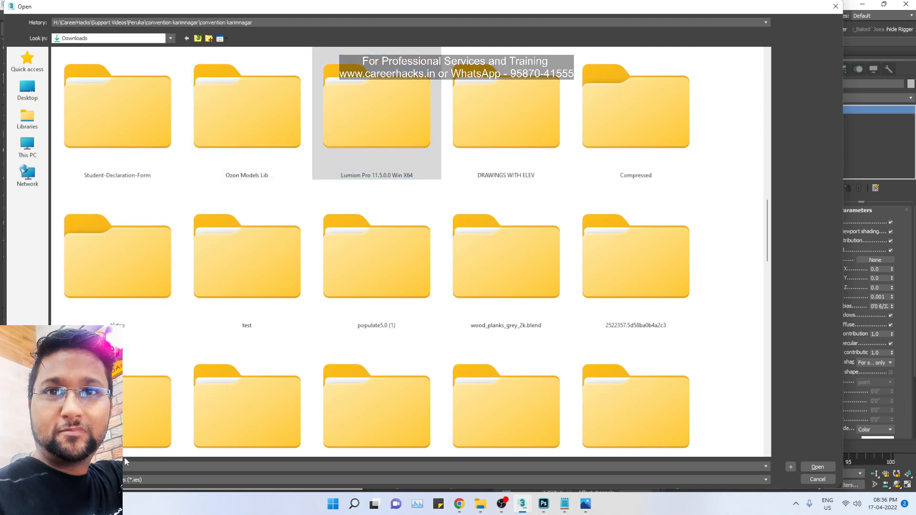
type("le")
key("Down")
key("Down")
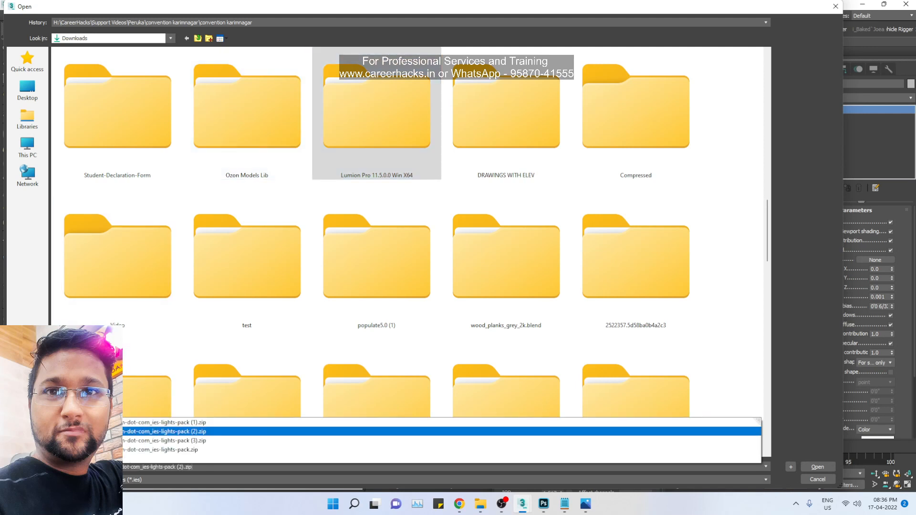
key("Return")
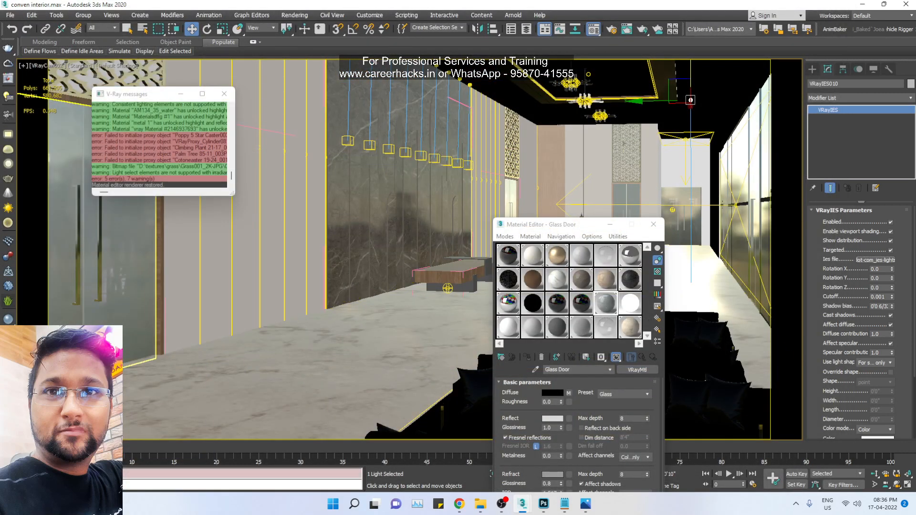
Step: Browse the Downloads folder for another photometric file for the IES light, and dismiss the file dialog without choosing one
left_click(876, 260)
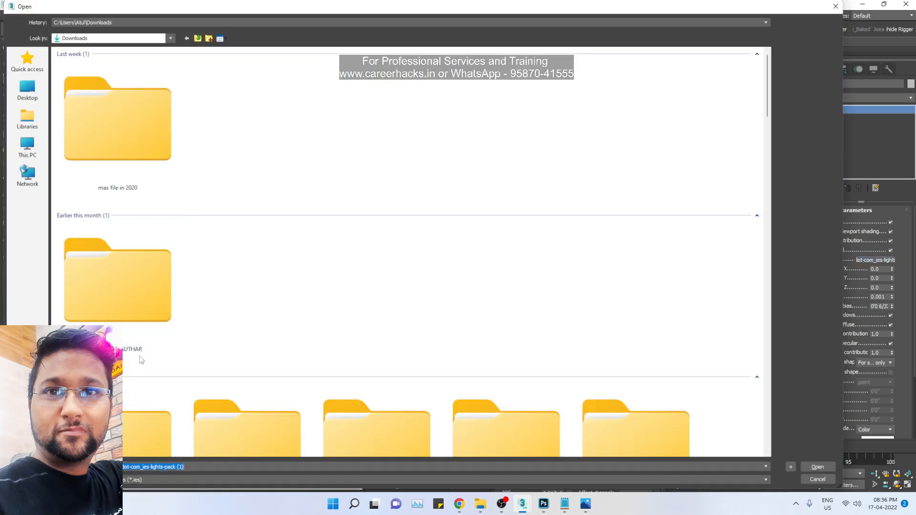
left_click(325, 338)
scroll(305, 343, "down", 10)
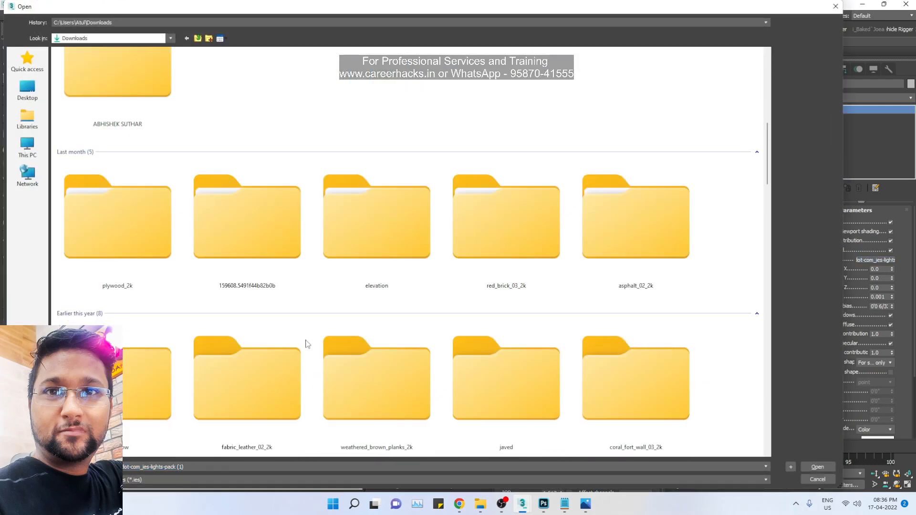
scroll(305, 343, "down", 10)
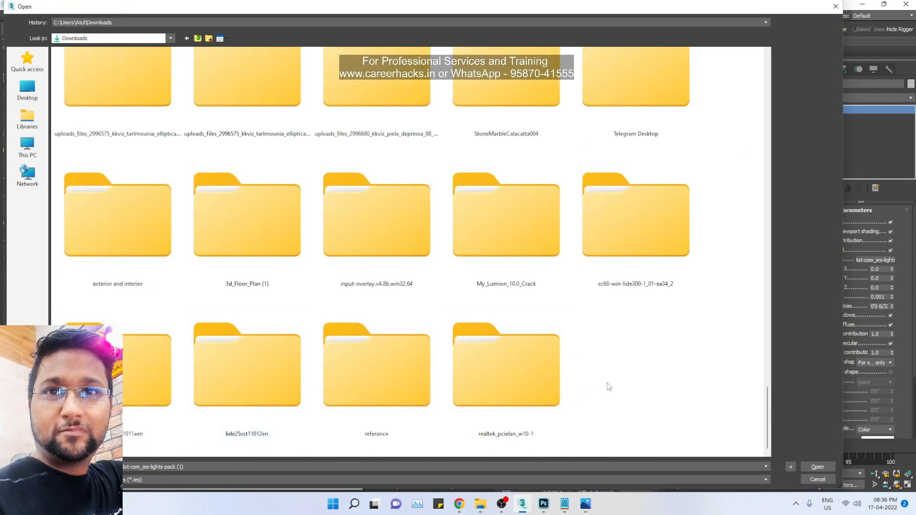
scroll(607, 383, "up", 3)
scroll(608, 384, "up", 3)
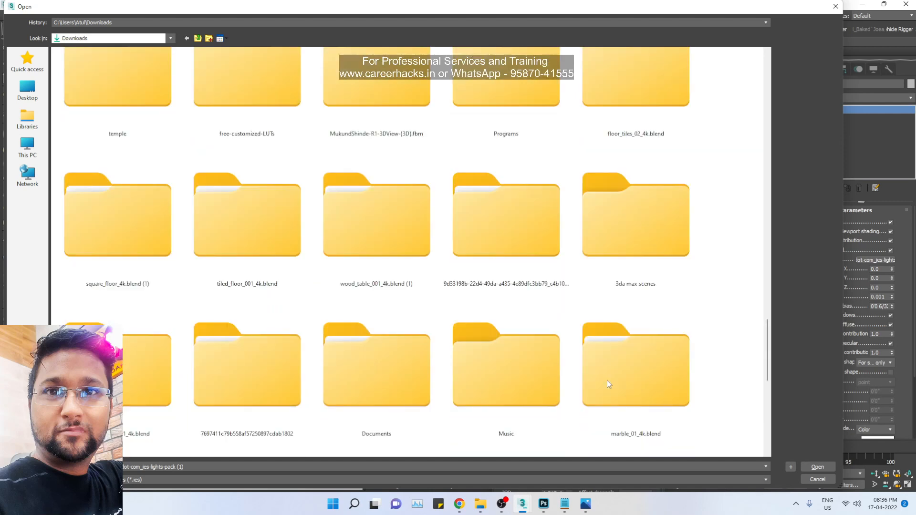
scroll(608, 384, "up", 3)
scroll(608, 383, "up", 3)
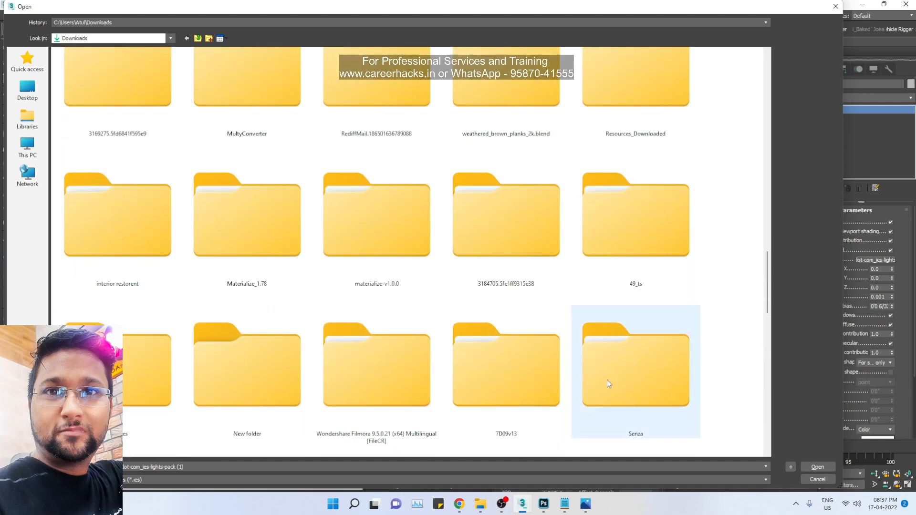
scroll(589, 352, "up", 3)
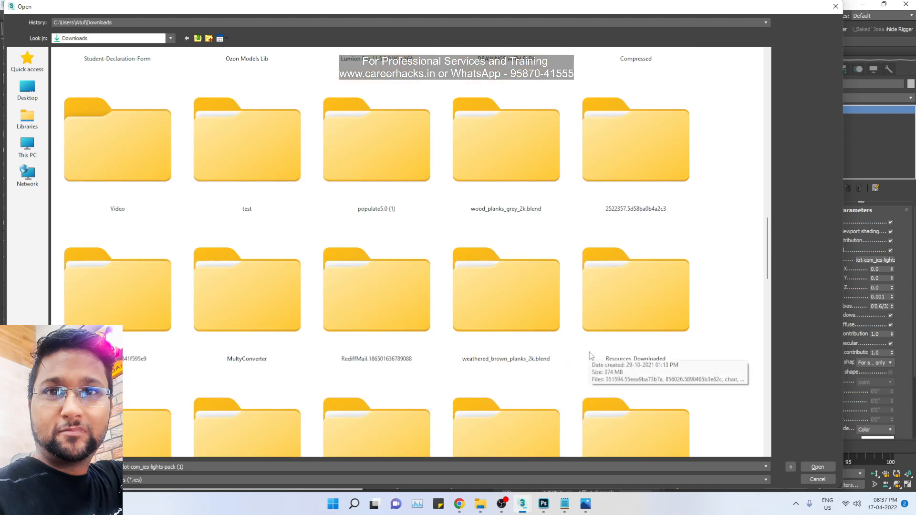
scroll(583, 356, "up", 3)
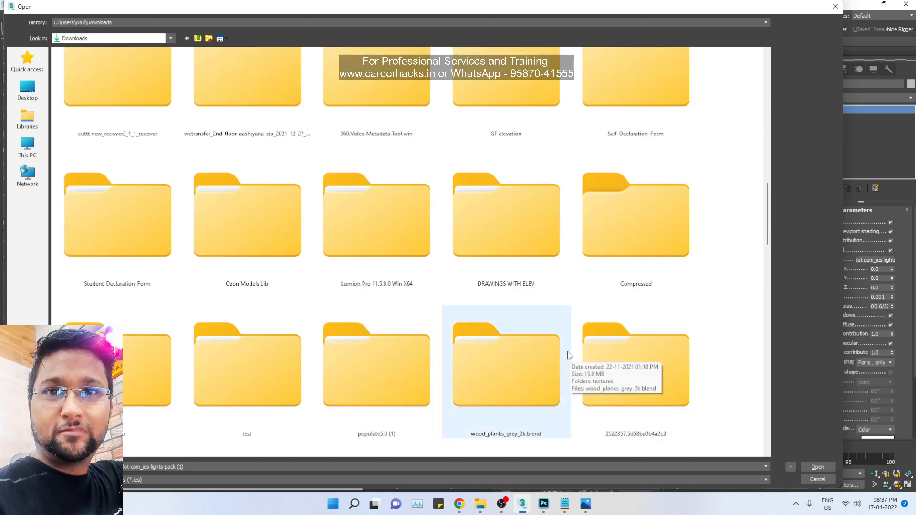
scroll(568, 355, "up", 5)
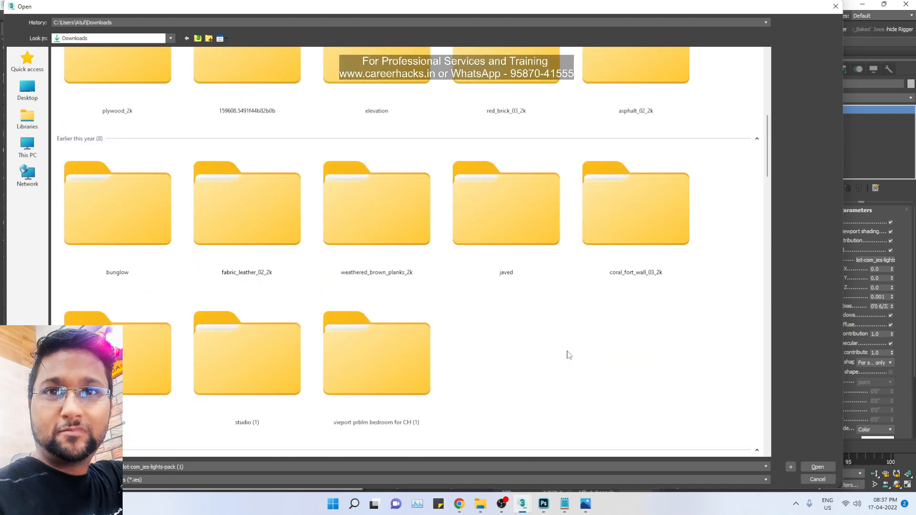
scroll(567, 353, "up", 5)
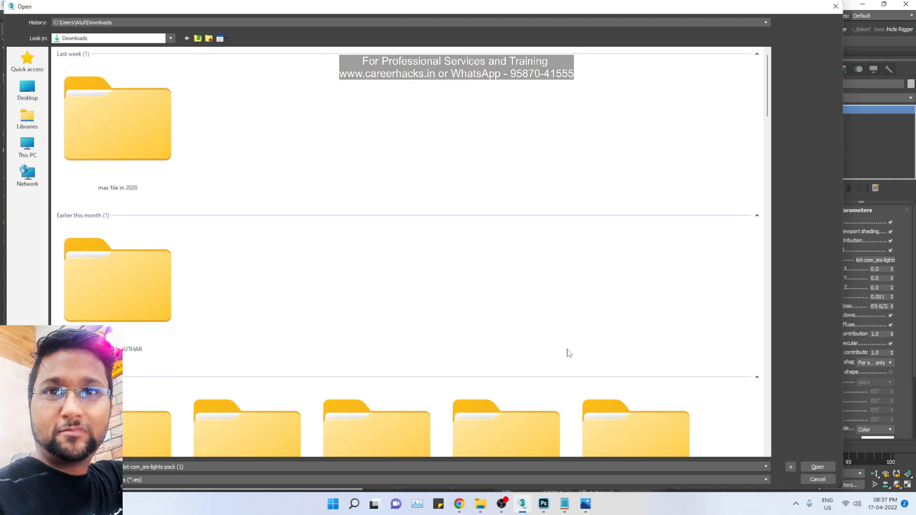
left_click(810, 479)
Step: Switch to Chrome, go to the careerhacks.in home page, and open the Internship | SE2 course from the top courses
mouse_move(459, 503)
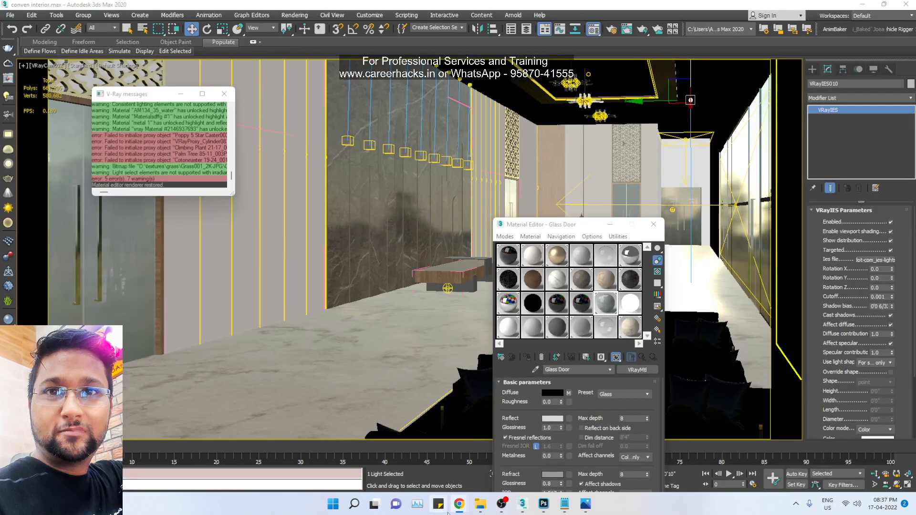
left_click(499, 455)
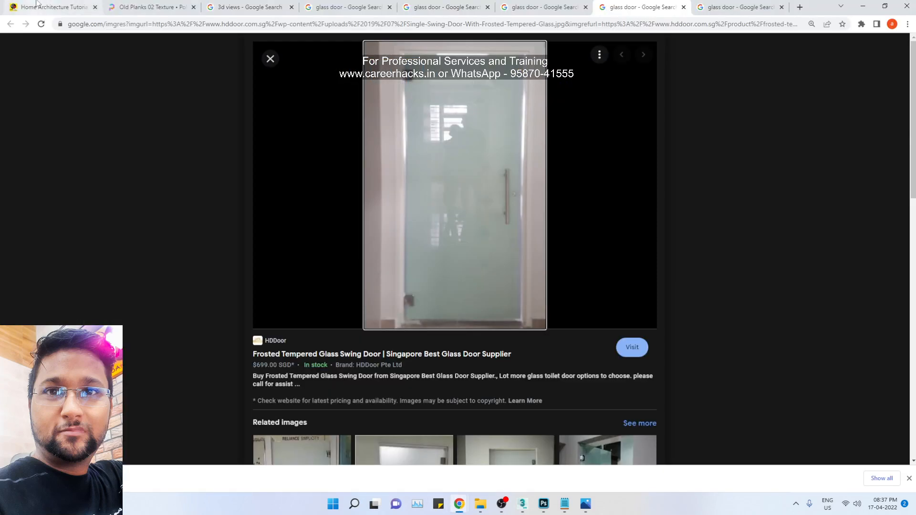
left_click(52, 7)
left_click(69, 70)
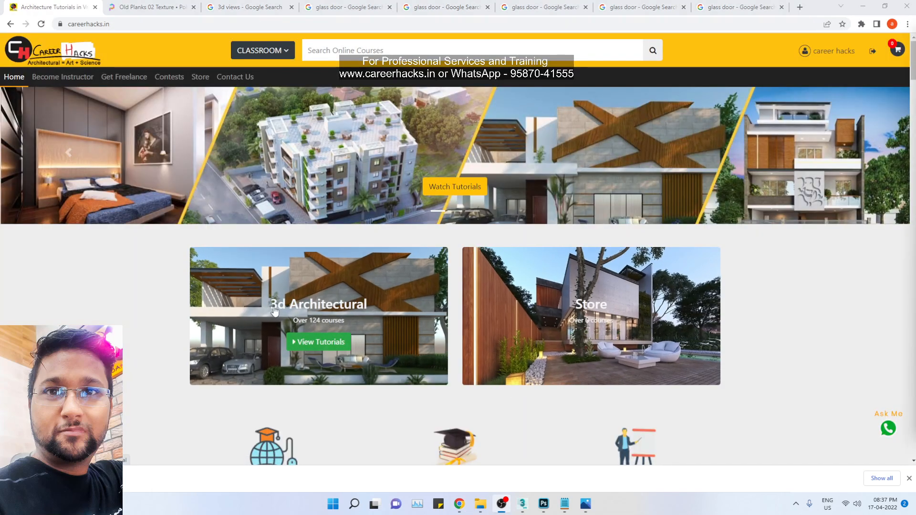
scroll(269, 395, "down", 6)
scroll(270, 395, "down", 3)
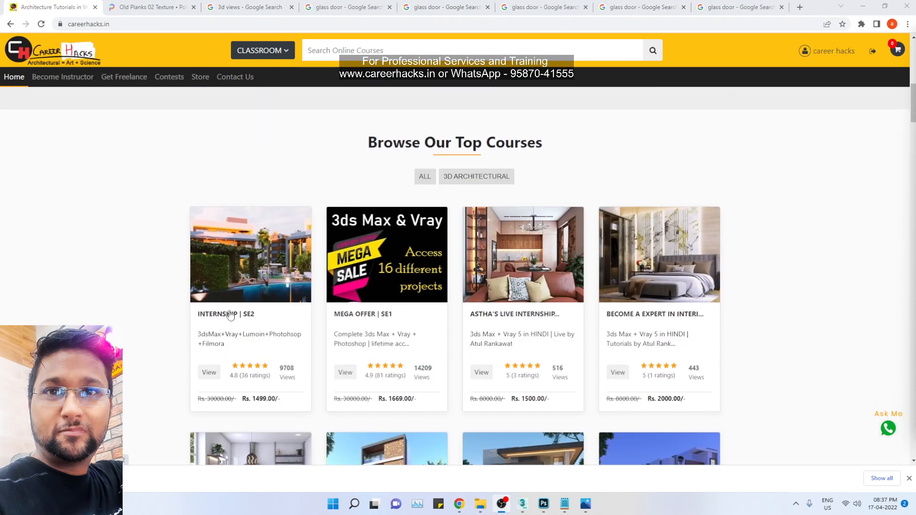
left_click(230, 315)
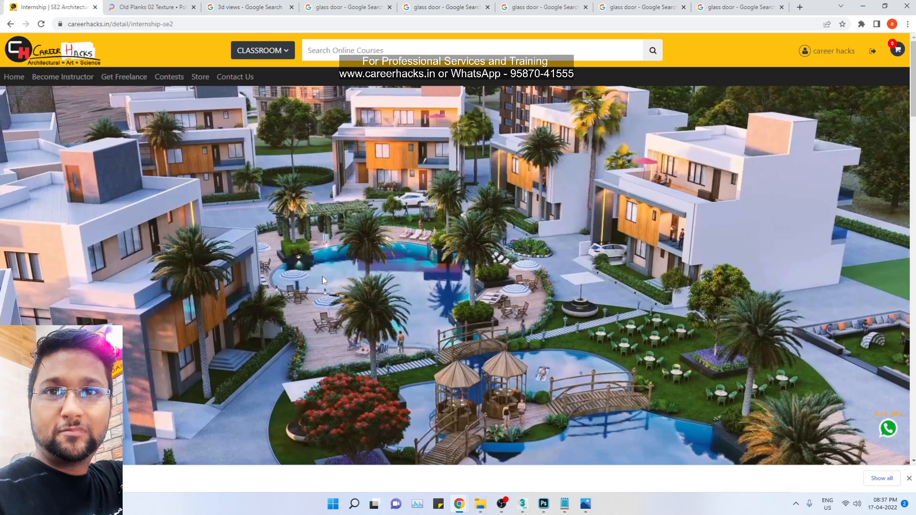
Step: Look through the preview images in the slideshow of the Internship | SE2 course page
scroll(323, 280, "down", 5)
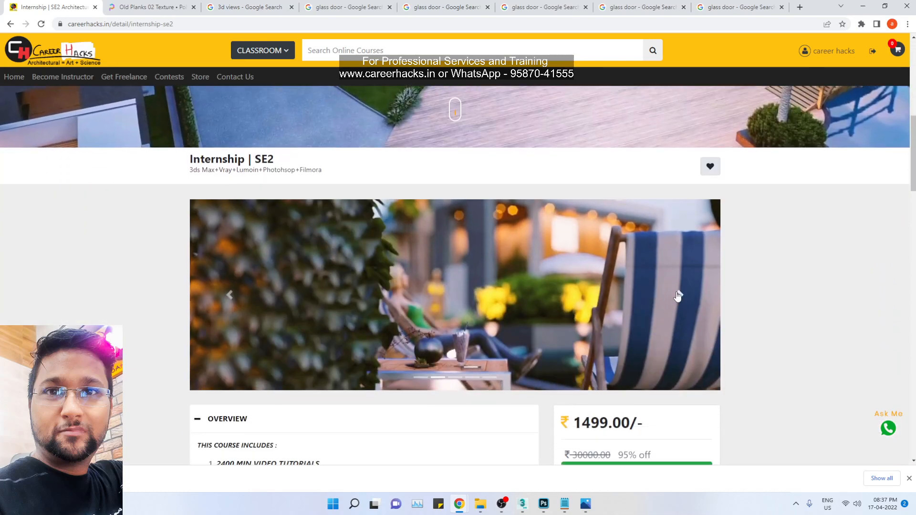
left_click(679, 296)
left_click(680, 294)
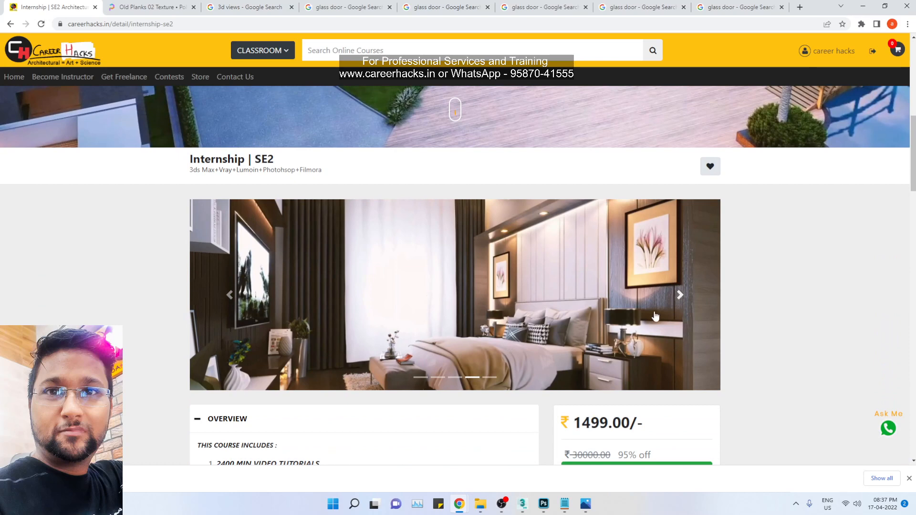
left_click(681, 298)
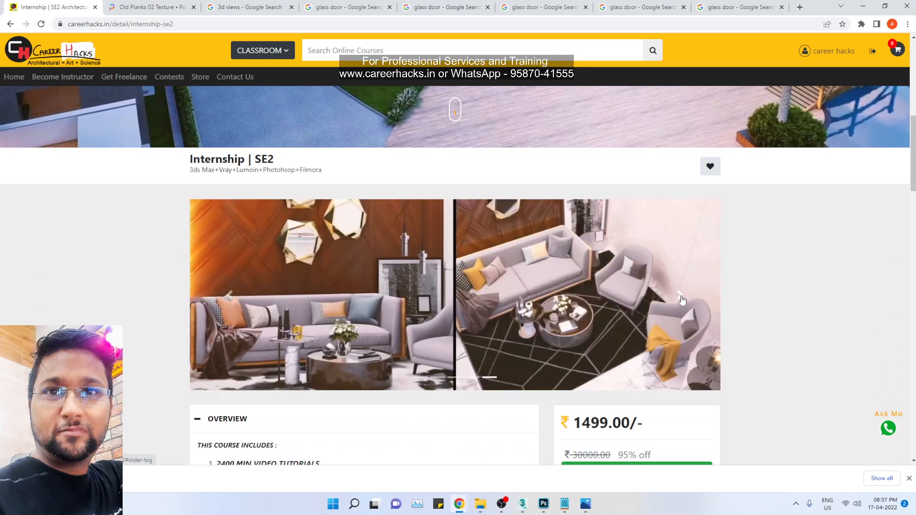
left_click(681, 295)
left_click(680, 296)
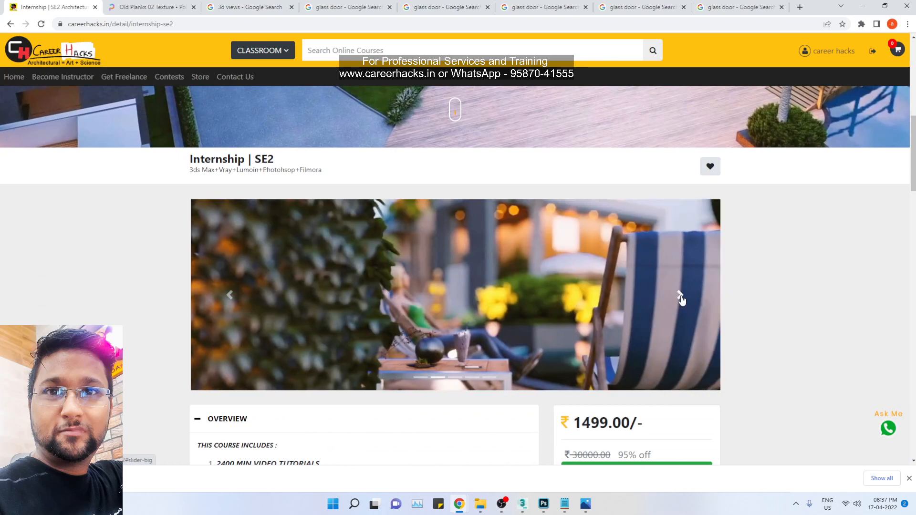
left_click(680, 296)
Step: Review the course's lecture list, system requirements and overview on the Internship | SE2 page
scroll(680, 296, "down", 10)
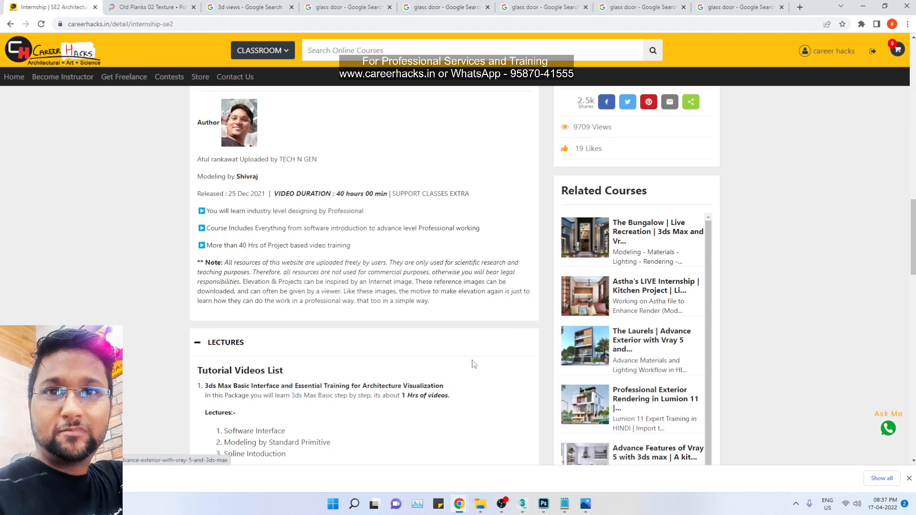
scroll(453, 364, "down", 5)
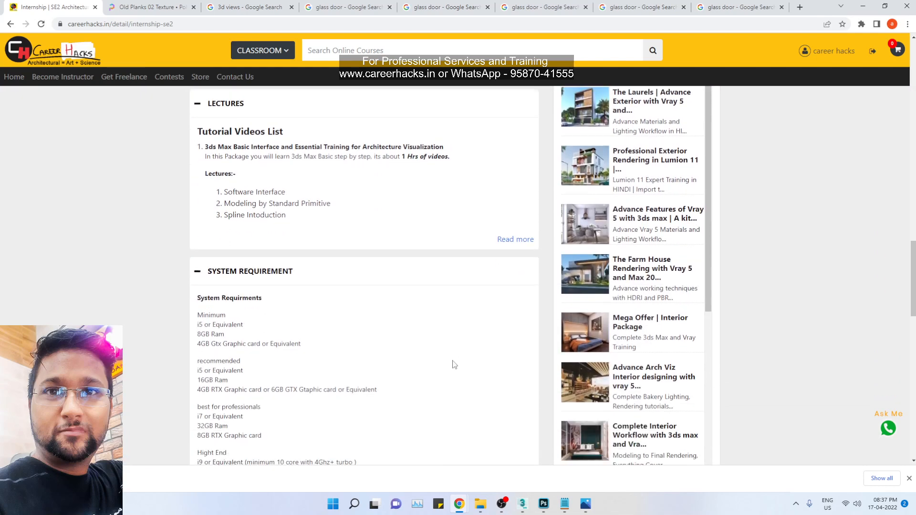
scroll(454, 364, "down", 5)
scroll(453, 365, "up", 13)
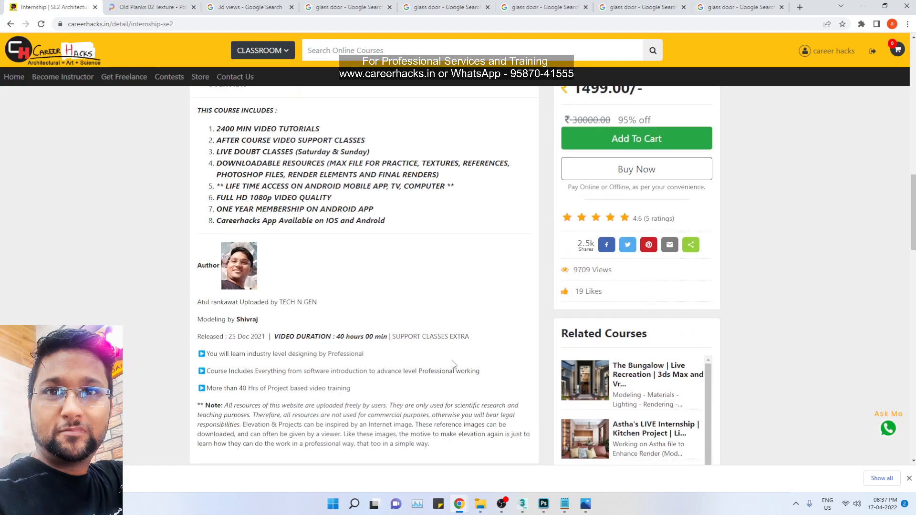
scroll(454, 365, "up", 4)
Step: Switch to File Explorer and open the Final Renders folder of the 153 internship project on the BackUP (D:) drive
mouse_move(481, 505)
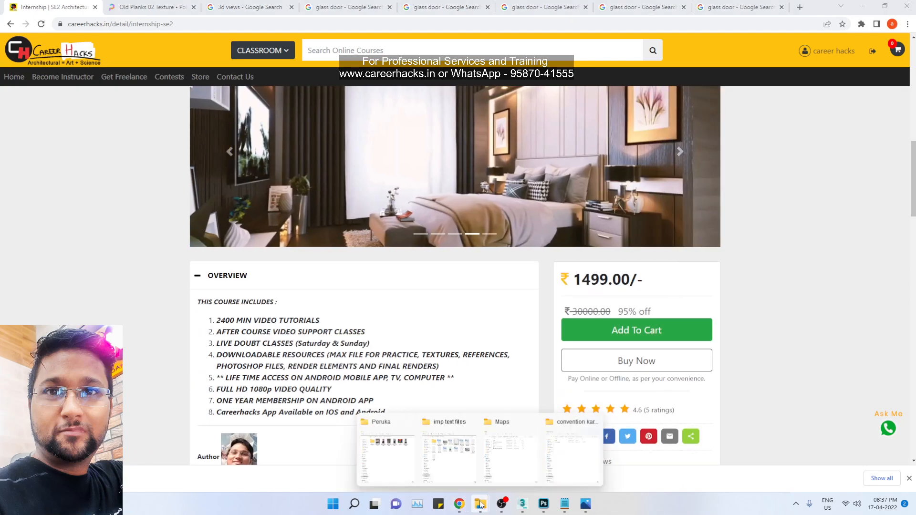
left_click(467, 474)
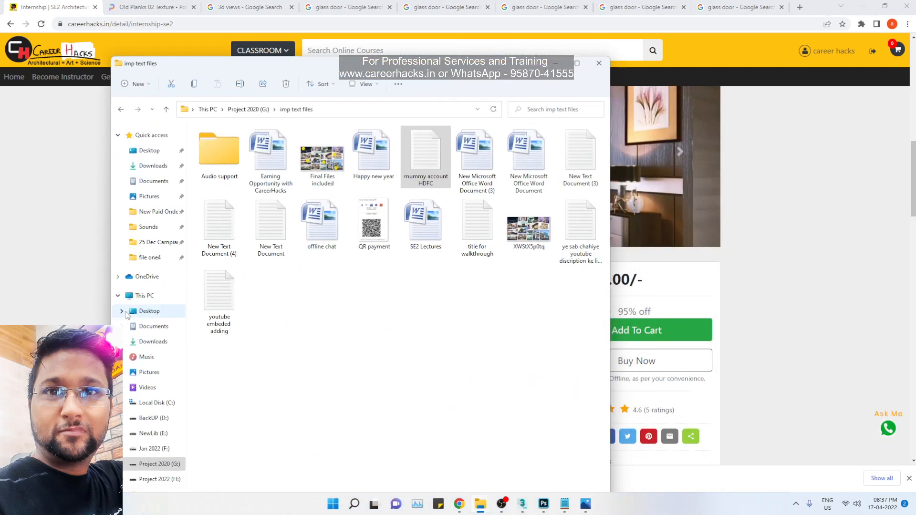
left_click(145, 296)
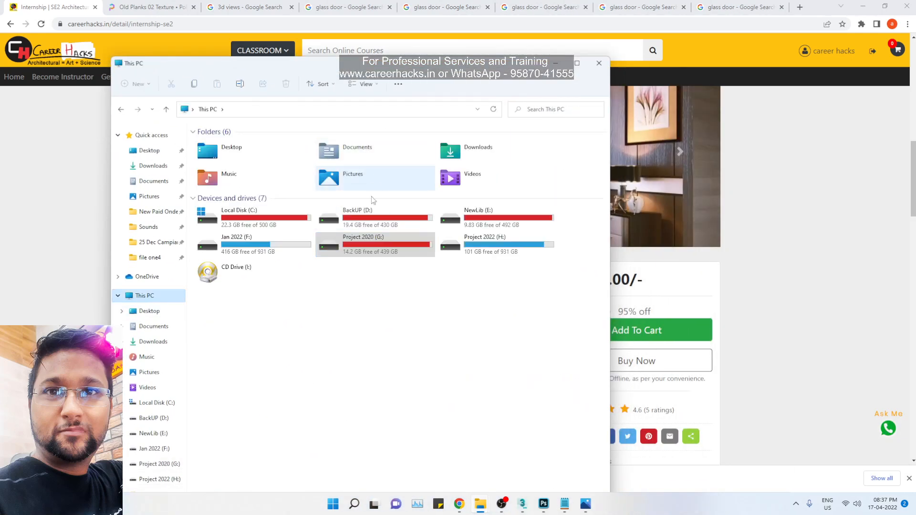
double_click(372, 217)
double_click(254, 147)
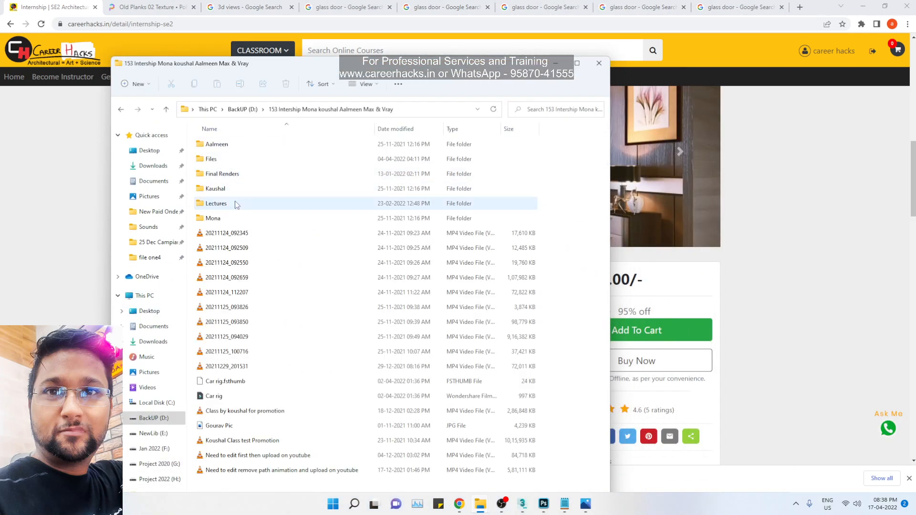
double_click(233, 174)
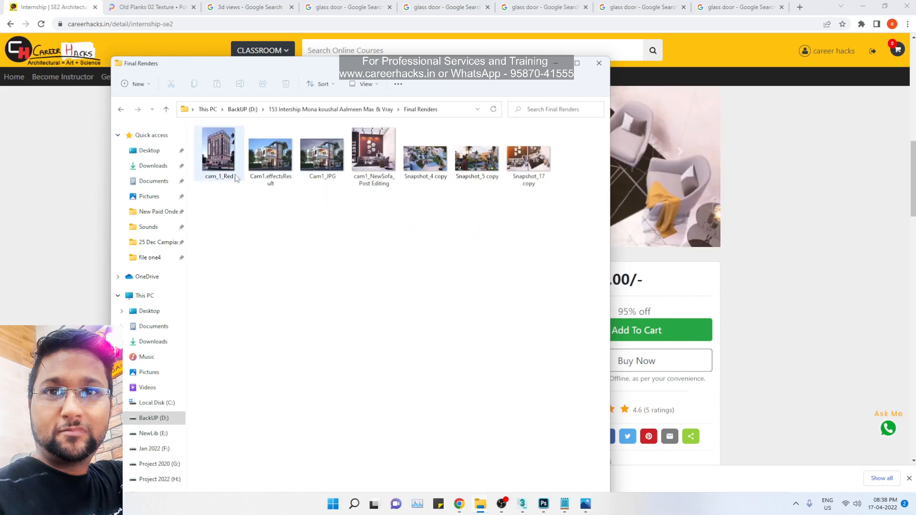
Step: View the final renders in Photos one after another, from cam_1_Red to the Snapshot_17 image, and close the viewer
double_click(219, 153)
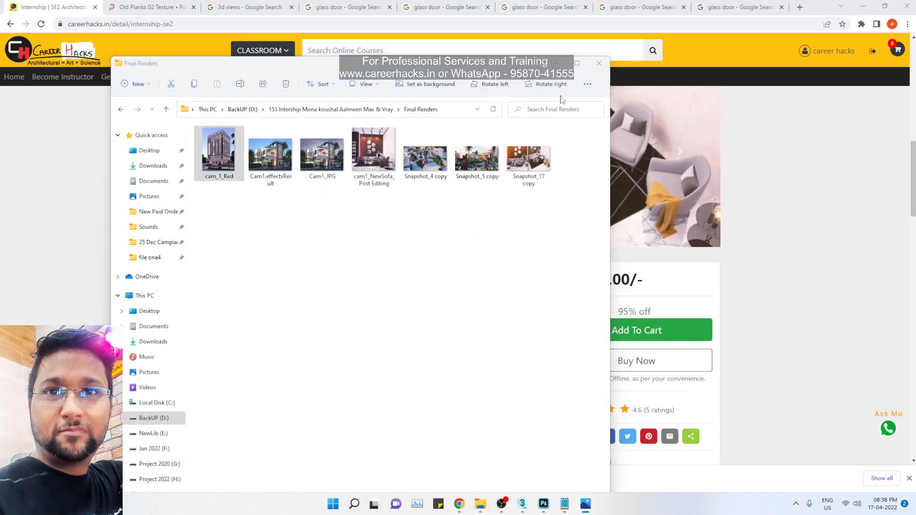
left_click_drag(915, 47, 307, 48)
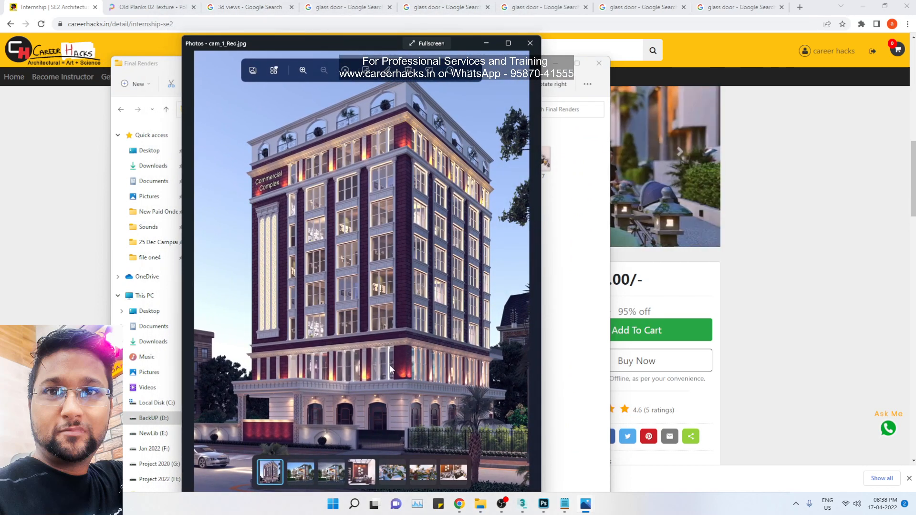
left_click(528, 275)
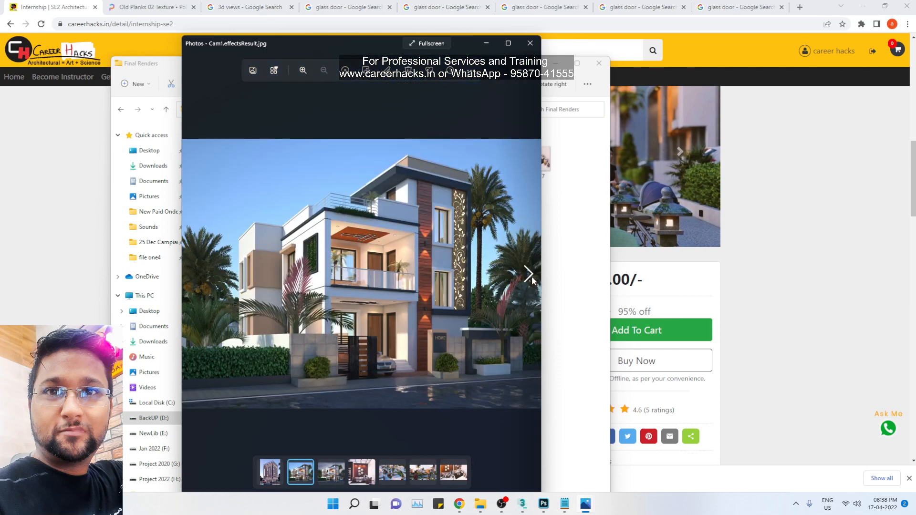
left_click(528, 275)
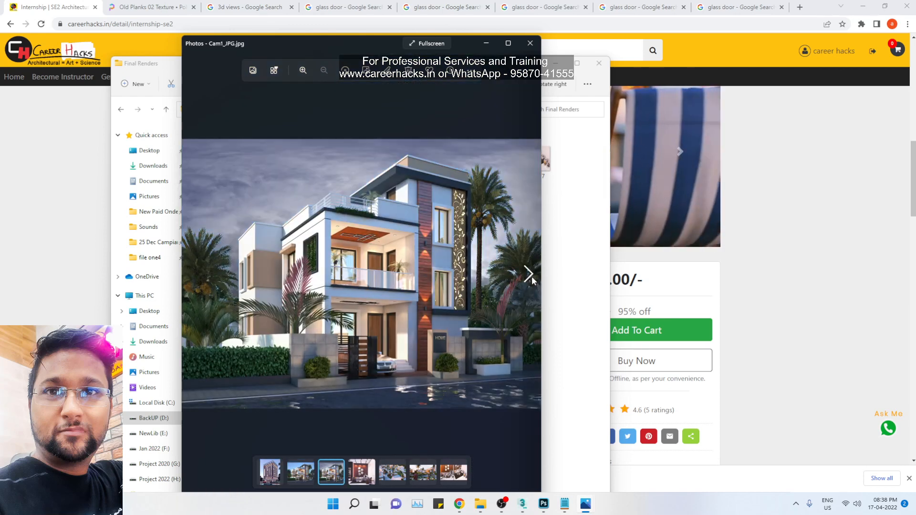
left_click(529, 274)
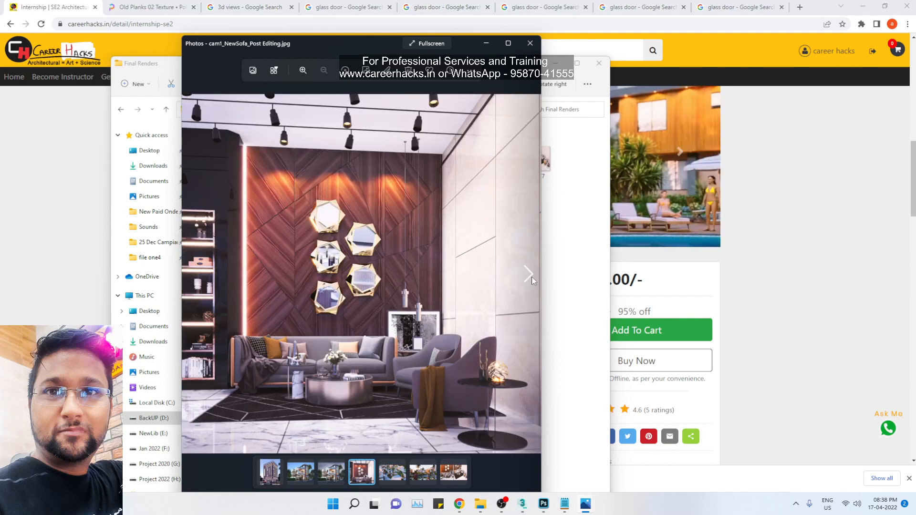
left_click(529, 274)
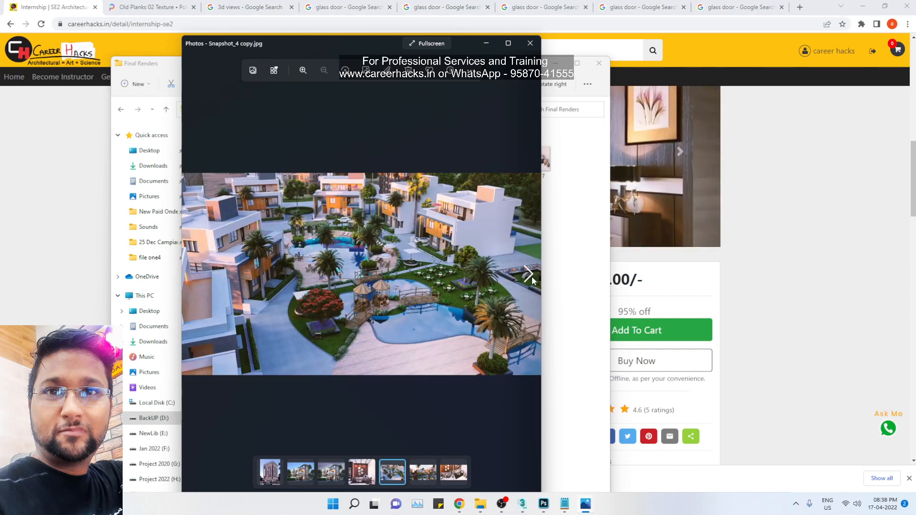
left_click(531, 277)
left_click(532, 278)
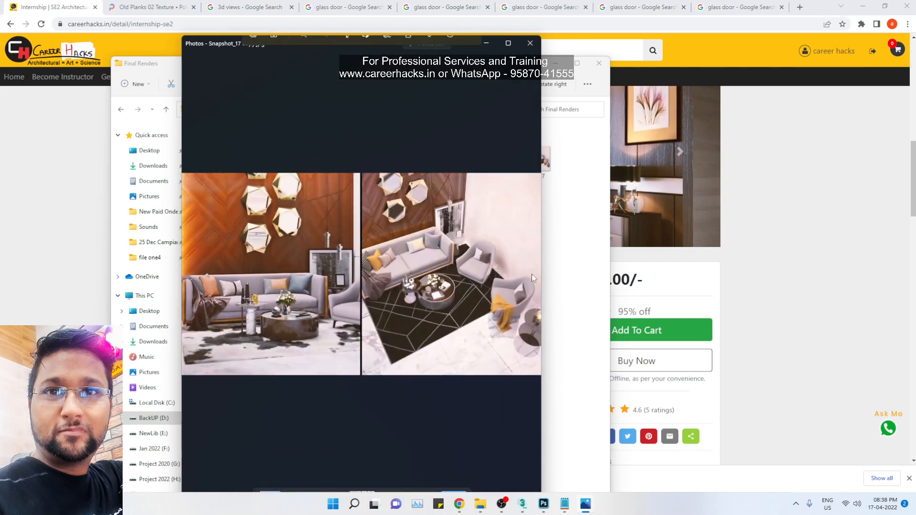
left_click(529, 43)
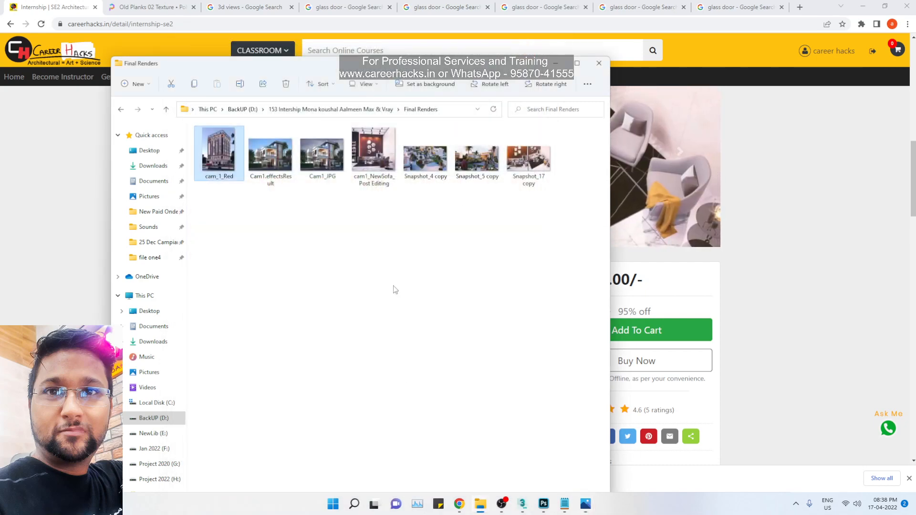
Step: Close the Final Renders folder and look through the Internship | SE2 course page's banner, lectures and system requirements
left_click(598, 63)
scroll(409, 378, "down", 12)
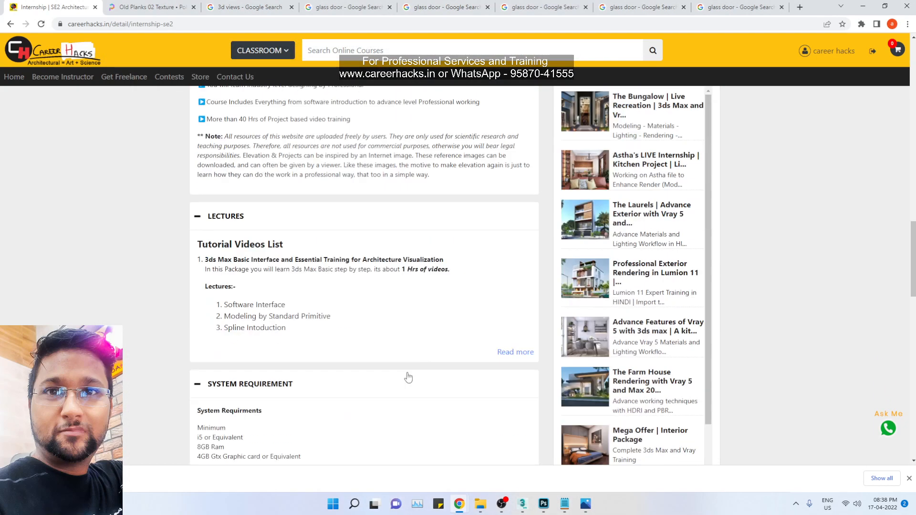
scroll(405, 377, "up", 20)
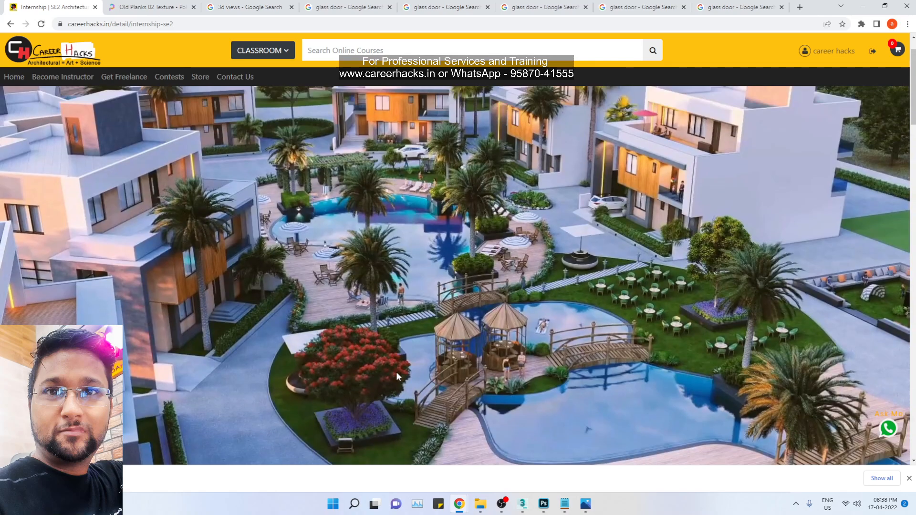
scroll(396, 371, "down", 20)
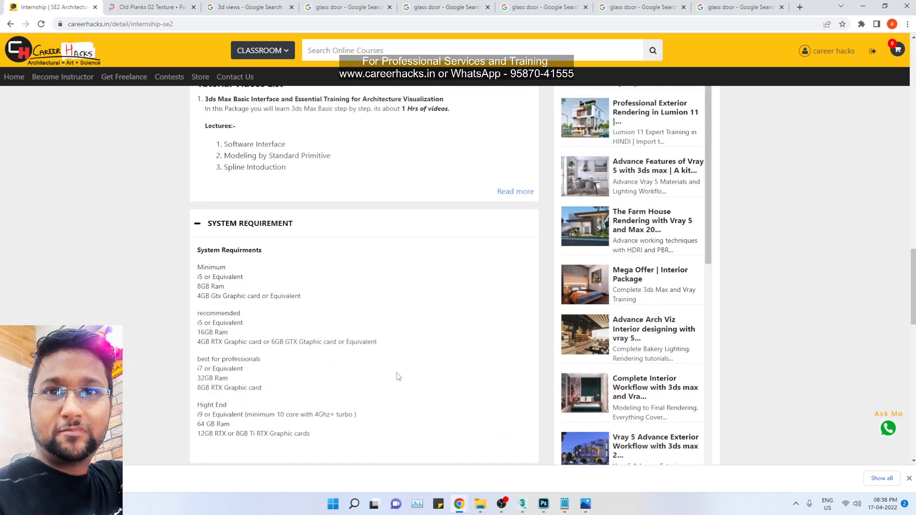
scroll(398, 375, "up", 7)
scroll(398, 378, "down", 6)
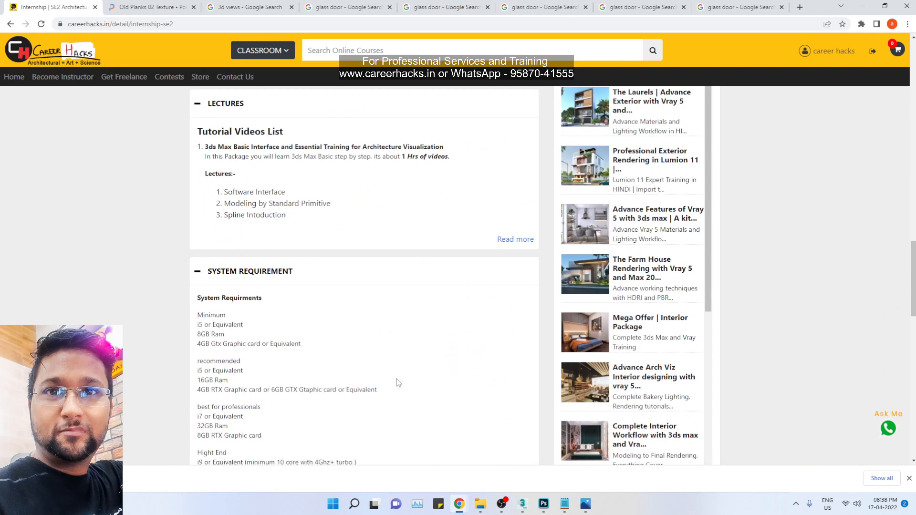
Step: Expand the course's full lecture list and review it down to the Project Files List, highlighting the seven project files
left_click(515, 240)
scroll(333, 301, "down", 5)
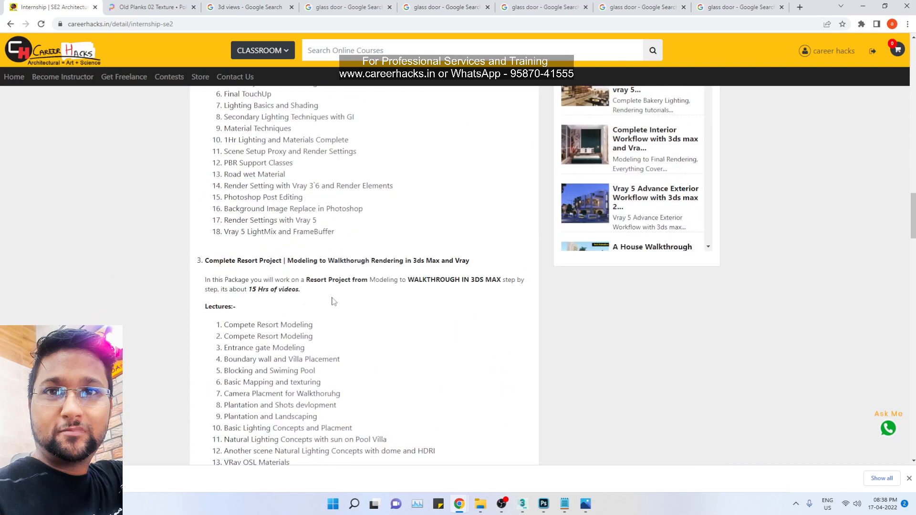
scroll(333, 301, "down", 20)
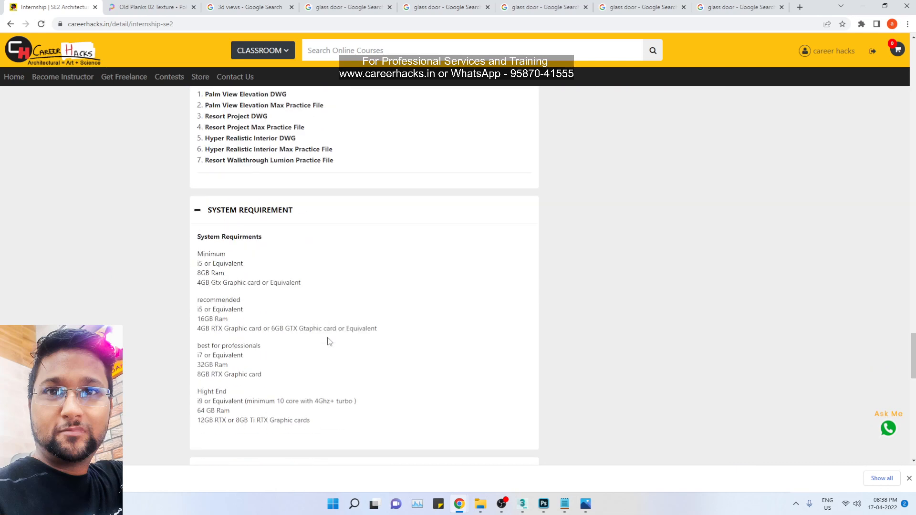
scroll(296, 334, "up", 2)
left_click_drag(338, 264, 189, 184)
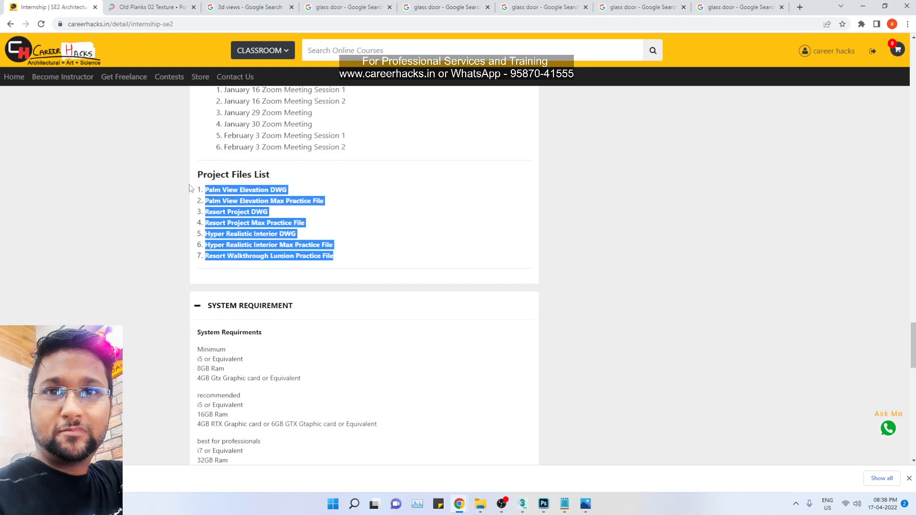
scroll(309, 258, "down", 3)
scroll(310, 260, "up", 15)
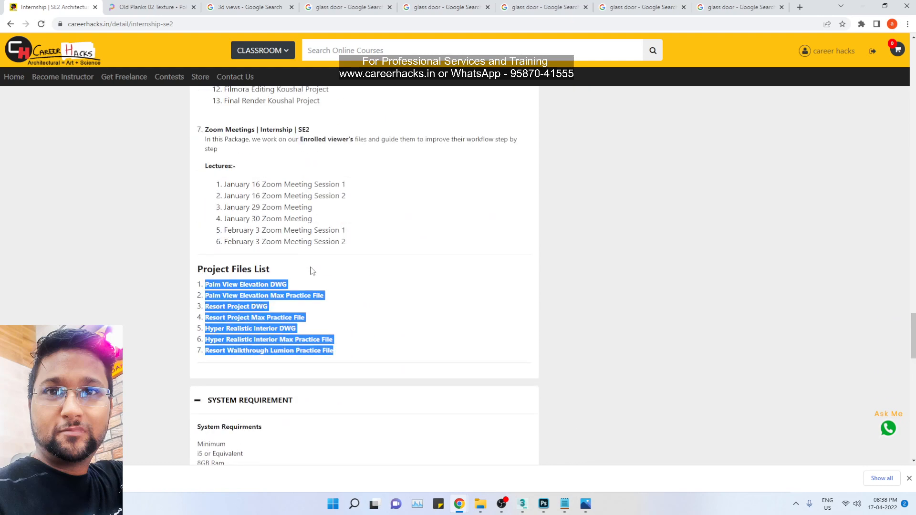
scroll(319, 272, "up", 3)
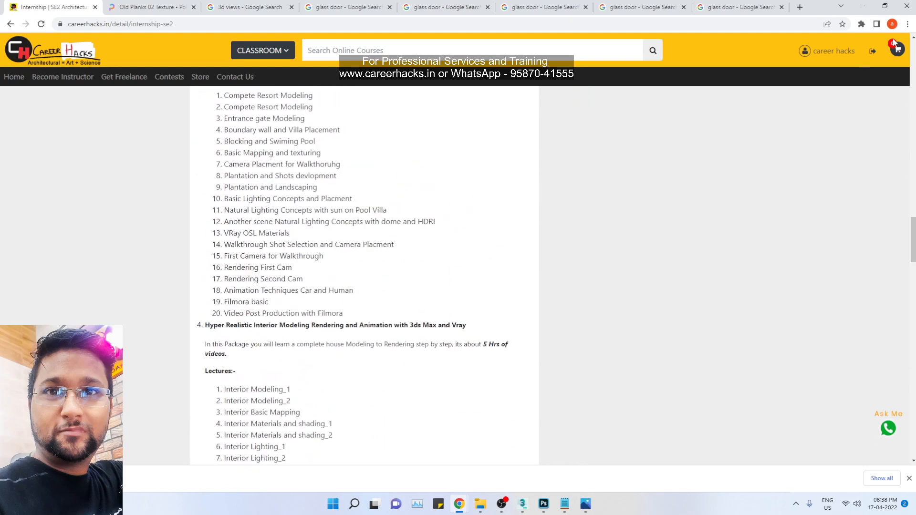
Step: Open My Orders in the account and open the Internship | SE2 package's Palm View Elevation course
left_click(827, 50)
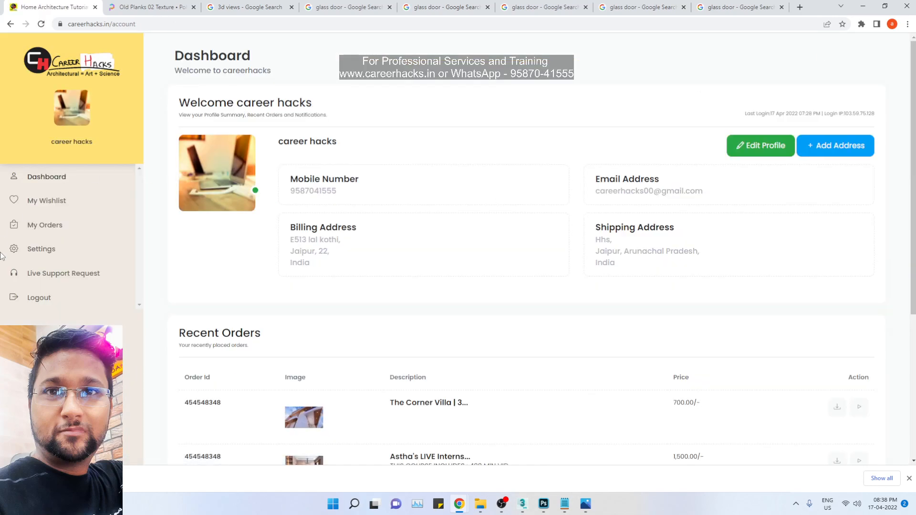
left_click(48, 225)
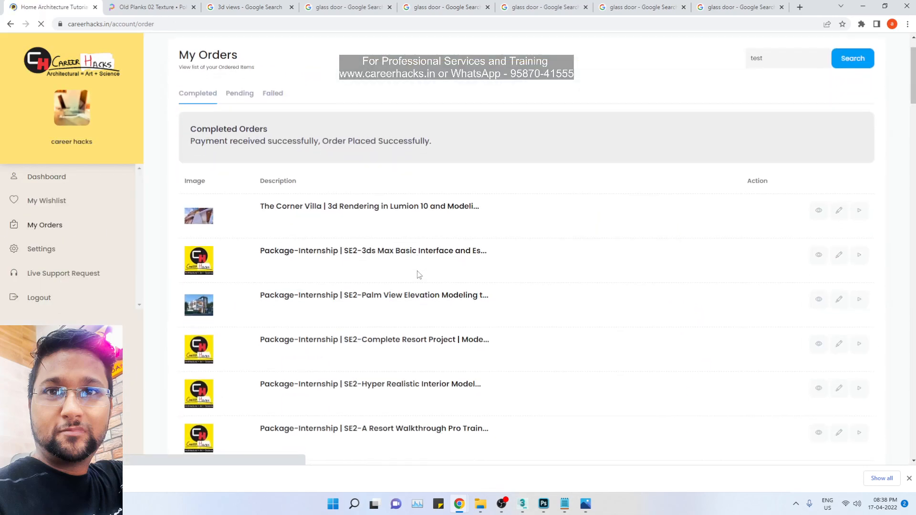
scroll(364, 217, "down", 5)
left_click(277, 106)
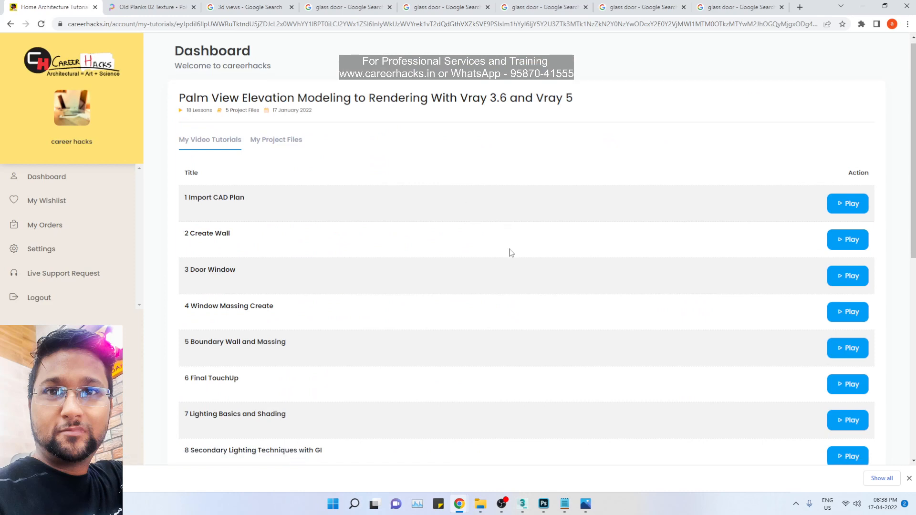
Step: Review the Palm View Elevation video lessons, briefly highlighting lesson 14, Render Setting with Vray 3
scroll(367, 229, "down", 4)
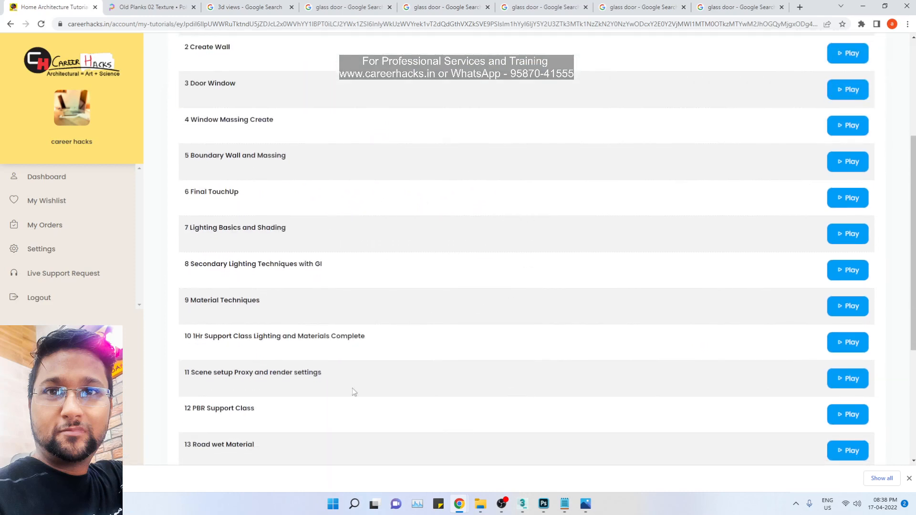
scroll(286, 310, "down", 4)
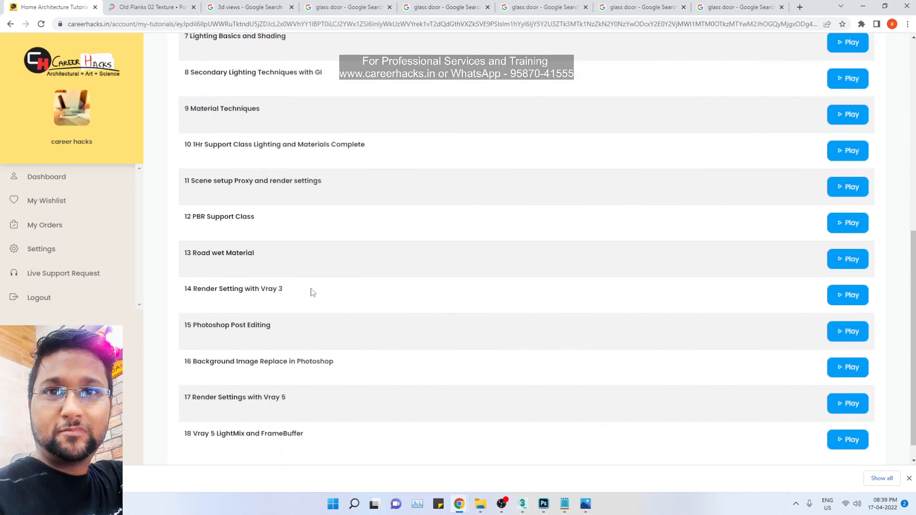
scroll(312, 292, "down", 1)
scroll(323, 273, "up", 1)
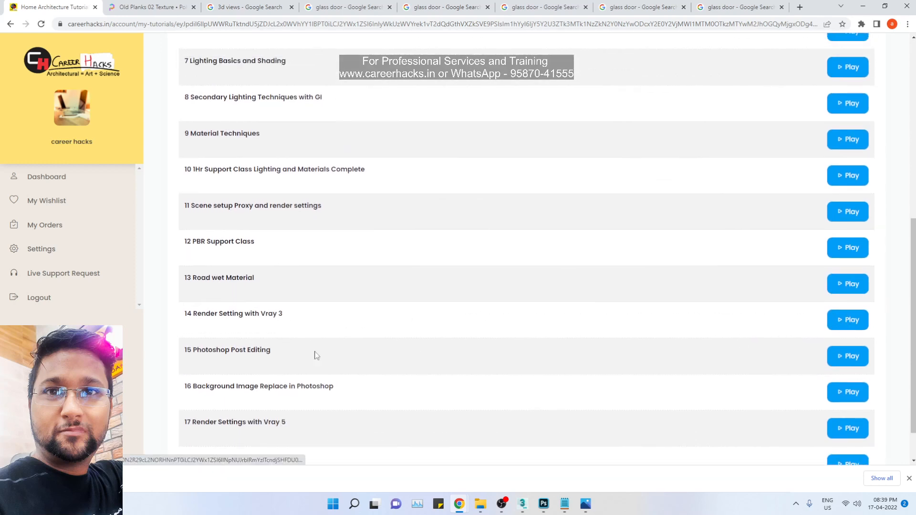
left_click_drag(206, 316, 311, 318)
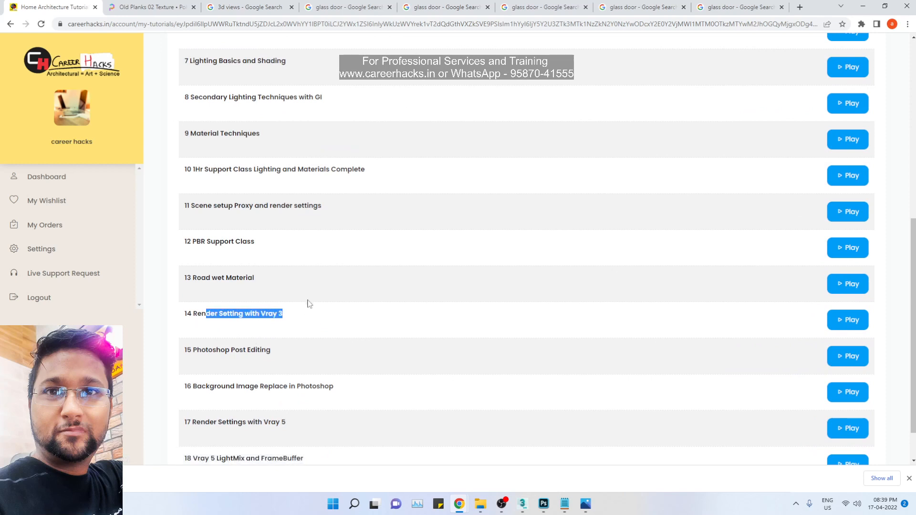
left_click(313, 306)
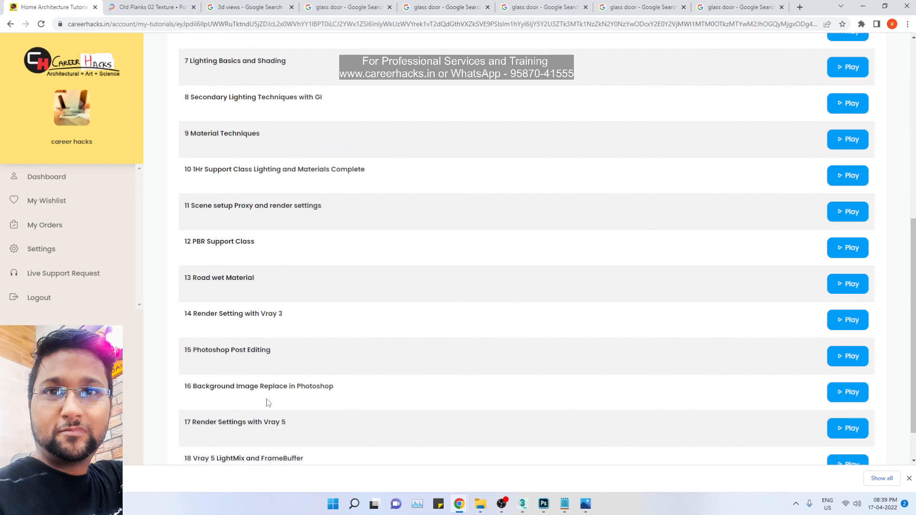
Step: Highlight lesson 17, Render Settings with Vray 5, and play its video in full screen
left_click_drag(205, 424, 319, 425)
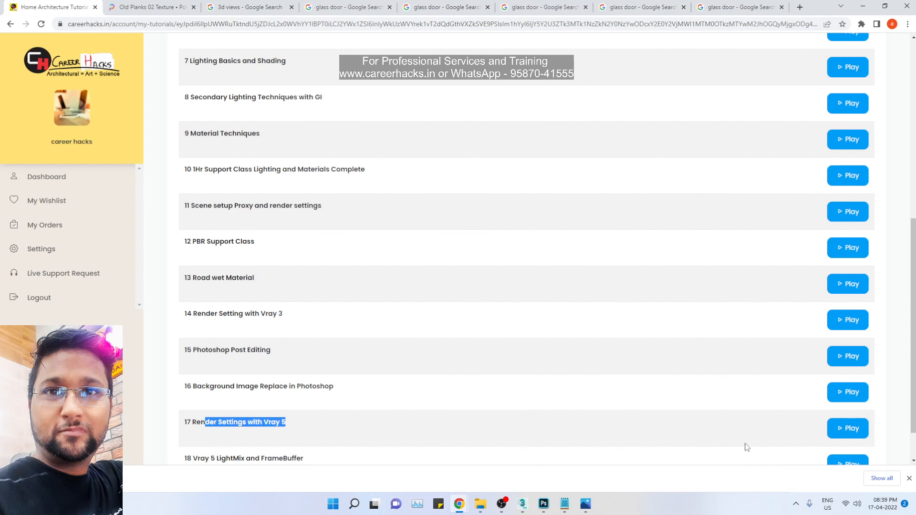
left_click(848, 428)
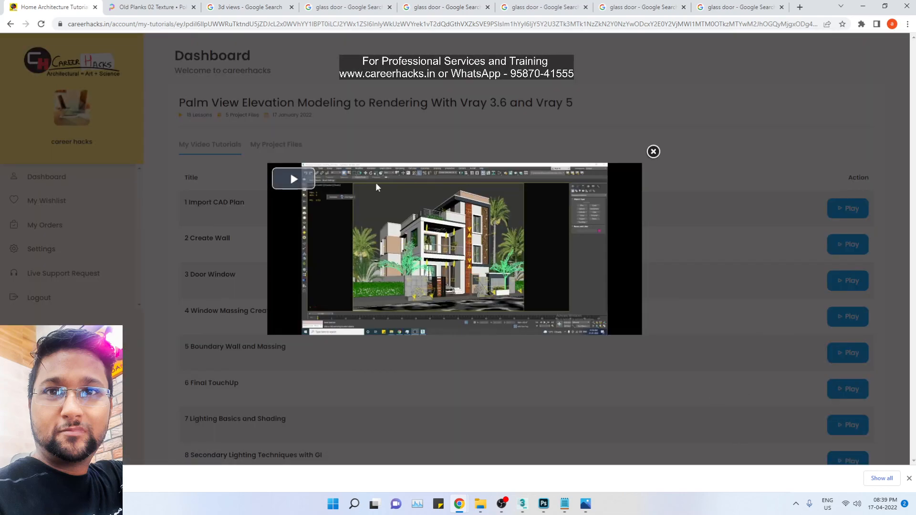
left_click(291, 178)
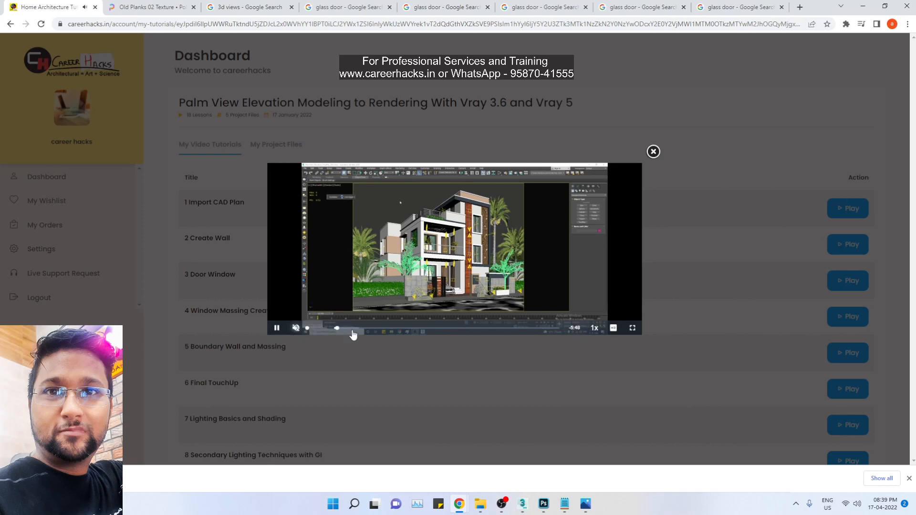
left_click(632, 328)
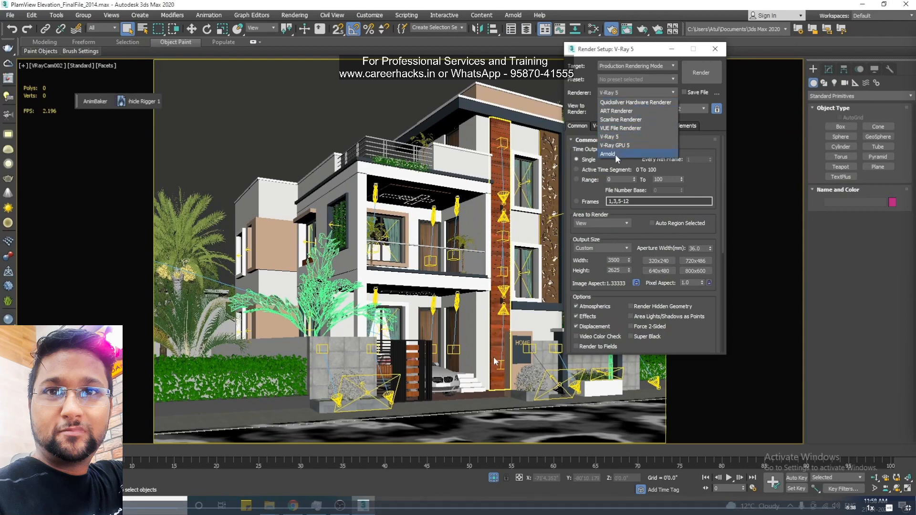
Step: Switch the renderer to Scanline Renderer and back to V-Ray 5, and list the available renderers again
left_click(630, 119)
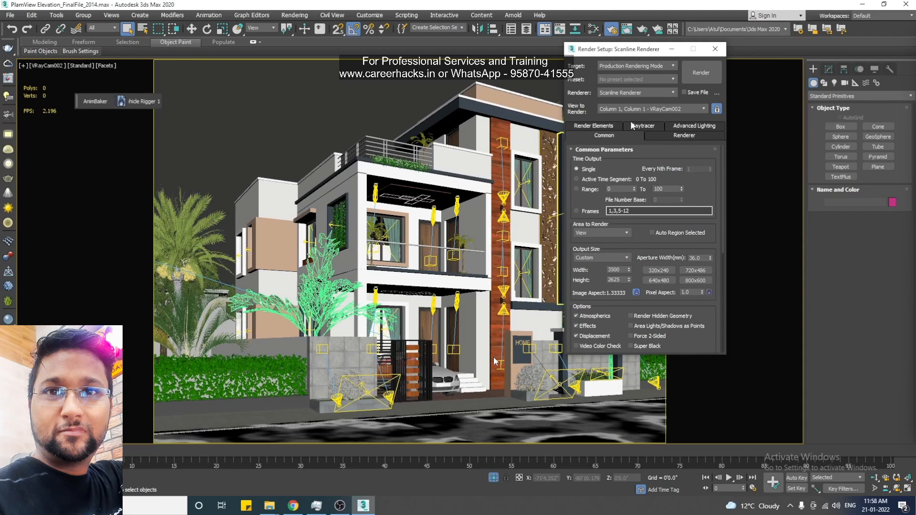
left_click(648, 93)
left_click(626, 138)
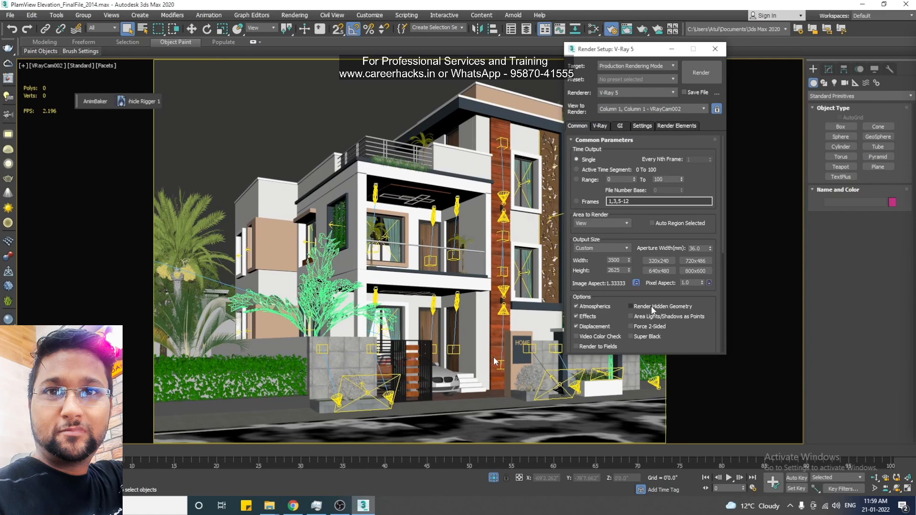
left_click(664, 93)
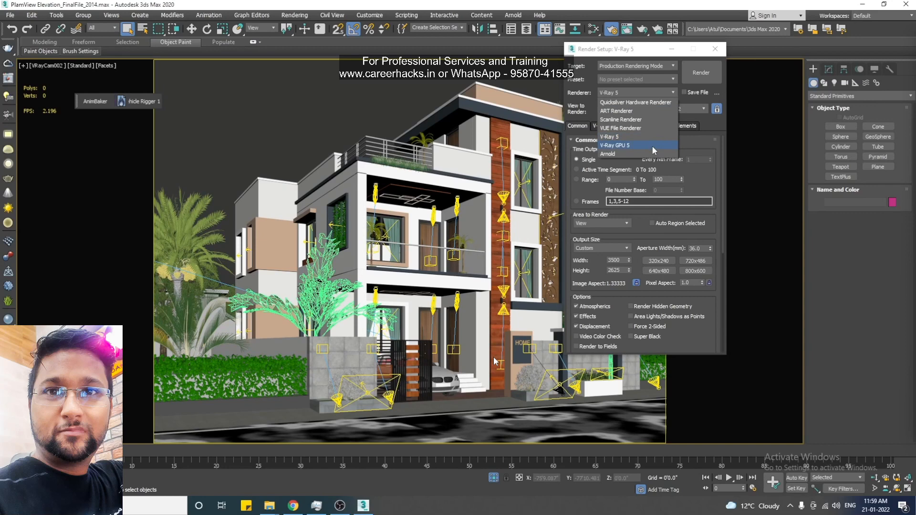
Step: Open Task Manager, show the performance details of GPU 0, and widen and move the window clear of Render Setup
right_click(518, 506)
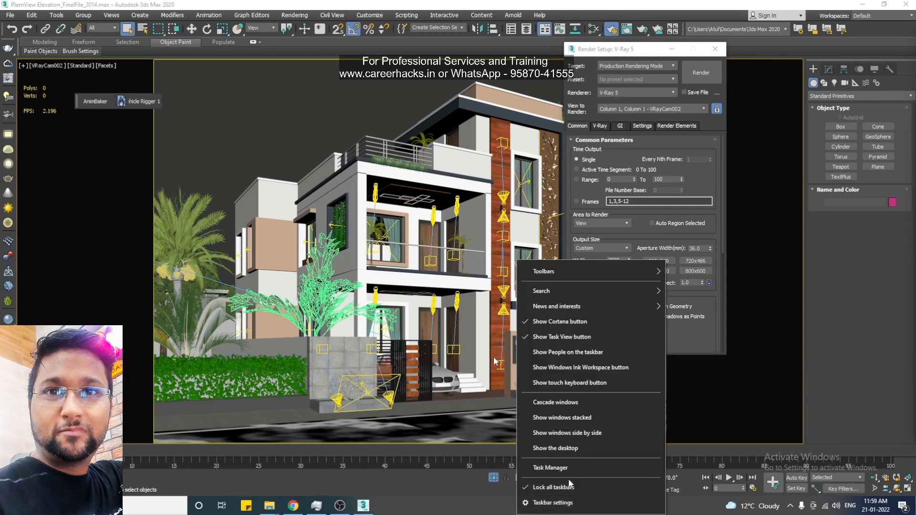
left_click(575, 471)
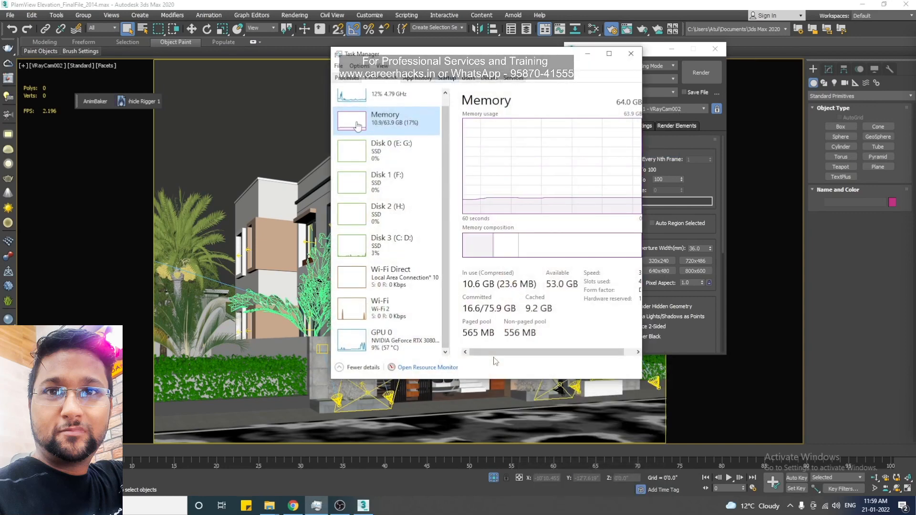
left_click(362, 345)
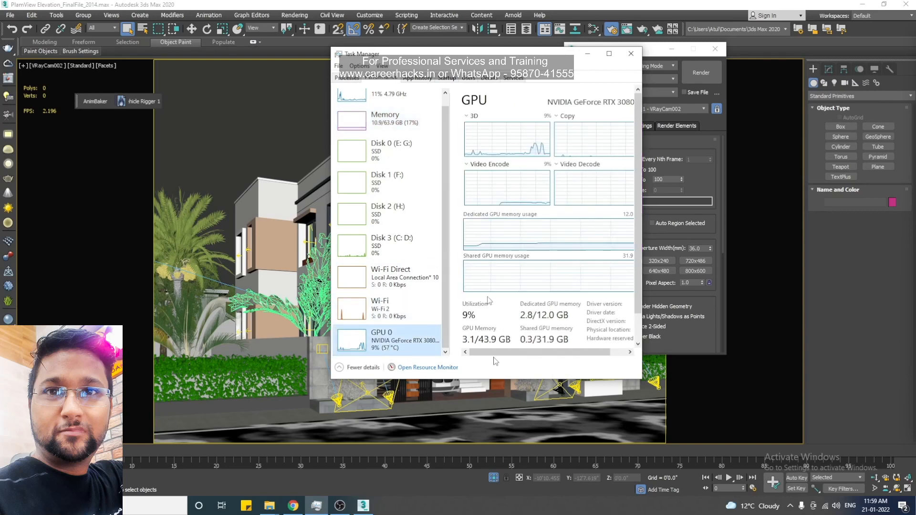
left_click_drag(642, 119, 732, 120)
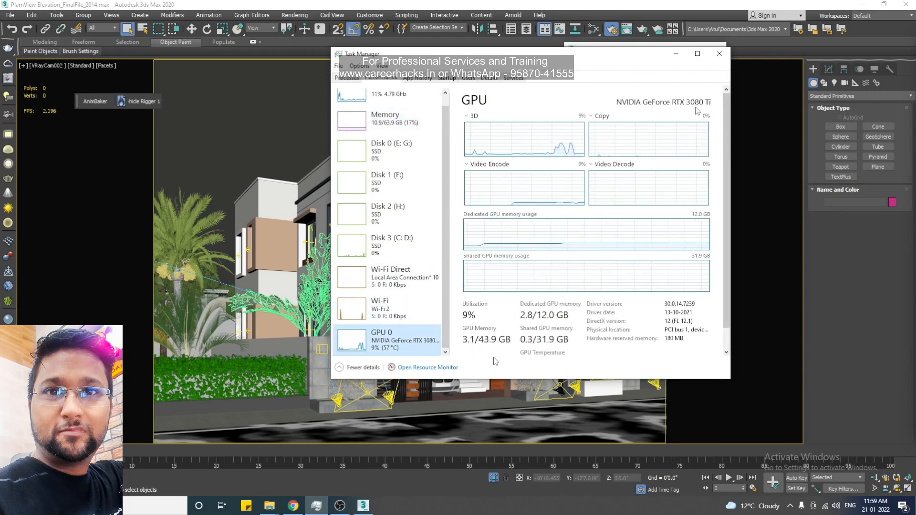
left_click_drag(558, 57, 298, 74)
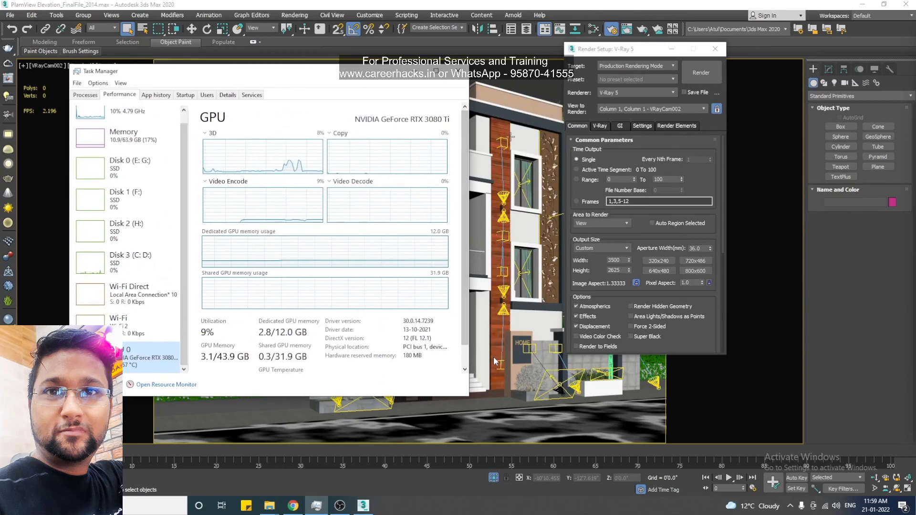
Step: Set the renderer to V-Ray GPU 5 and show the CPU performance details in Task Manager
left_click(636, 92)
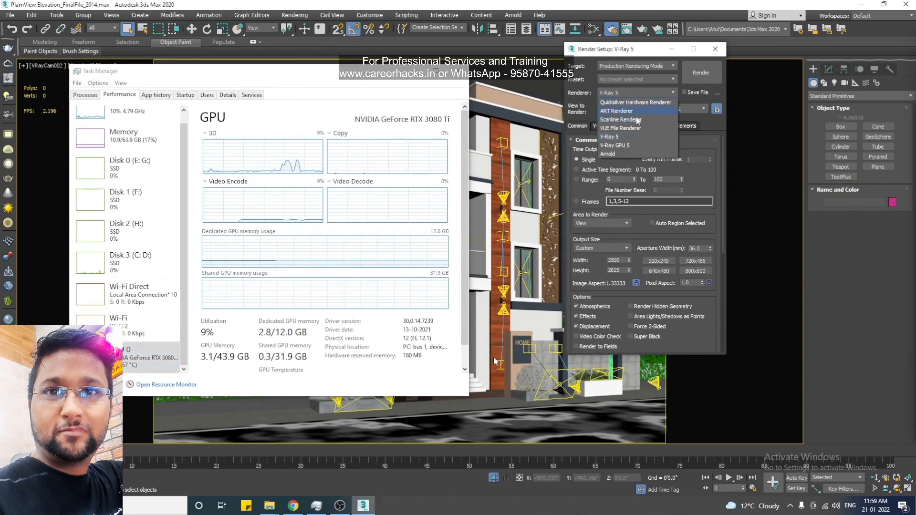
left_click(618, 145)
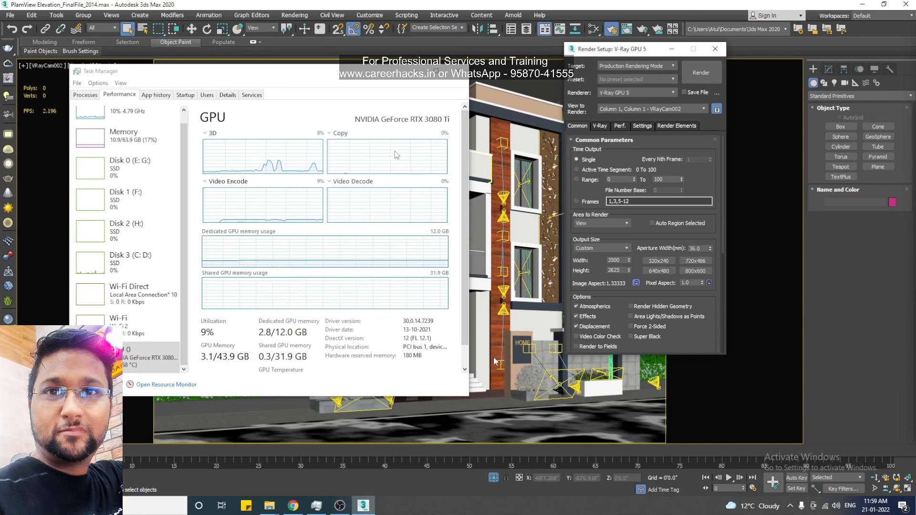
left_click(141, 123)
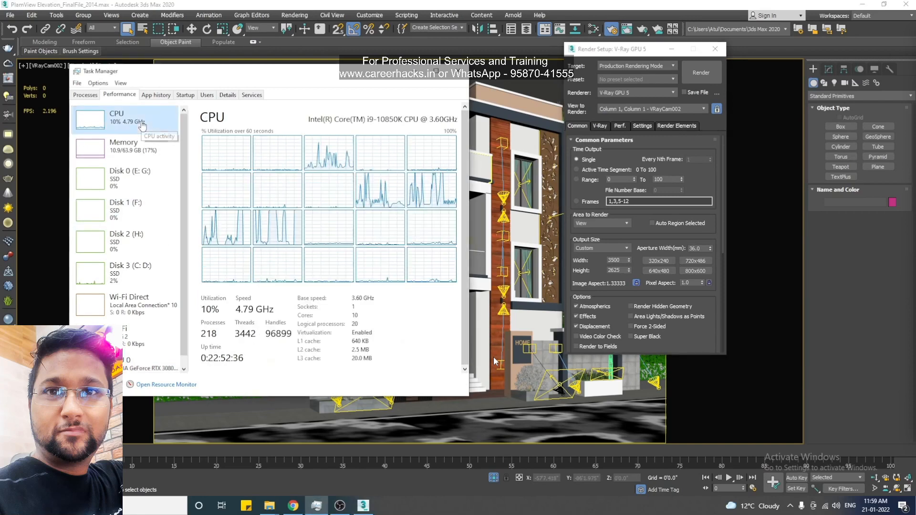
Step: Set the renderer back to V-Ray 5 and close Task Manager
left_click(620, 94)
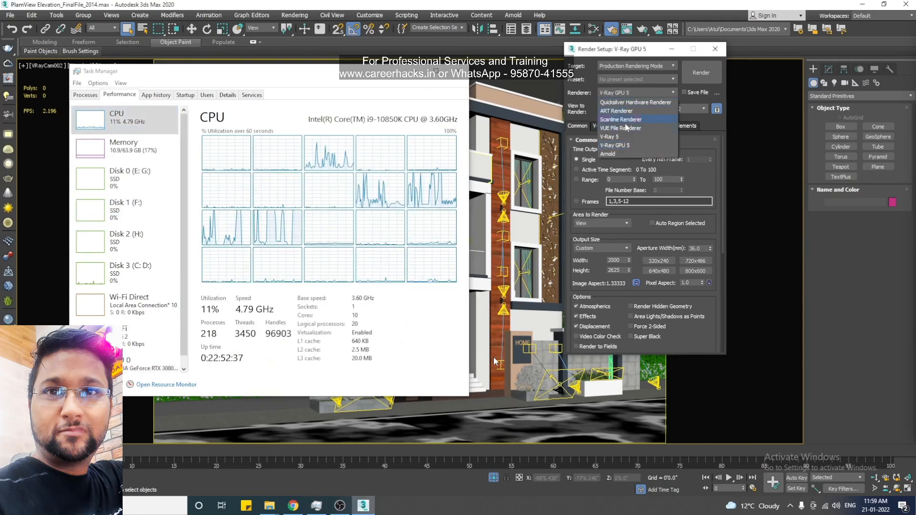
left_click(625, 136)
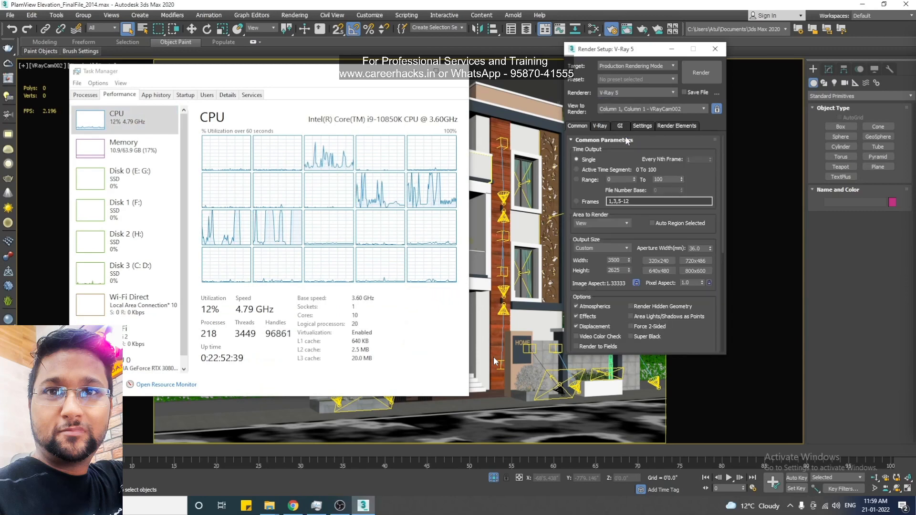
left_click(456, 72)
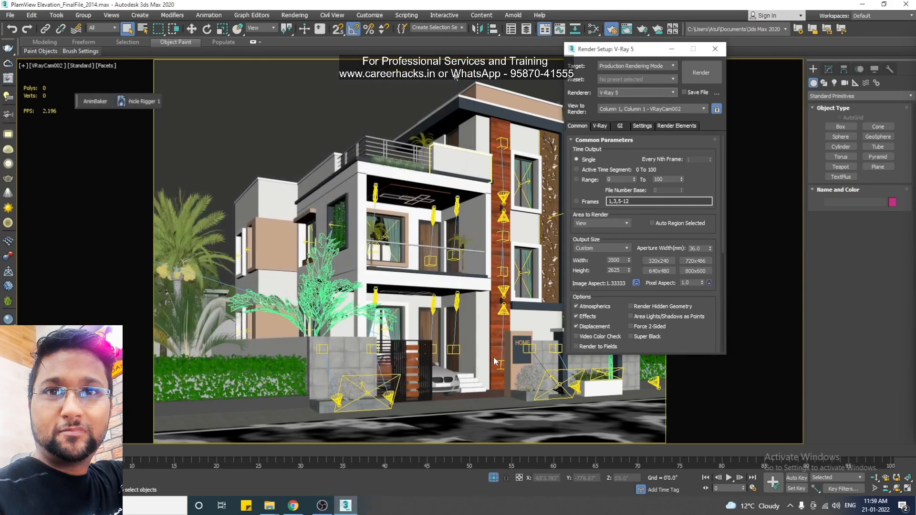
Step: Keep V-Ray 5 as the renderer and delete all four existing render elements
left_click(621, 93)
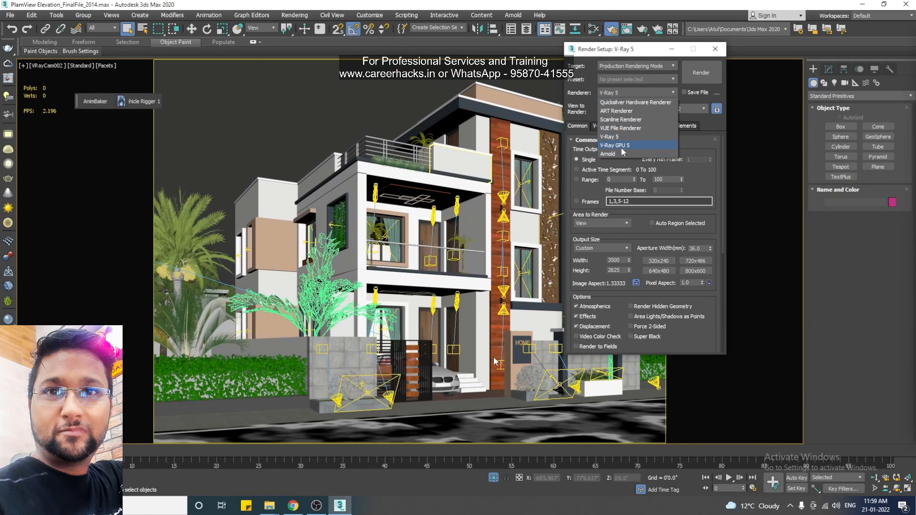
left_click(626, 137)
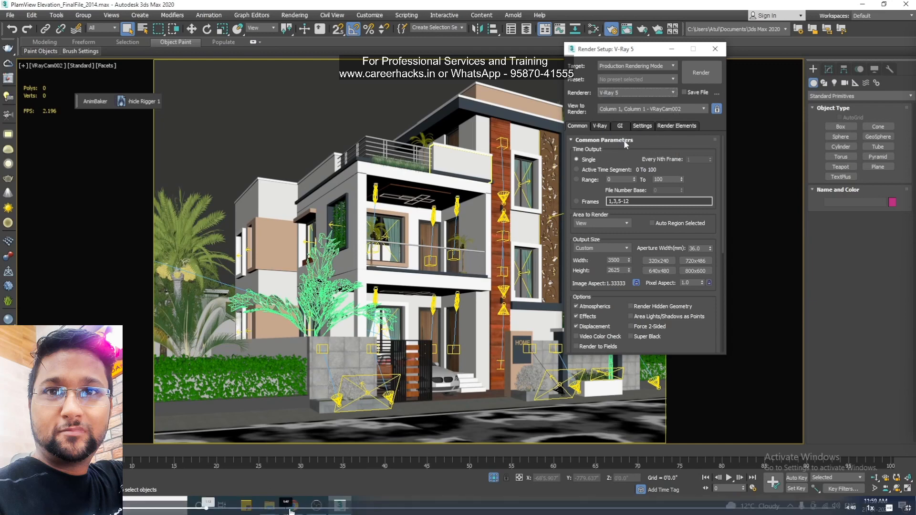
left_click(677, 127)
left_click_drag(609, 234, 589, 181)
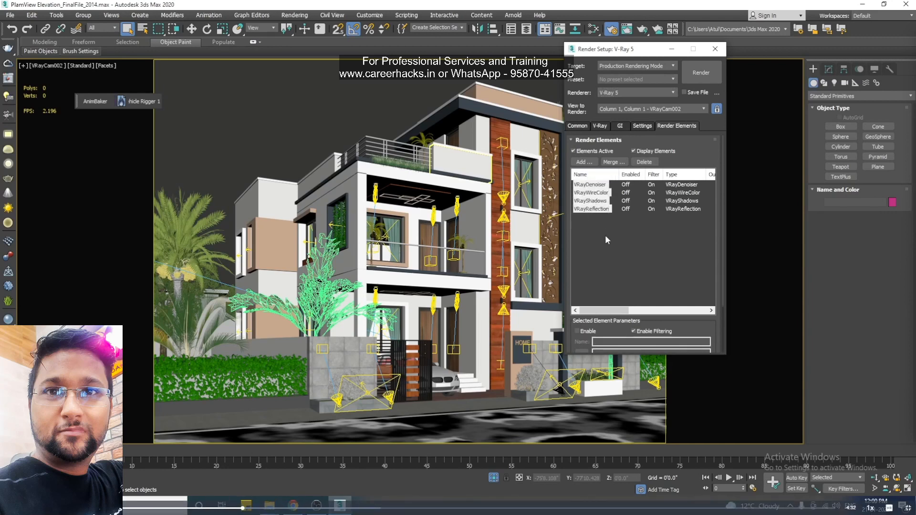
left_click(642, 162)
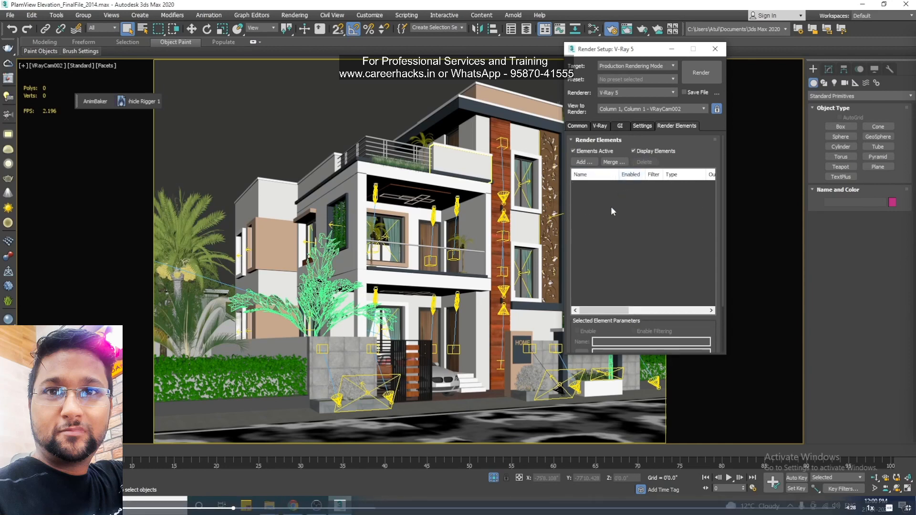
Step: Add the VRayDenoiser and VRayExtraTex render elements
left_click(582, 163)
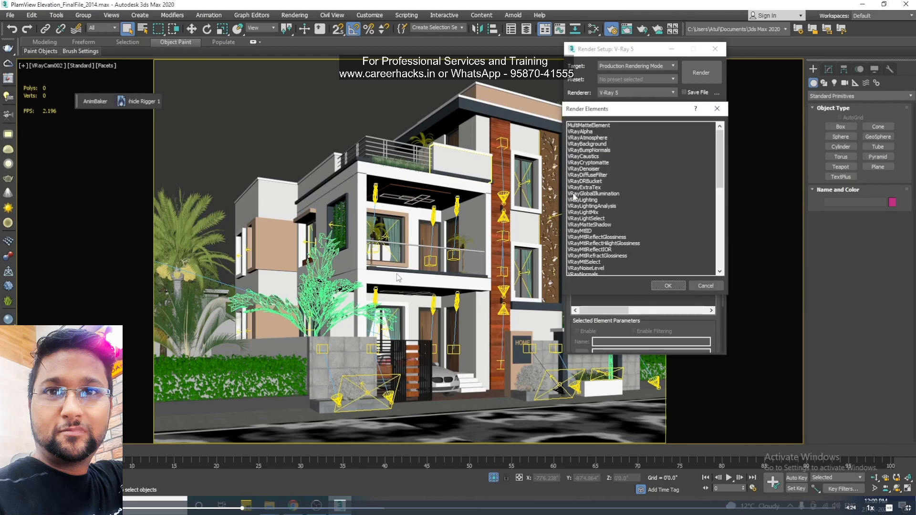
left_click(586, 169)
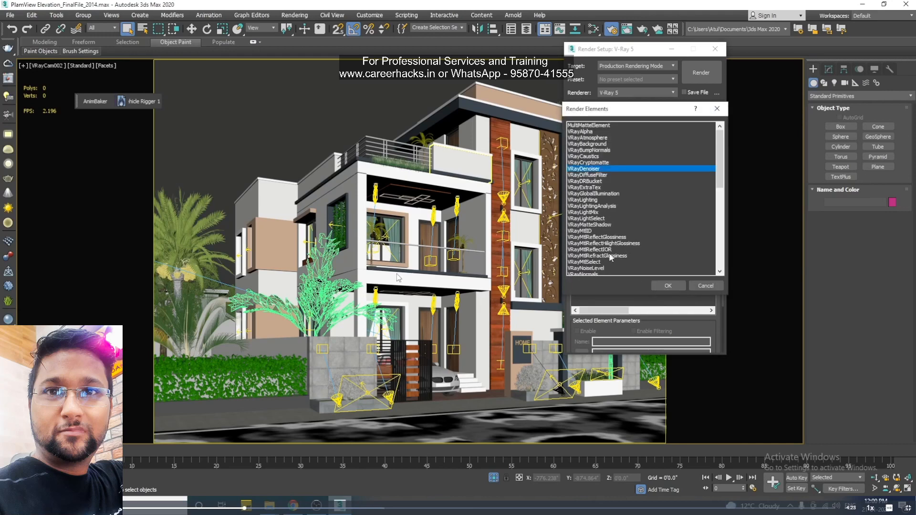
left_click(680, 284)
left_click(583, 162)
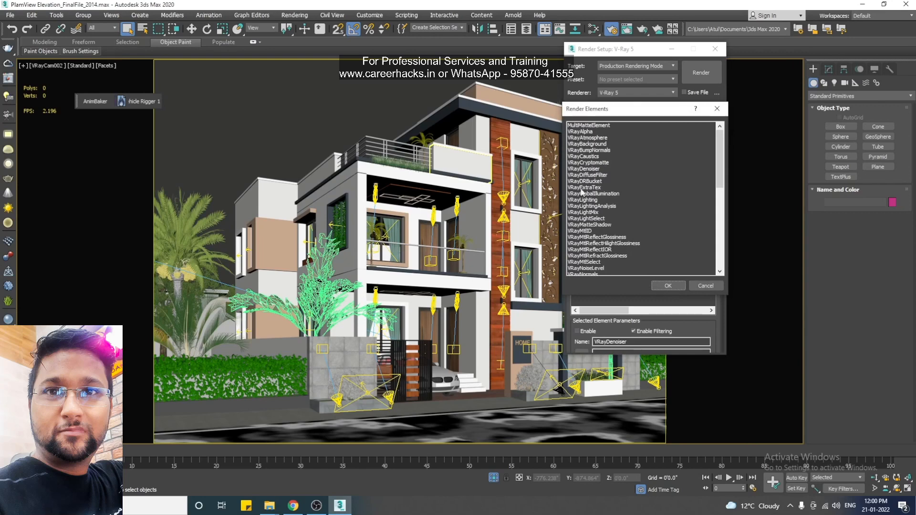
left_click(583, 188)
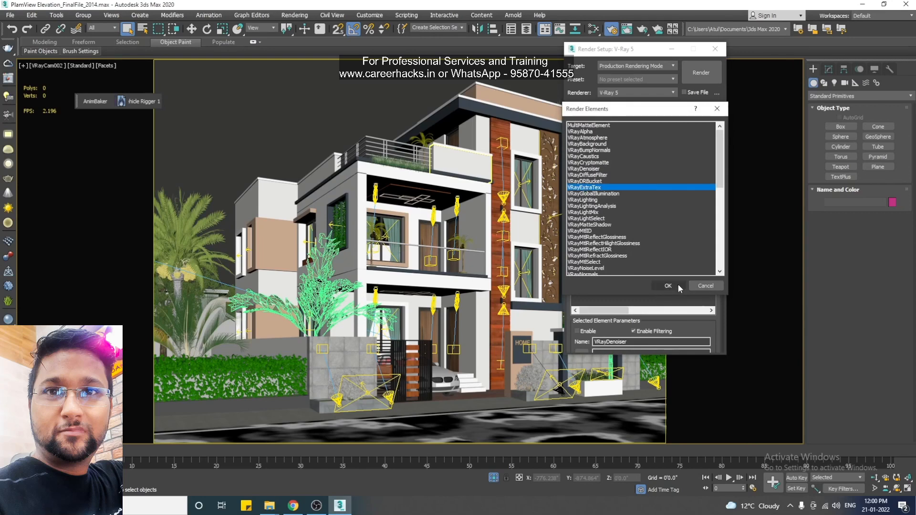
left_click(678, 286)
Step: Add the VRayLightMix and VRayReflection render elements
left_click(583, 162)
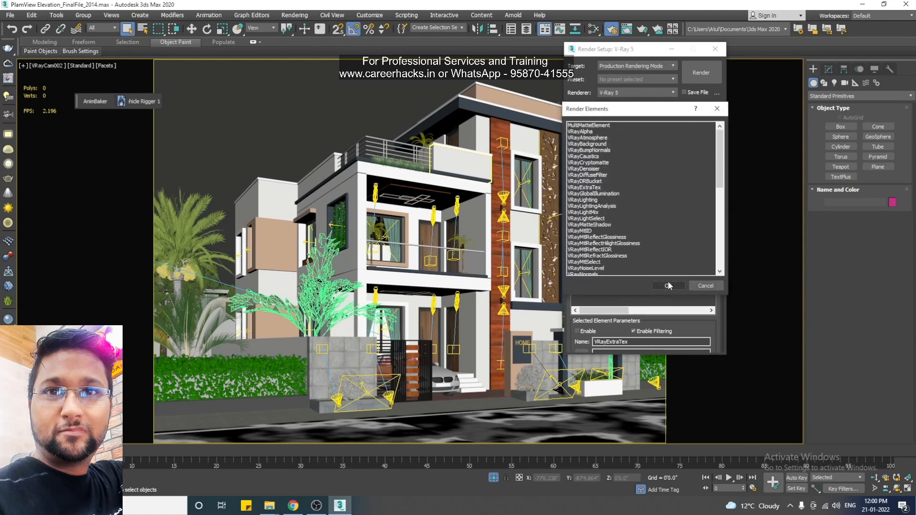
left_click(590, 213)
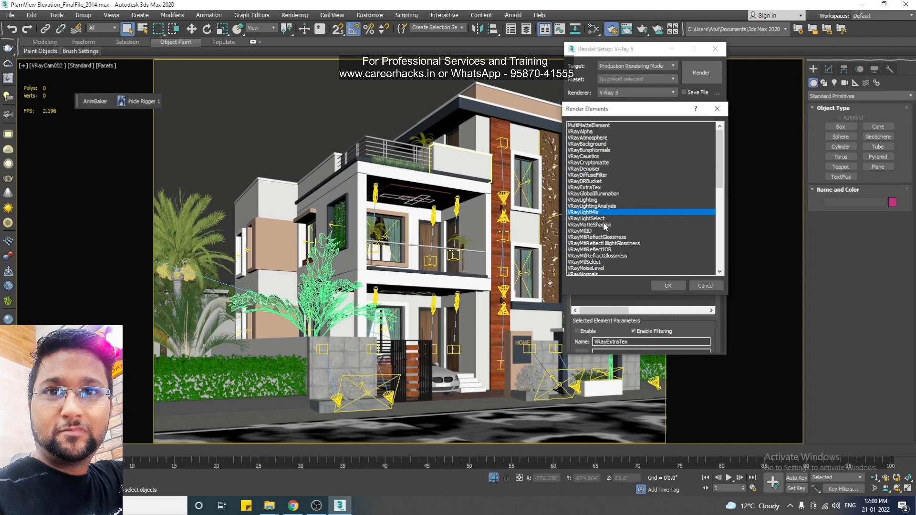
left_click(668, 286)
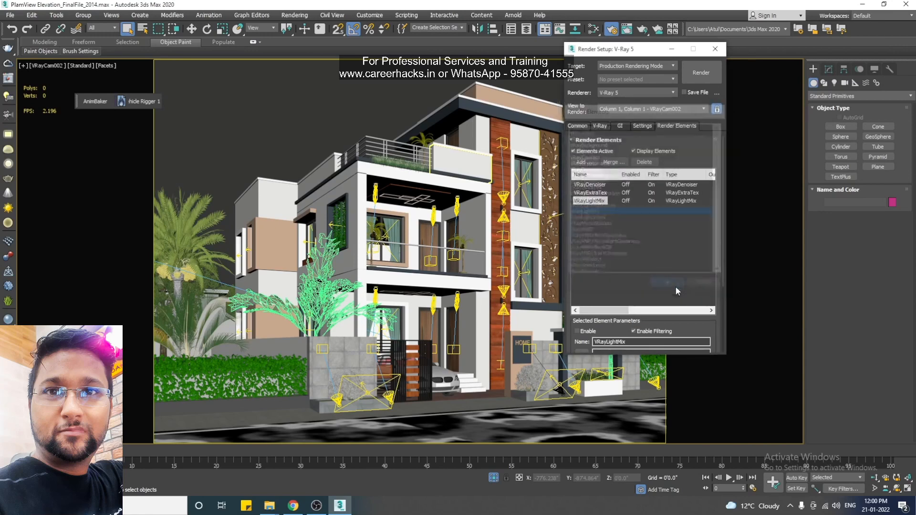
left_click(582, 162)
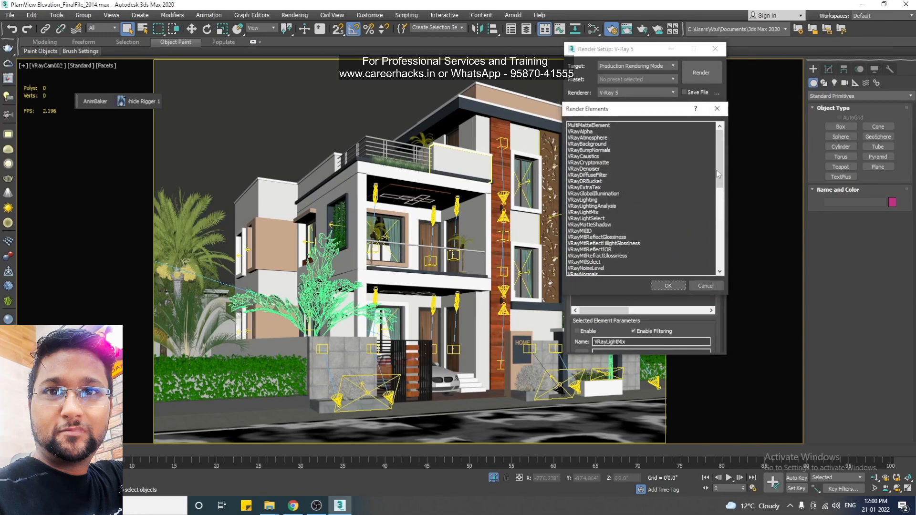
left_click_drag(722, 167, 729, 250)
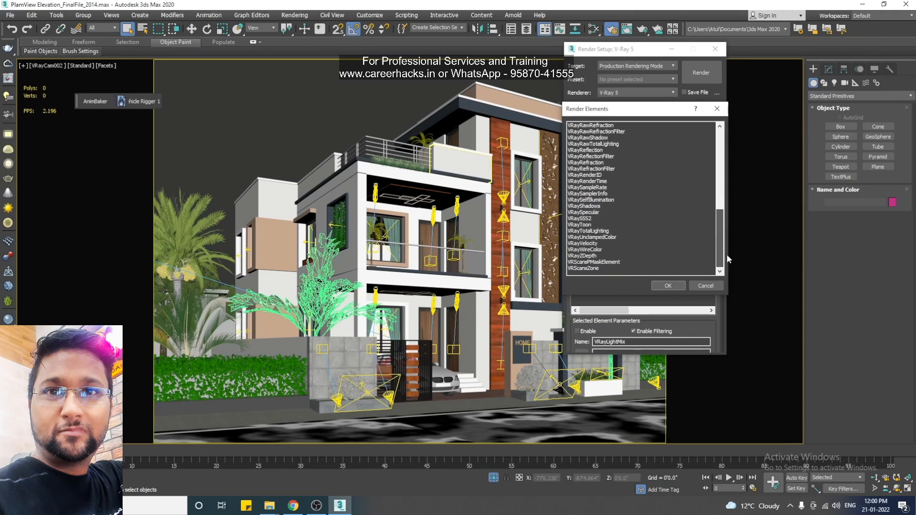
left_click(587, 150)
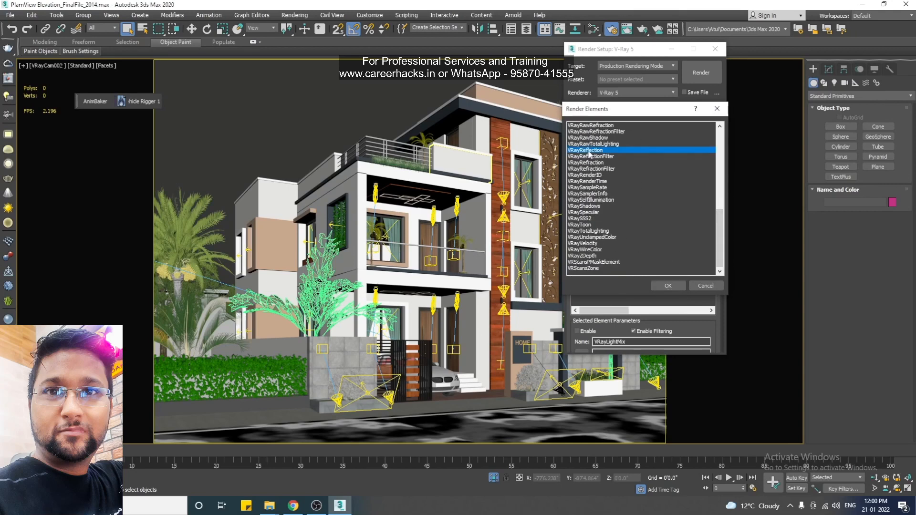
left_click(672, 286)
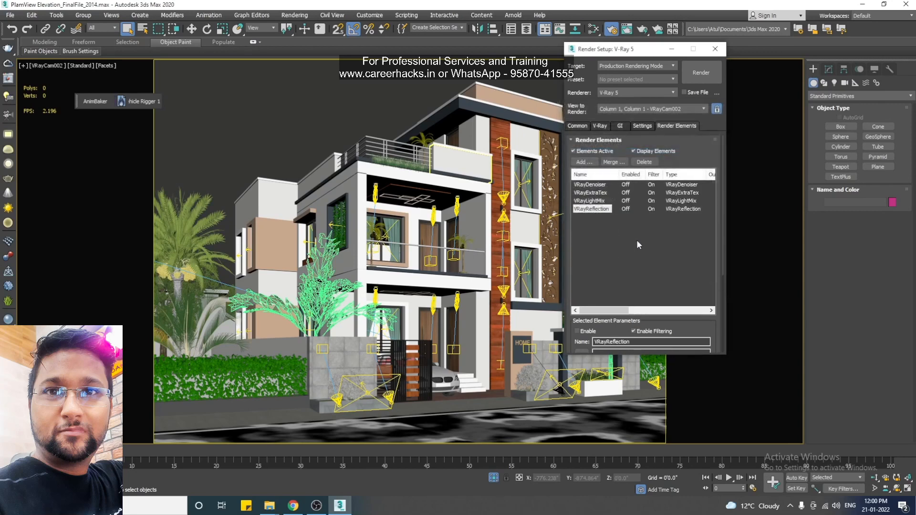
Step: Add the VRayWireColor and VRayZDepth render elements, then select the whole element list and deselect it
left_click(584, 162)
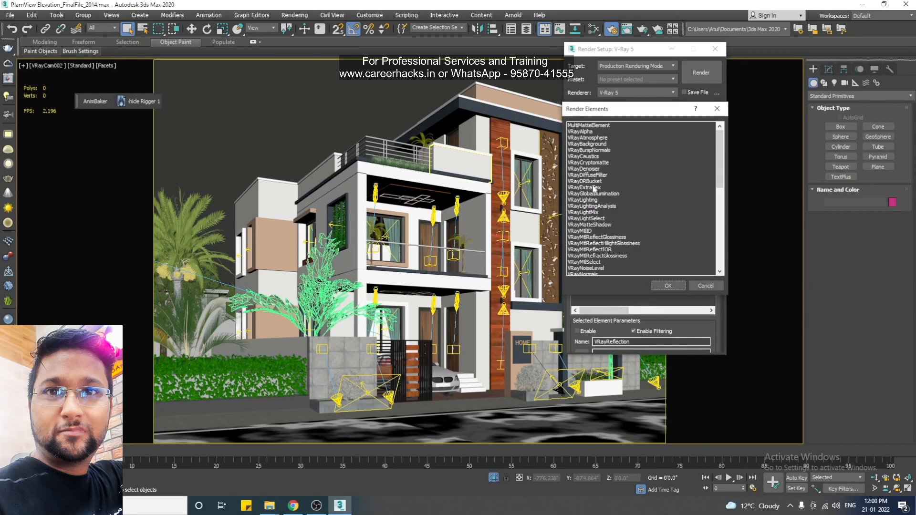
scroll(601, 238, "down", 10)
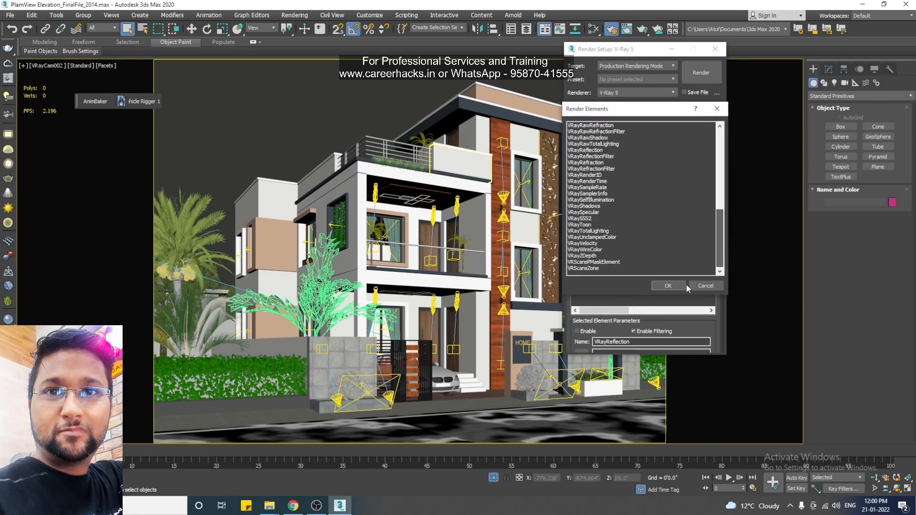
left_click(586, 252)
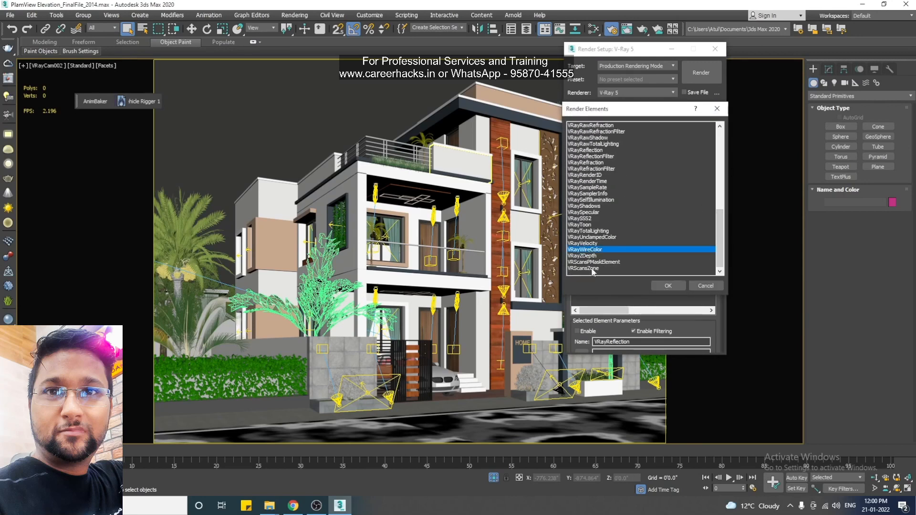
left_click(673, 286)
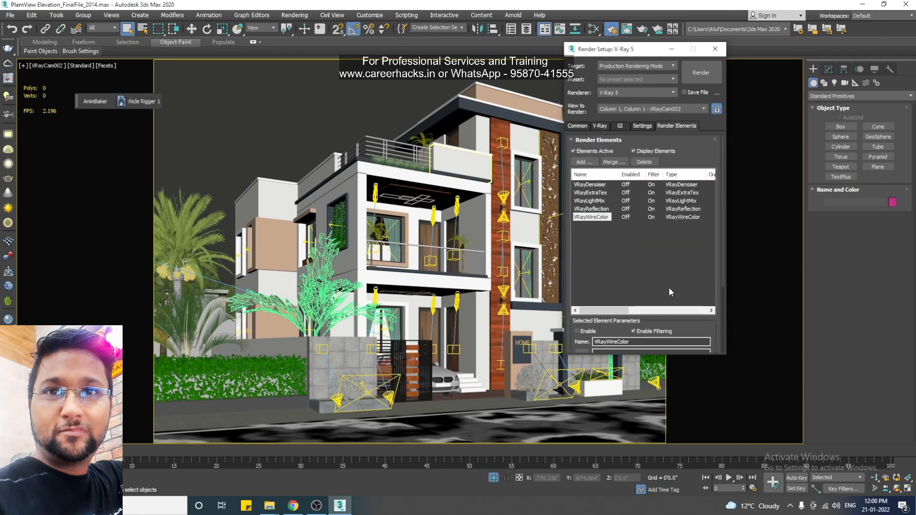
left_click(584, 162)
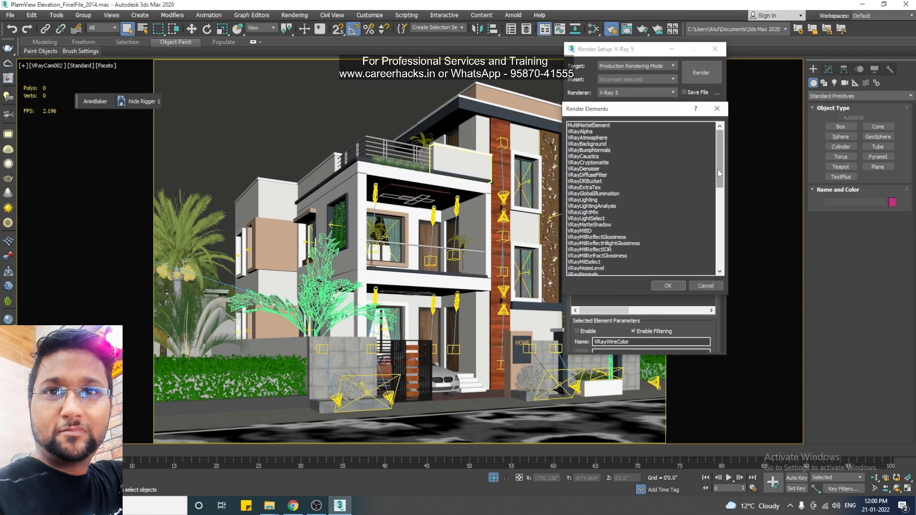
scroll(608, 249, "down", 2)
left_click(579, 257)
left_click(654, 287)
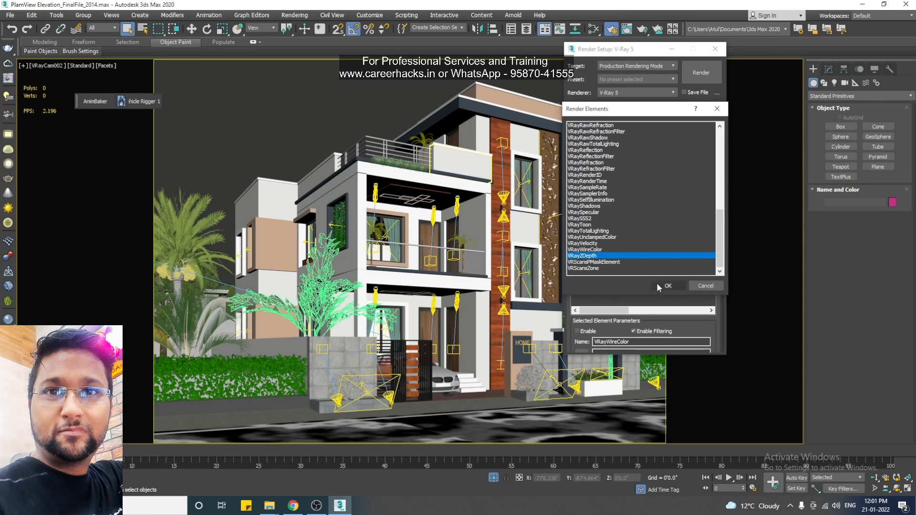
left_click(634, 275)
left_click_drag(603, 266, 586, 181)
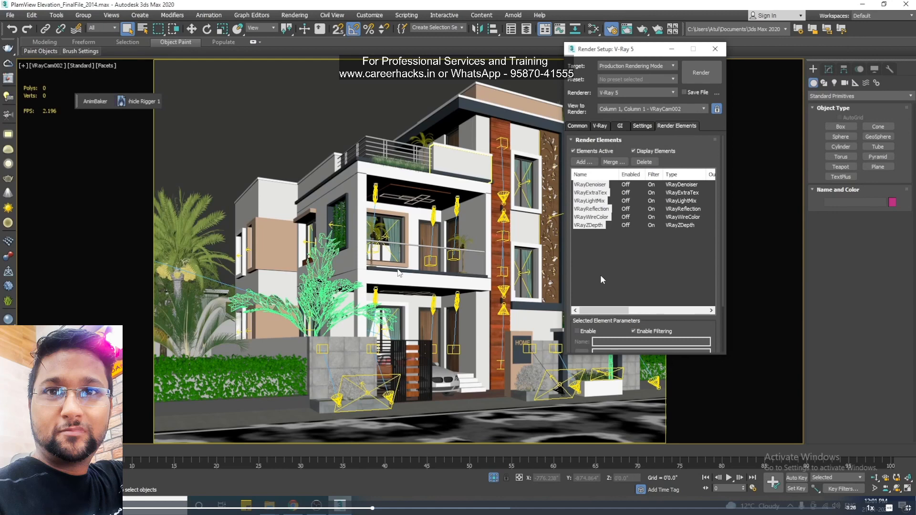
left_click(608, 274)
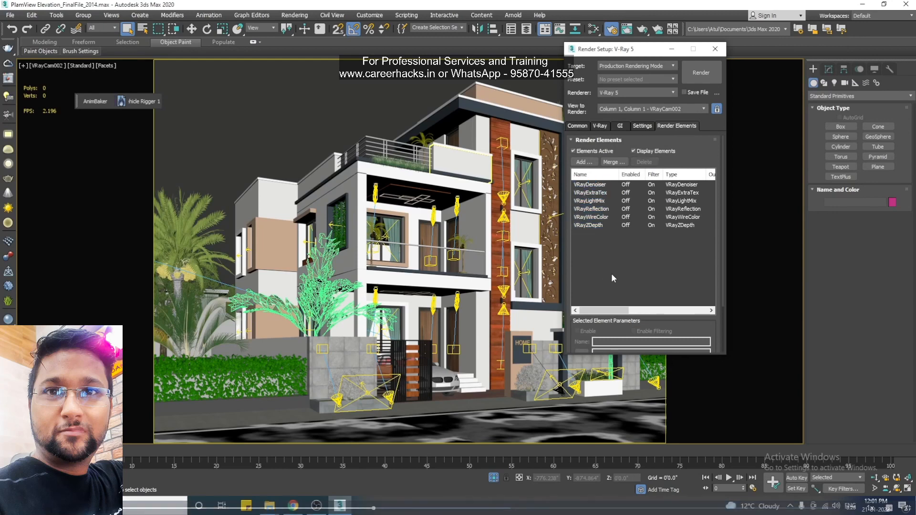
Step: Show the Default, Advanced and Expert mode choices in the V-Ray System settings, then leave full screen and close the lecture video
left_click(642, 126)
left_click(701, 194)
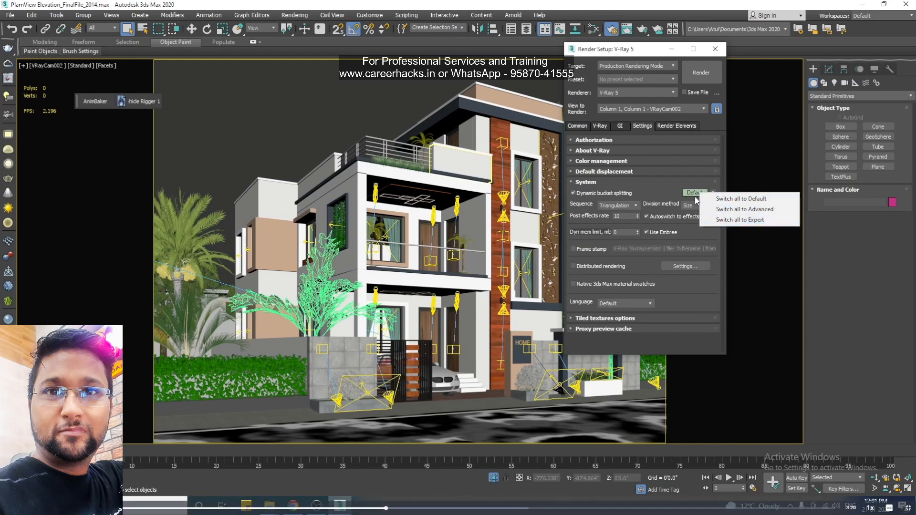
key("Escape")
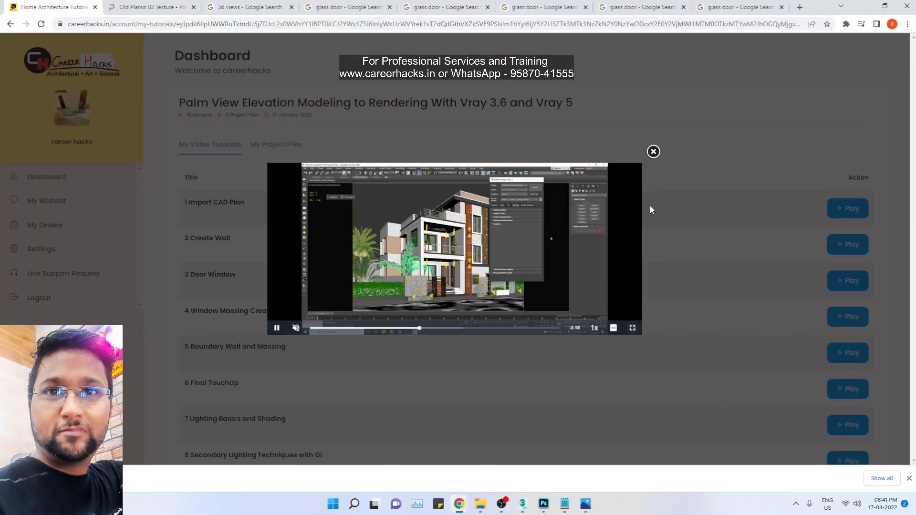
left_click(653, 151)
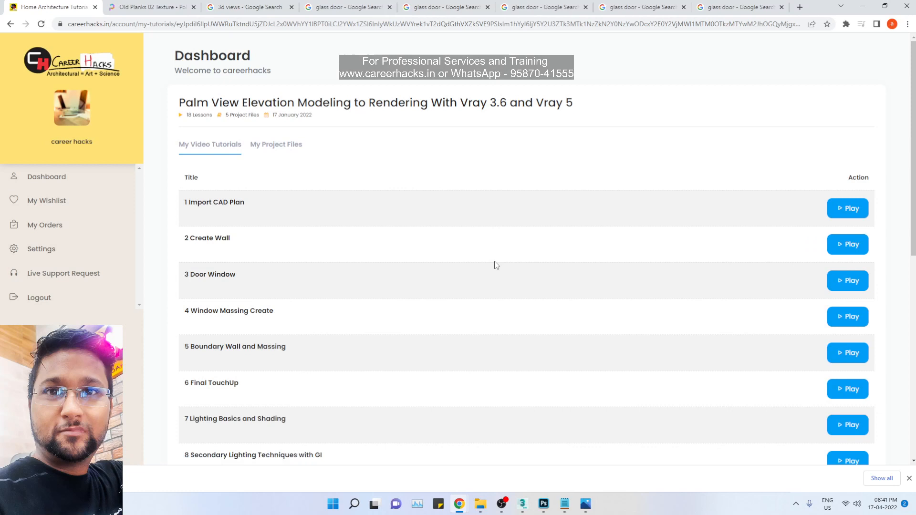
Step: Show the Palm View Elevation course's project files and the recent orders on the account dashboard
left_click(281, 145)
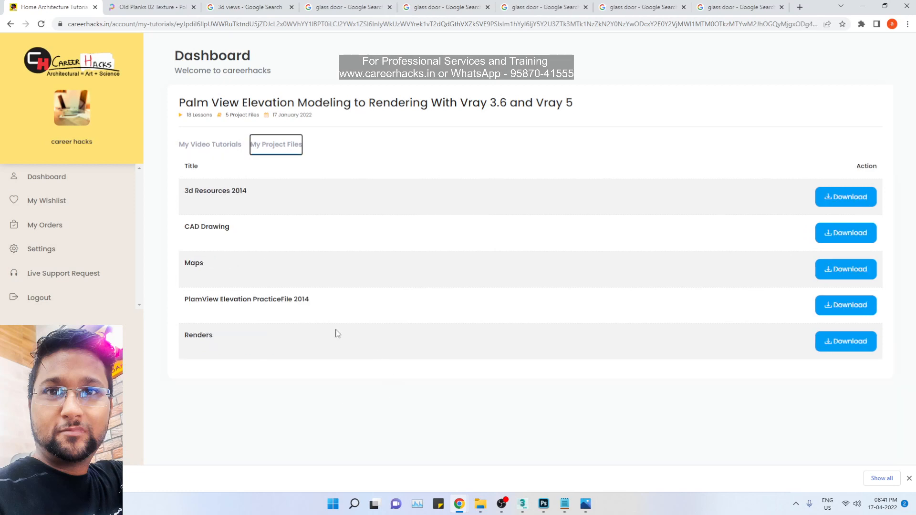
left_click_drag(336, 332, 189, 204)
left_click(279, 321)
left_click(54, 179)
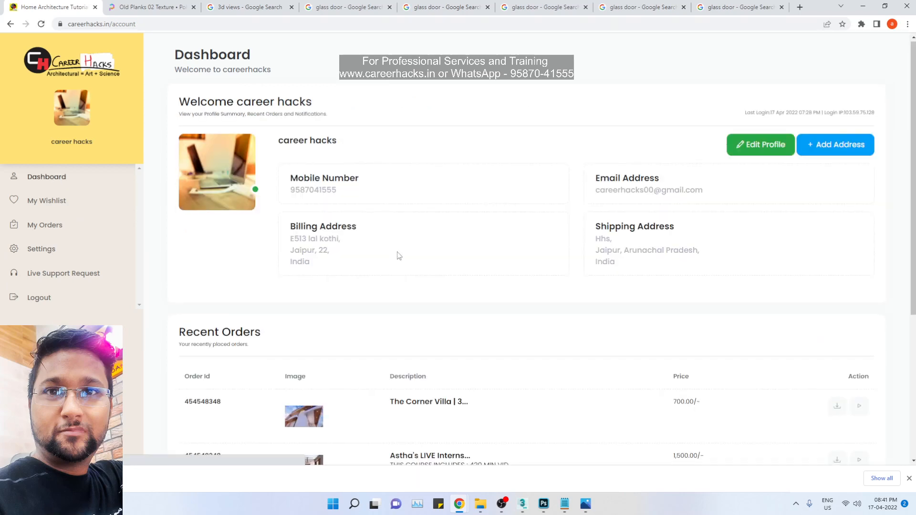
scroll(154, 173, "down", 4)
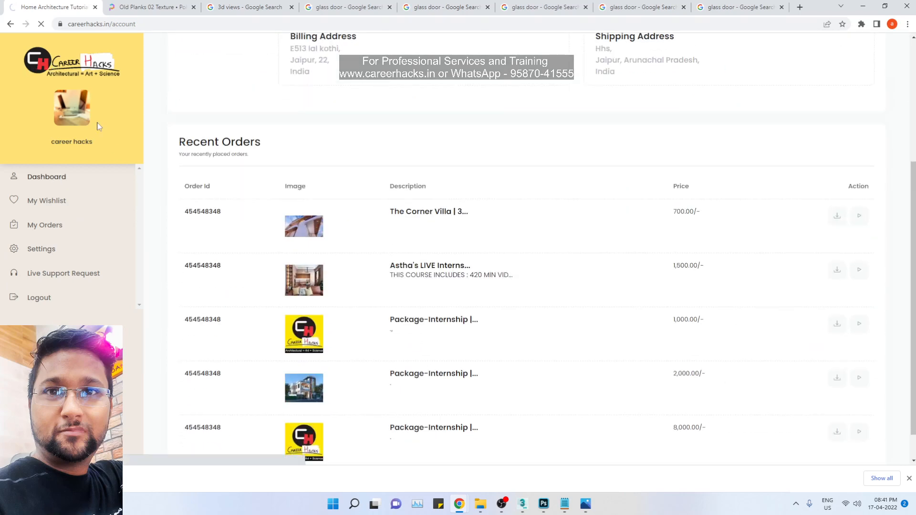
scroll(461, 246, "down", 1)
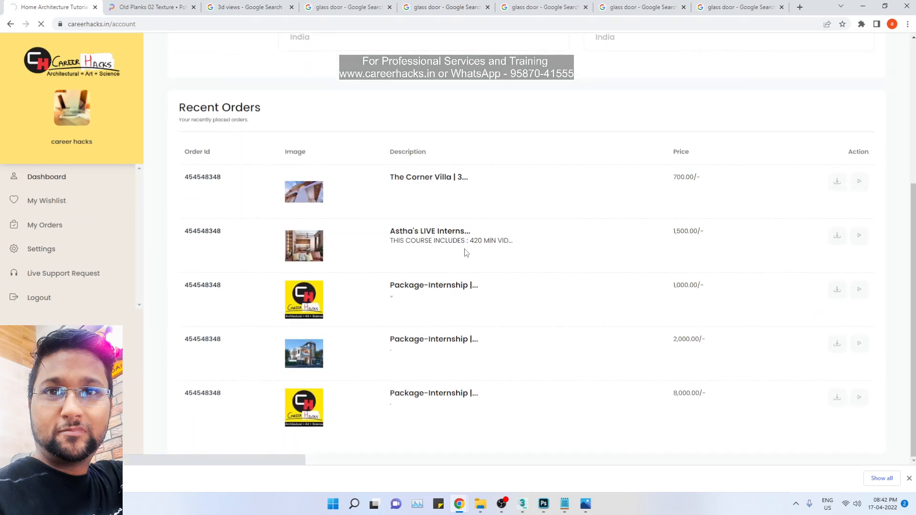
Step: Browse the top courses on the Career Hacks home page
scroll(466, 253, "down", 10)
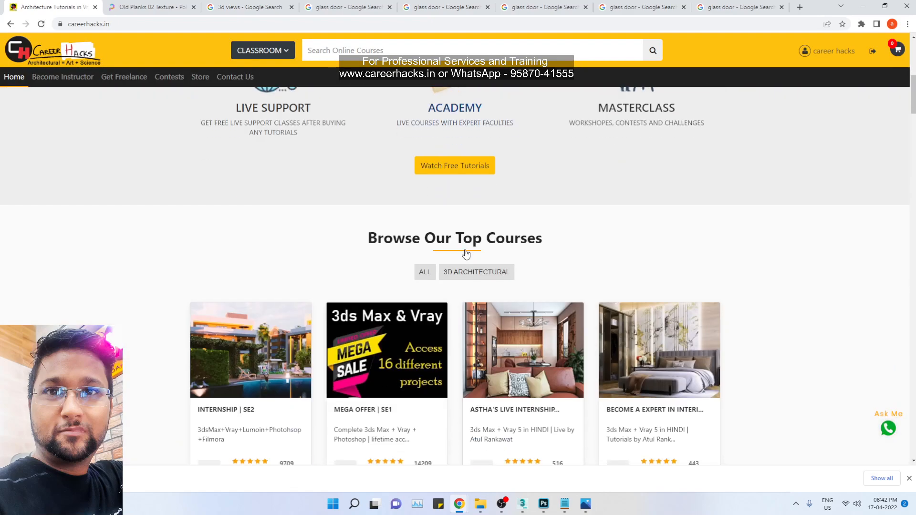
scroll(466, 254, "down", 20)
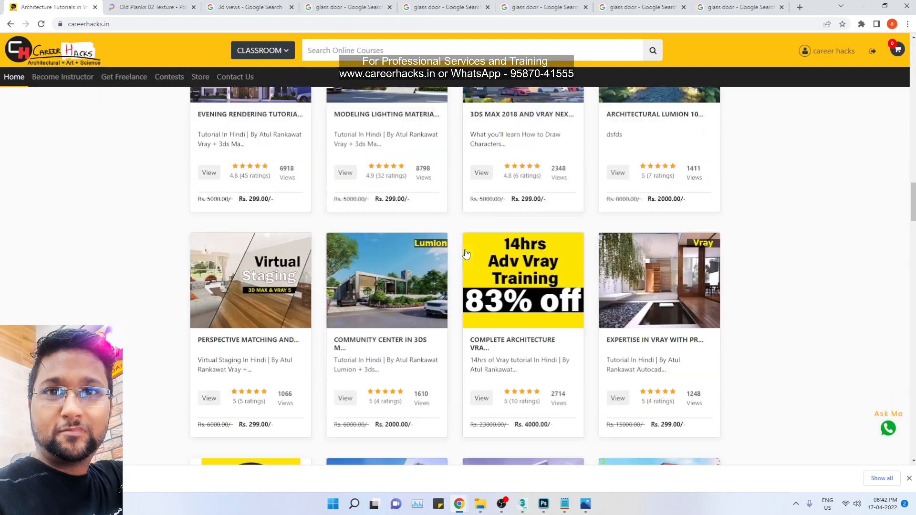
scroll(466, 254, "down", 20)
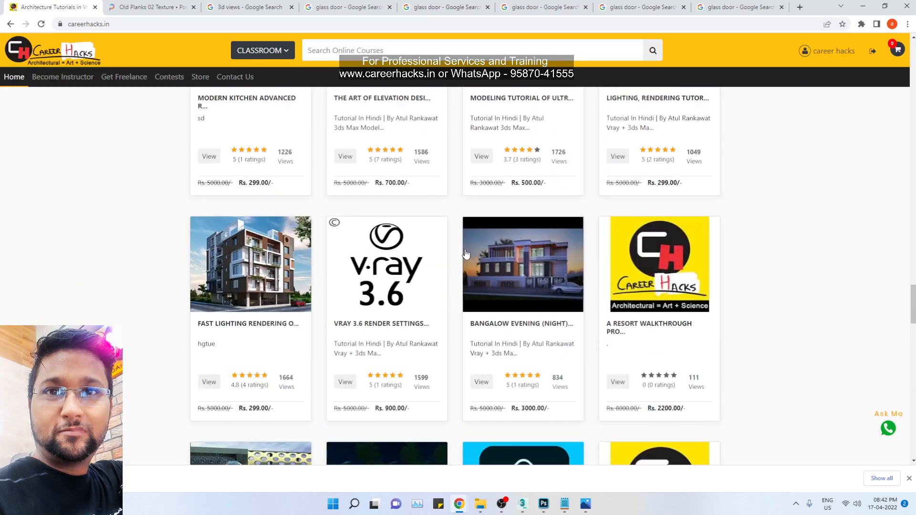
scroll(466, 254, "up", 15)
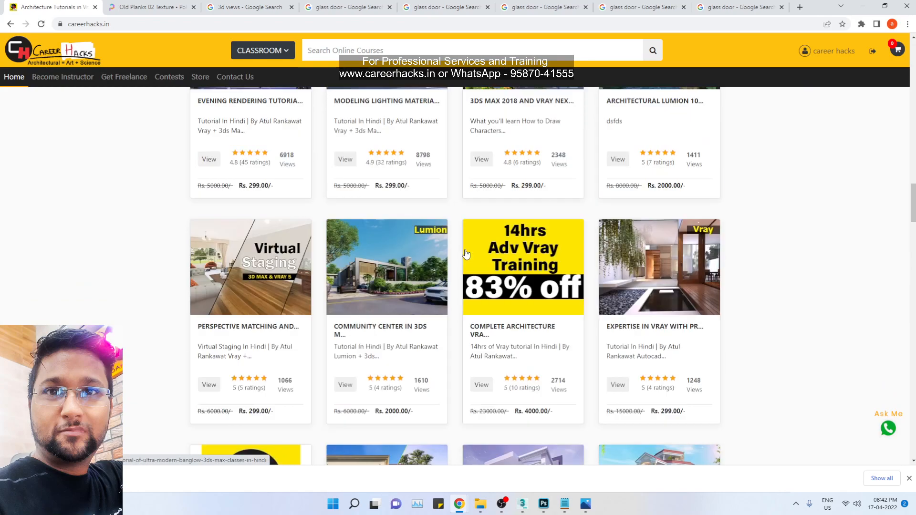
scroll(466, 254, "up", 15)
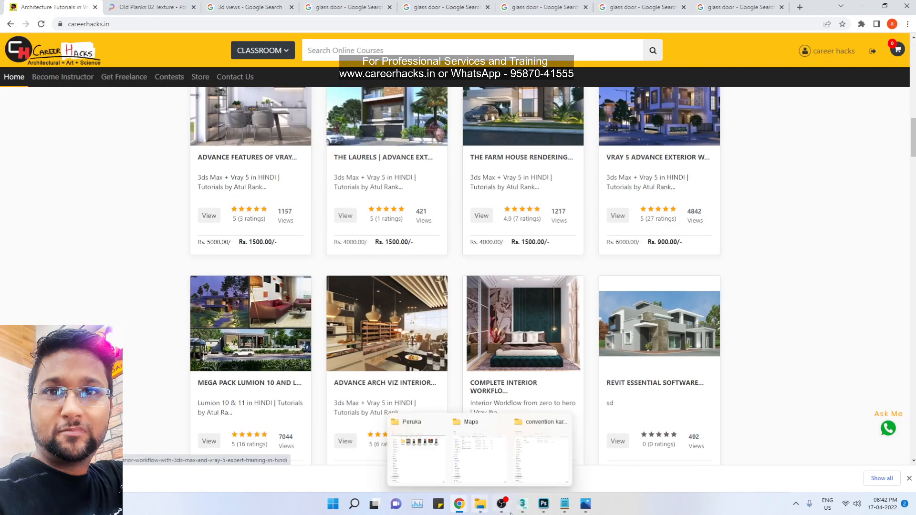
Step: Switch to 3ds Max, close the Material Editor and reset the scene without saving the changes
left_click(522, 504)
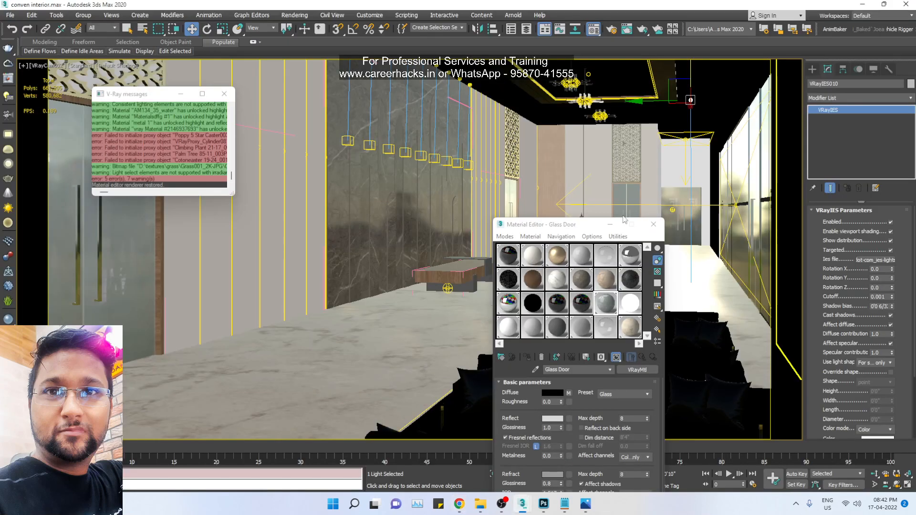
left_click(654, 224)
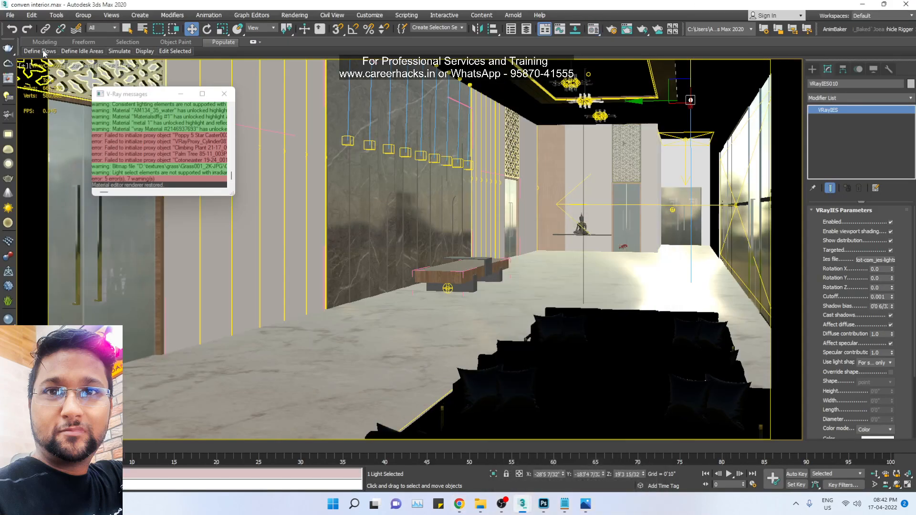
left_click(11, 15)
left_click(30, 45)
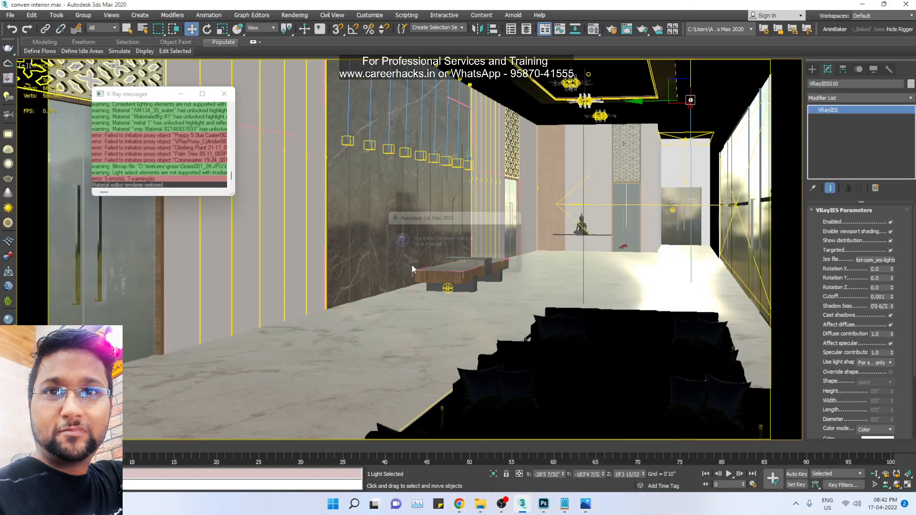
left_click(465, 266)
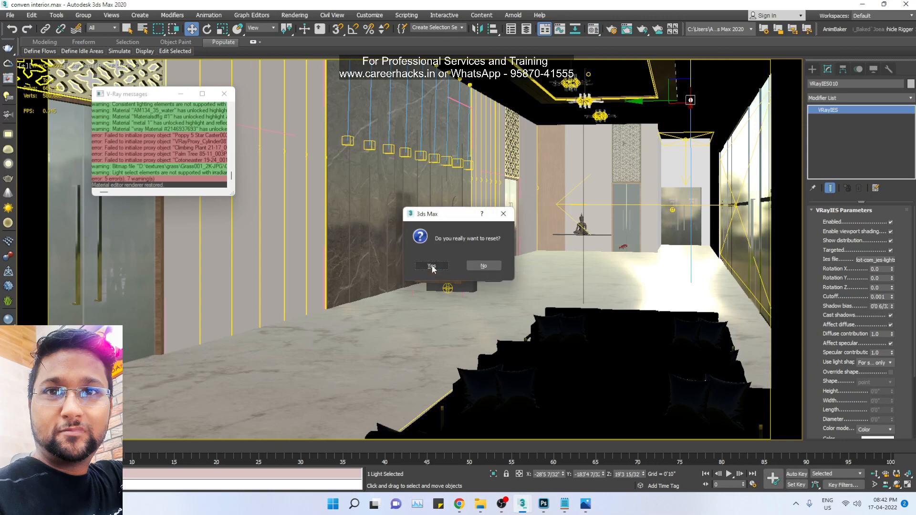
left_click(431, 266)
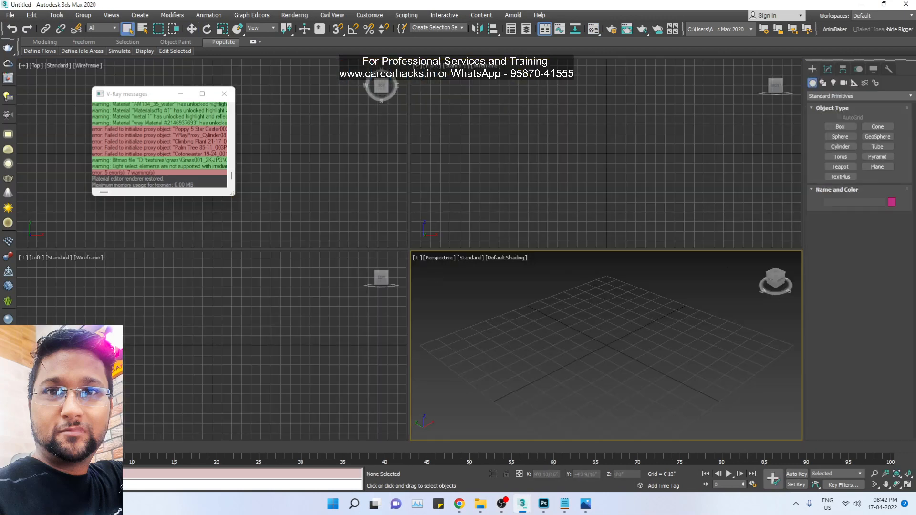